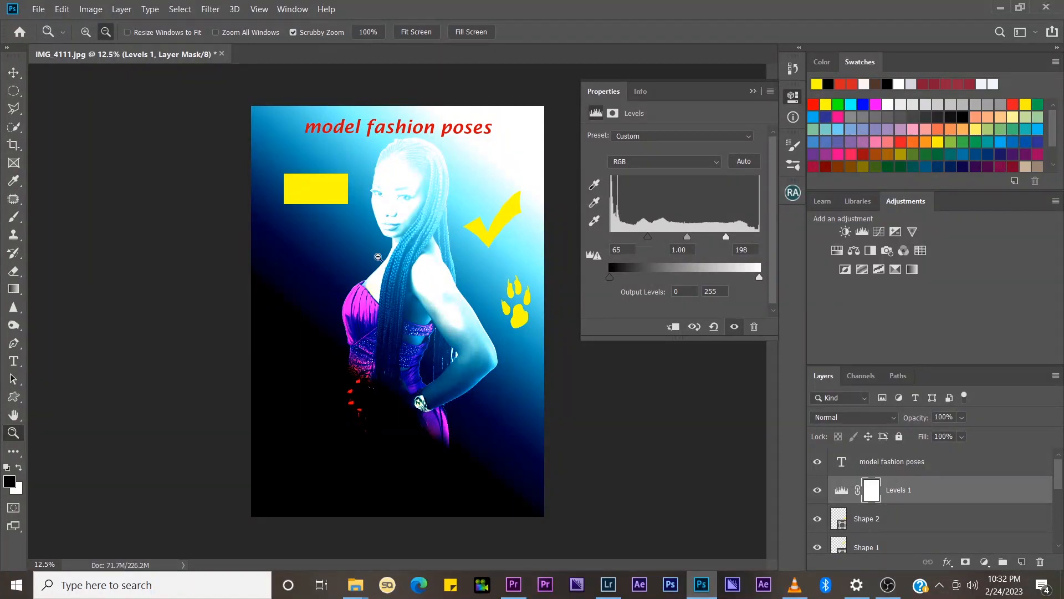
- Close the IMG_4111.jpg document without saving its changes
click(222, 55)
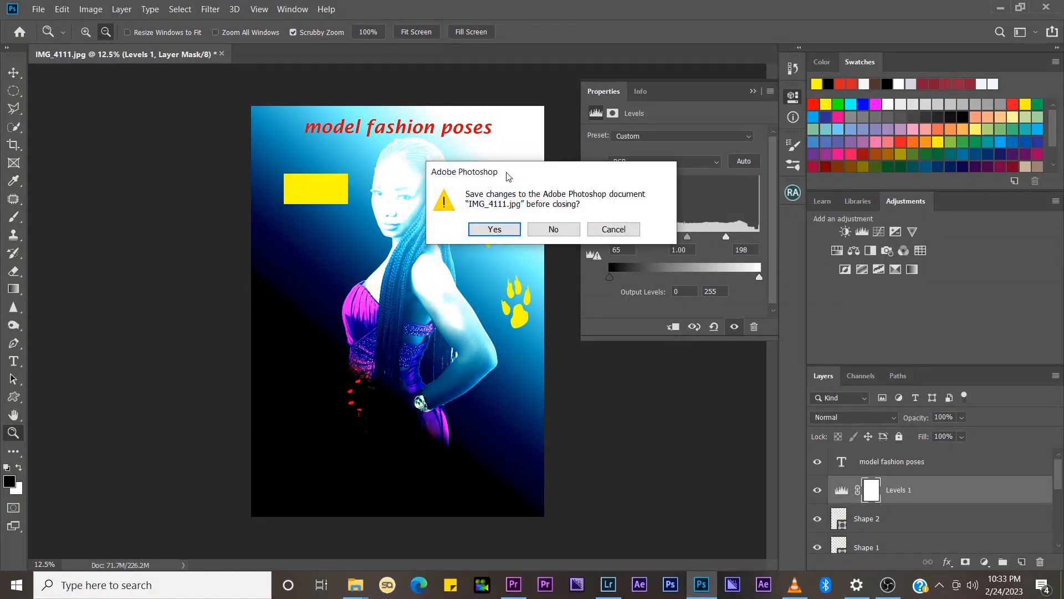
click(554, 230)
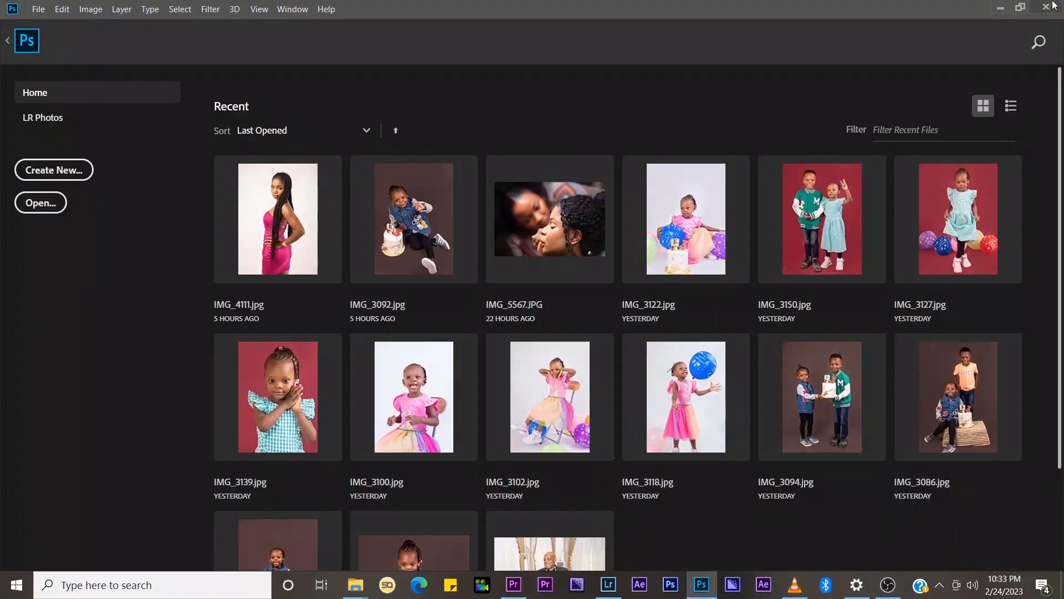
- Minimize the open windows down to the desktop and switch back to Photoshop
click(1000, 7)
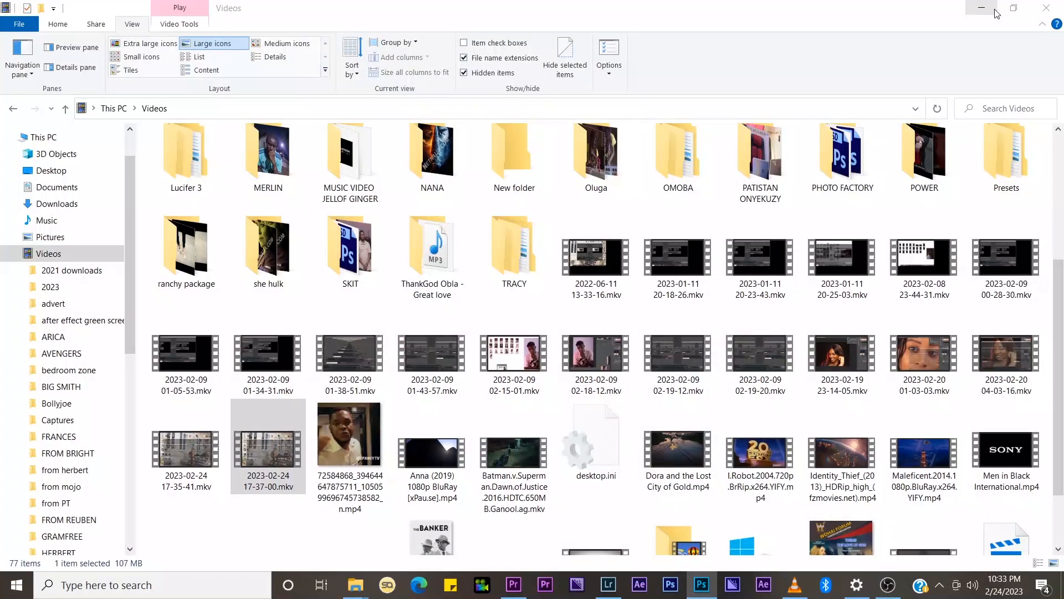
click(989, 10)
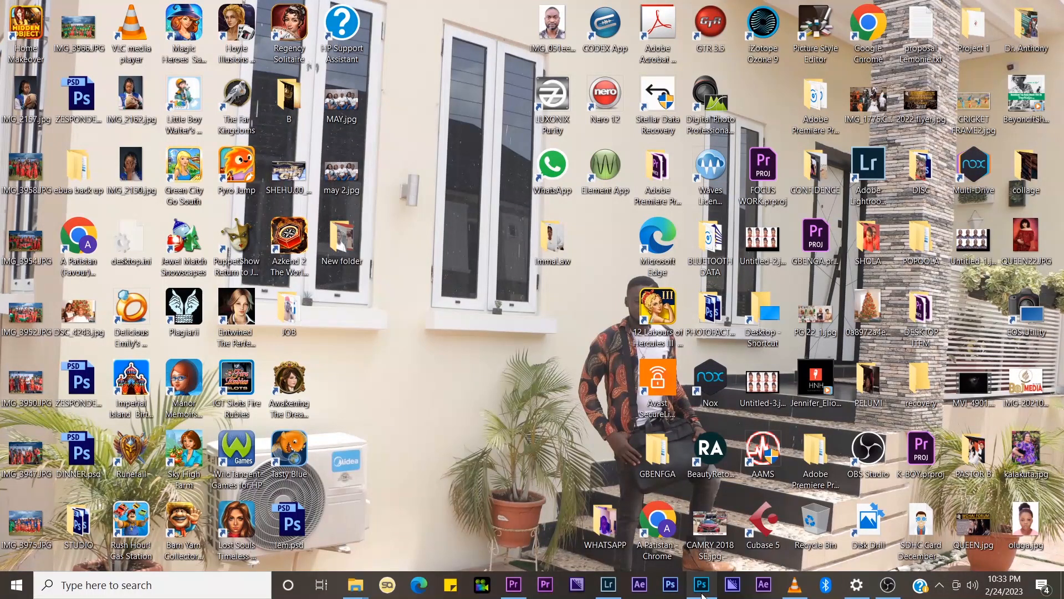
mouse_move(702, 596)
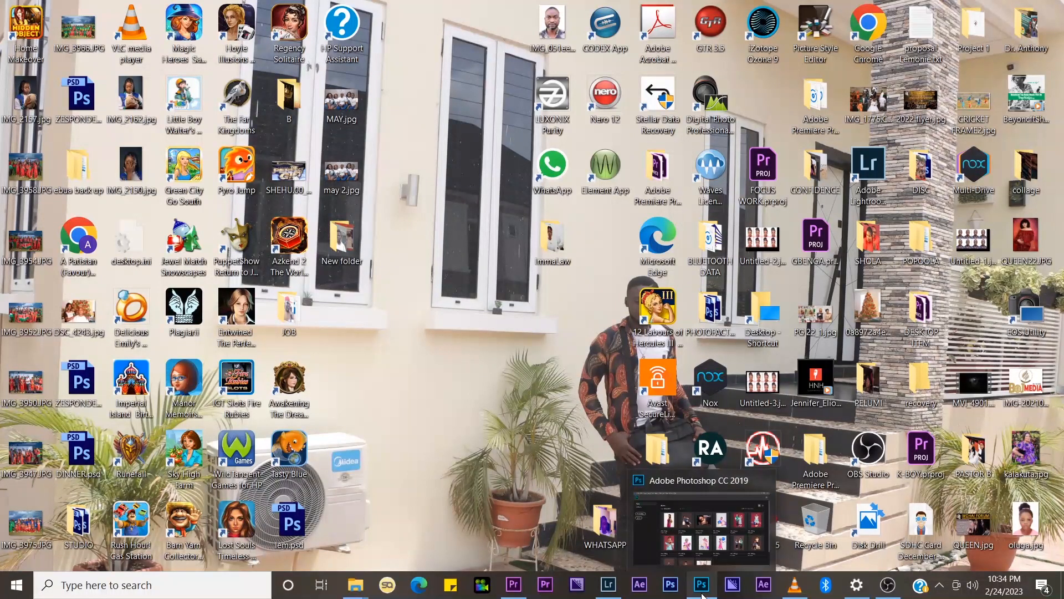
click(703, 585)
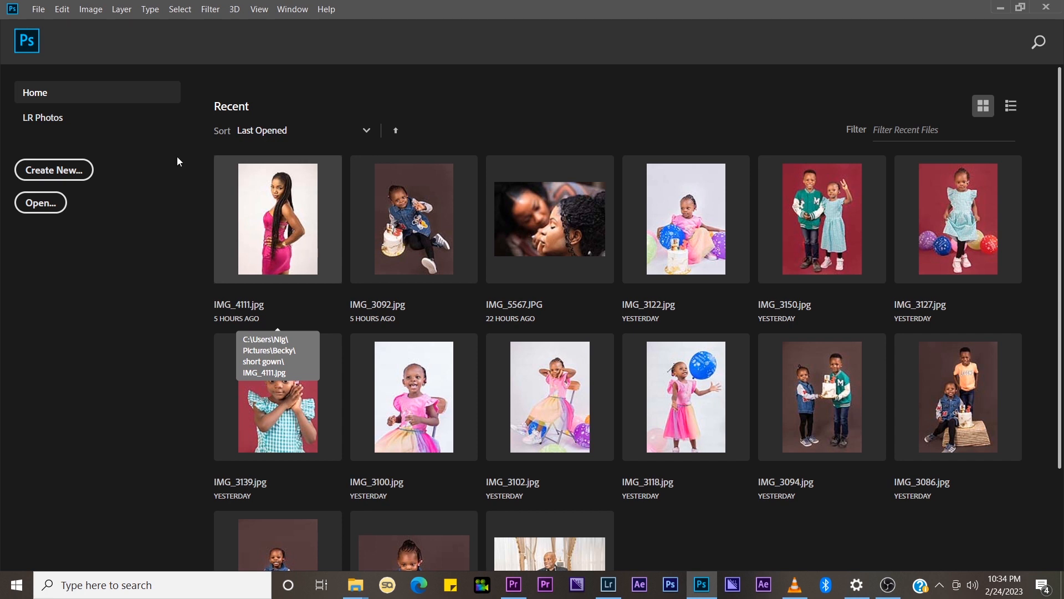
click(40, 202)
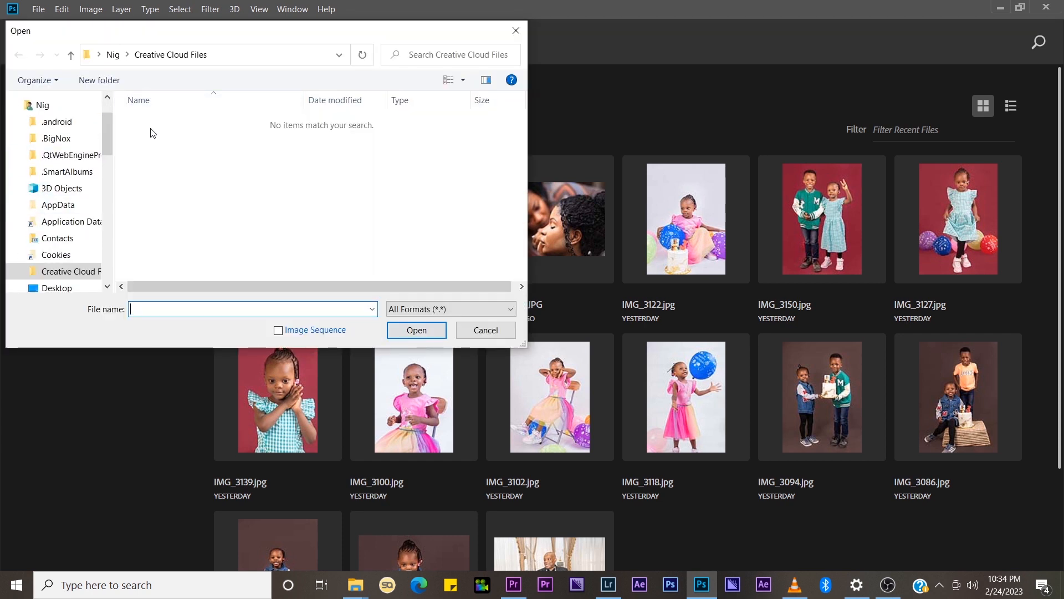
scroll(105, 167, down, 2)
scroll(106, 167, down, 4)
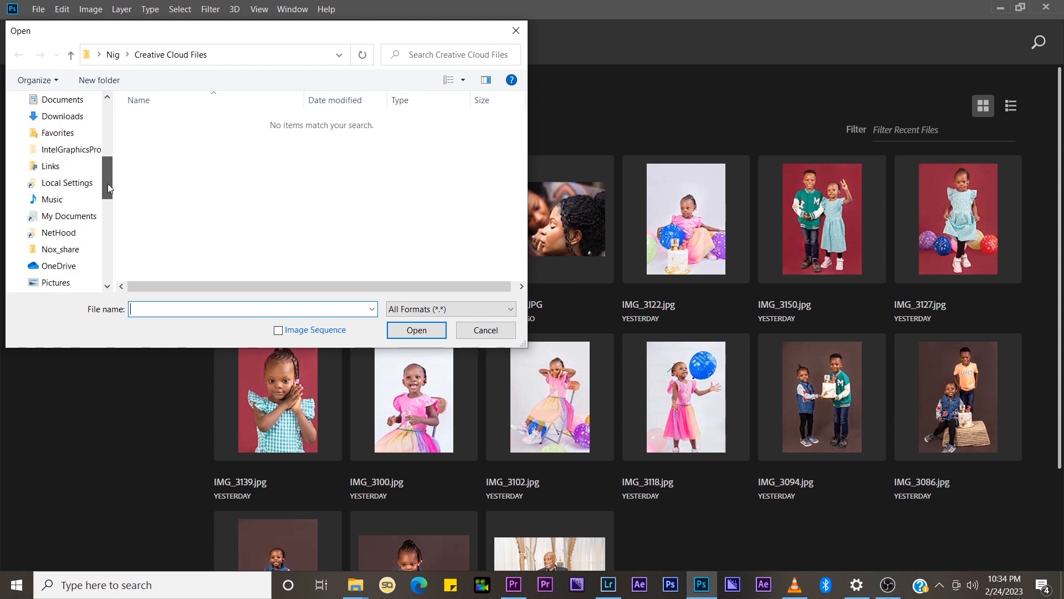
drag(108, 184, 101, 131)
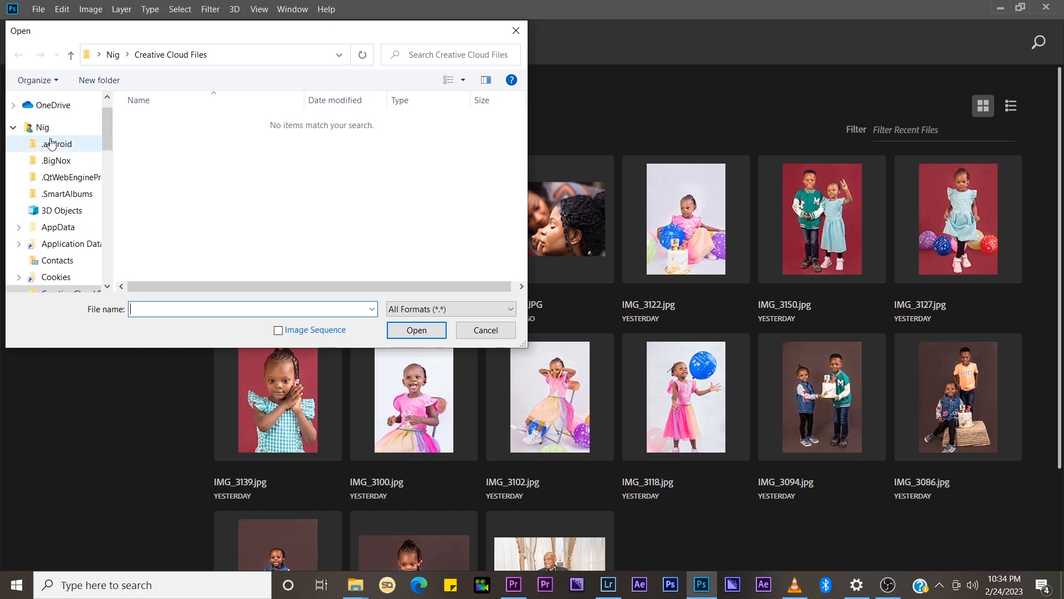
click(15, 129)
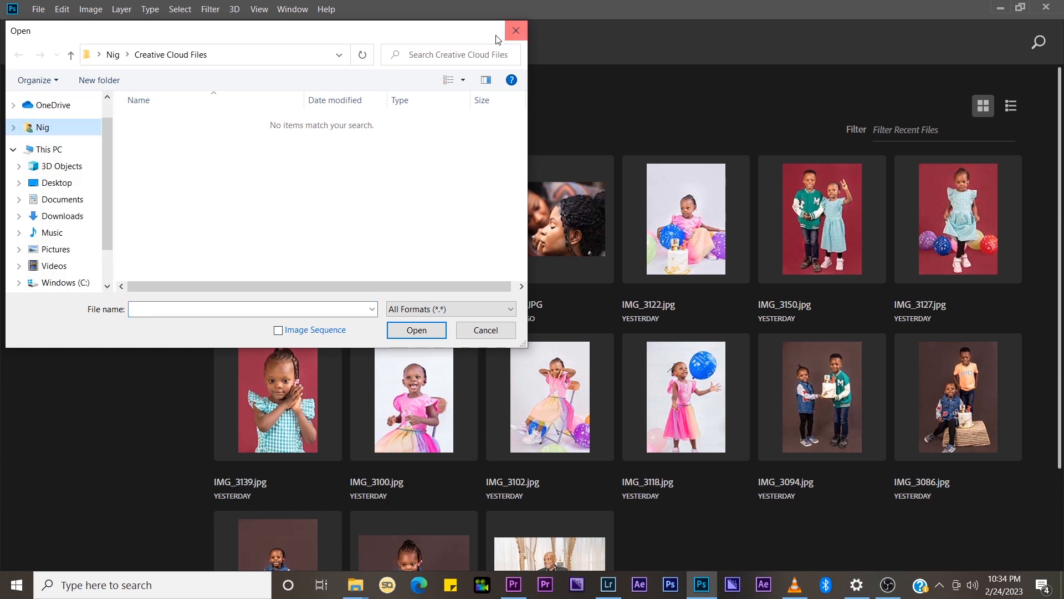
click(515, 34)
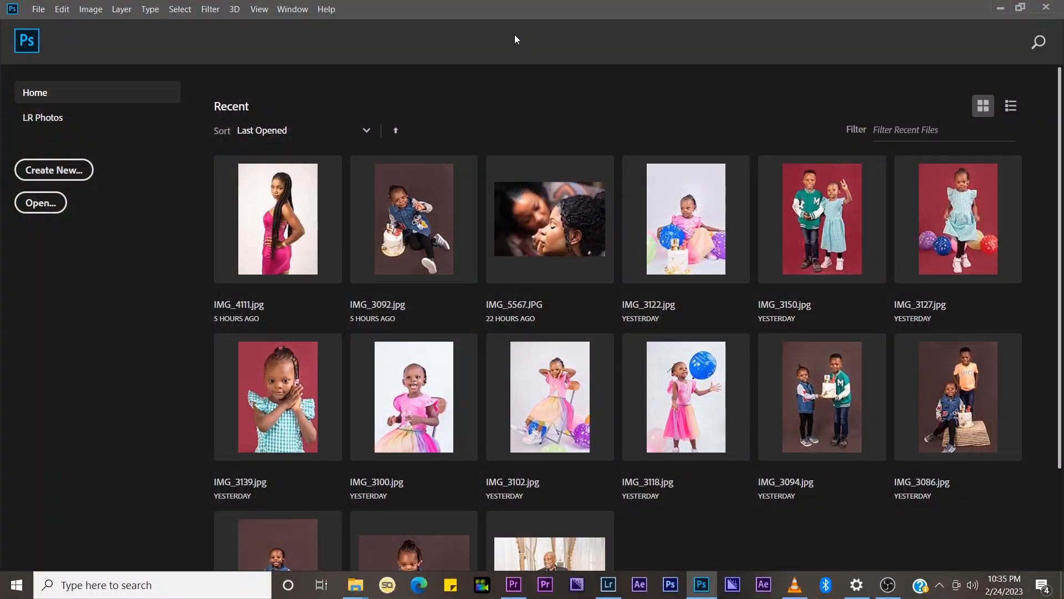
- Start setting up a new document and name it "edit model"
click(70, 174)
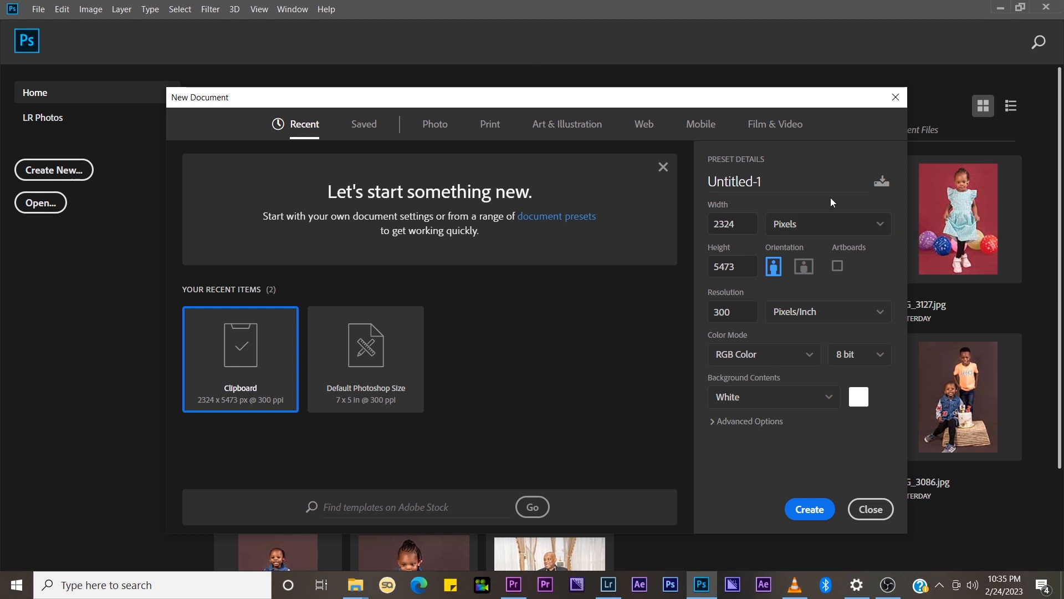
click(711, 185)
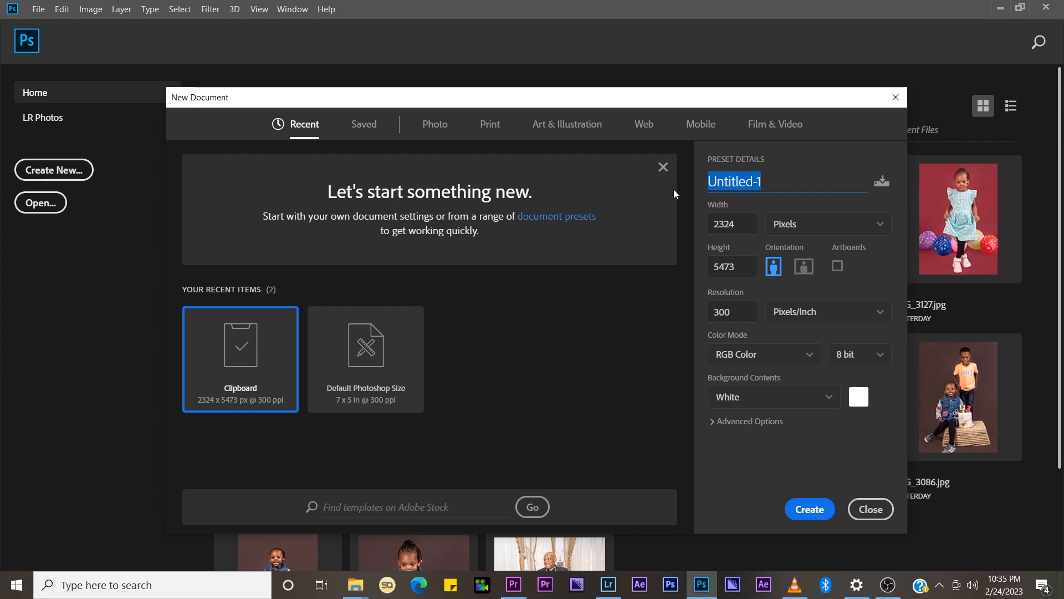
text(edi)
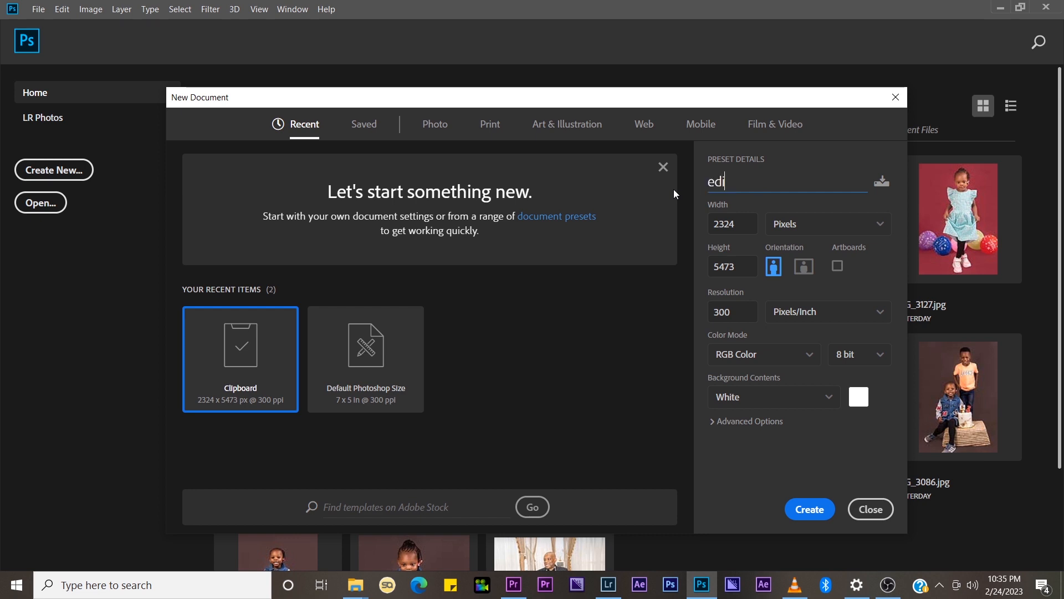
text(t model)
- Set the new document's size to 5 inches wide by 7 inches high, dismissing the low-battery notice
click(816, 229)
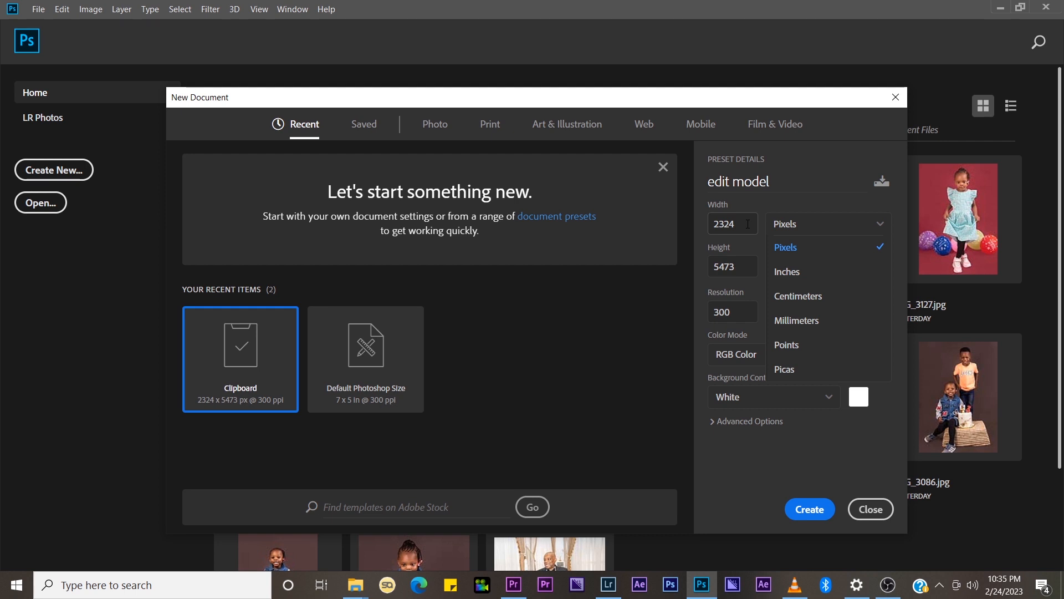
click(801, 272)
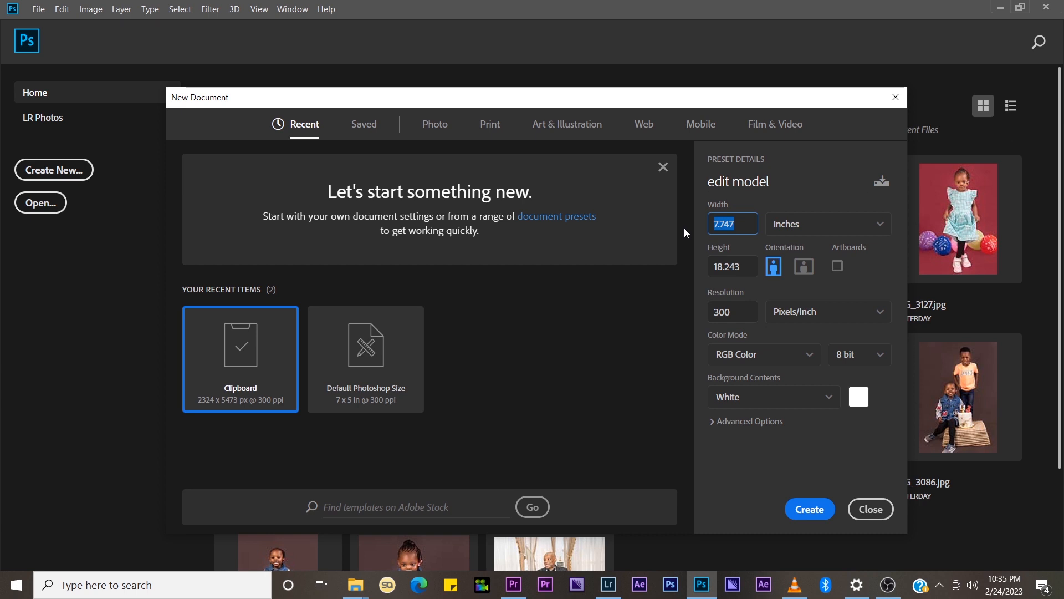
text(7)
key(BackSpace)
text(5)
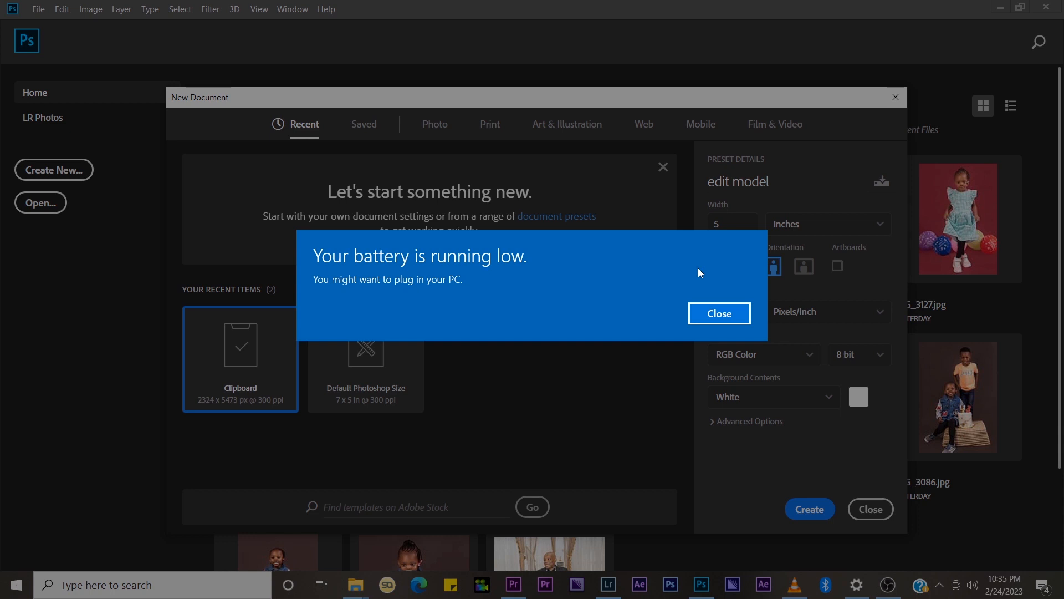
click(719, 314)
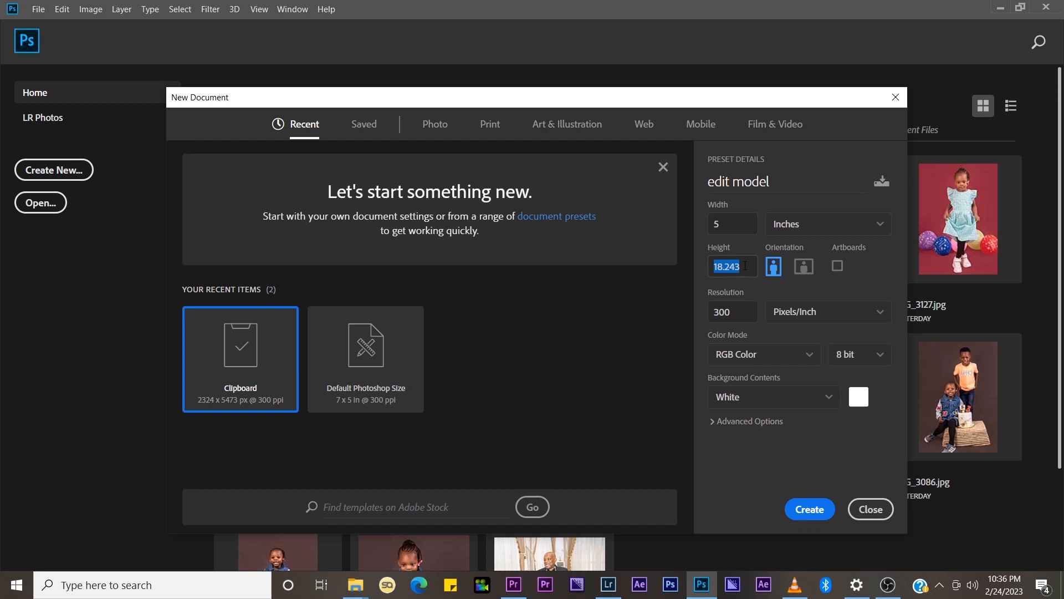
text(7)
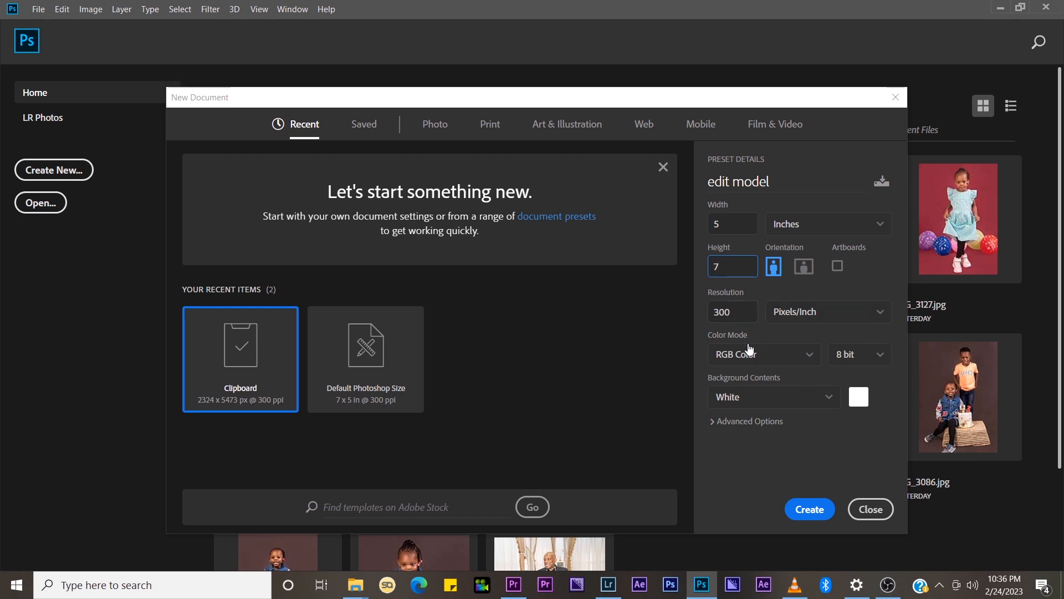
click(866, 360)
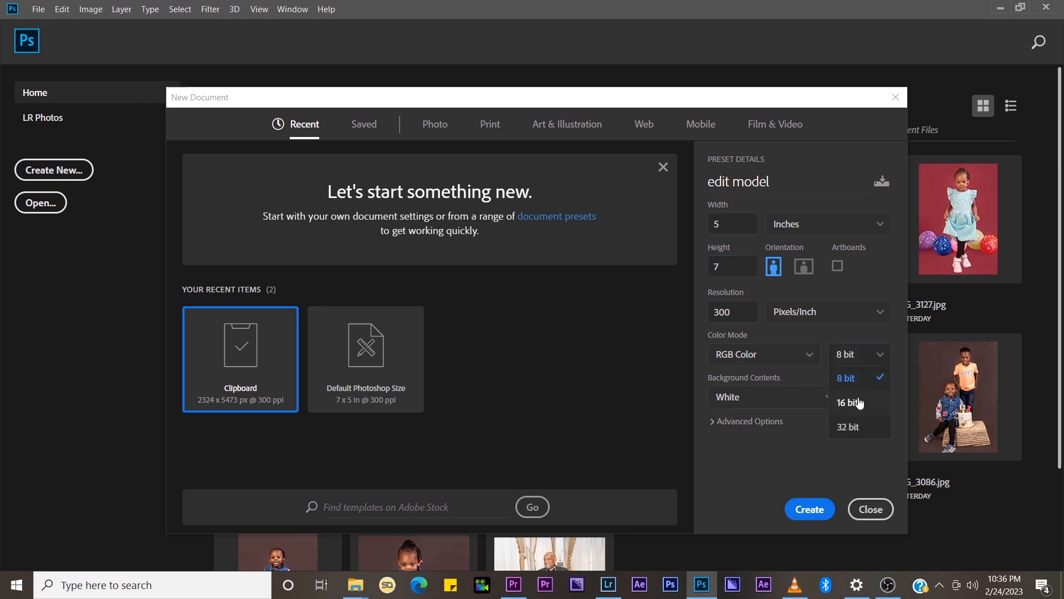
click(783, 374)
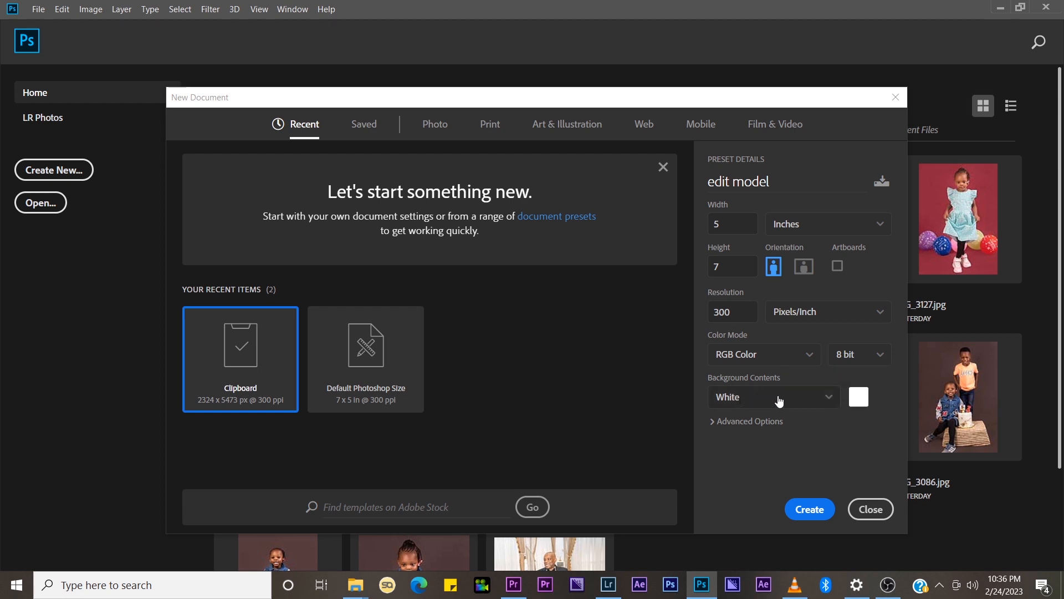
click(859, 398)
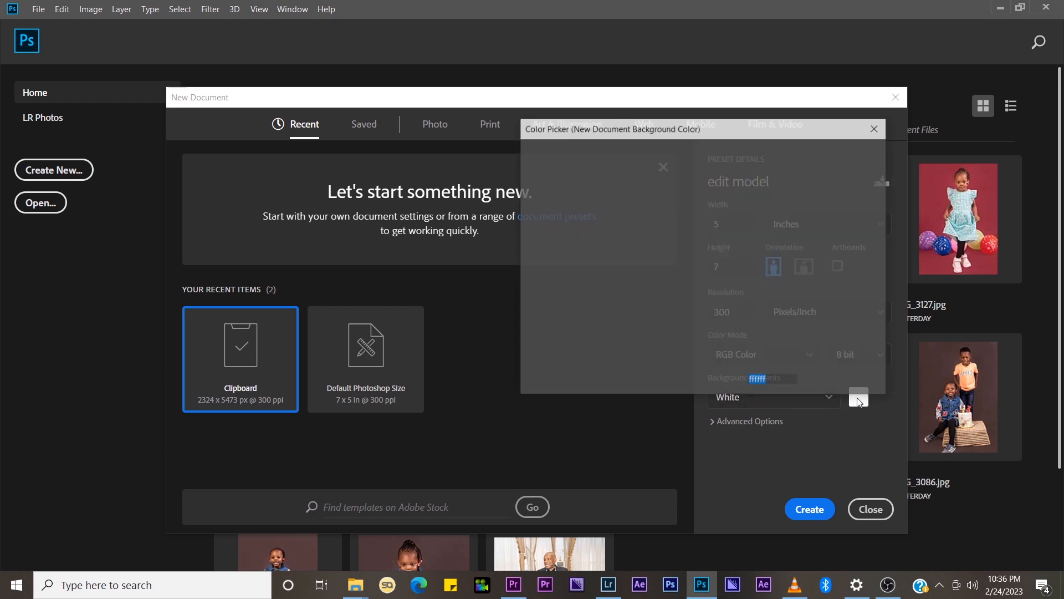
click(691, 328)
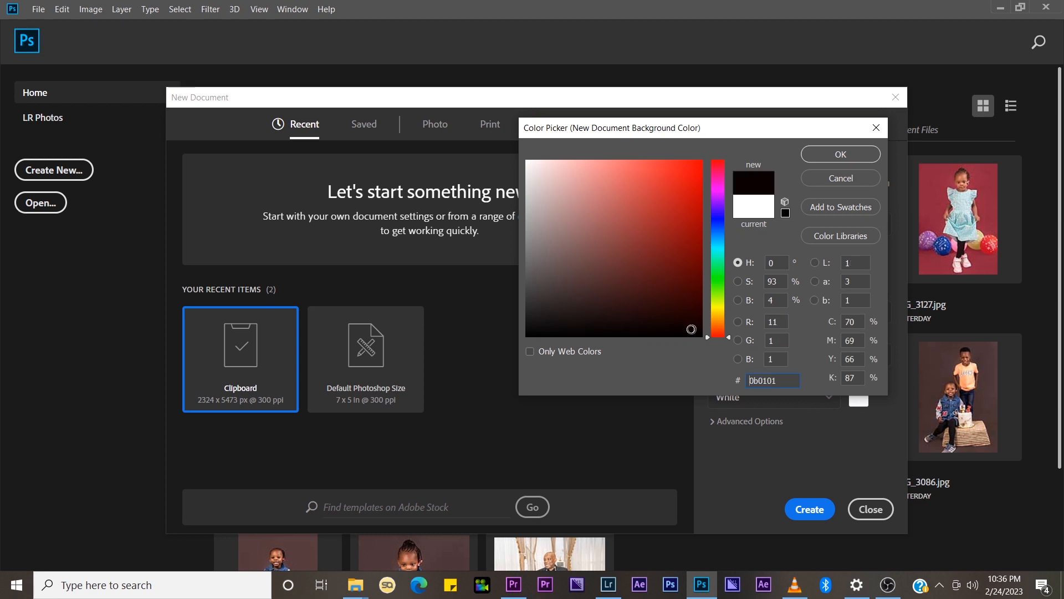
click(848, 177)
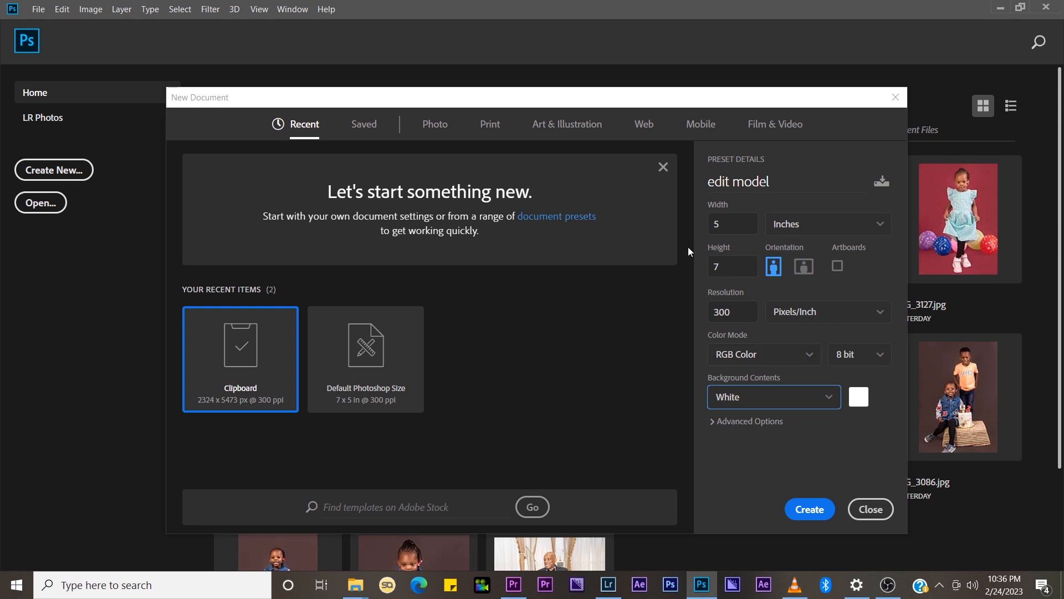
- Create the "edit model" document with the current preset details
click(812, 513)
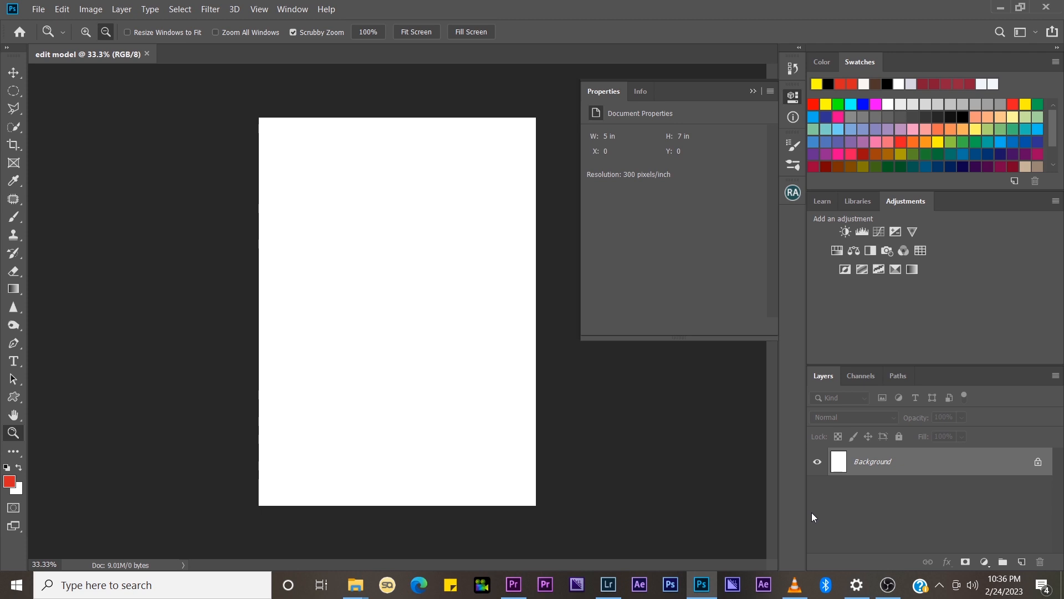
click(38, 11)
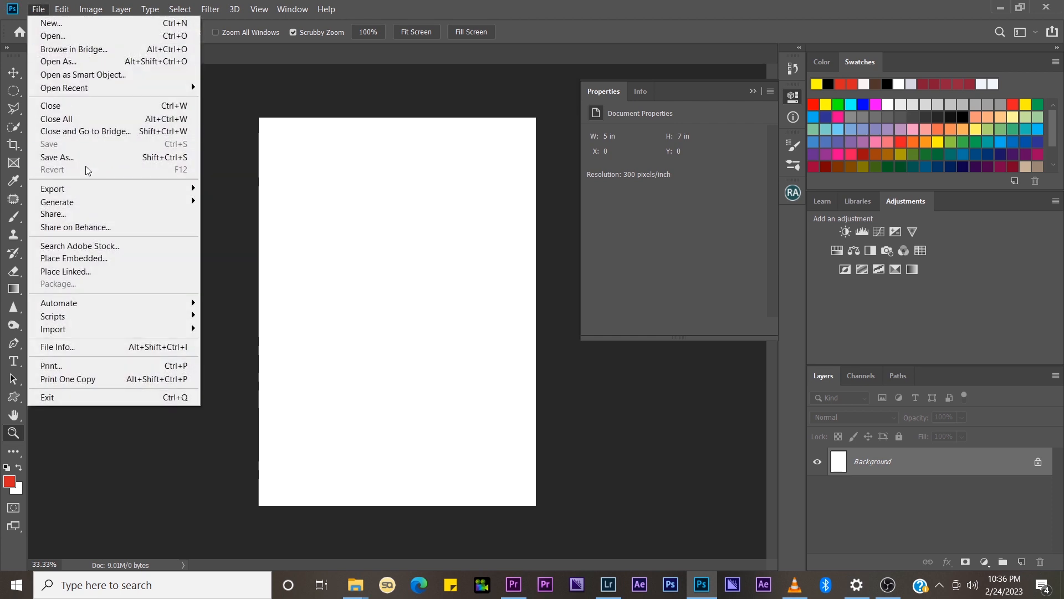
mouse_move(158, 332)
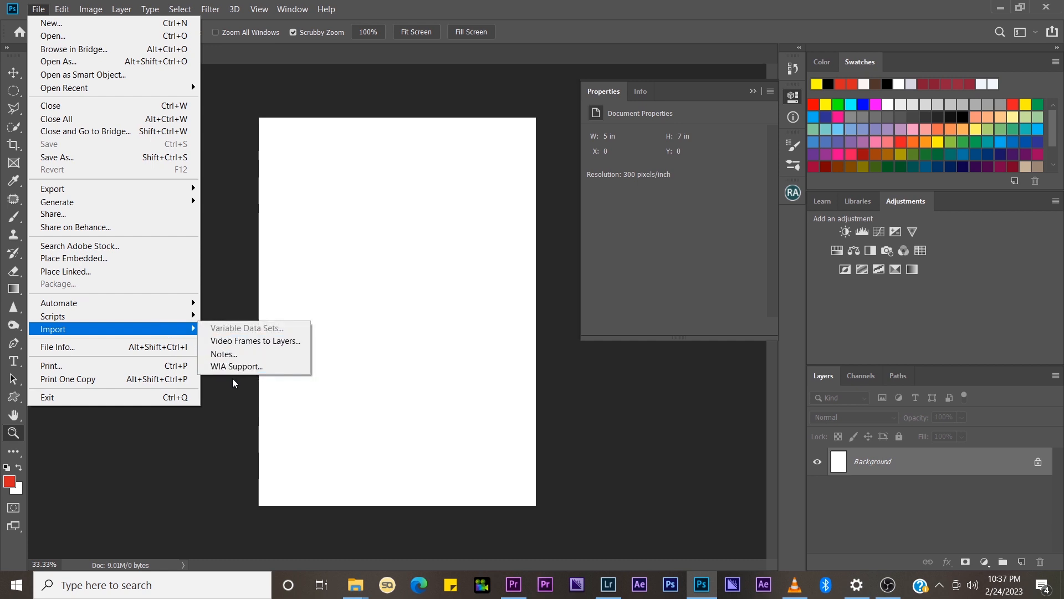
click(219, 263)
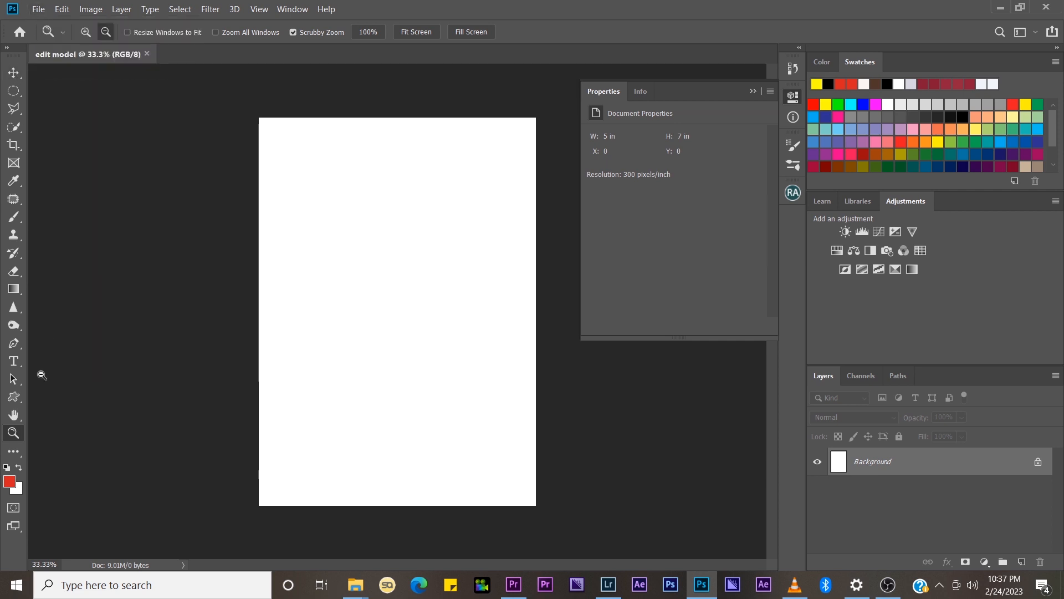
- Switch to File Explorer and open the "short gown" folder inside the model's folder in Pictures
click(356, 589)
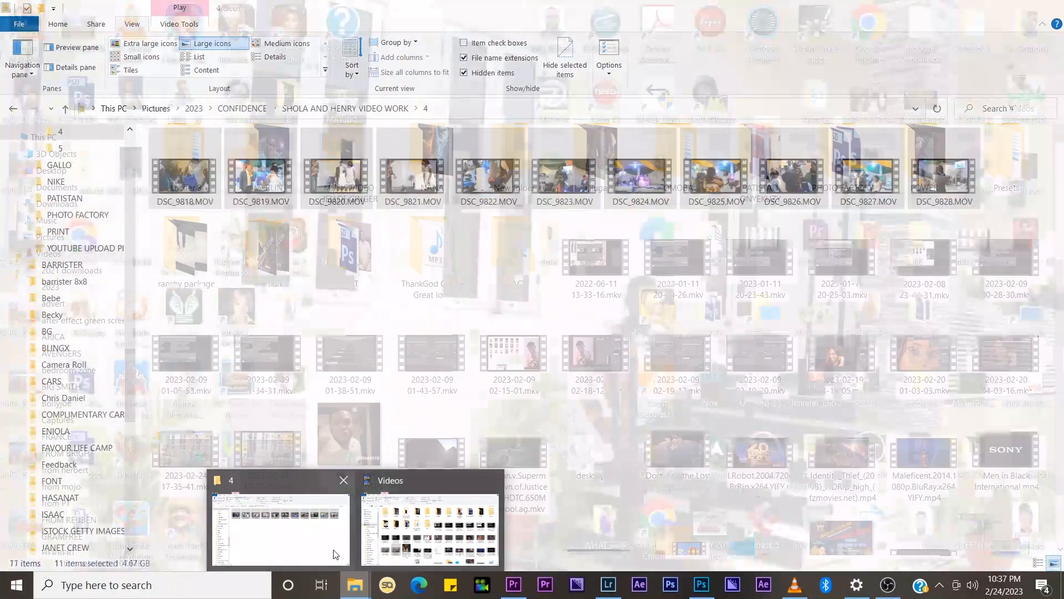
click(333, 550)
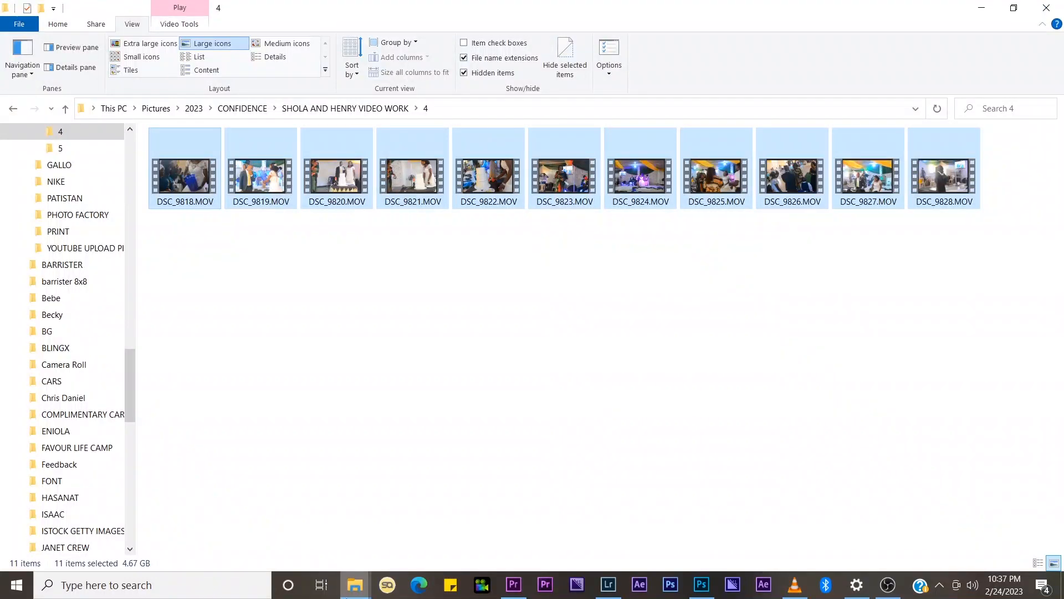
click(355, 585)
click(319, 554)
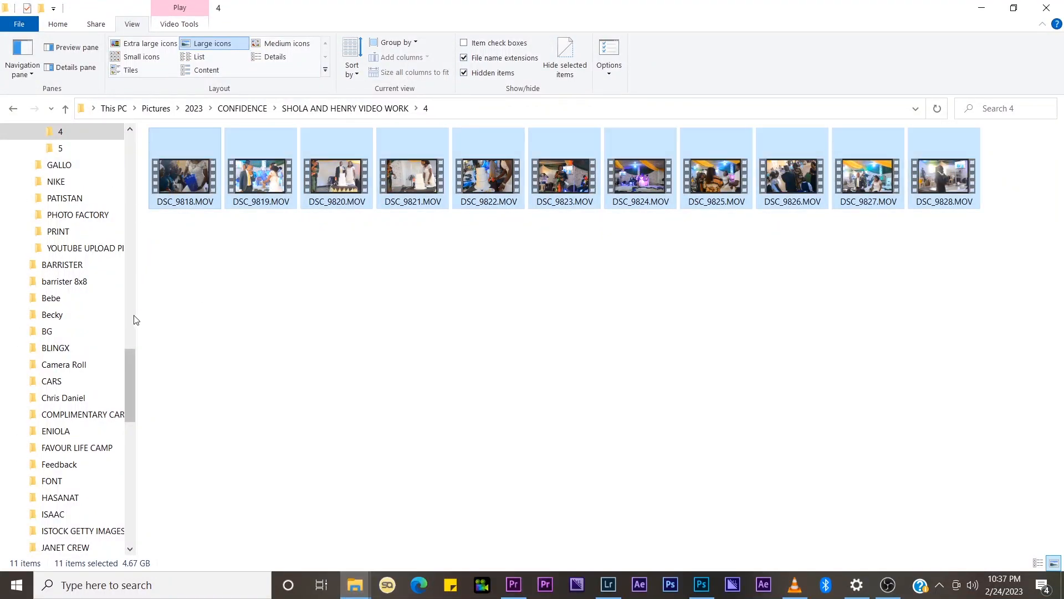
scroll(133, 320, up, 20)
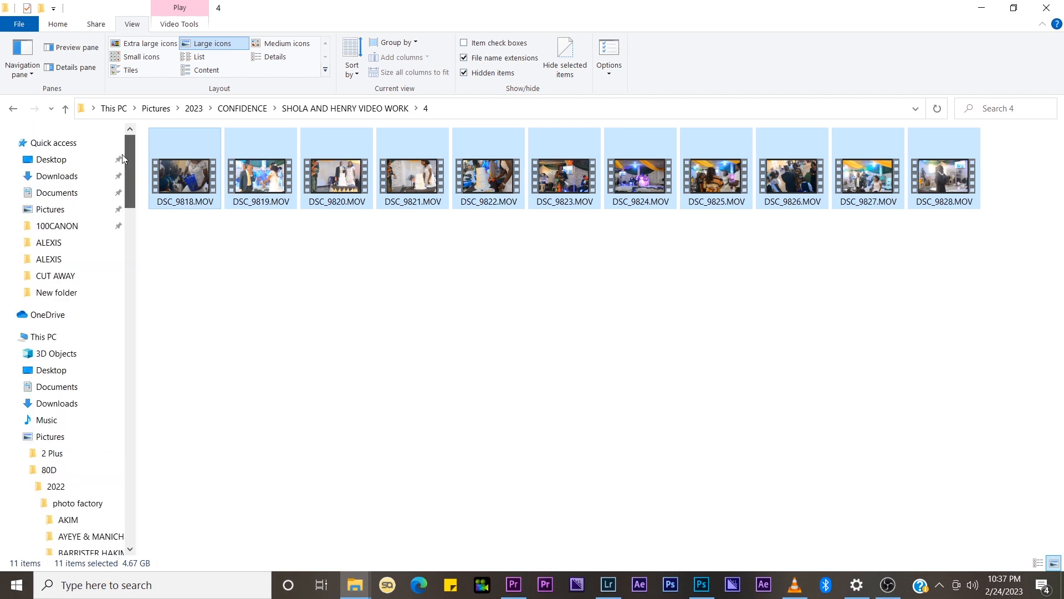
click(75, 165)
click(67, 209)
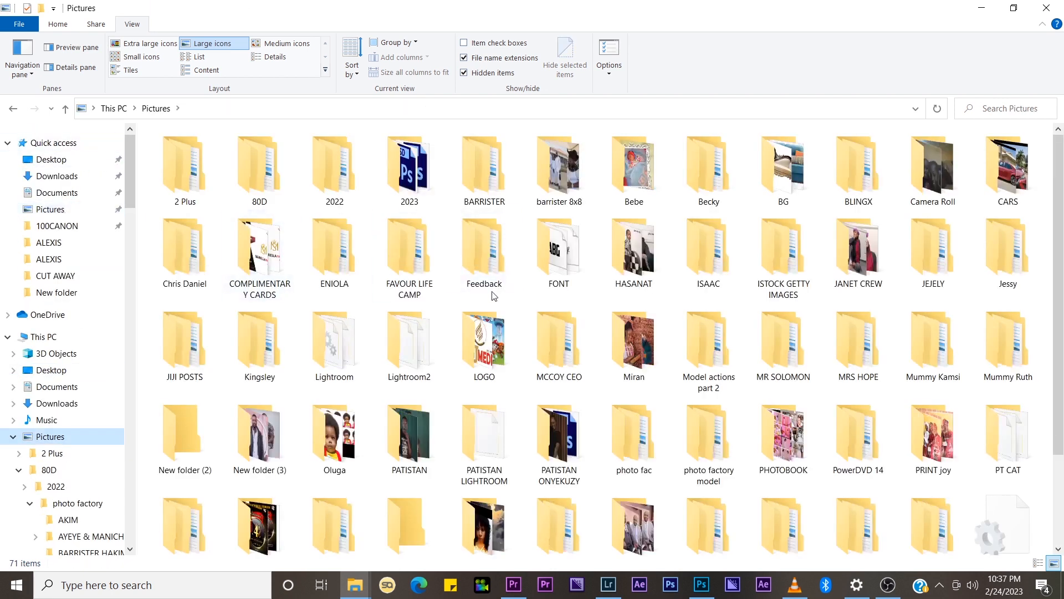
double_click(728, 179)
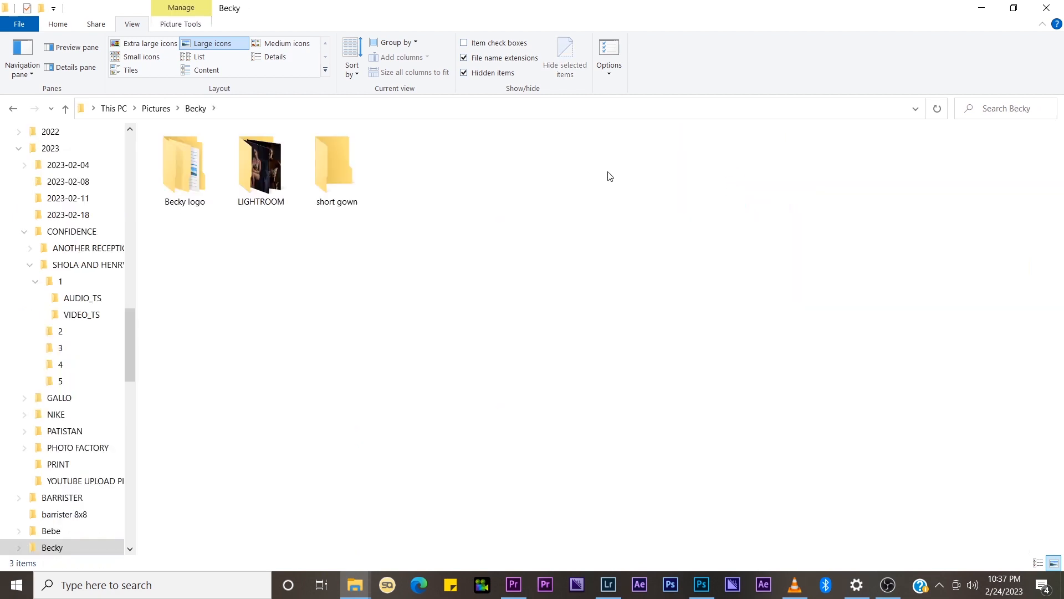
double_click(336, 160)
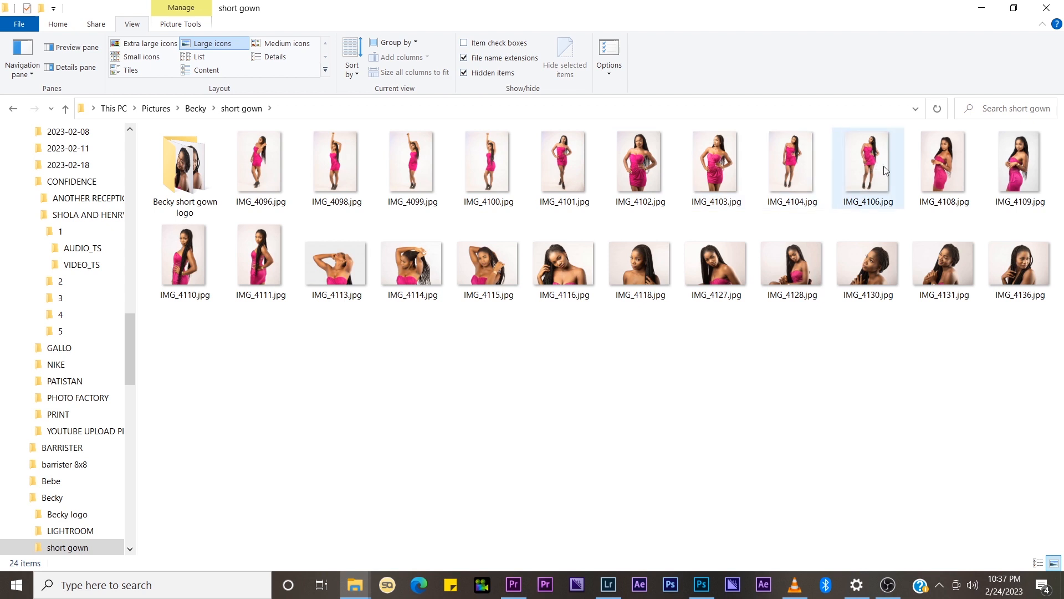
- Place IMG_4111.jpg from the short gown folder into the "edit model" document, filling the canvas, and commit the placement
click(269, 261)
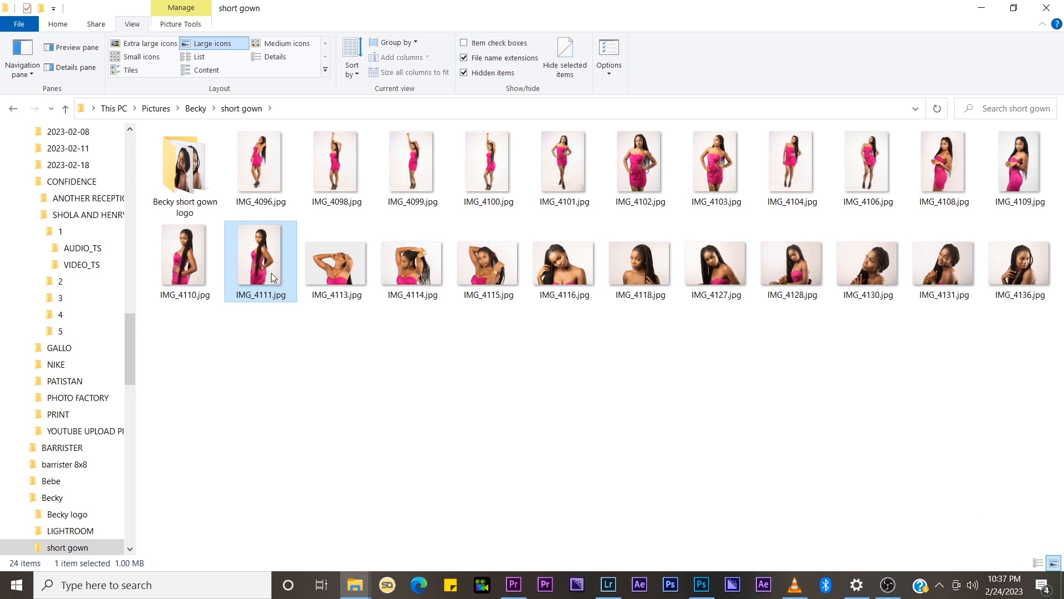
drag(271, 273, 446, 410)
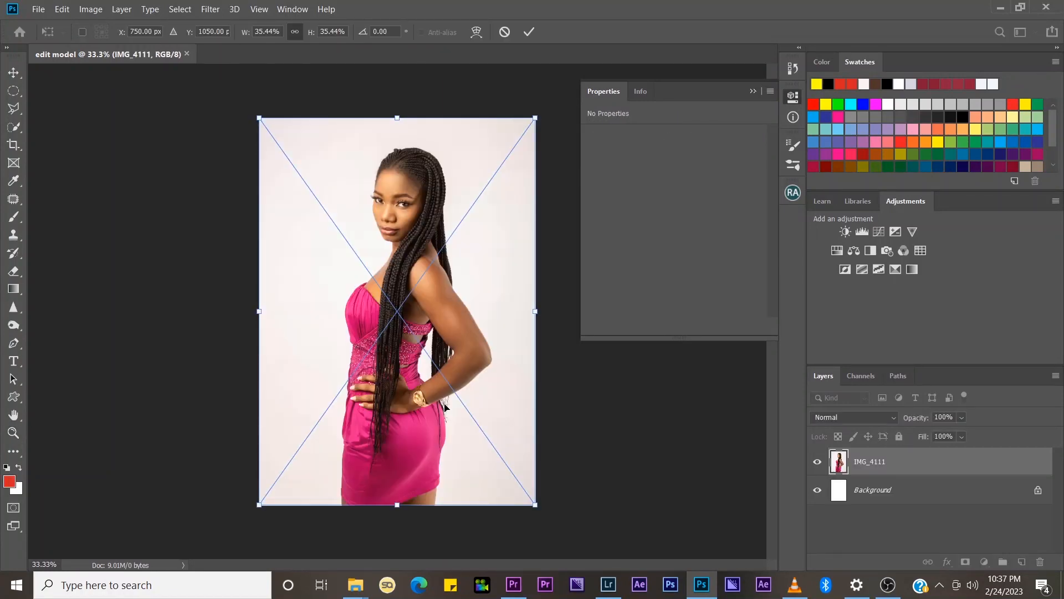
key(z)
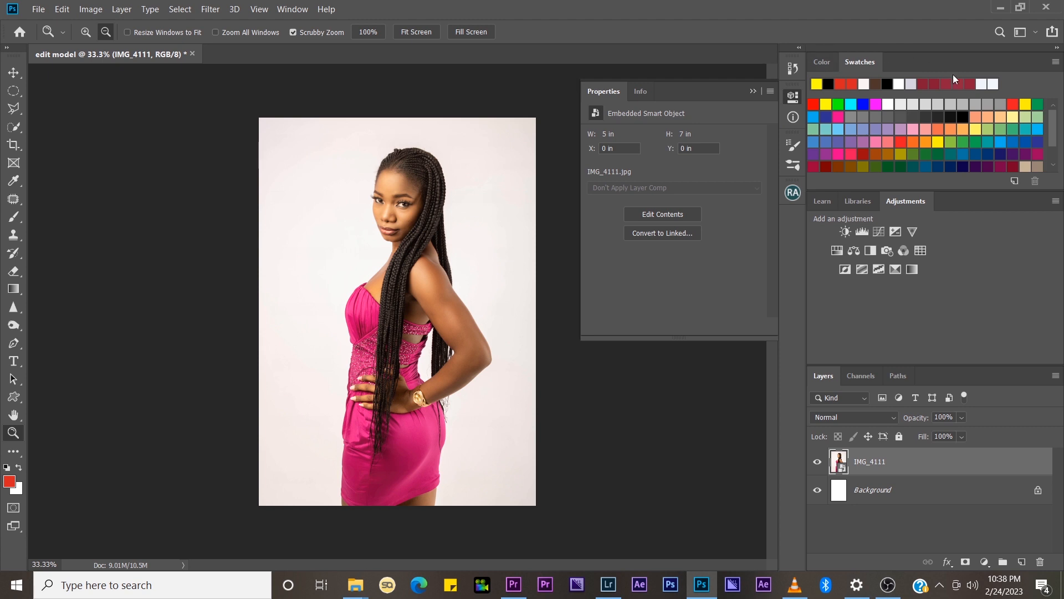
- View the colour spectrum, return to the swatches, and add a new empty layer above the IMG_4111 photo
click(907, 204)
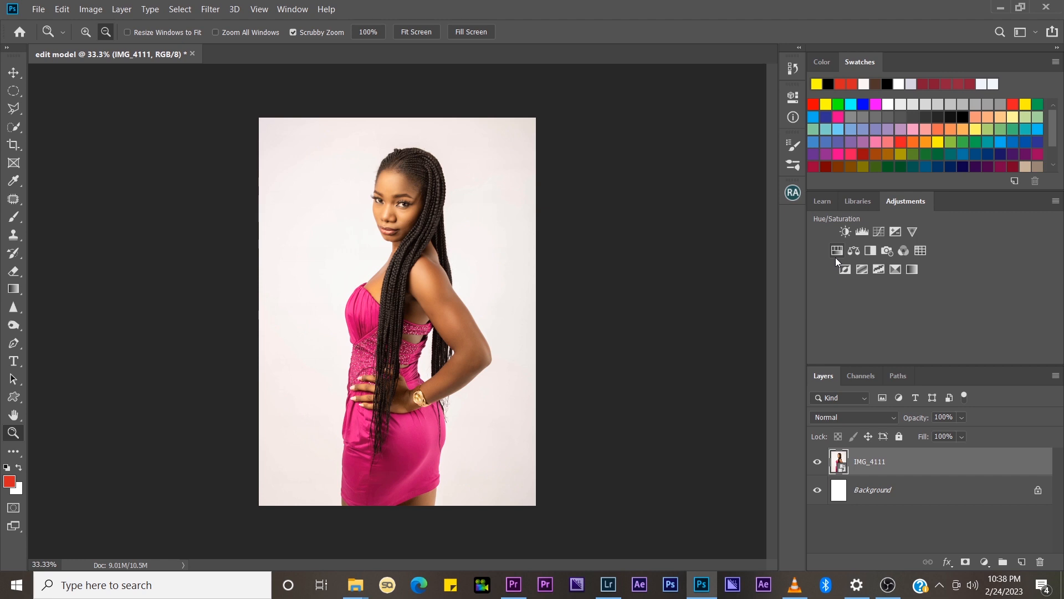
click(820, 65)
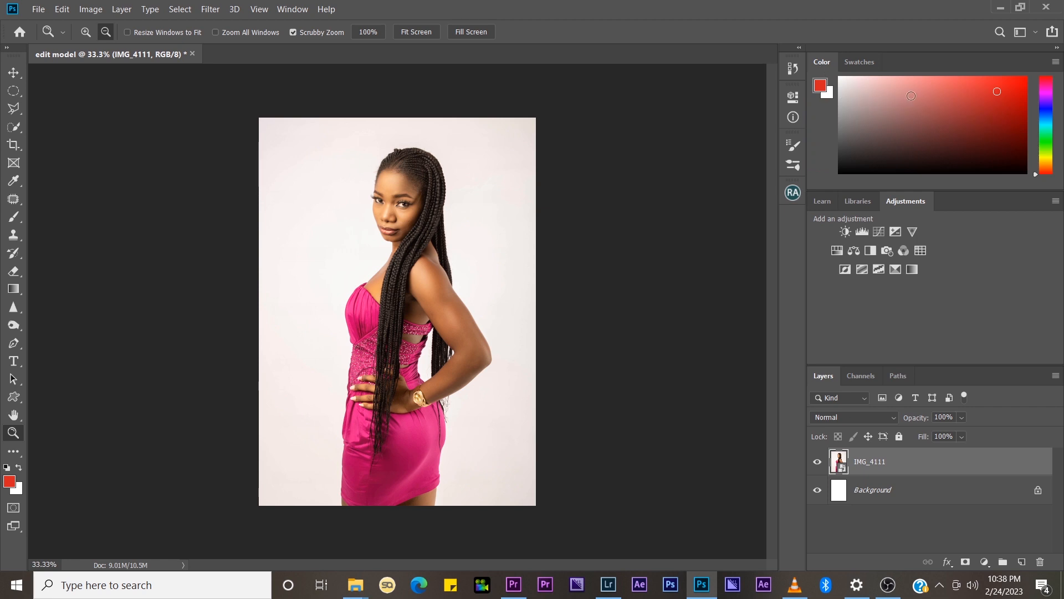
click(856, 66)
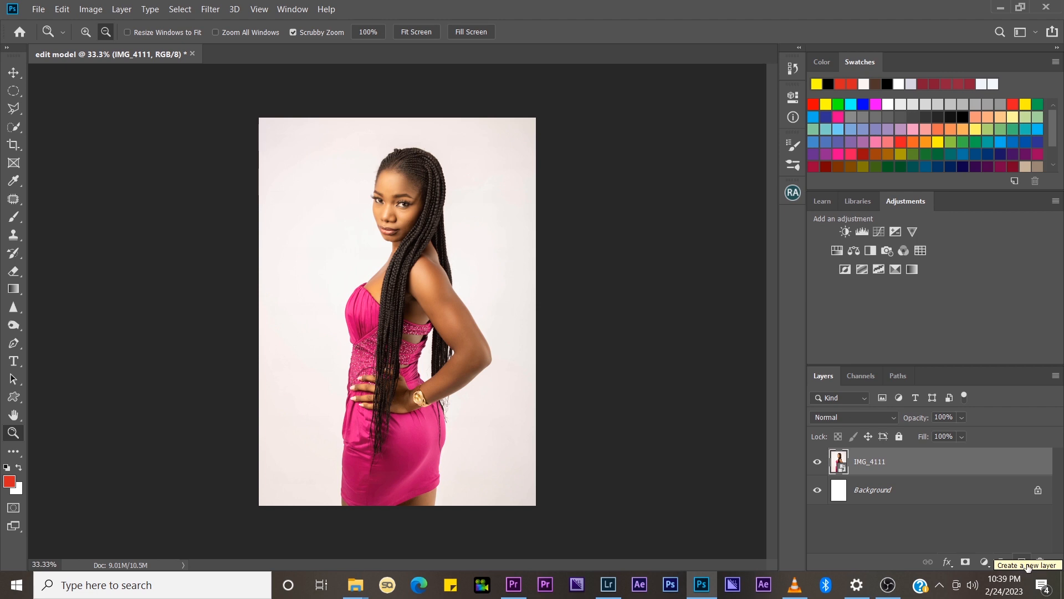
click(1023, 563)
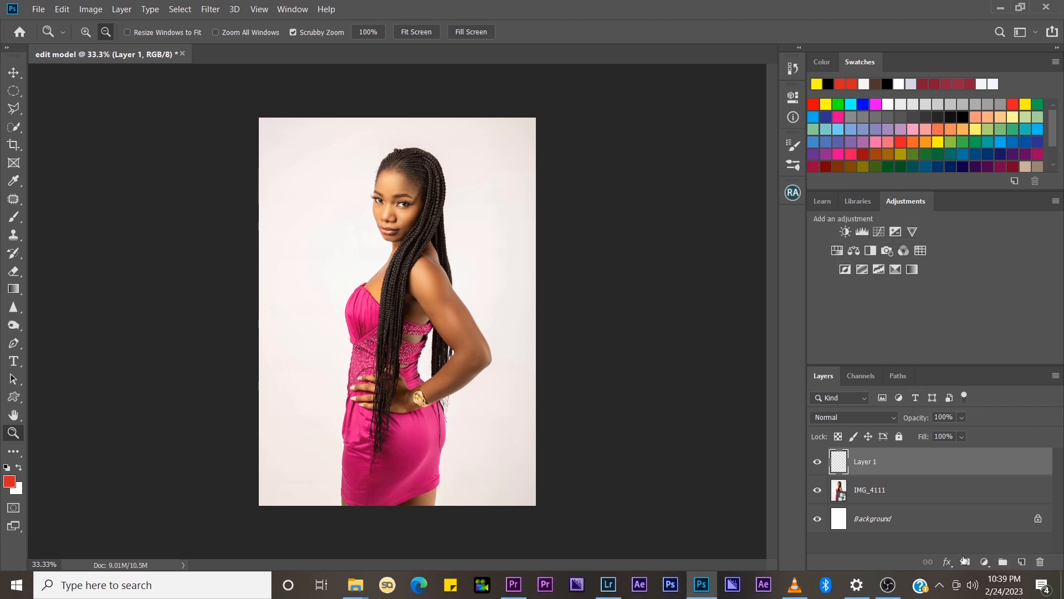
- Try a Curves adjustment layer with the shadow point raised to fade the blacks, and undo the adjustment
click(983, 562)
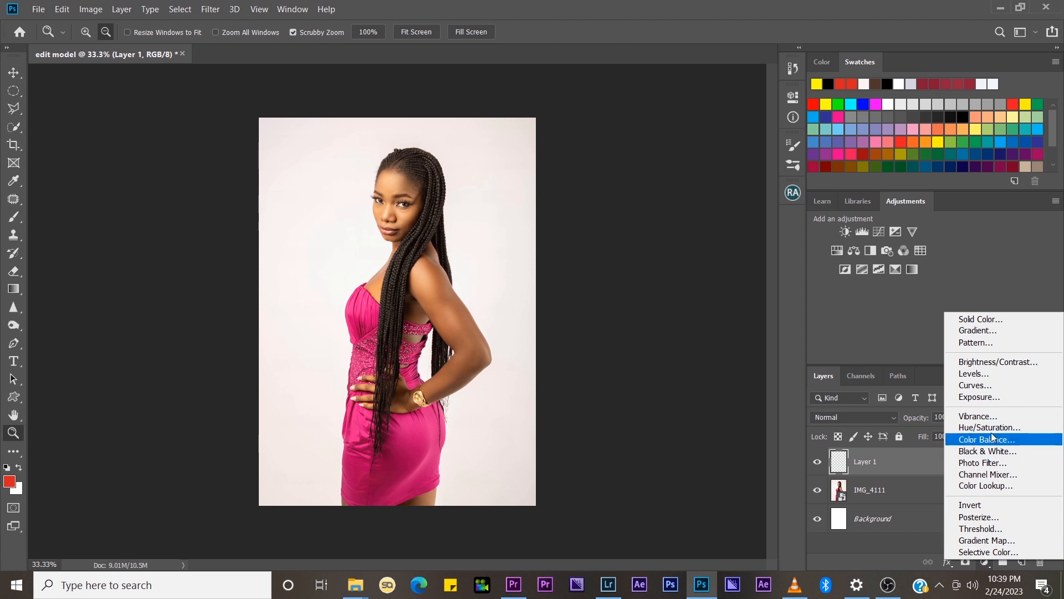
click(997, 388)
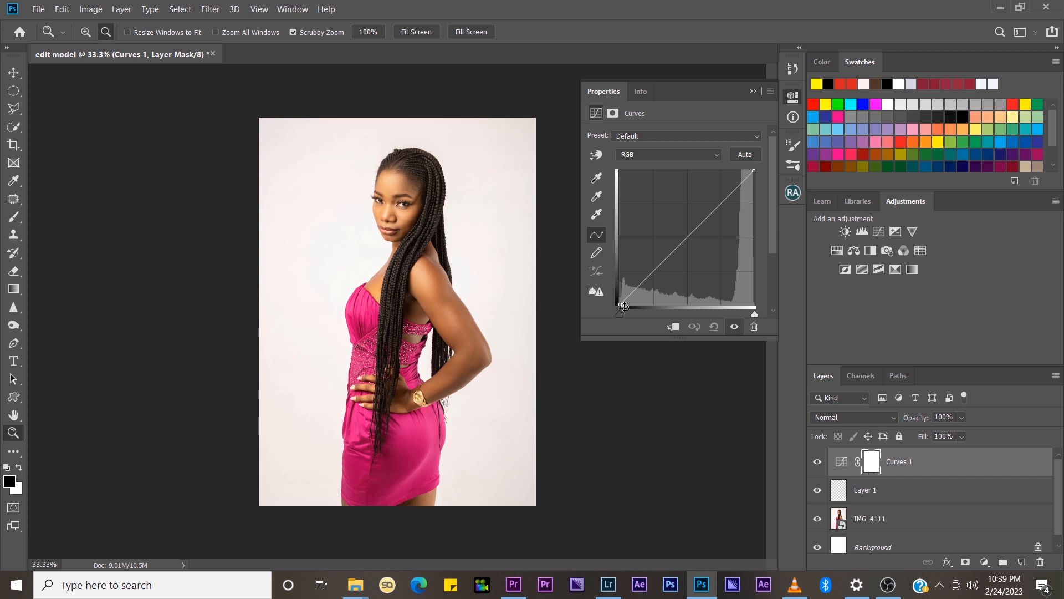
mouse_move(755, 173)
mouse_down()
mouse_move(760, 214)
mouse_move(764, 171)
mouse_up()
mouse_move(620, 305)
mouse_down()
mouse_move(619, 284)
mouse_move(620, 305)
mouse_up()
click(754, 91)
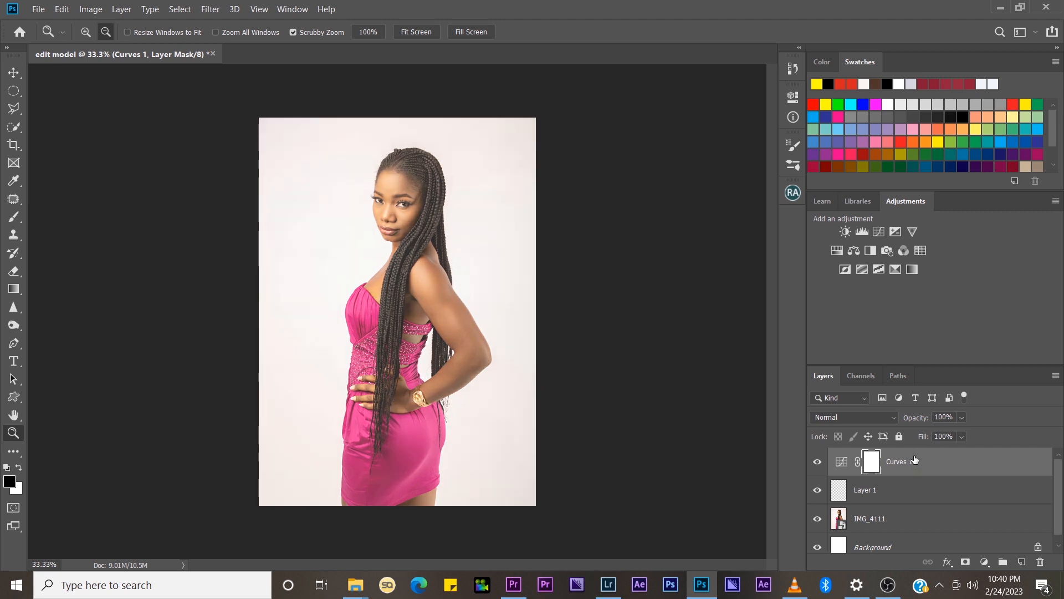
key(ctrl+z)
key(ctrl+z)
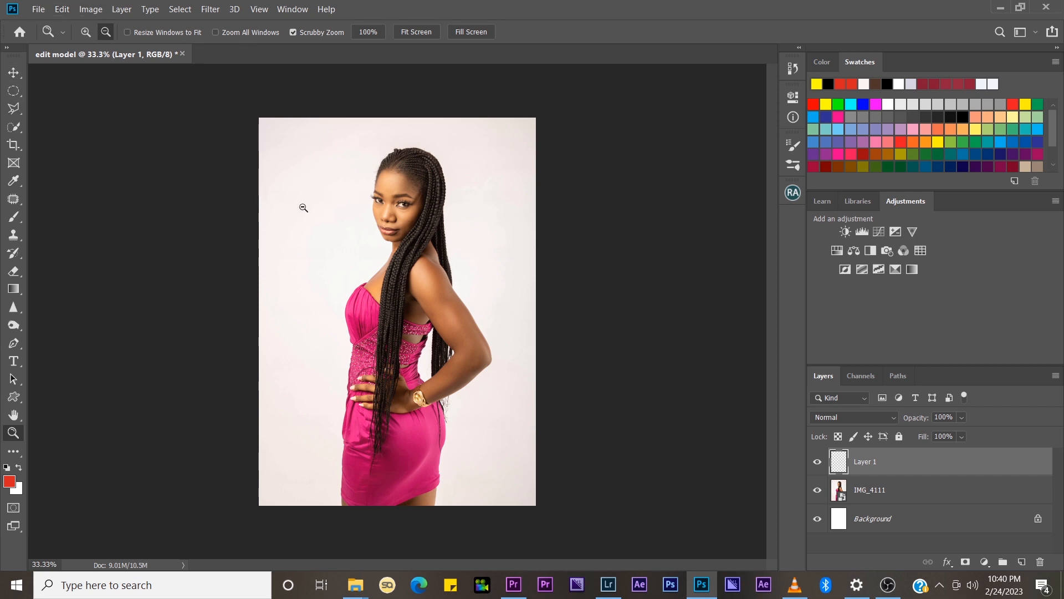
- Display the document's edit history
click(289, 10)
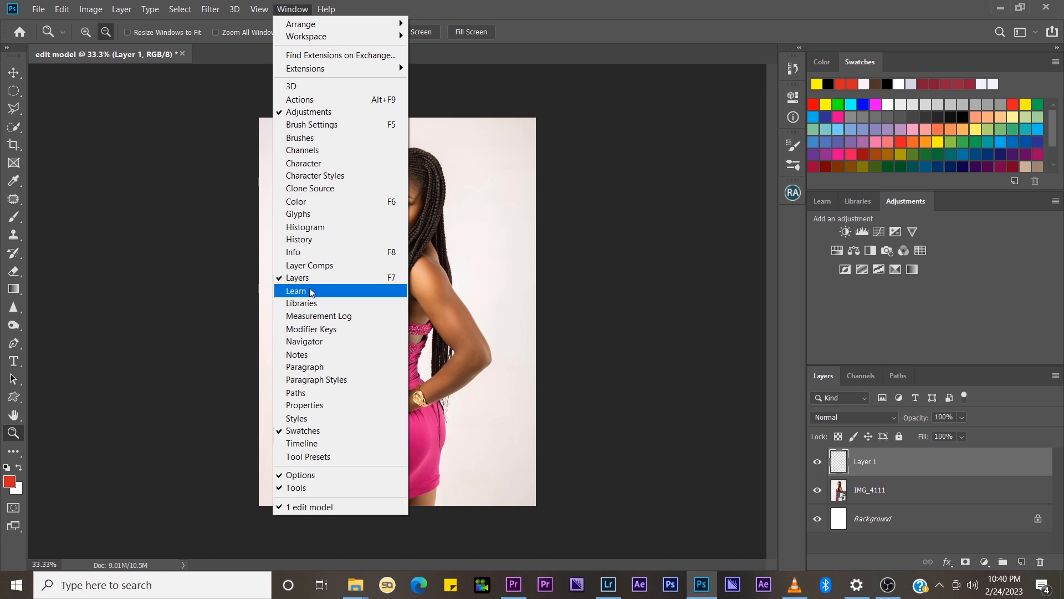
click(310, 242)
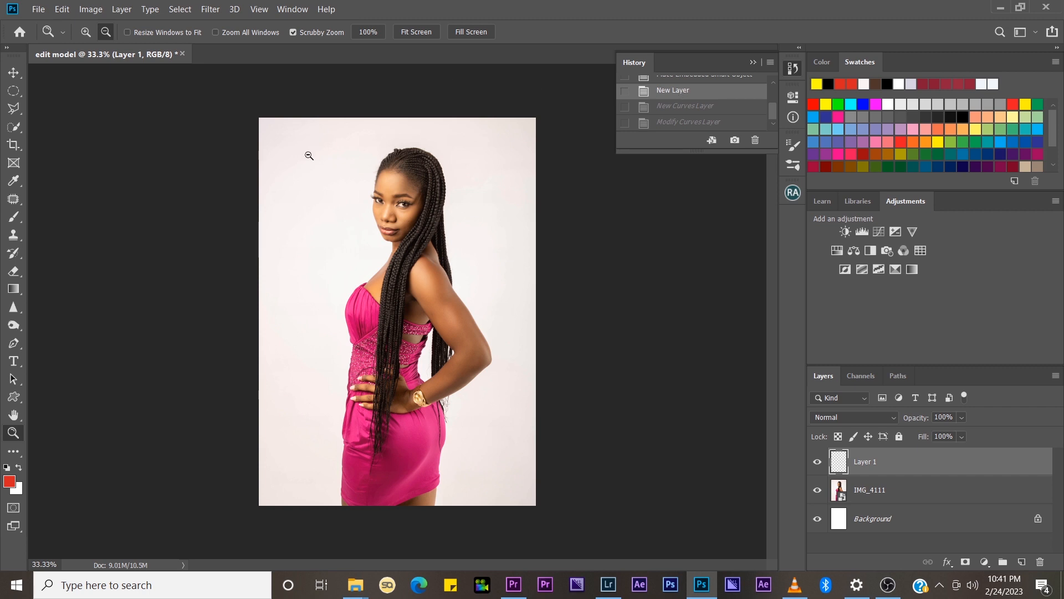
- Activate the Move tool, select the IMG_4111 photo on the canvas and duplicate its layer
click(19, 76)
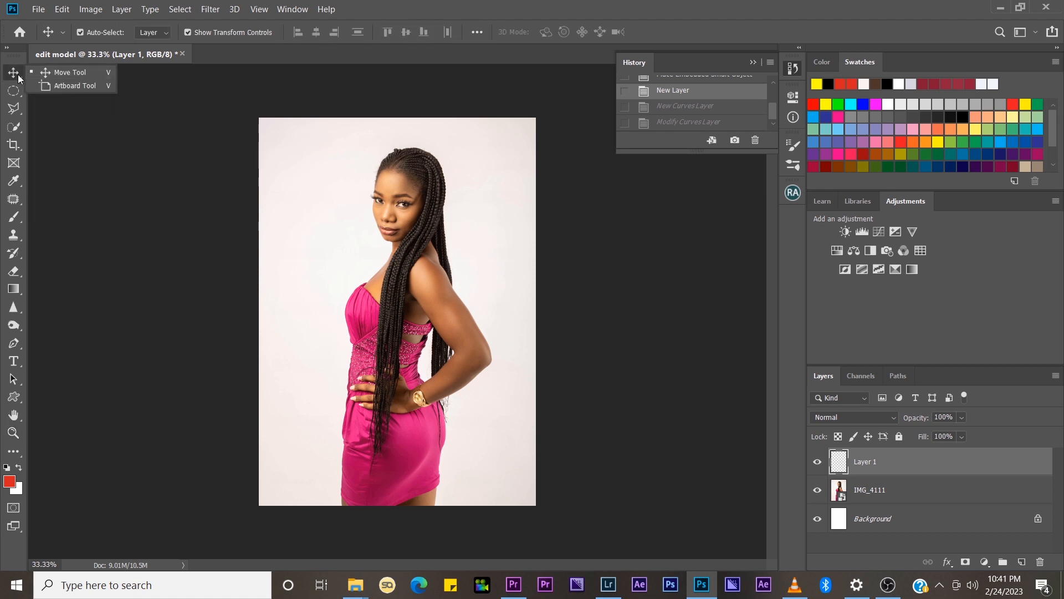
click(58, 72)
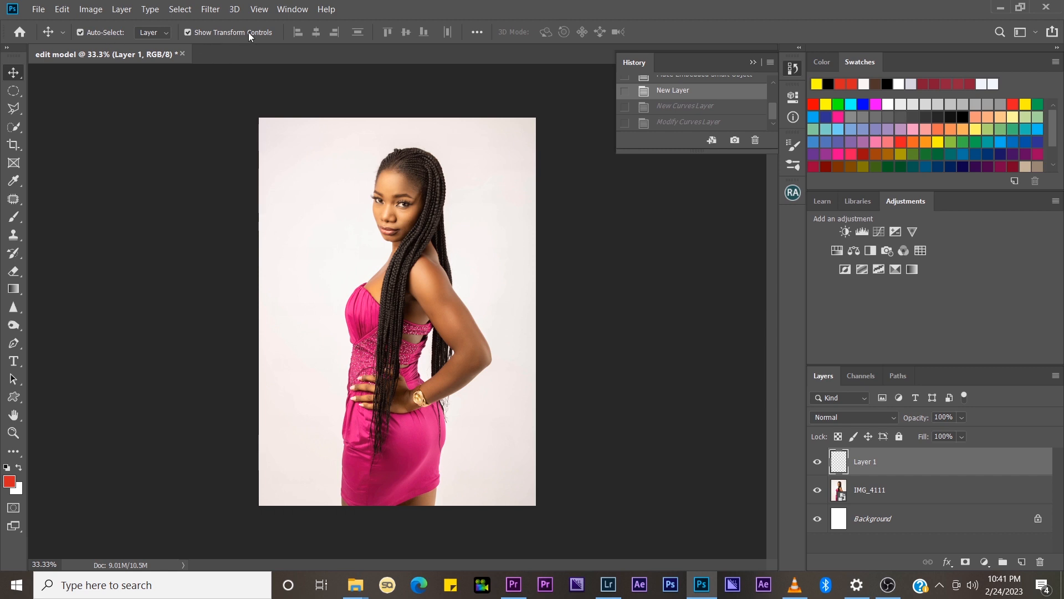
mouse_move(410, 220)
mouse_down()
mouse_move(388, 214)
mouse_move(428, 221)
mouse_move(417, 221)
mouse_up()
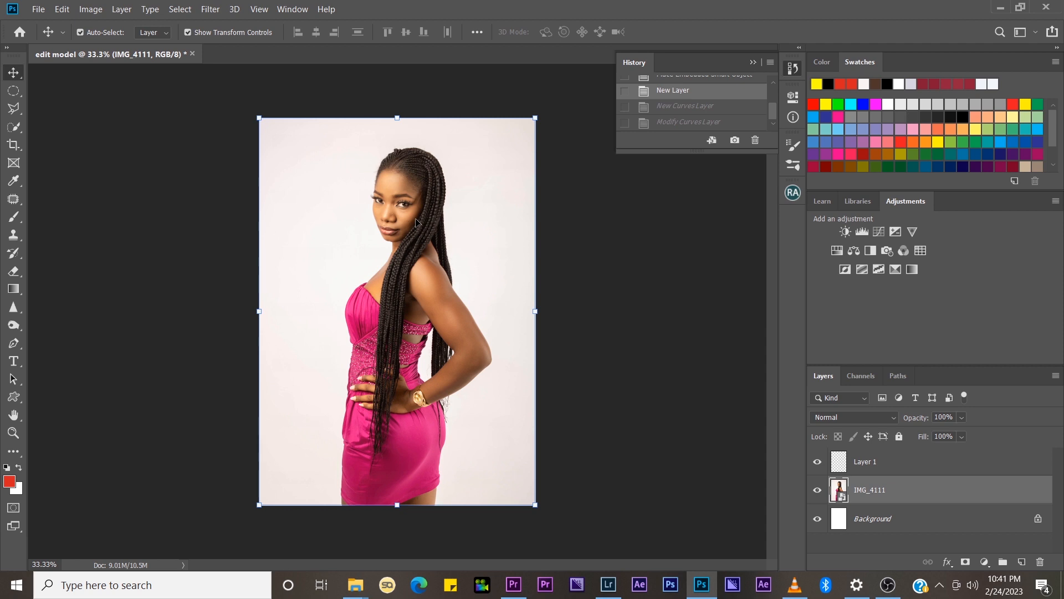
key(ctrl)
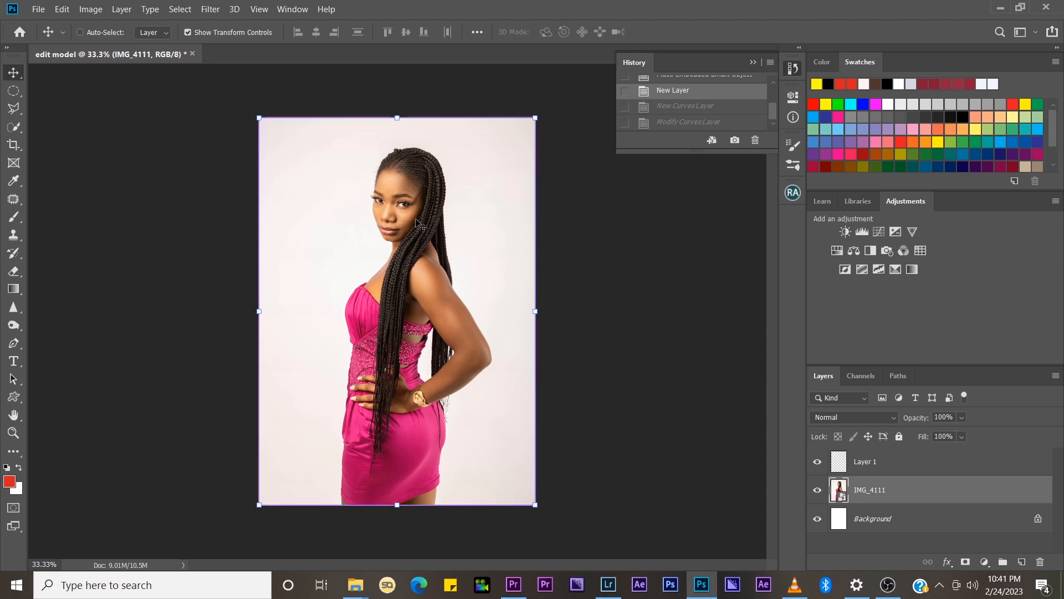
key(ctrl+j)
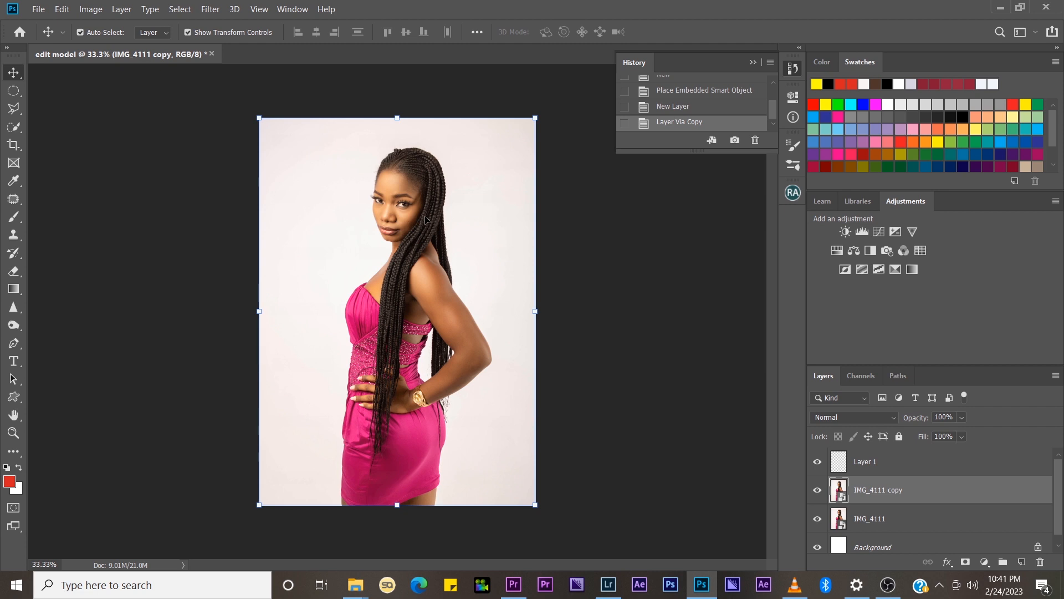
- Move the duplicate photo and the original apart so the two figures stand side by side on the canvas
drag(425, 219, 502, 219)
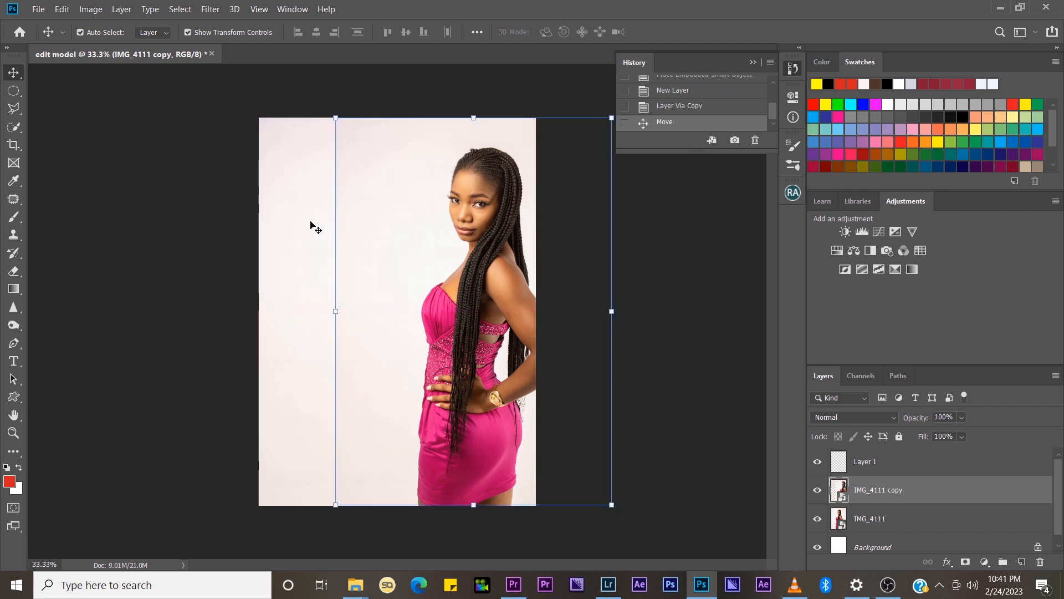
drag(310, 224, 216, 216)
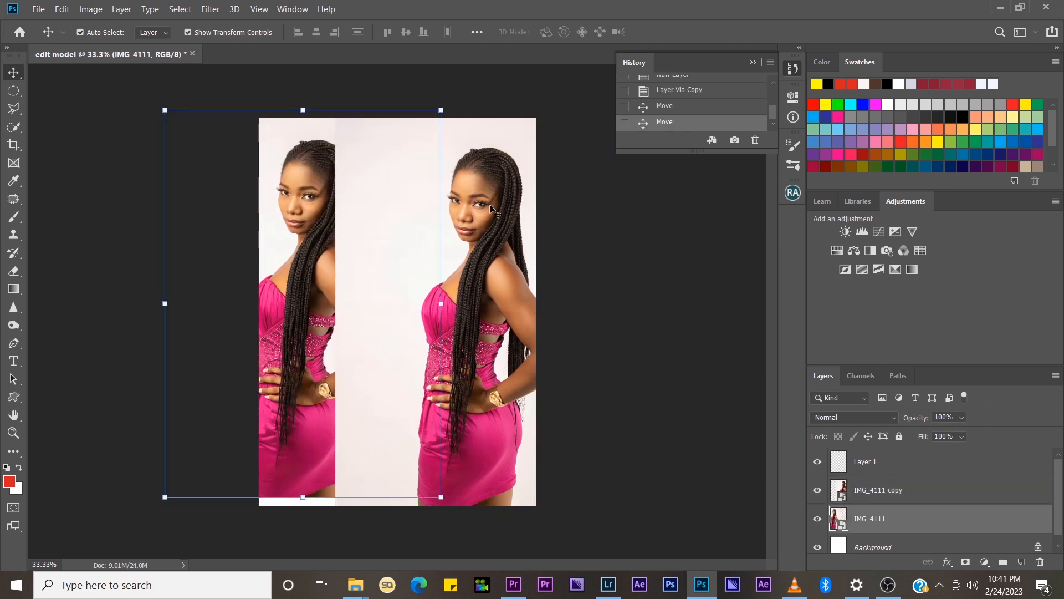
drag(492, 210, 531, 204)
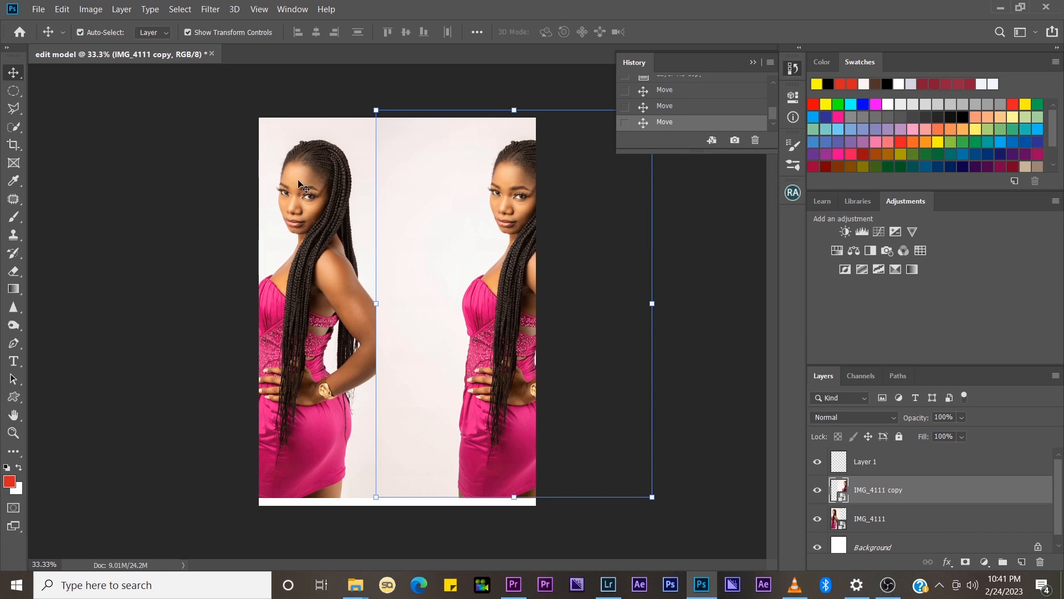
drag(312, 188, 342, 178)
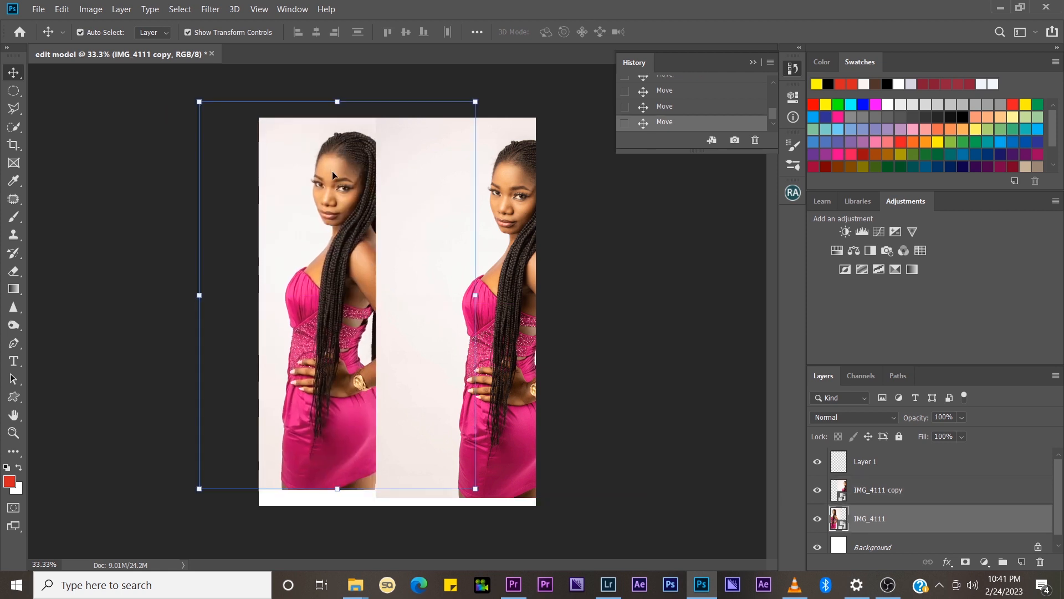
drag(506, 178, 521, 175)
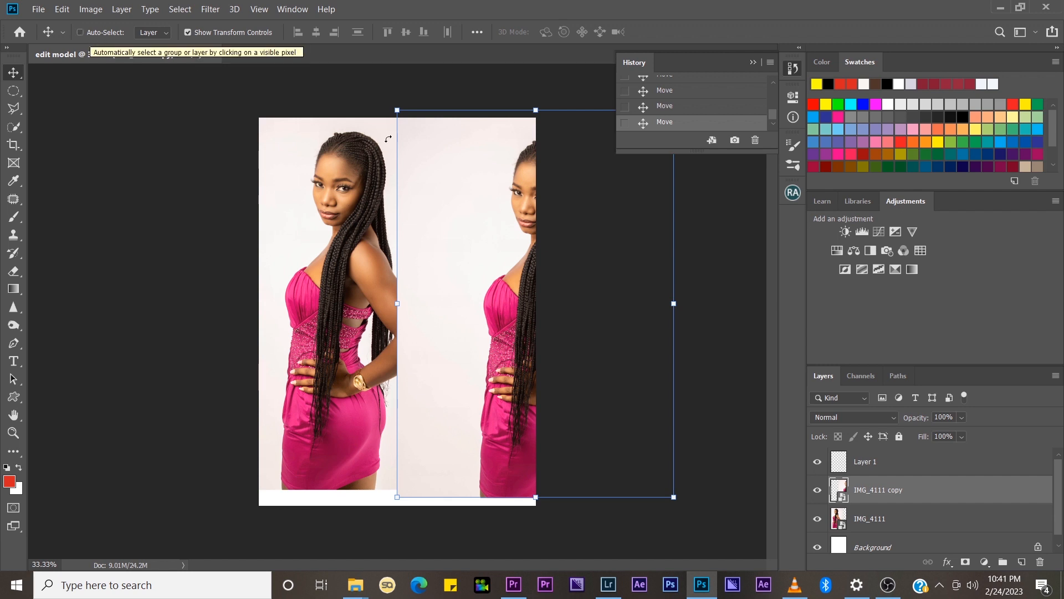
click(895, 519)
drag(377, 241, 356, 251)
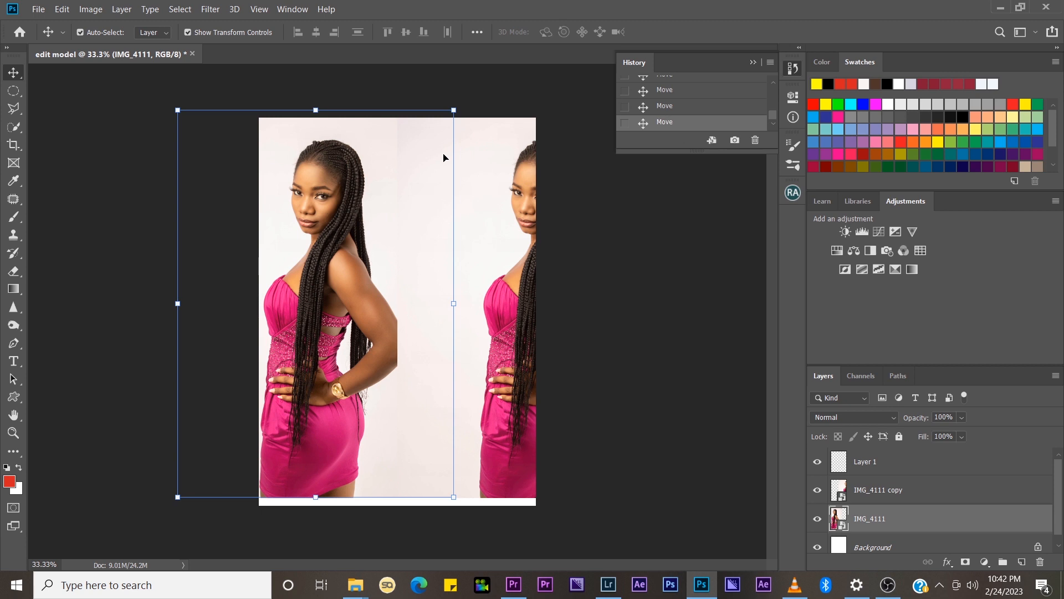
- Move the photo copy back to fill the canvas and delete the original IMG_4111 layer
drag(481, 157, 341, 161)
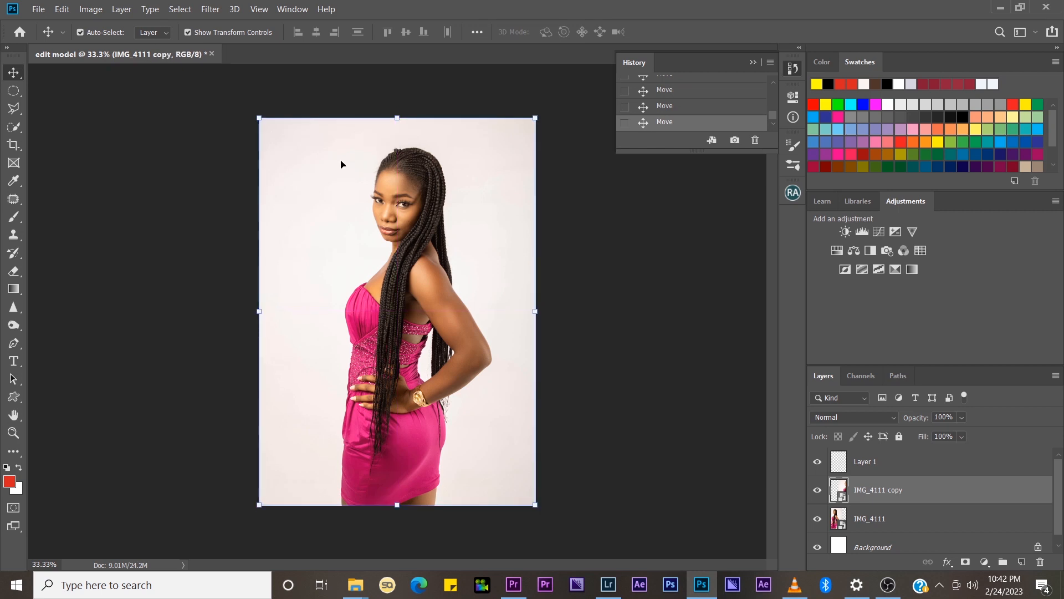
click(875, 523)
key(Delete)
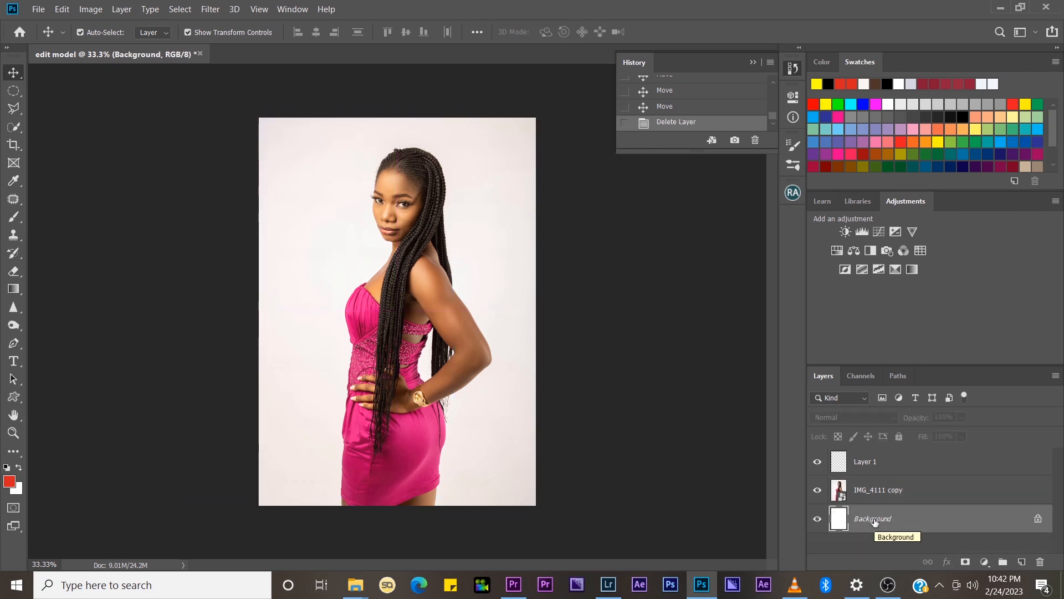
- Make a Rectangular Marquee selection around the model's head and upper body, and shift it slightly upward
click(15, 92)
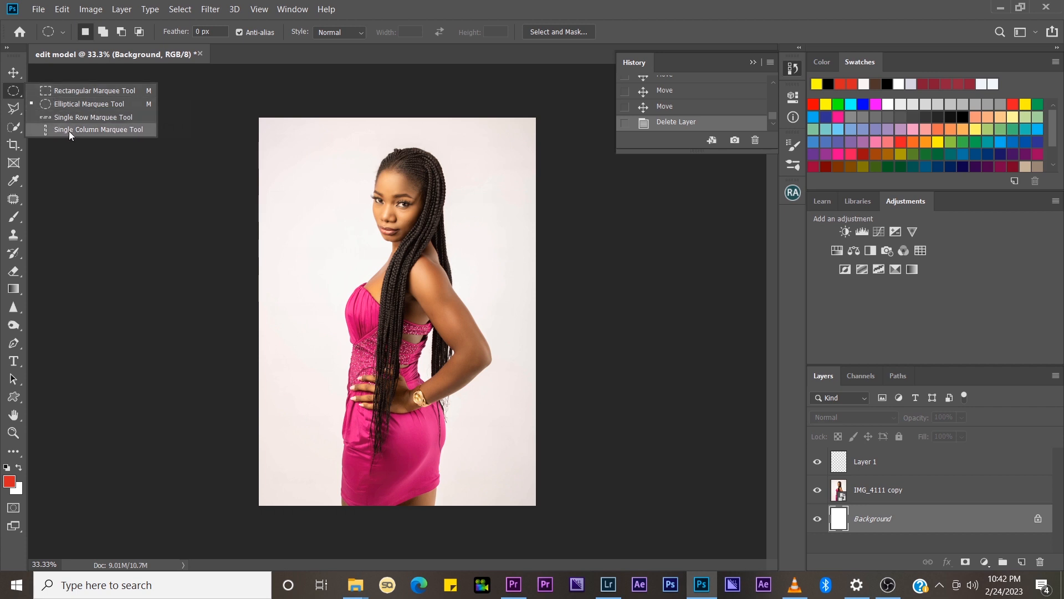
click(48, 92)
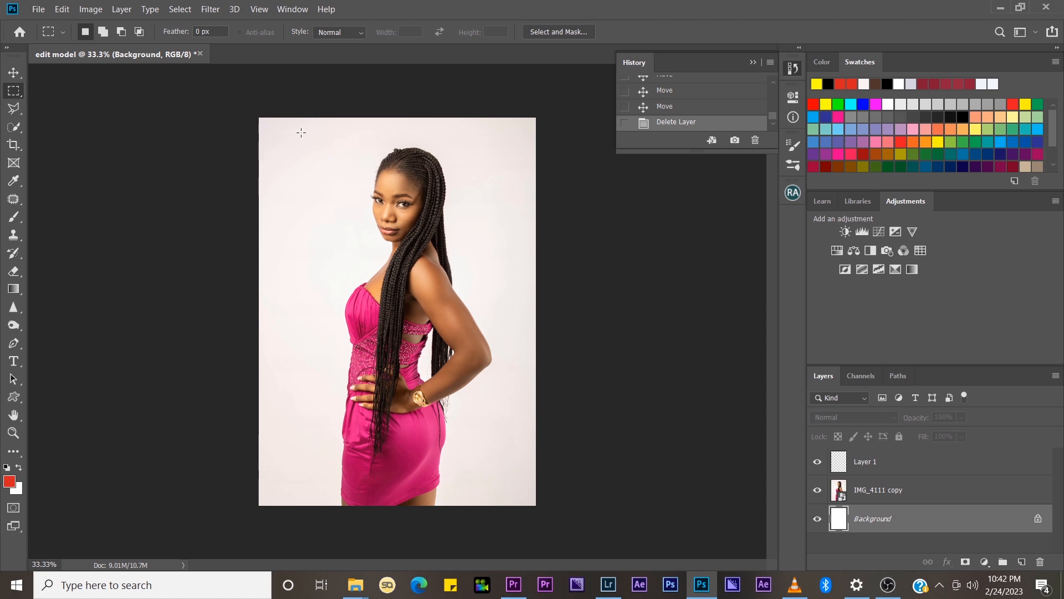
drag(306, 142, 504, 345)
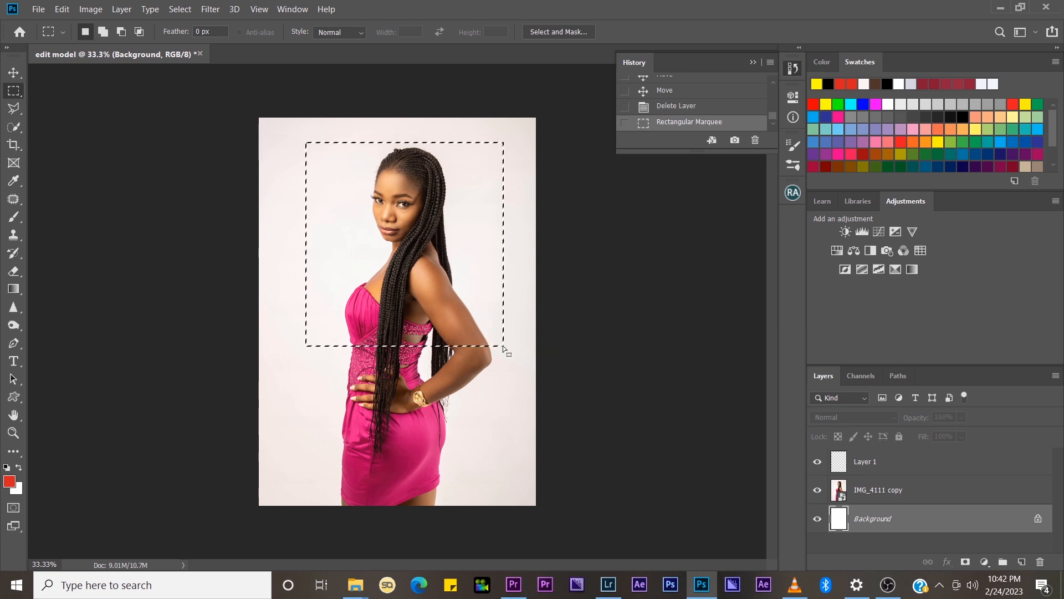
drag(472, 284, 471, 276)
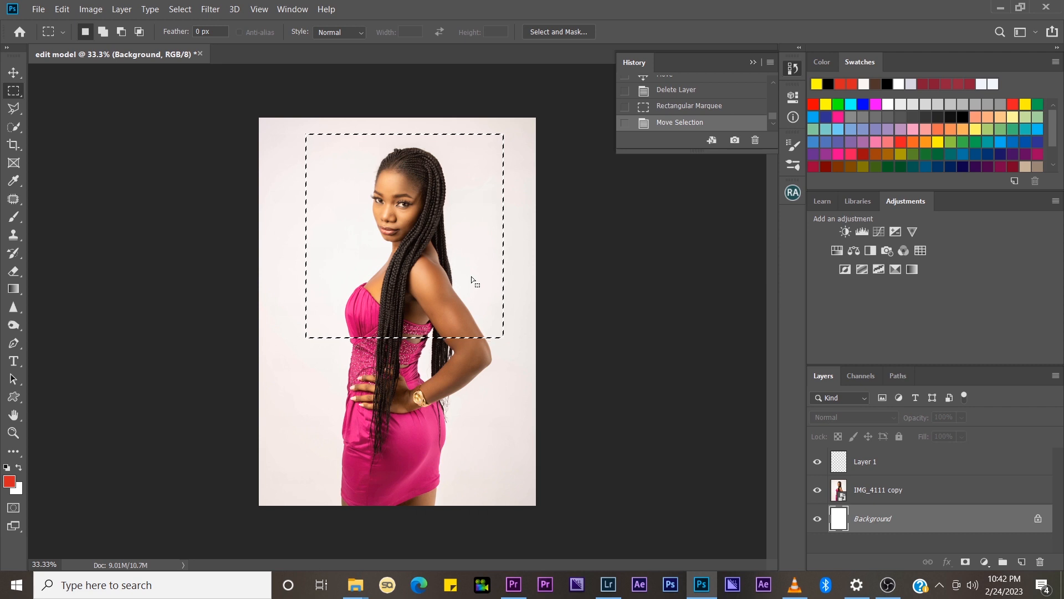
- Copy the selected area of the IMG_4111 copy layer onto a new layer and switch to the Move tool
click(915, 499)
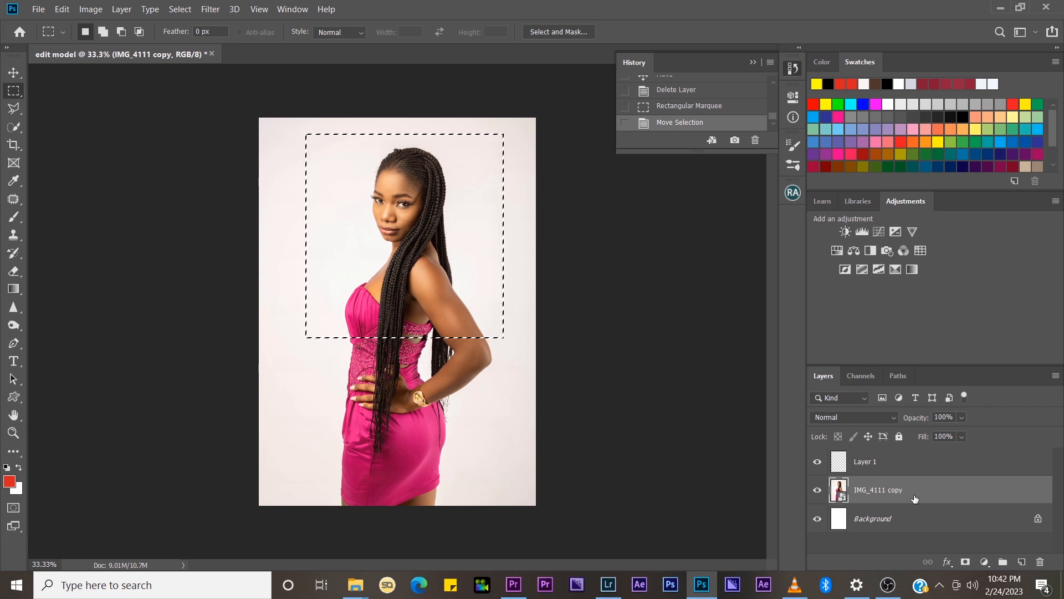
key(ctrl+v)
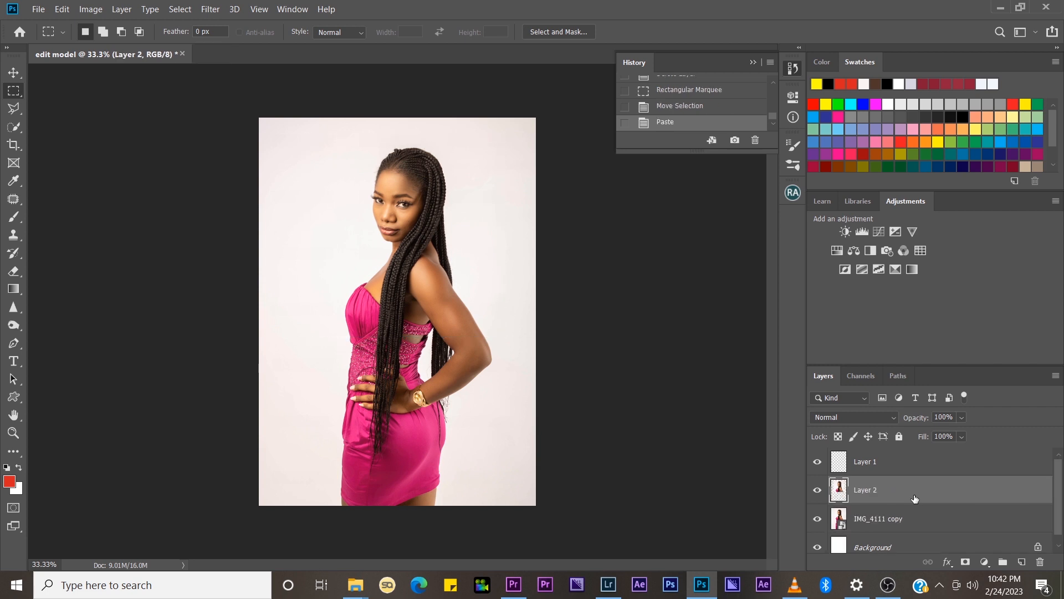
key(v)
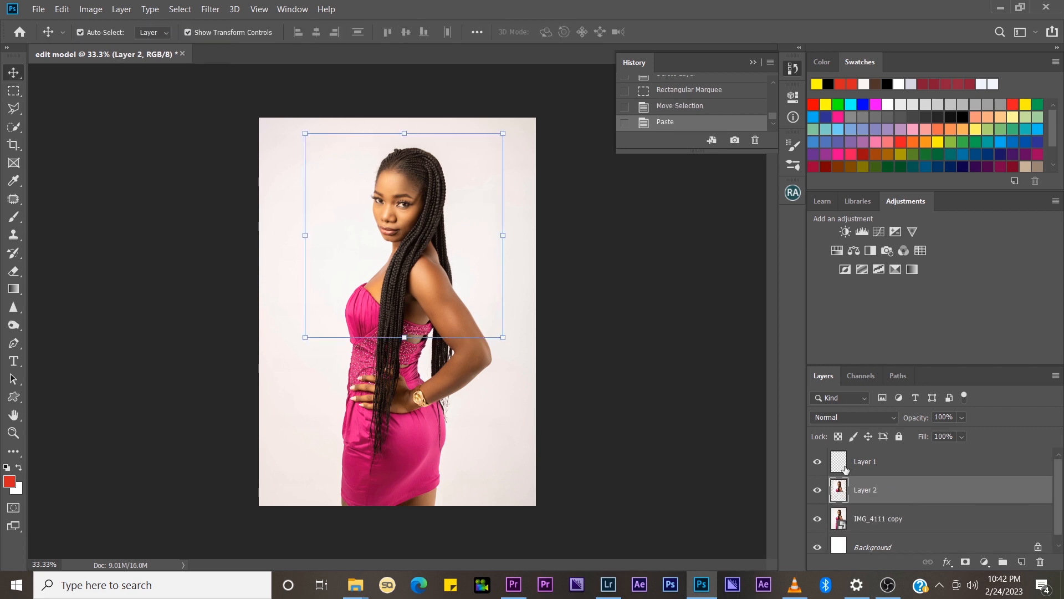
- Move the pasted upper-body piece down over the model's lower body, and delete its layer
drag(407, 320, 395, 433)
drag(388, 380, 423, 389)
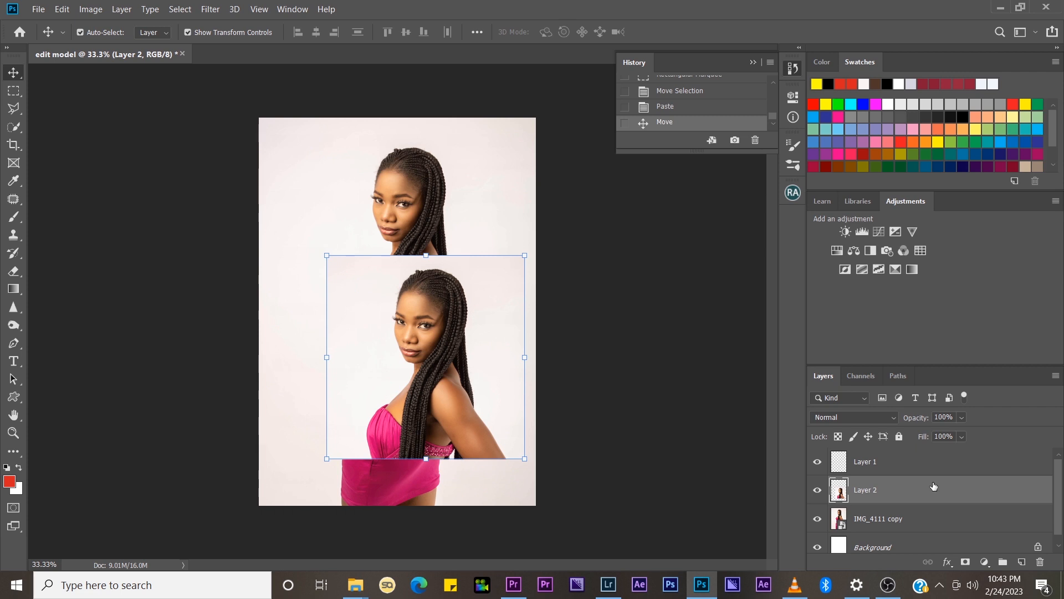
key(Delete)
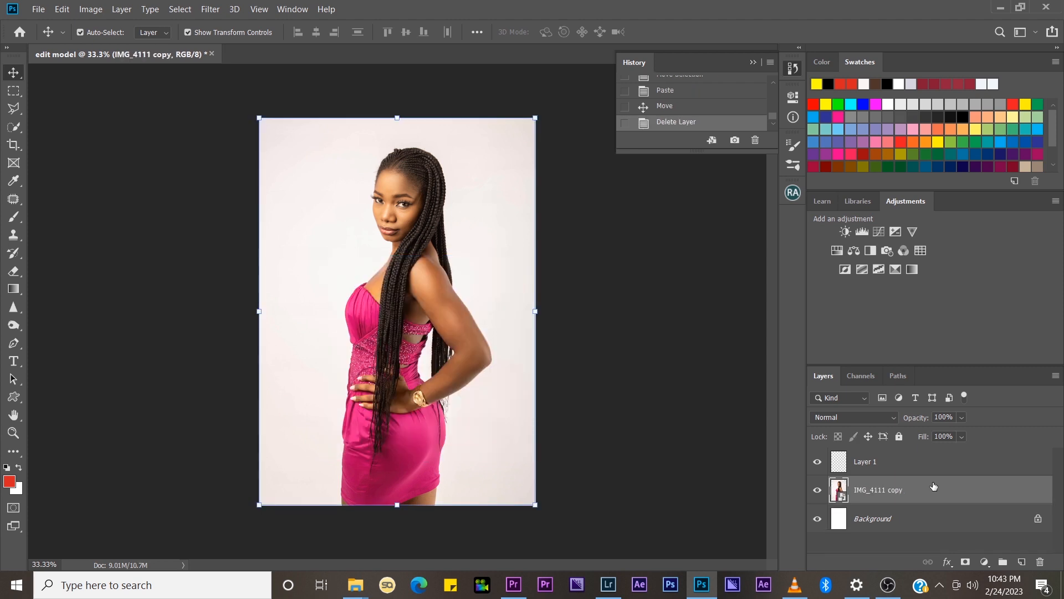
- Draw a Polygonal Lasso selection of the white backdrop in front of the model's neck and chest, following the skin edge closely
click(14, 110)
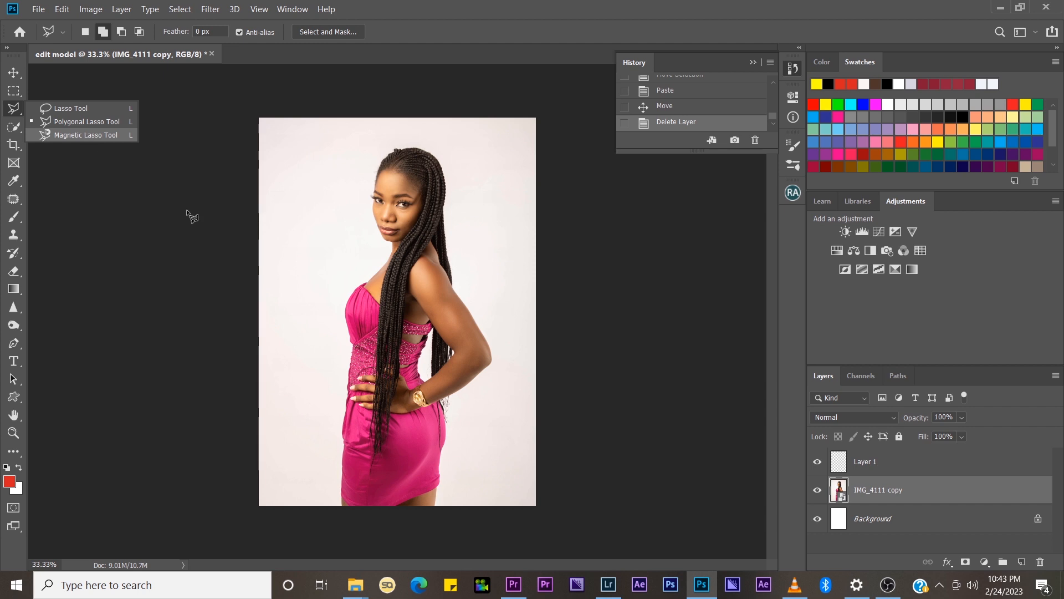
click(14, 437)
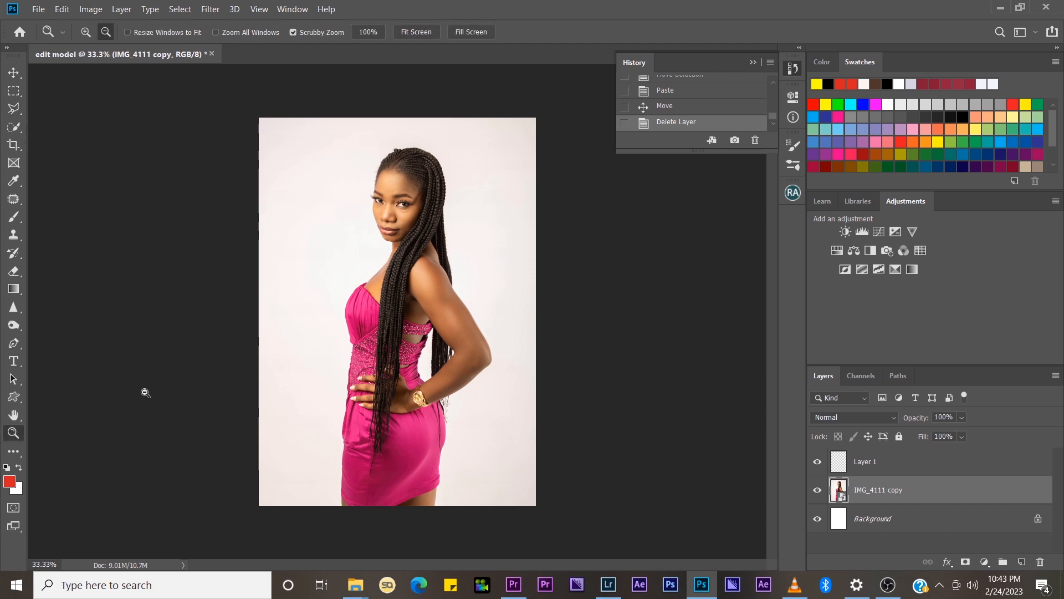
alt+click(378, 285)
alt+click(377, 285)
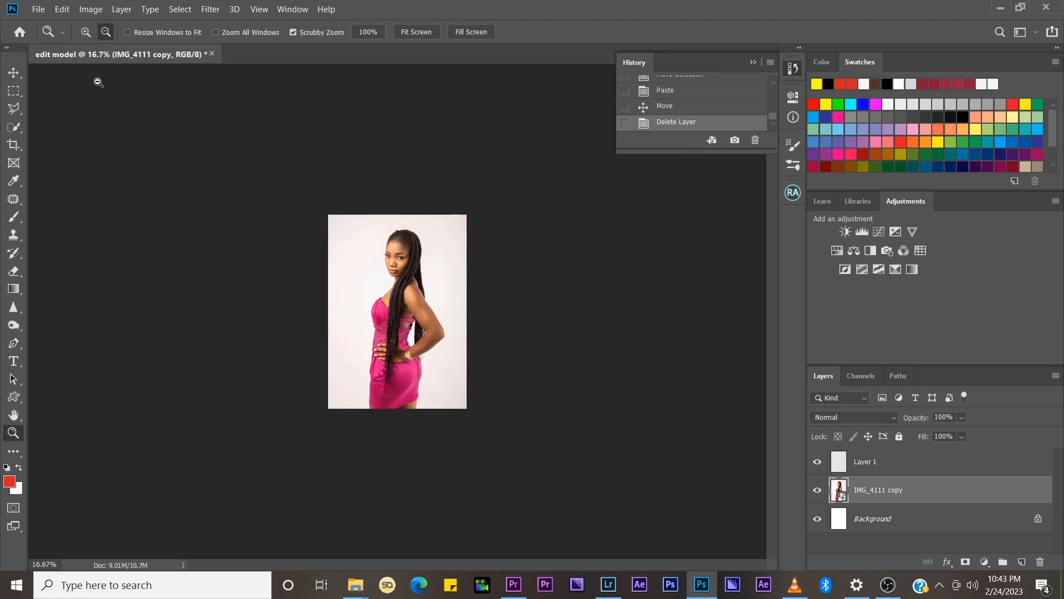
click(91, 32)
click(415, 268)
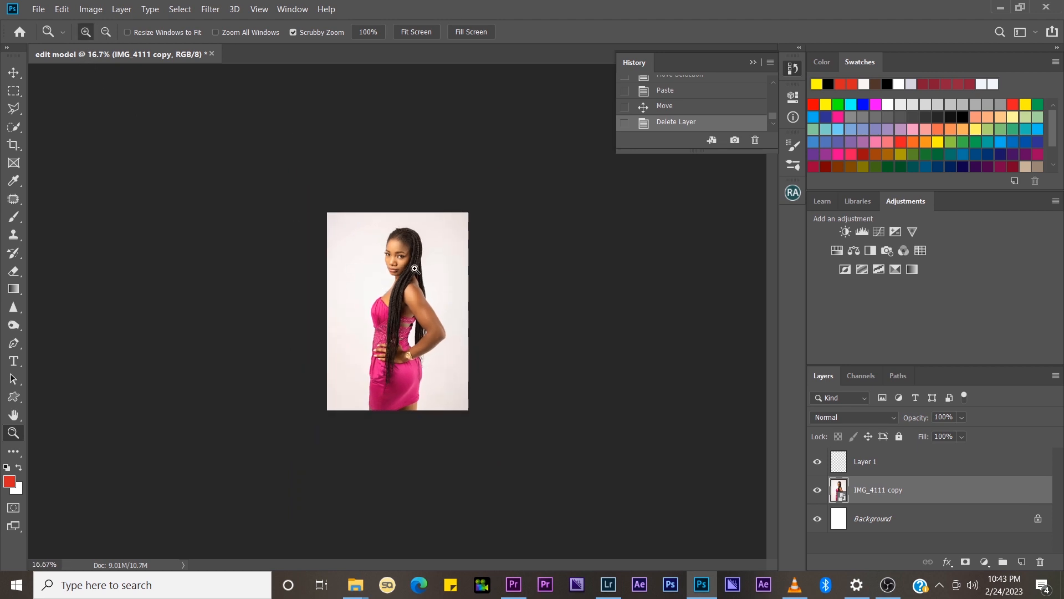
click(415, 268)
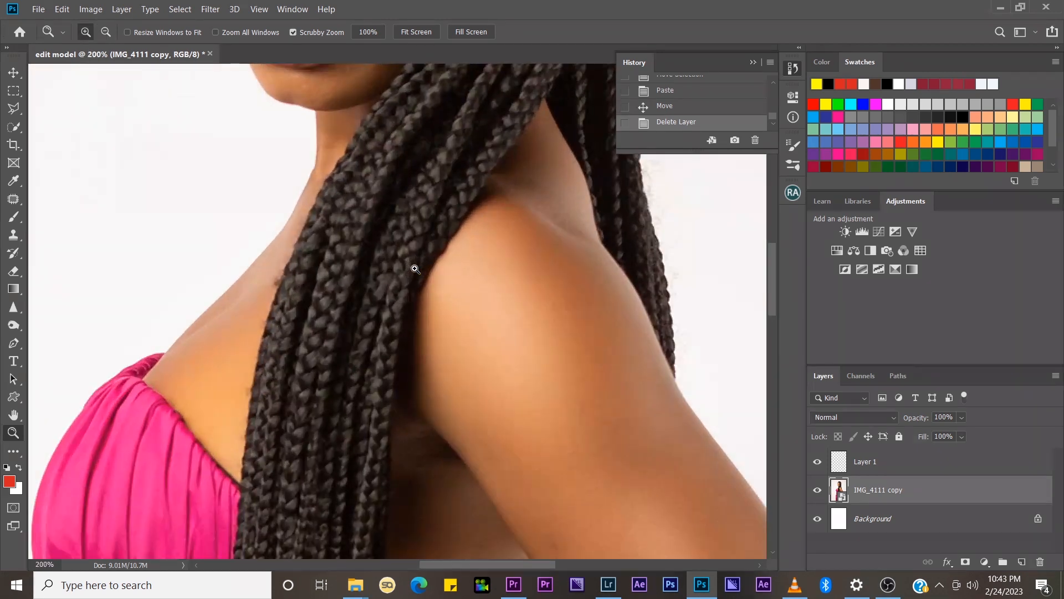
key(l)
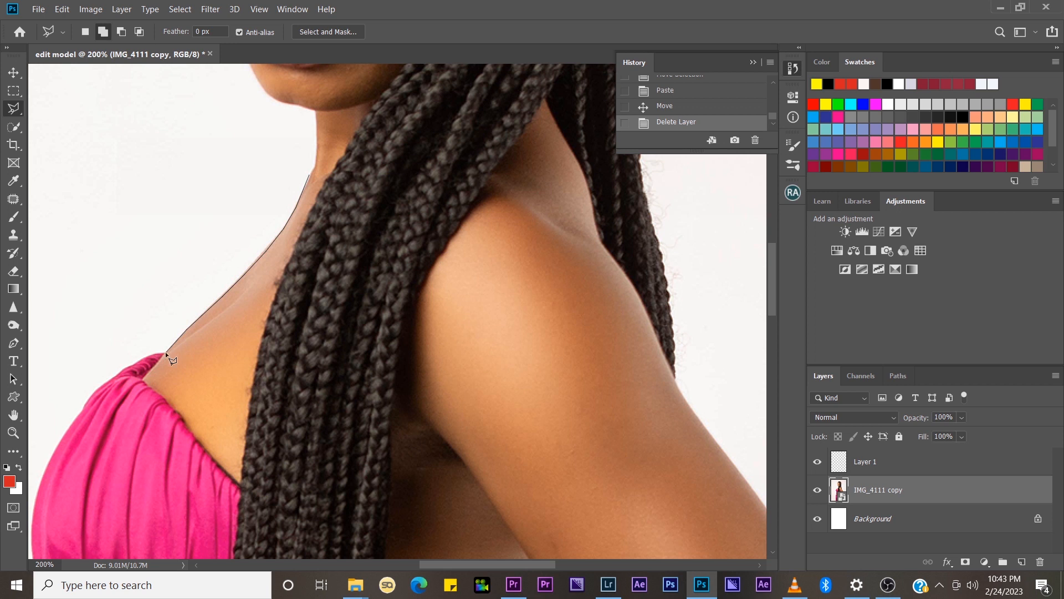
click(135, 363)
click(88, 325)
click(59, 211)
click(258, 105)
click(310, 175)
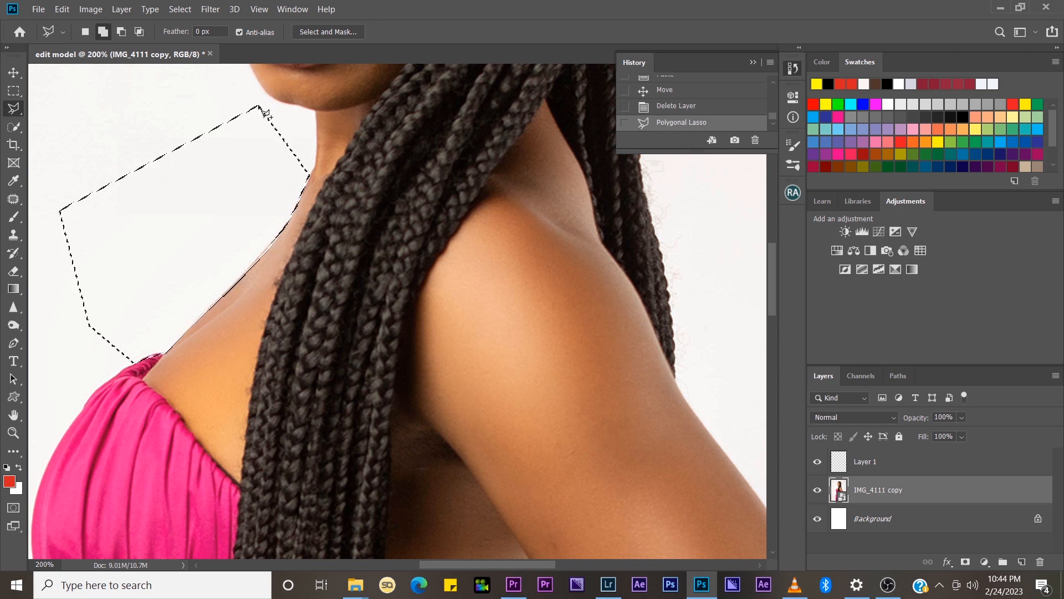
- Switch to the Quick Selection tool and reduce its brush size to 70
click(15, 132)
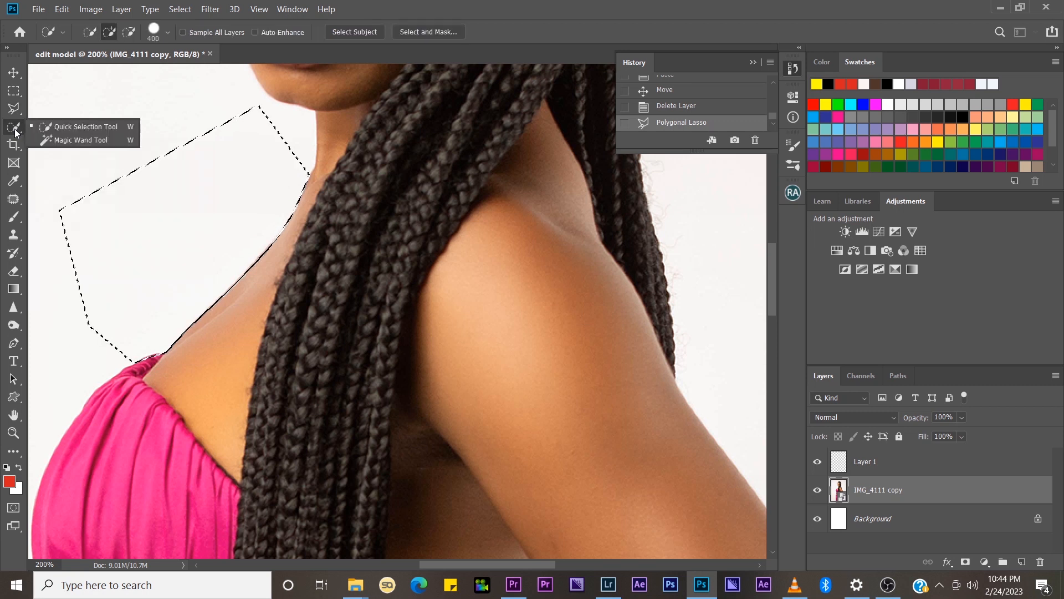
click(64, 127)
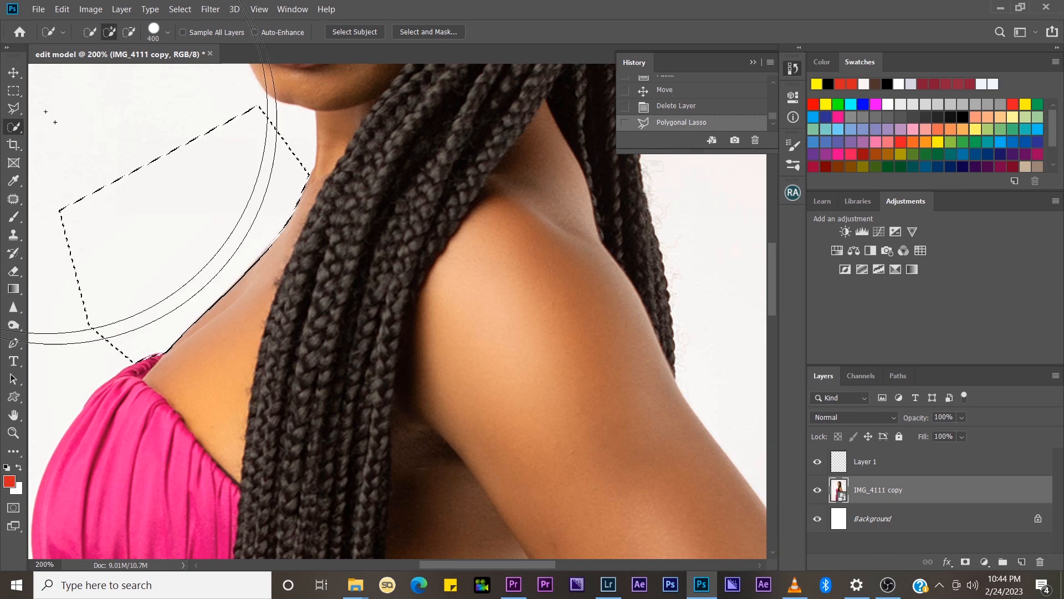
key(bracketleft)
key(bracketleft)
key(bracketleft)
key(bracketleft)
key(bracketleft)
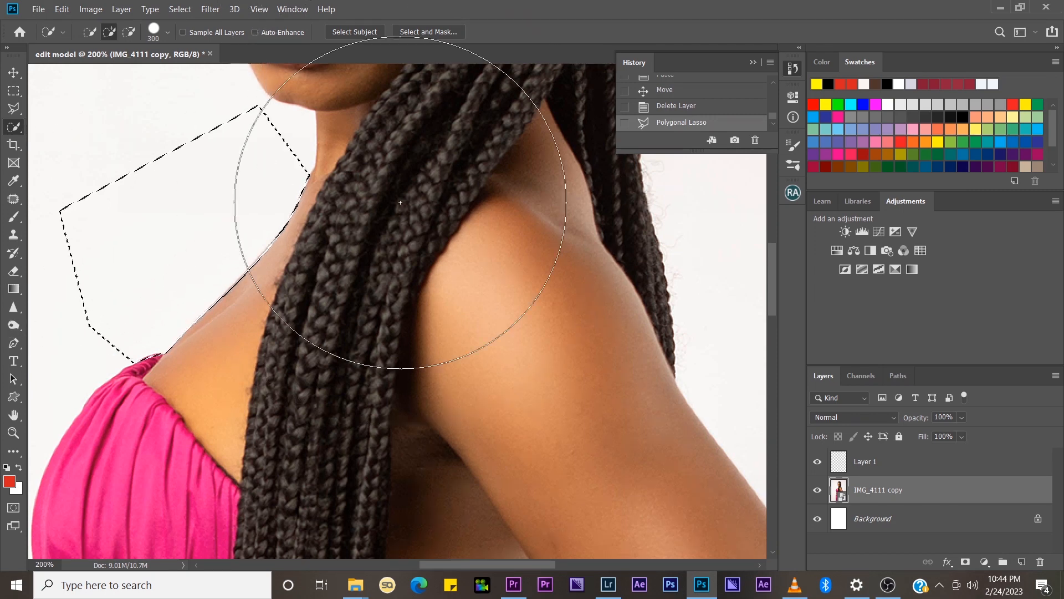
key(bracketleft)
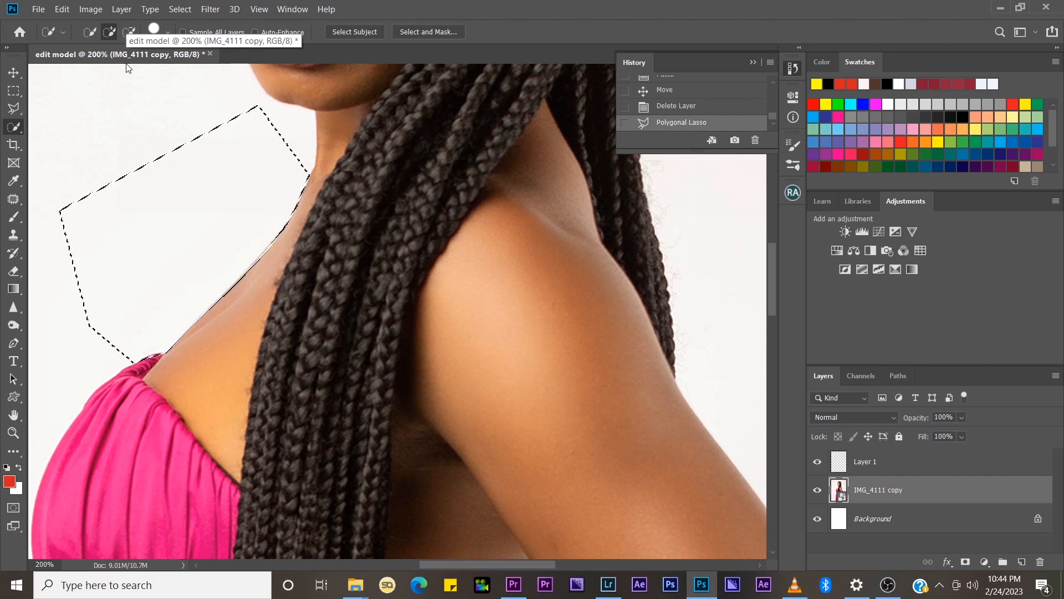
key(bracketleft)
key(bracketleft)
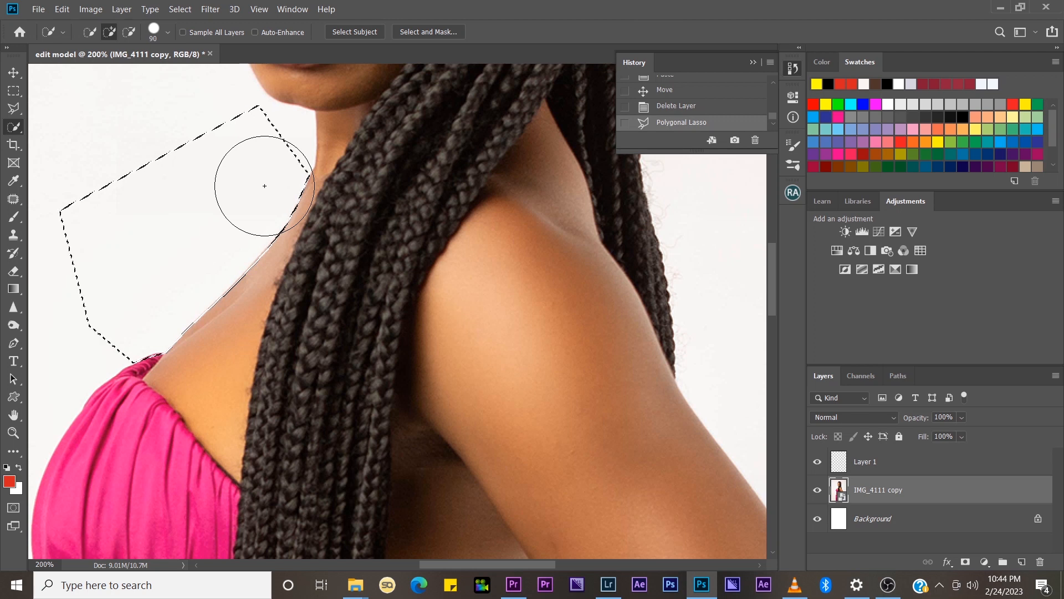
key(bracketleft)
key(bracketleft)
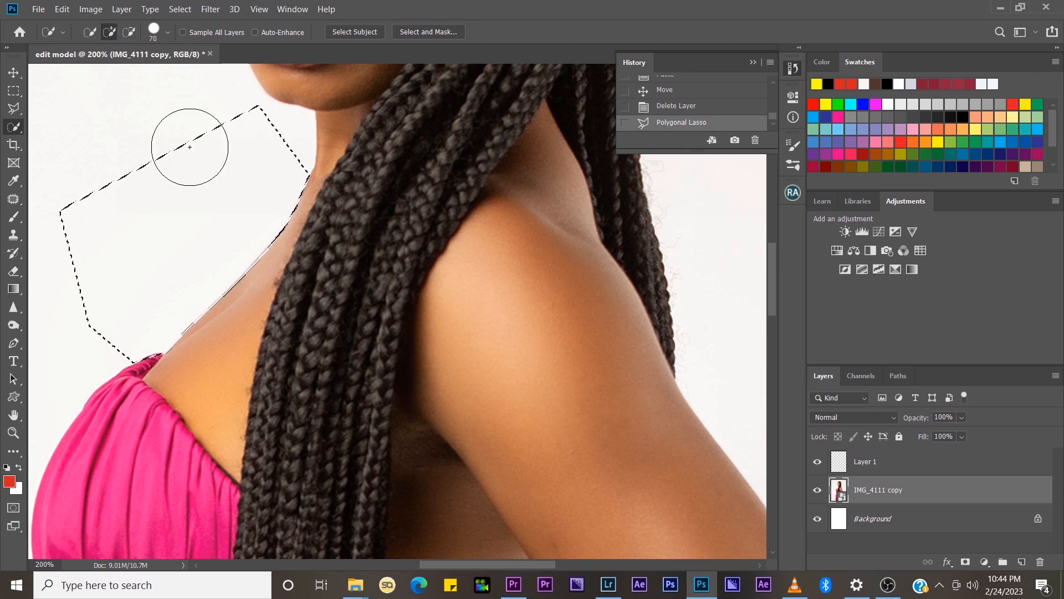
- Extend the selection over all the backdrop in front of the model's face and dress, enlarging the Quick Selection brush to 175
right_click(190, 147)
right_click(154, 144)
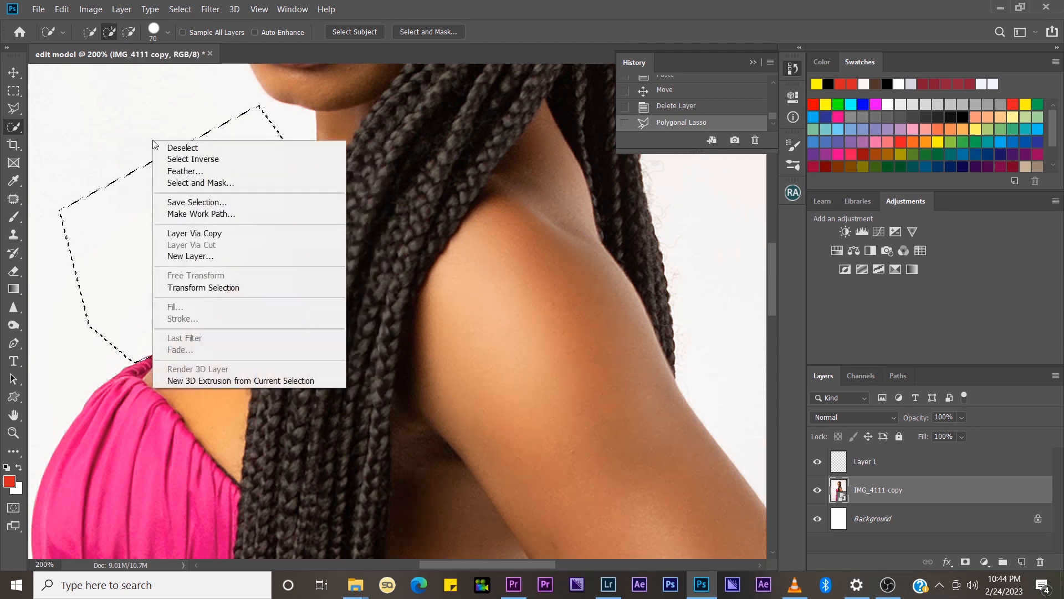
click(135, 152)
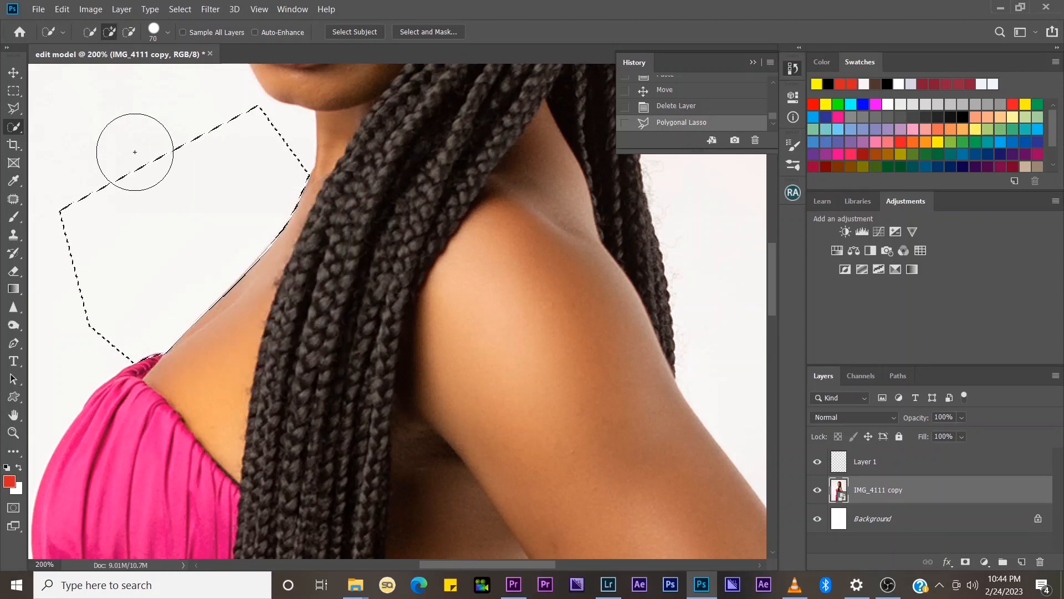
click(135, 152)
key(ctrl+minus)
key(ctrl+minus)
key(ctrl+minus)
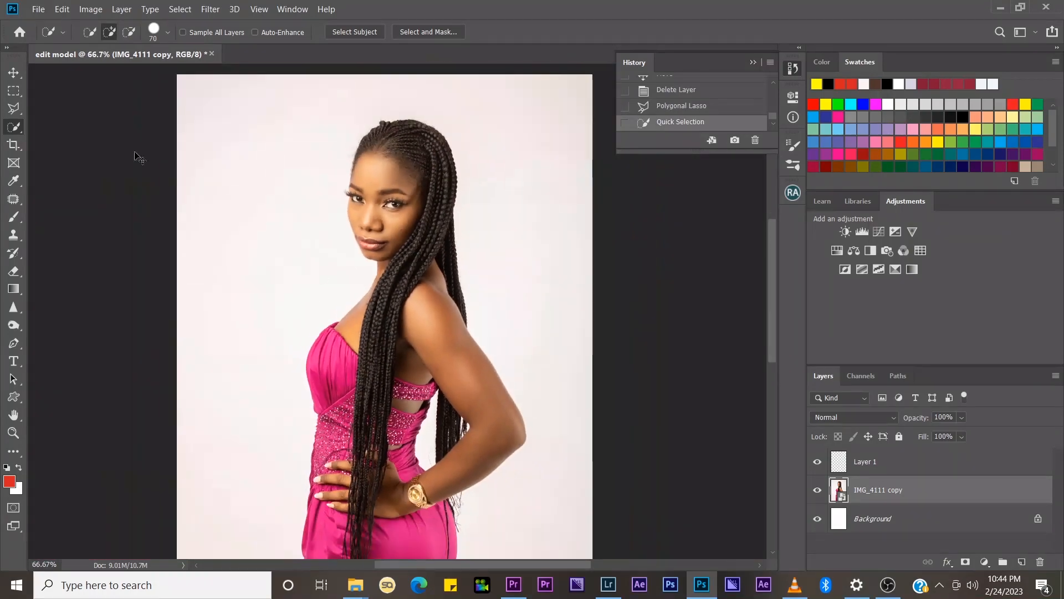
drag(320, 264, 264, 236)
key(bracketright)
key(bracketright)
key(bracketright)
key(bracketright)
key(bracketright)
key(bracketright)
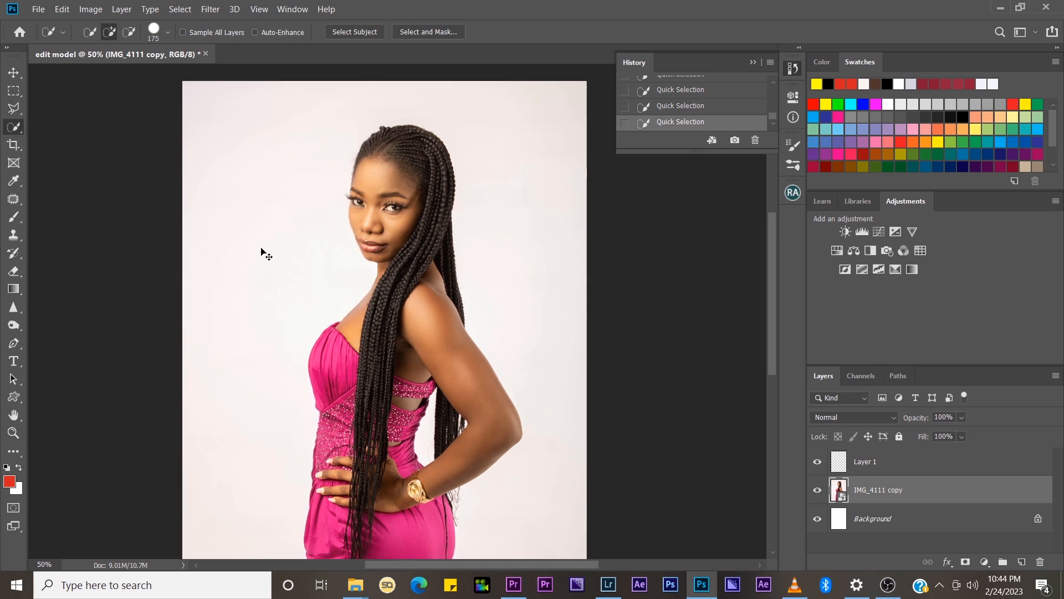
key(ctrl+minus)
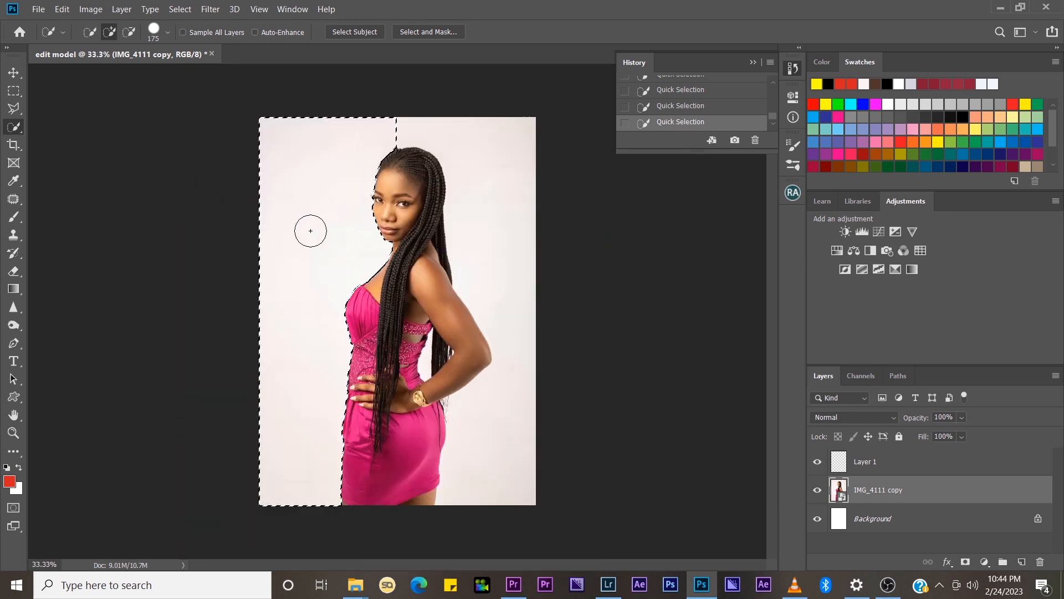
- Try subtracting an area along the model's face and chest from the selection, and undo the stroke
click(129, 32)
mouse_move(364, 185)
mouse_down()
mouse_move(382, 245)
mouse_move(361, 300)
mouse_move(363, 335)
mouse_up()
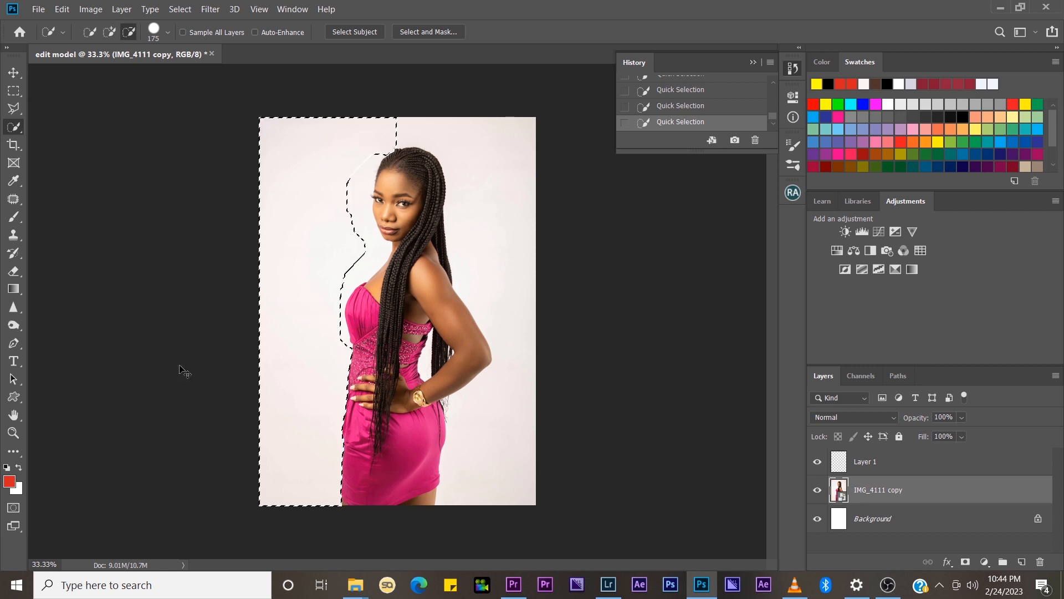
key(ctrl+z)
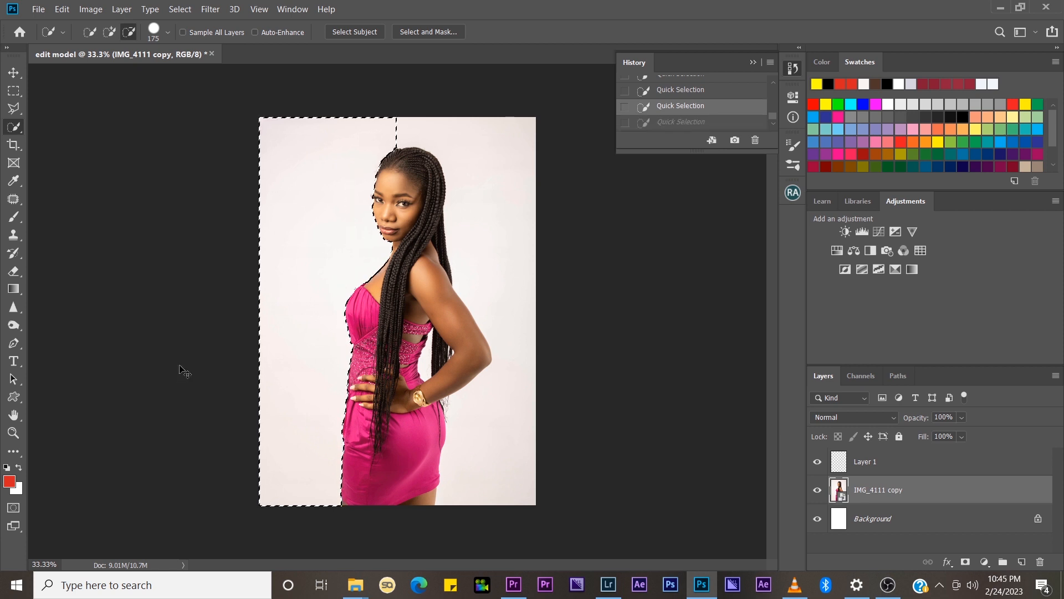
- Add the backdrop above the model's head and behind her back and arm to the selection
click(109, 32)
drag(475, 138, 478, 145)
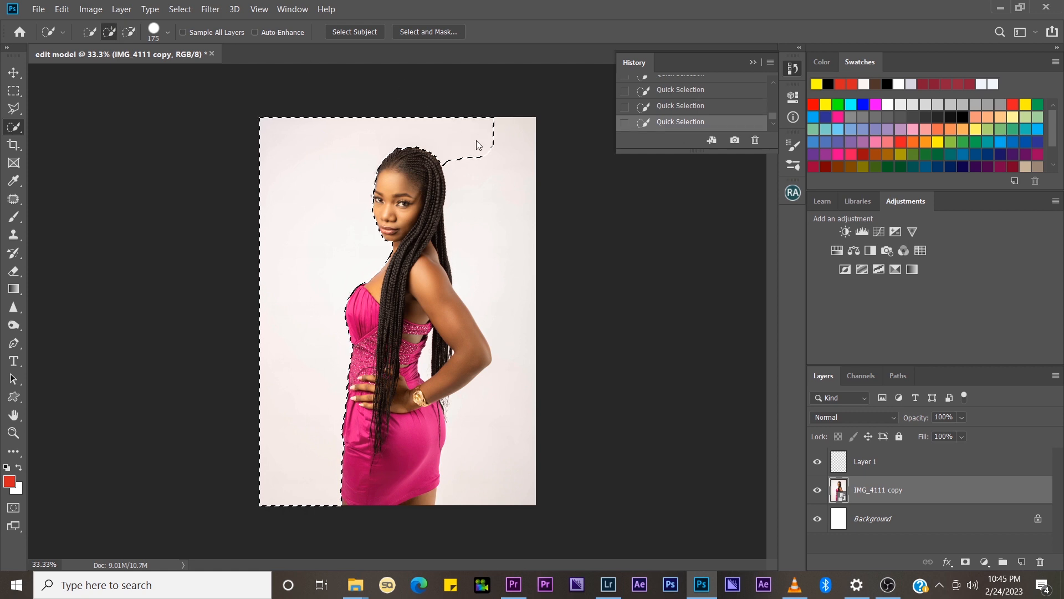
click(532, 290)
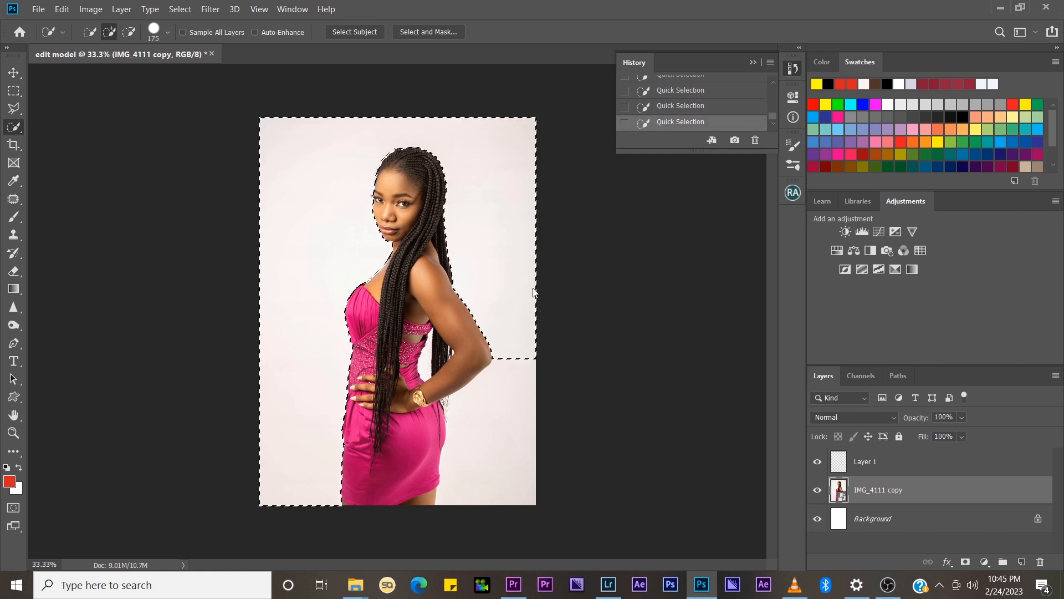
click(508, 407)
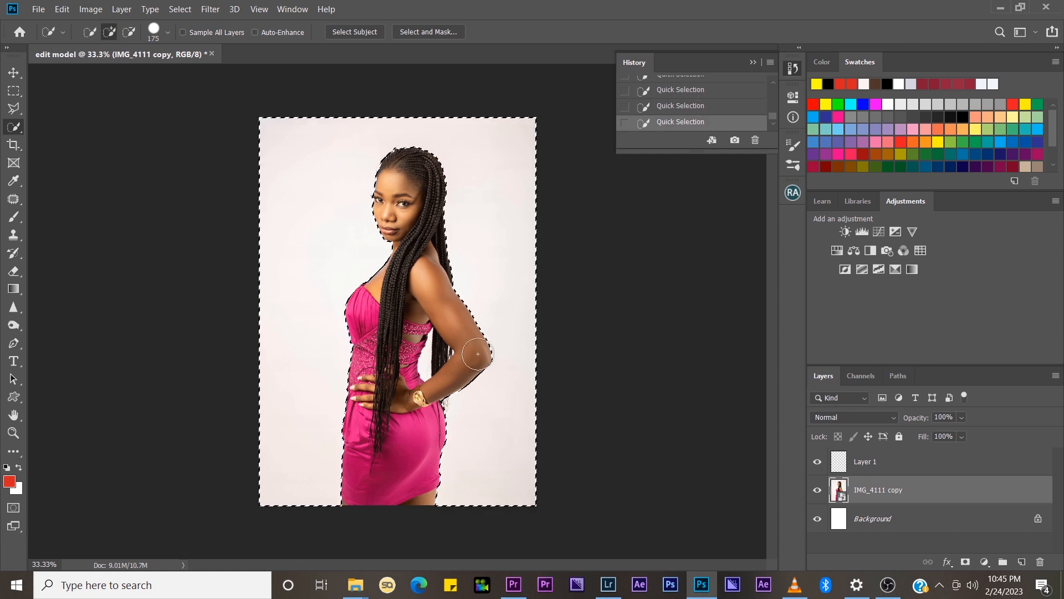
- Reduce the Quick Selection brush to 50 and add the backdrop gap between the model's arm and waist to the selection
key(bracketleft)
key(bracketleft)
key(bracketleft)
key(bracketleft)
key(bracketleft)
key(bracketleft)
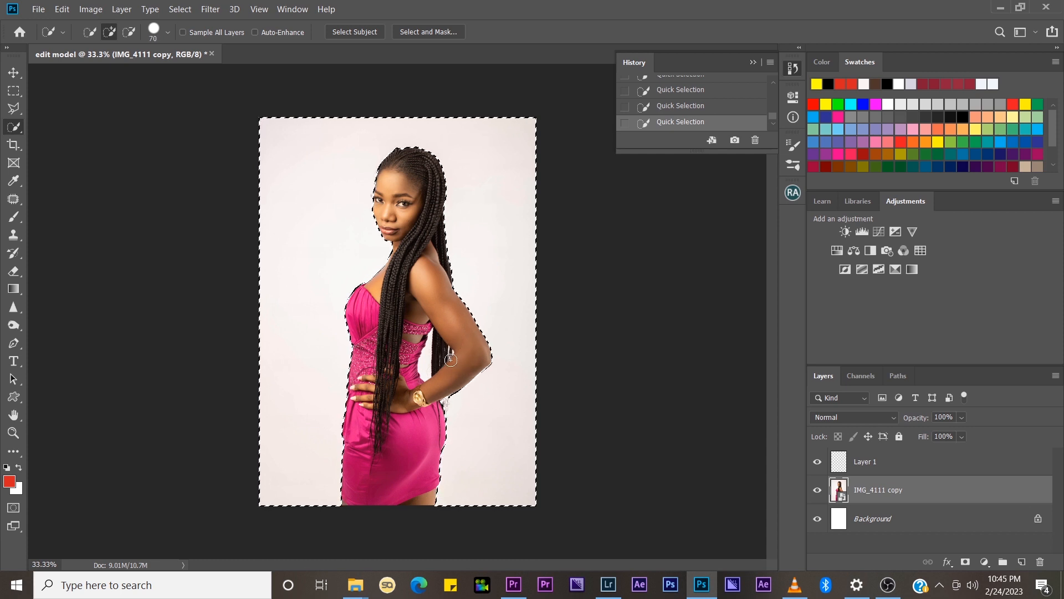
key(bracketleft)
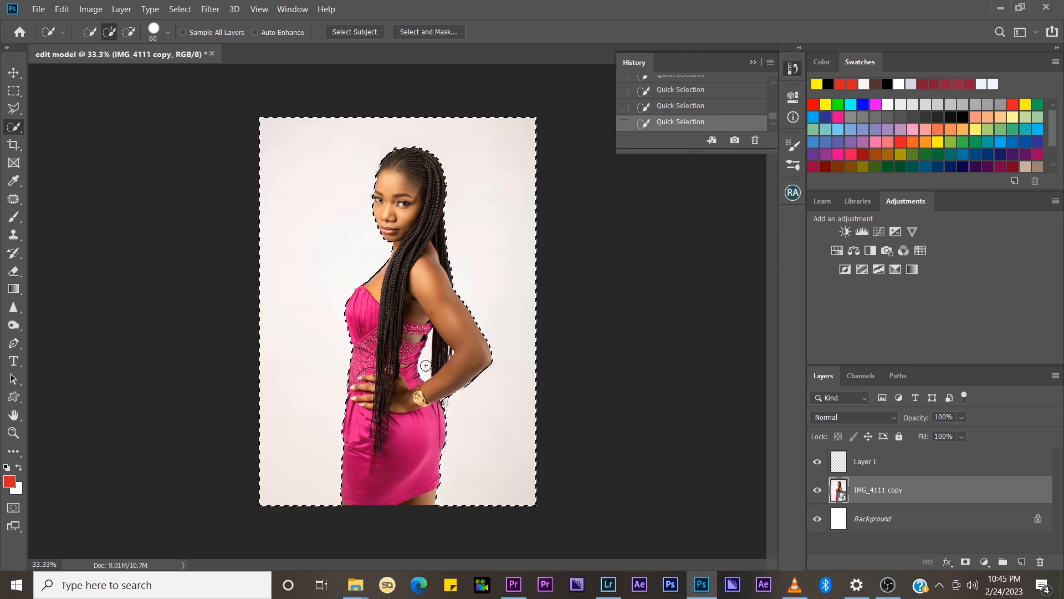
key(bracketleft)
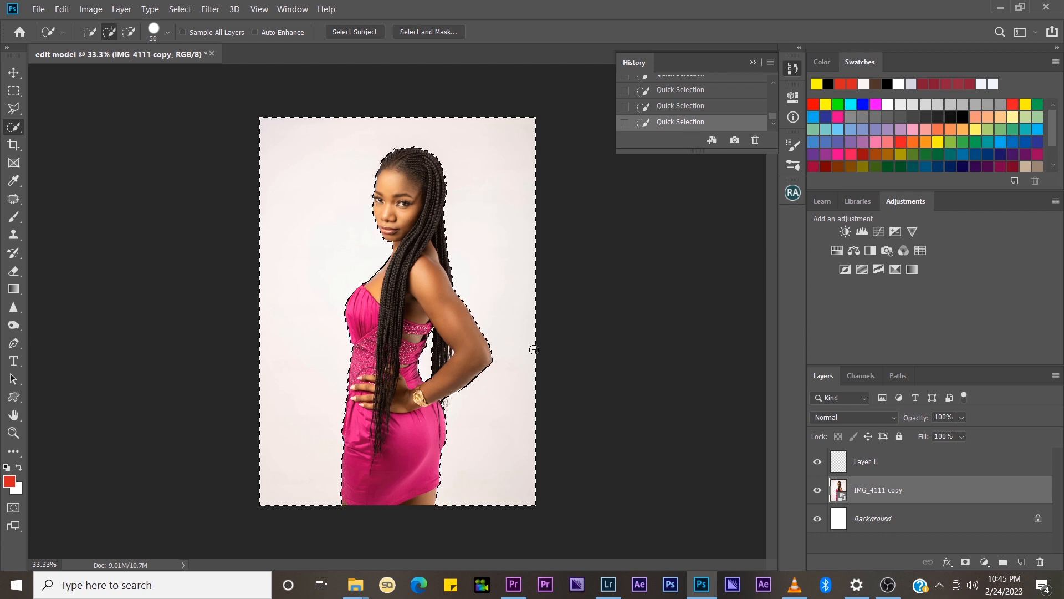
- Invert the selection so it covers the model, and feather it by 2 pixels
right_click(499, 420)
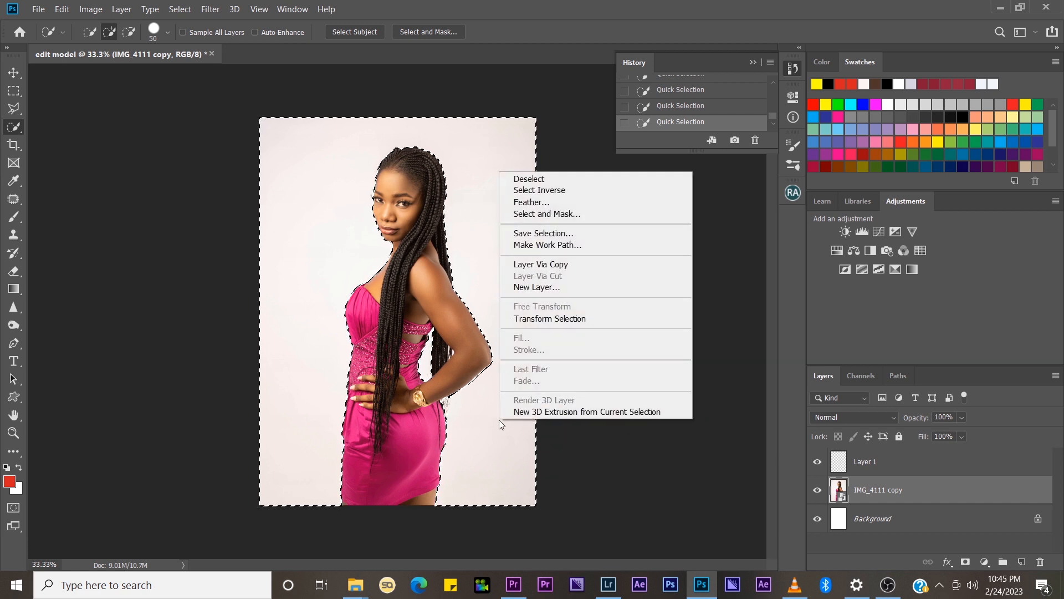
click(535, 191)
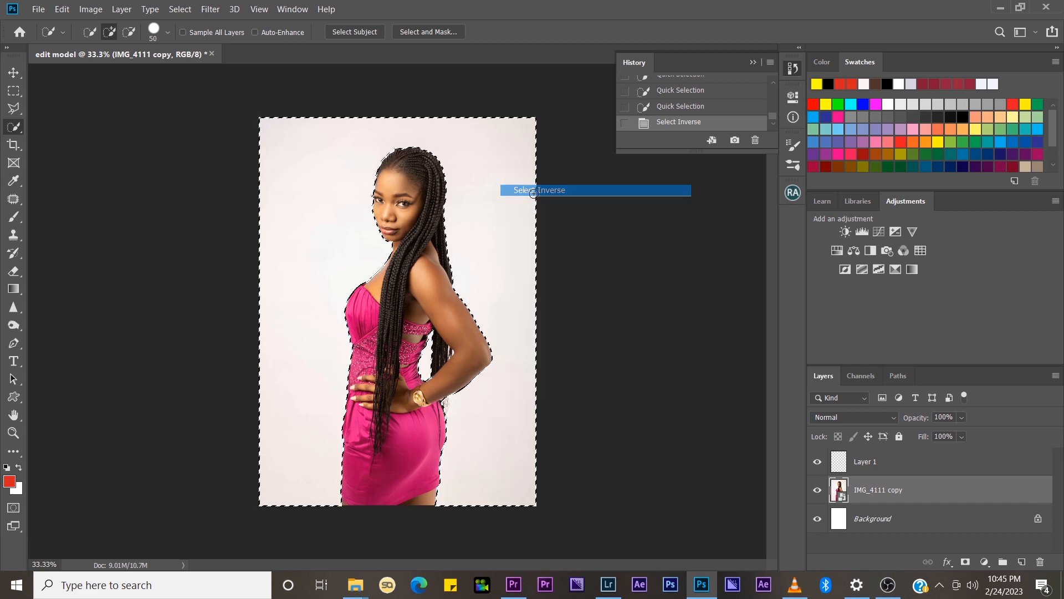
right_click(489, 201)
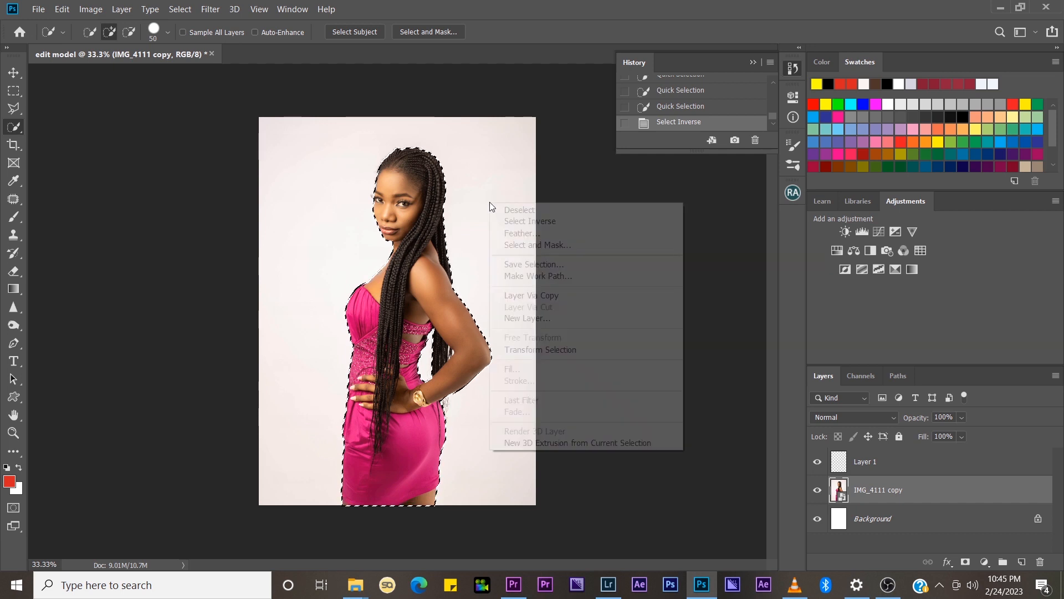
click(513, 234)
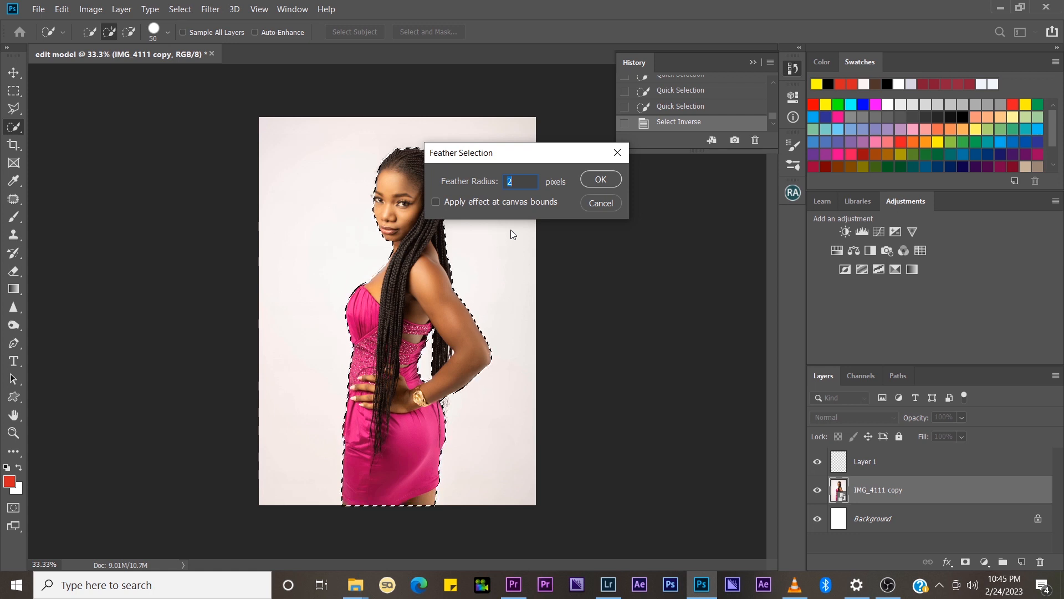
key(Return)
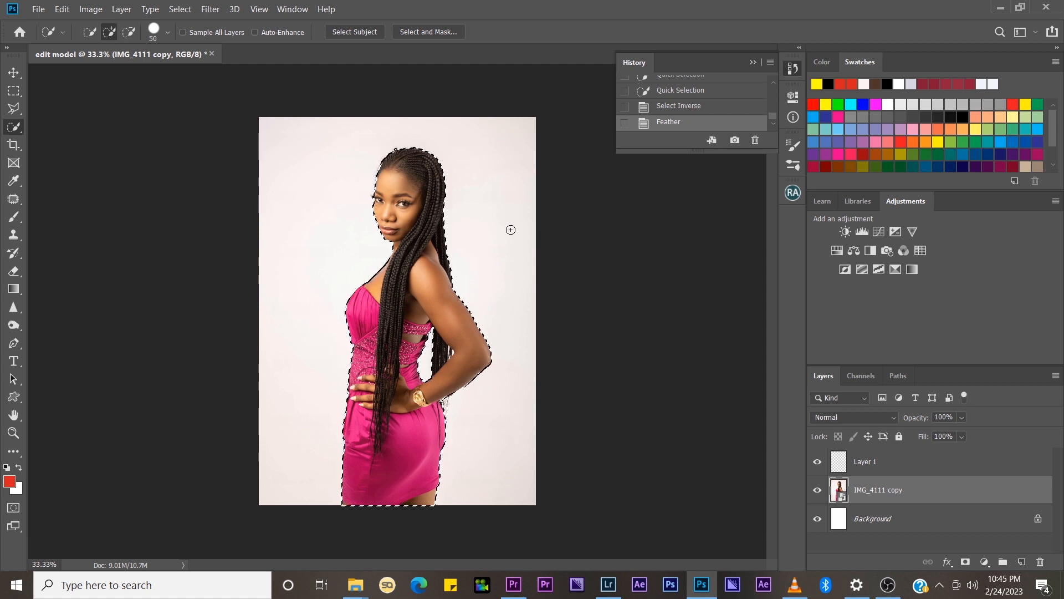
- Rasterize the IMG_4111 copy layer and copy the selected model onto a new layer
right_click(922, 495)
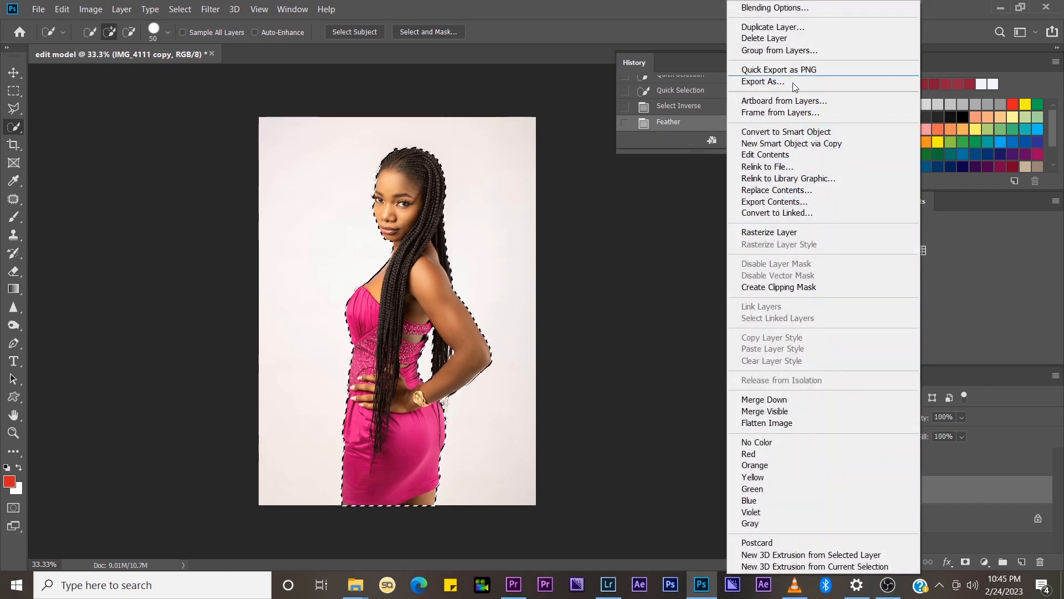
click(779, 231)
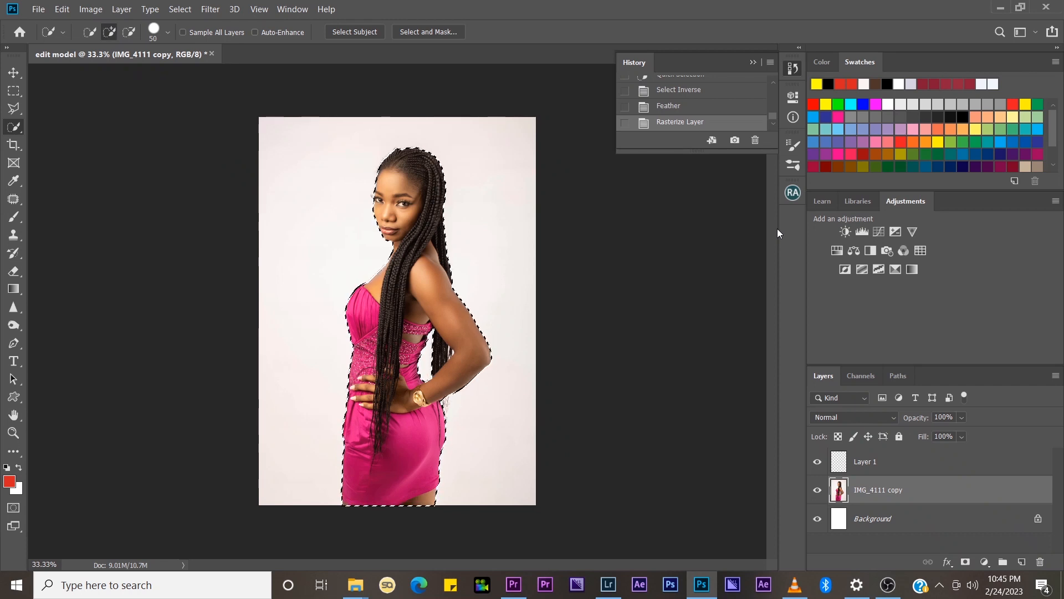
key(ctrl+v)
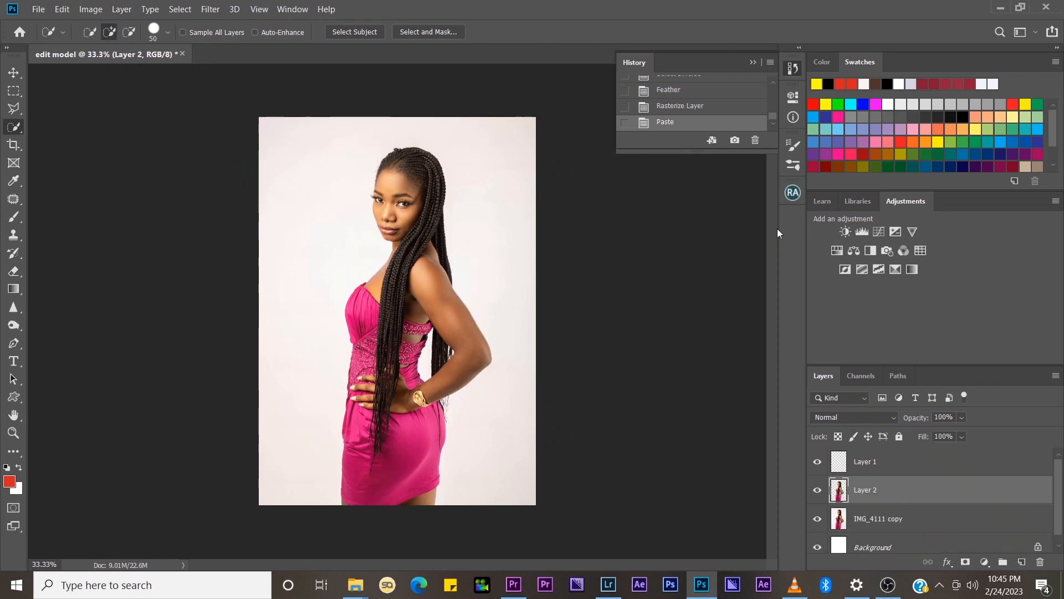
- Check the Layer 2 cut-out by hiding and showing it, and move it slightly right over the original photo
click(819, 490)
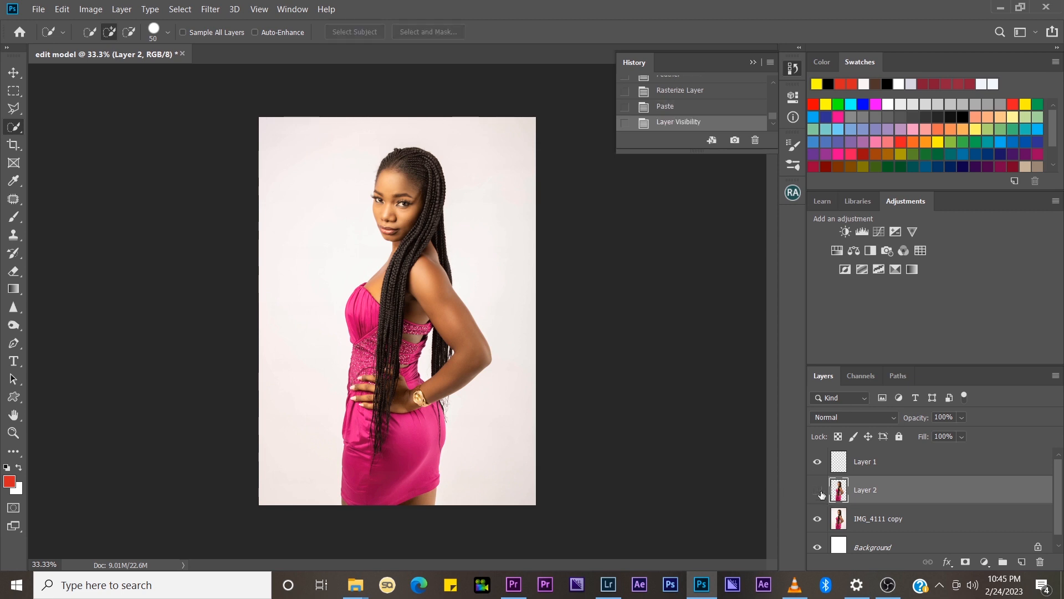
click(818, 490)
key(v)
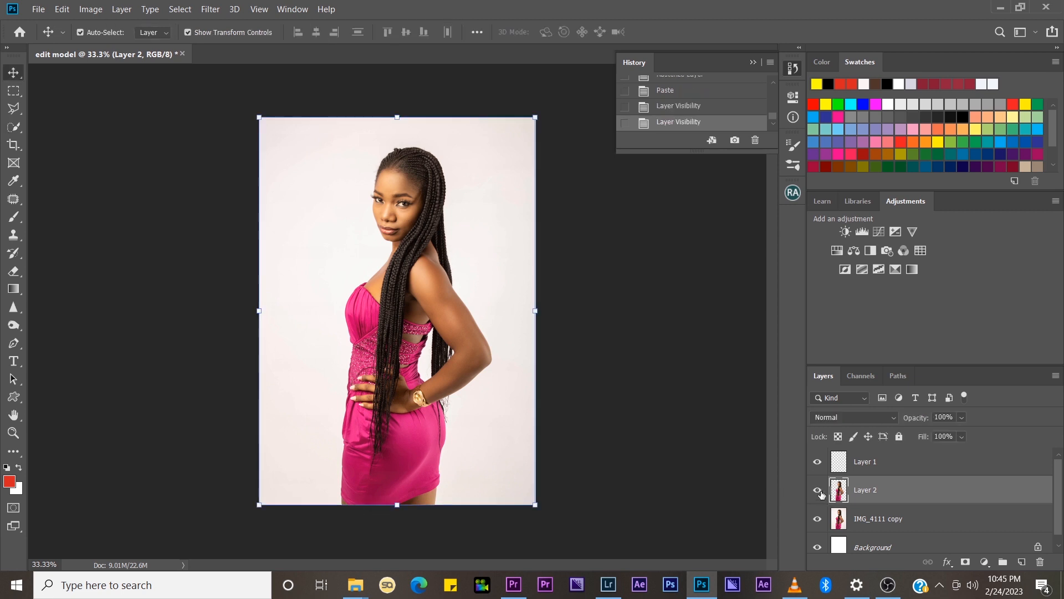
mouse_move(370, 293)
mouse_down()
mouse_move(427, 266)
mouse_move(444, 298)
mouse_move(293, 295)
mouse_move(431, 288)
mouse_move(382, 293)
mouse_up()
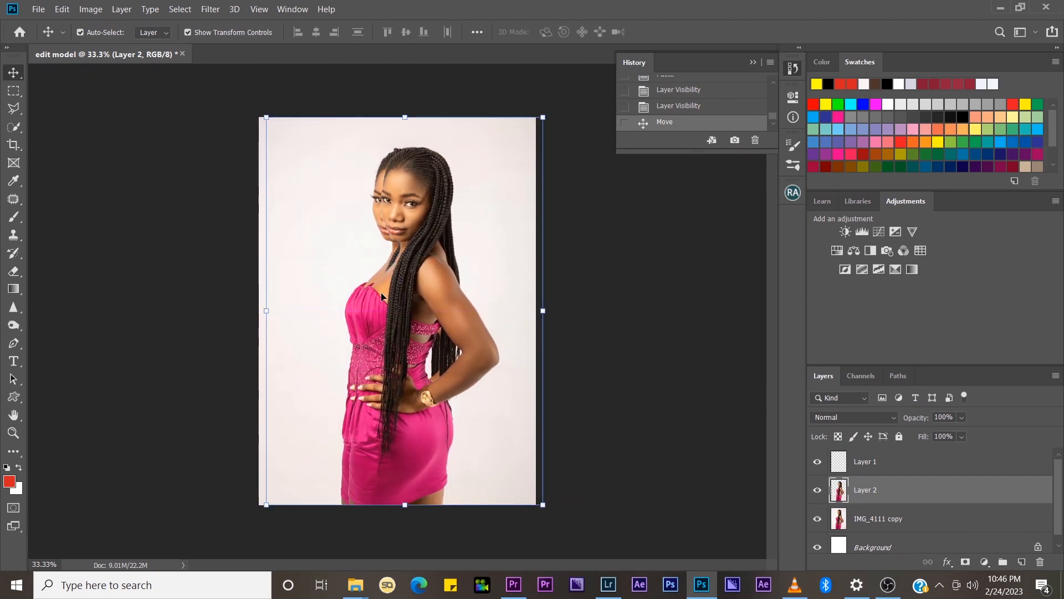
- Try filling the IMG_4111 copy layer with a dark red colour at 100% opacity, and undo the fill
click(873, 520)
click(62, 9)
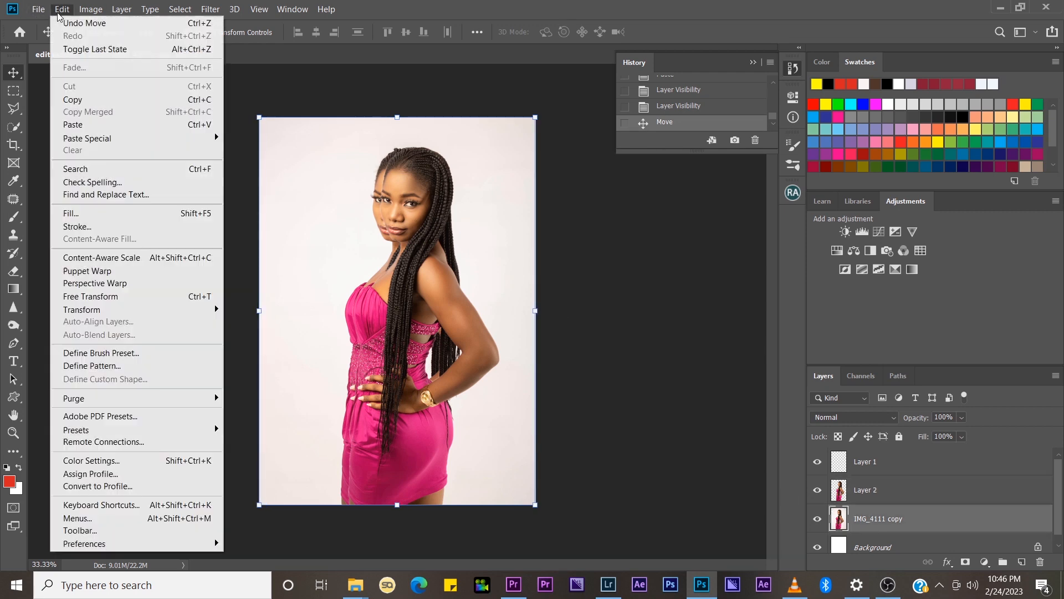
click(96, 216)
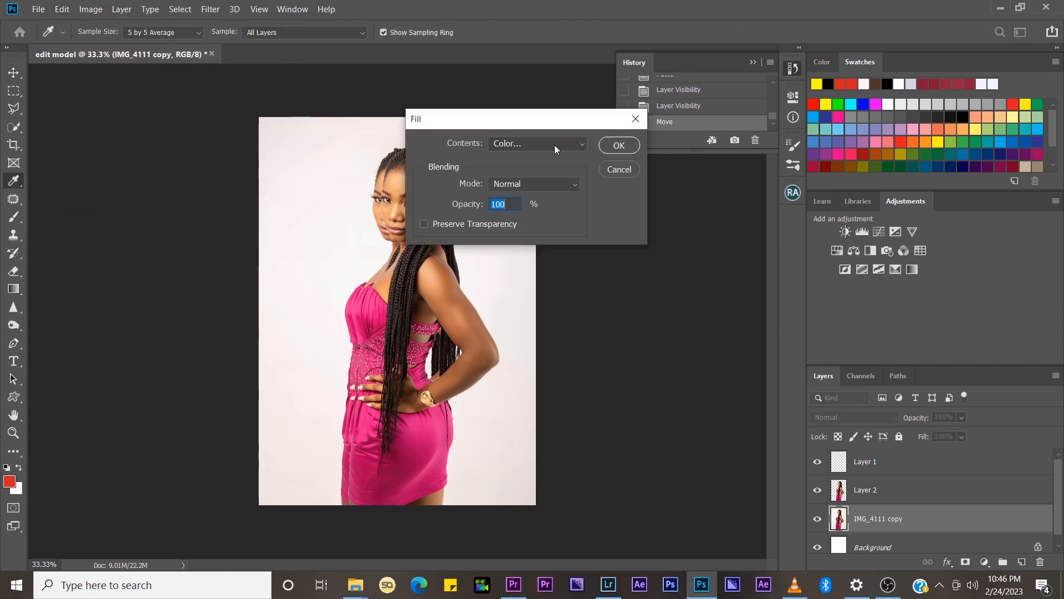
click(548, 140)
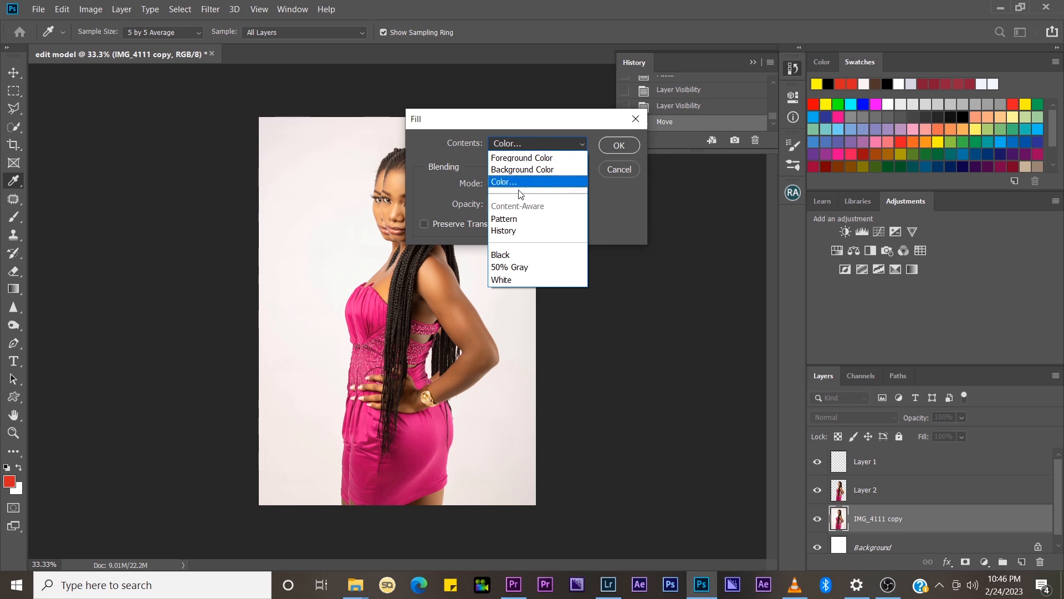
click(520, 187)
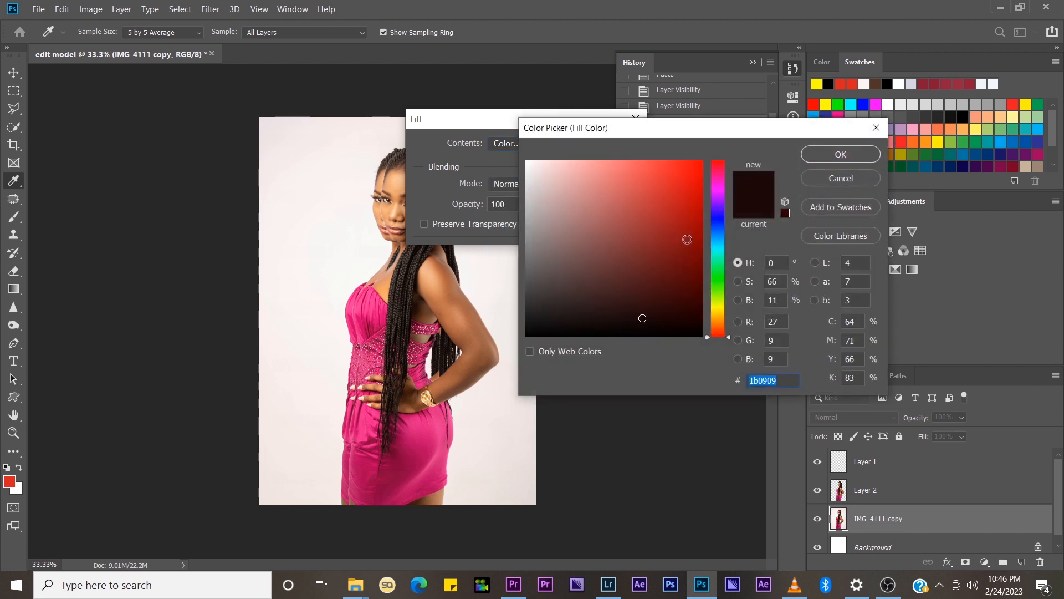
click(687, 239)
click(808, 155)
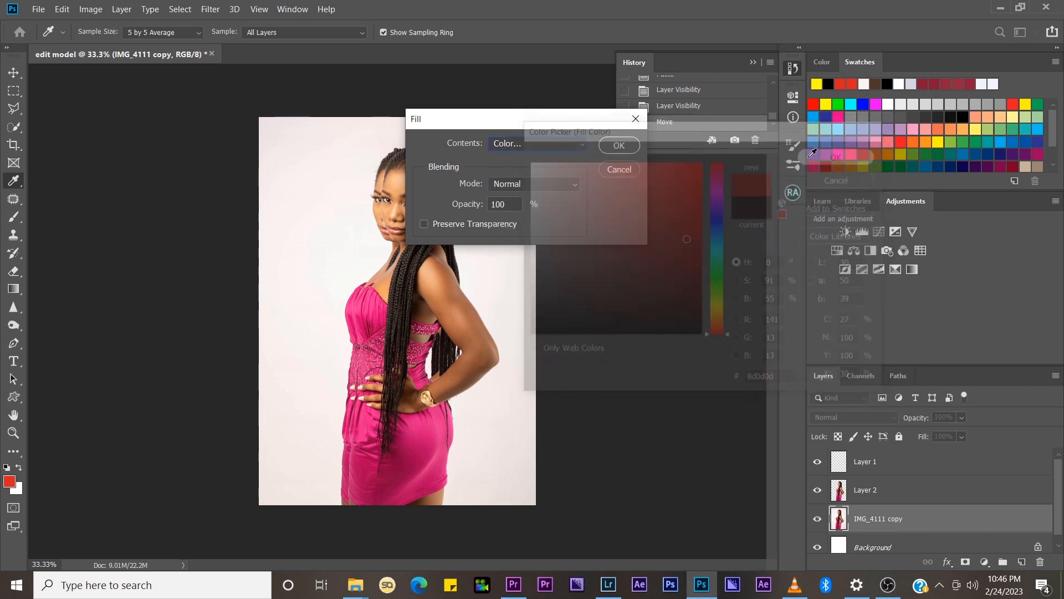
click(608, 144)
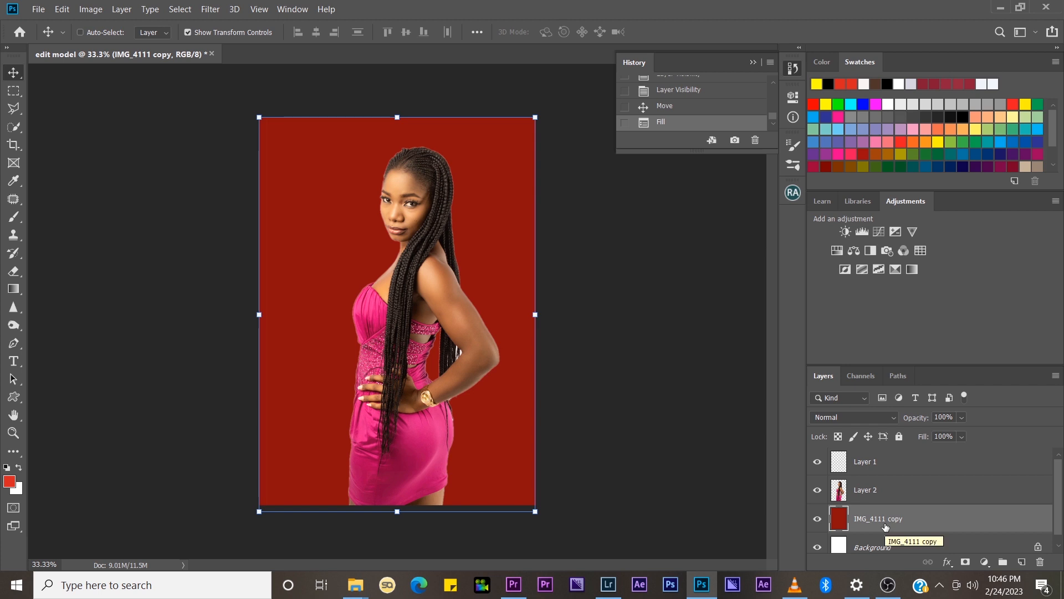
key(ctrl+z)
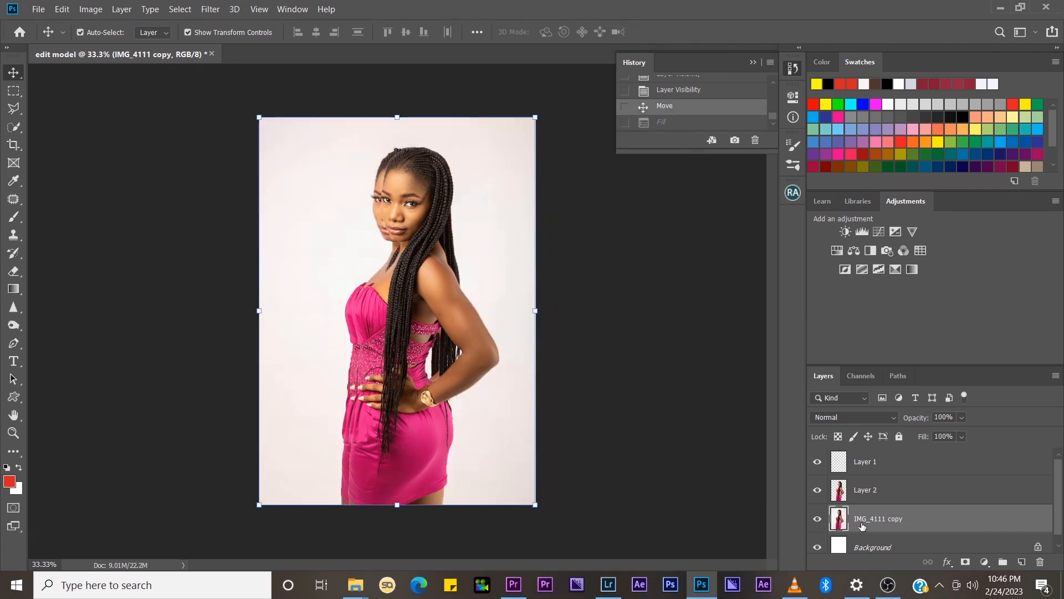
- Hide the IMG_4111 copy layer and move the Layer 2 cut-out of the model to the left
click(817, 518)
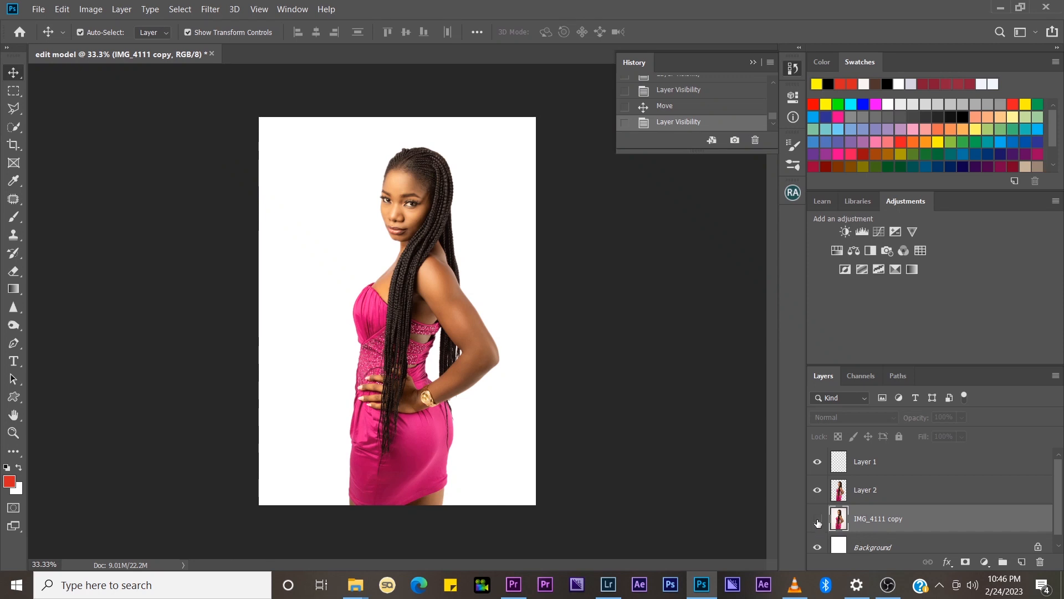
click(853, 501)
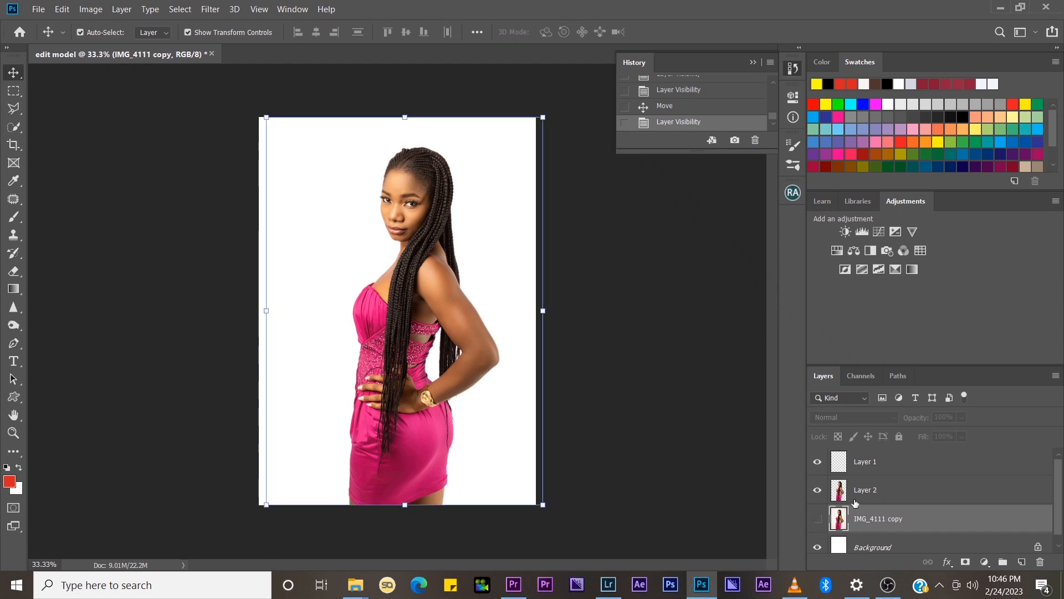
drag(327, 319, 352, 323)
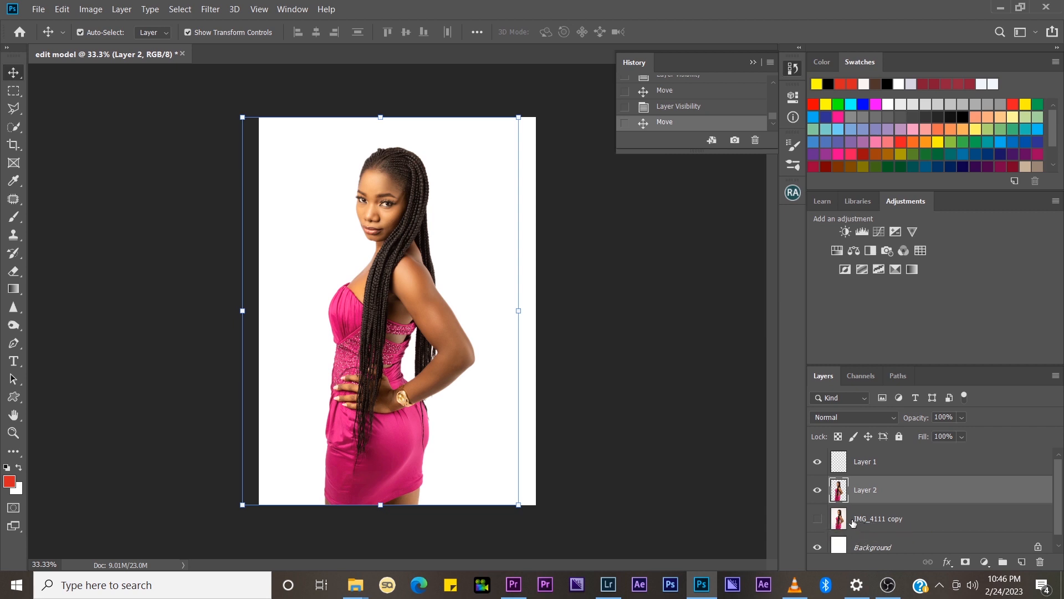
- Fill the Background layer with the same dark red colour in Normal mode at 100% opacity
click(858, 548)
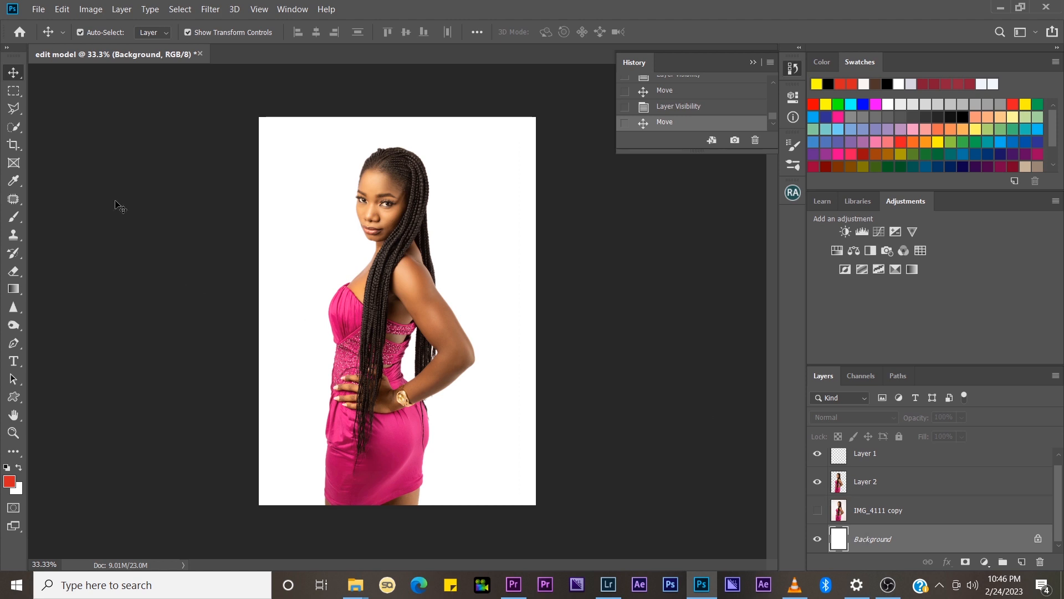
click(62, 8)
click(111, 213)
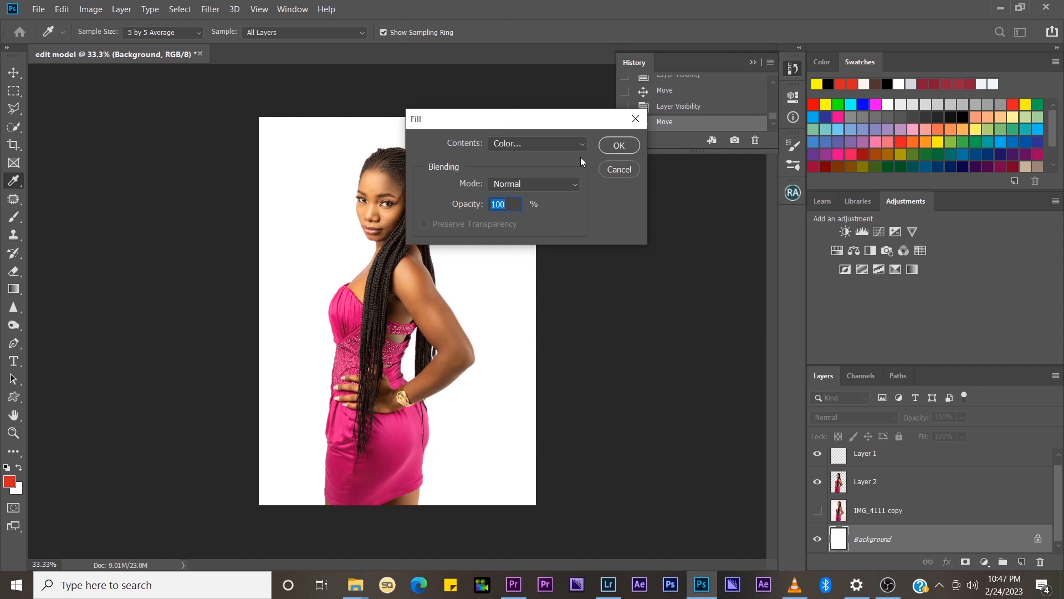
click(622, 148)
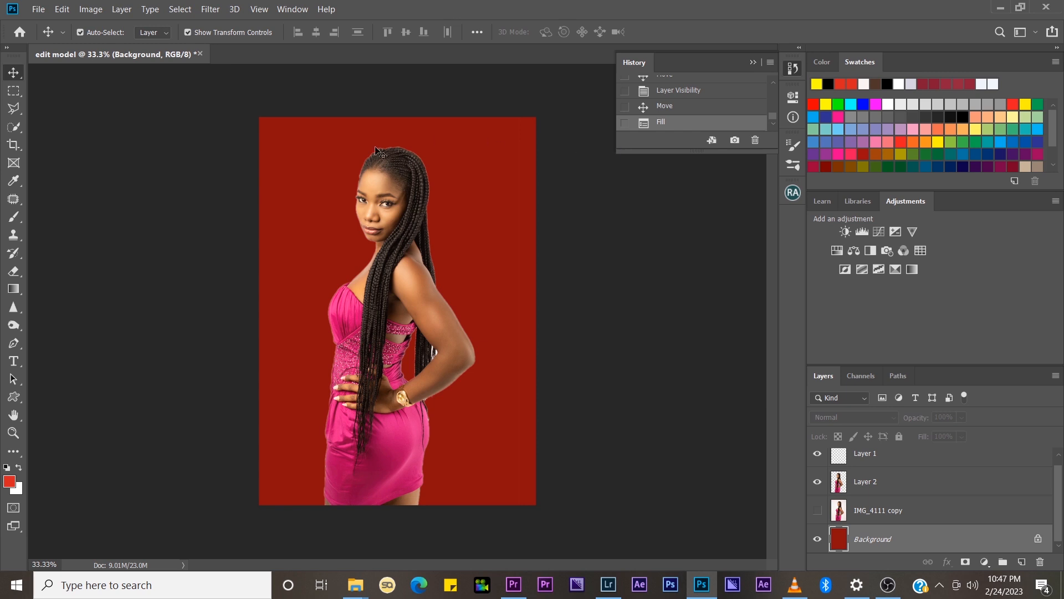
- Try cropping the image at a 5:7 ratio around the model's head and upper body, and undo the crop
click(13, 154)
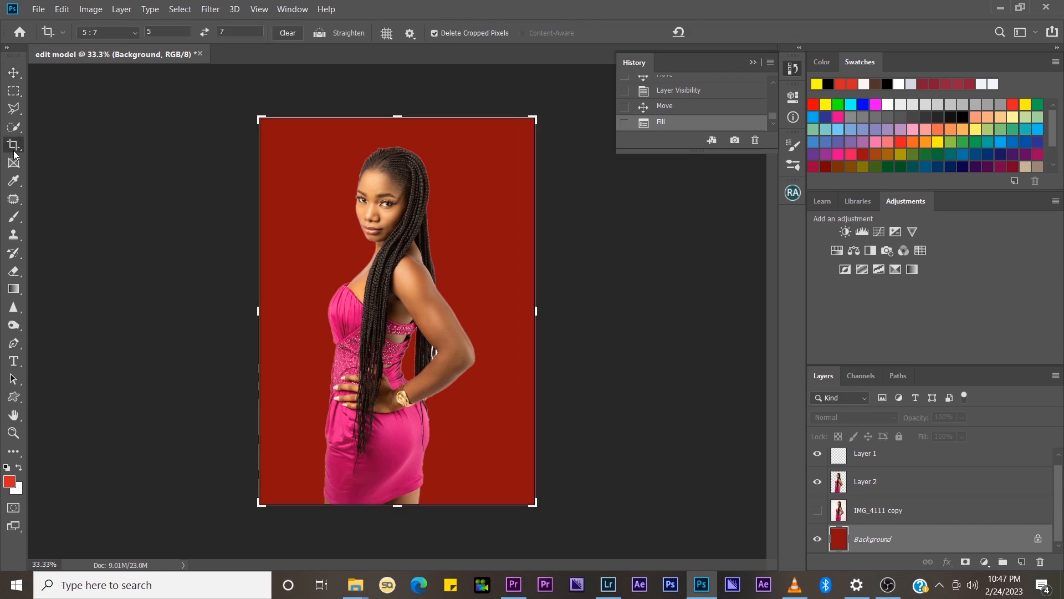
drag(397, 117, 397, 127)
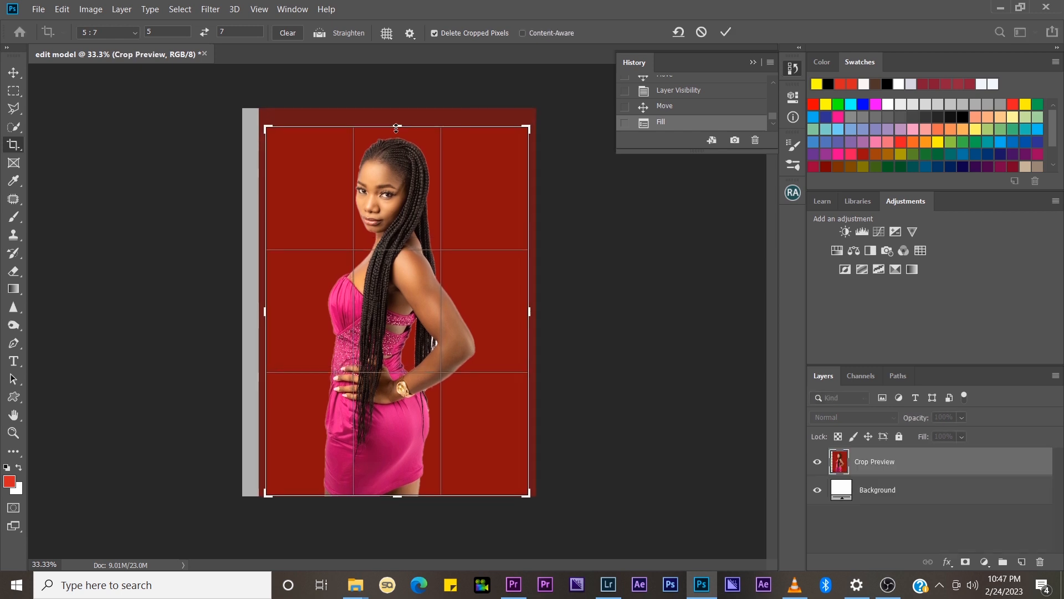
drag(524, 497, 505, 472)
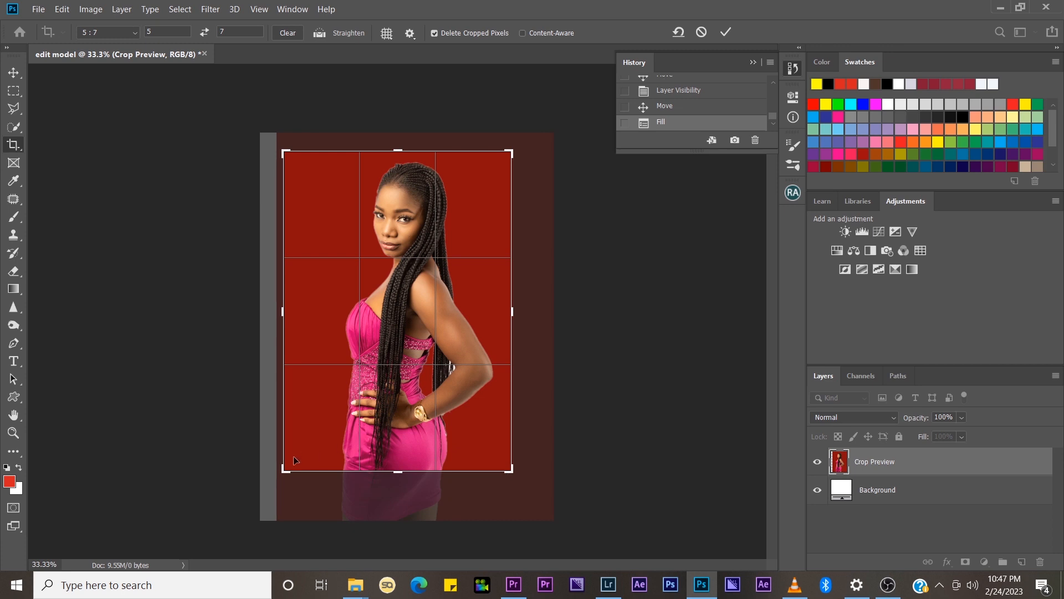
drag(287, 470, 371, 393)
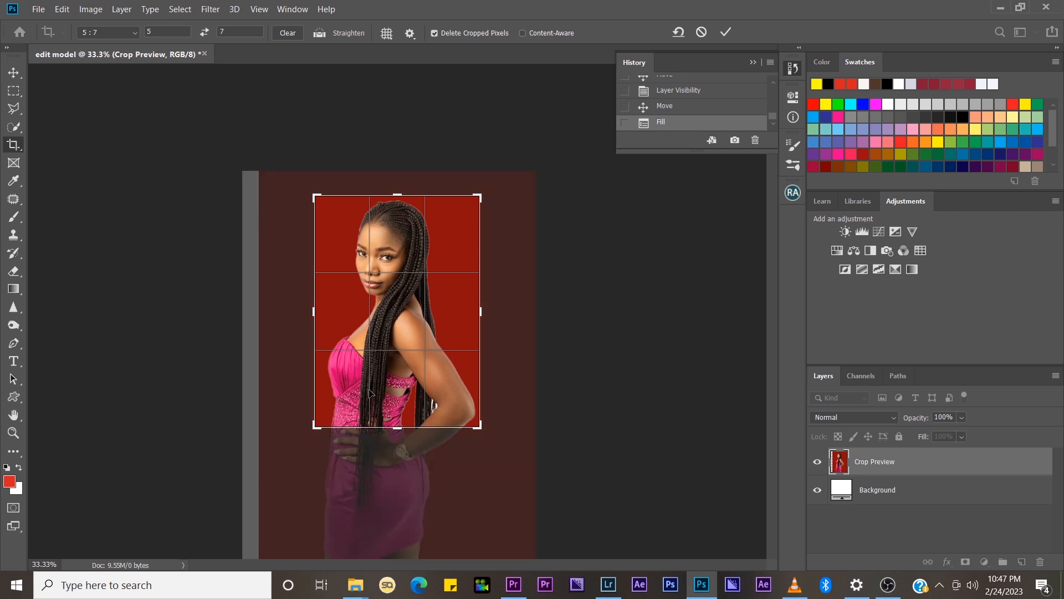
key(Return)
key(Return)
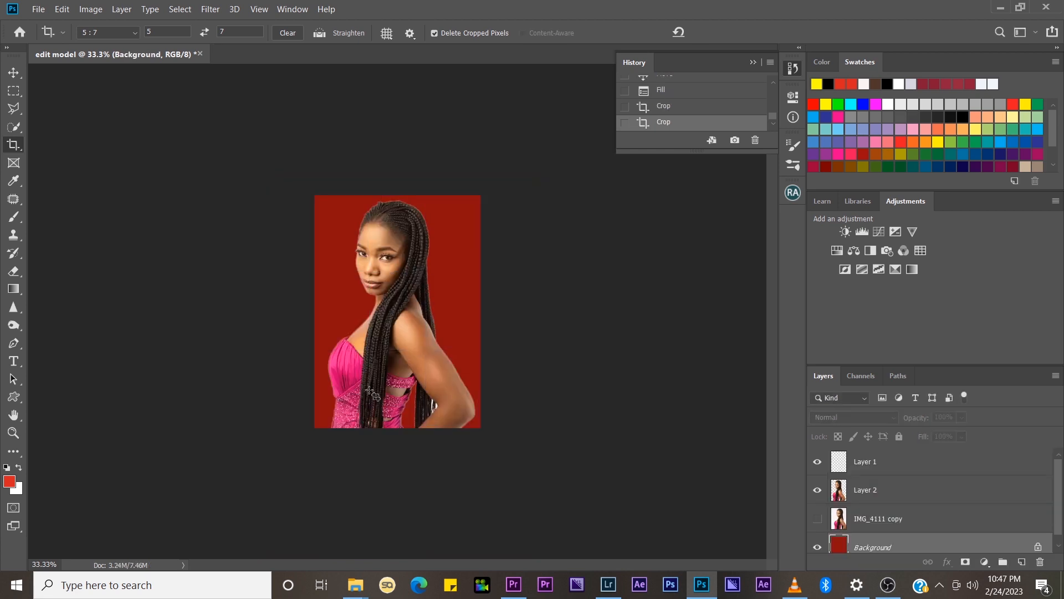
key(ctrl+z)
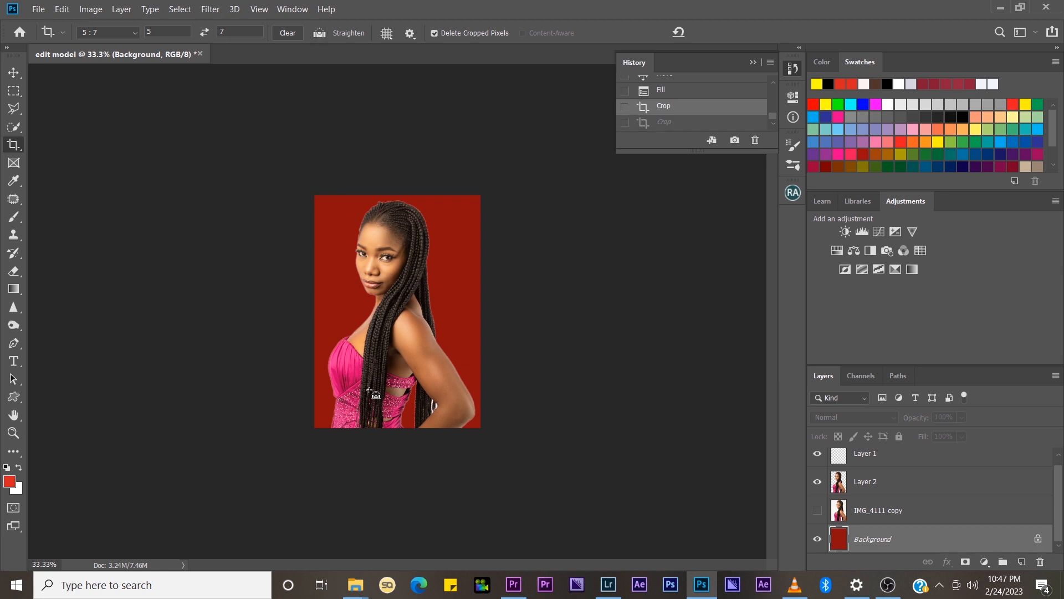
key(ctrl+z)
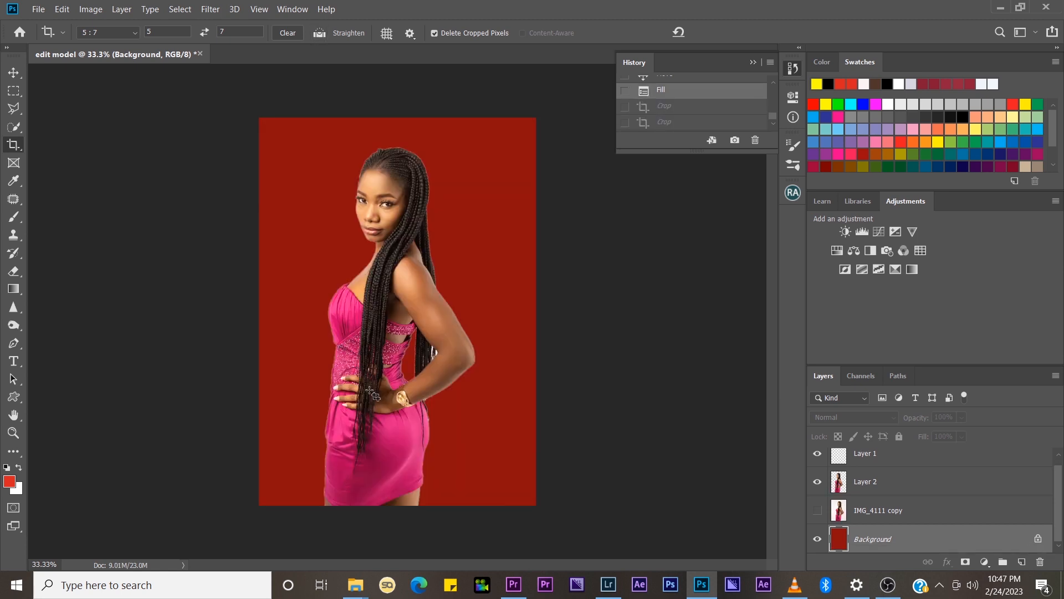
key(v)
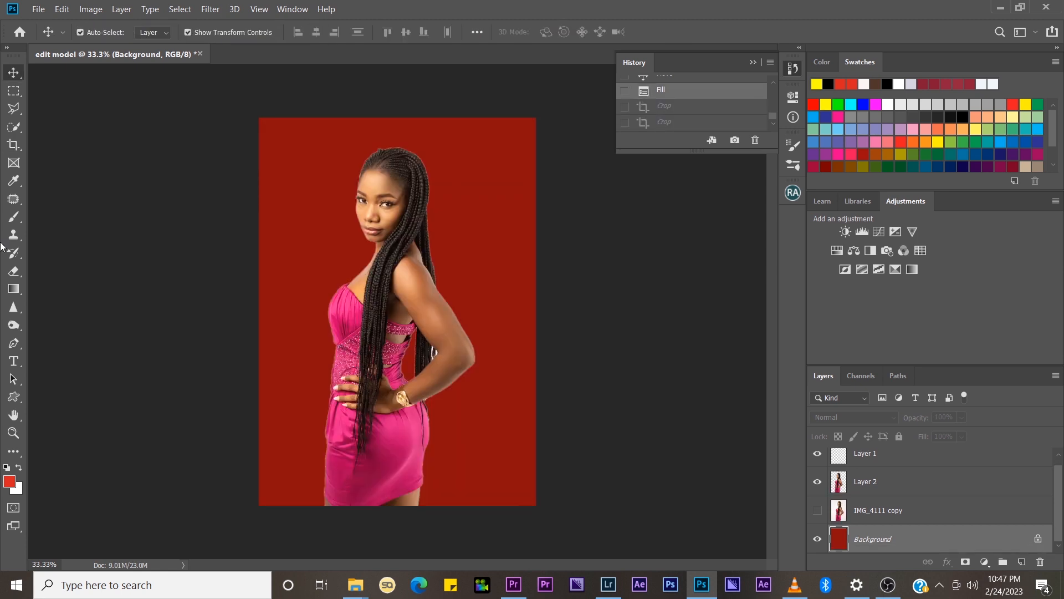
- Select Layer 2 and activate the Spot Healing Brush for retouching the model's face
click(17, 197)
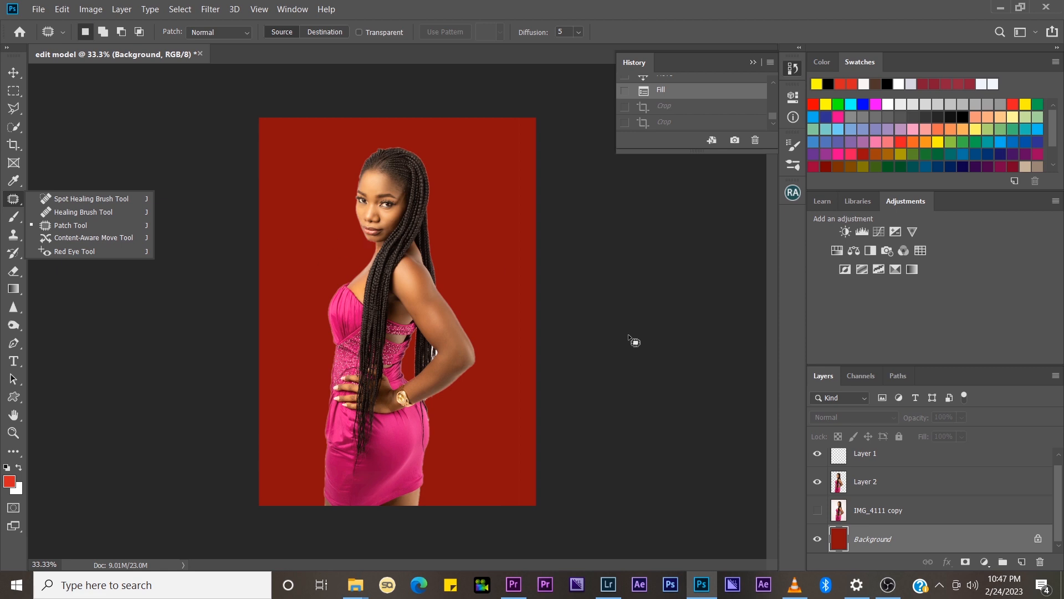
key(z)
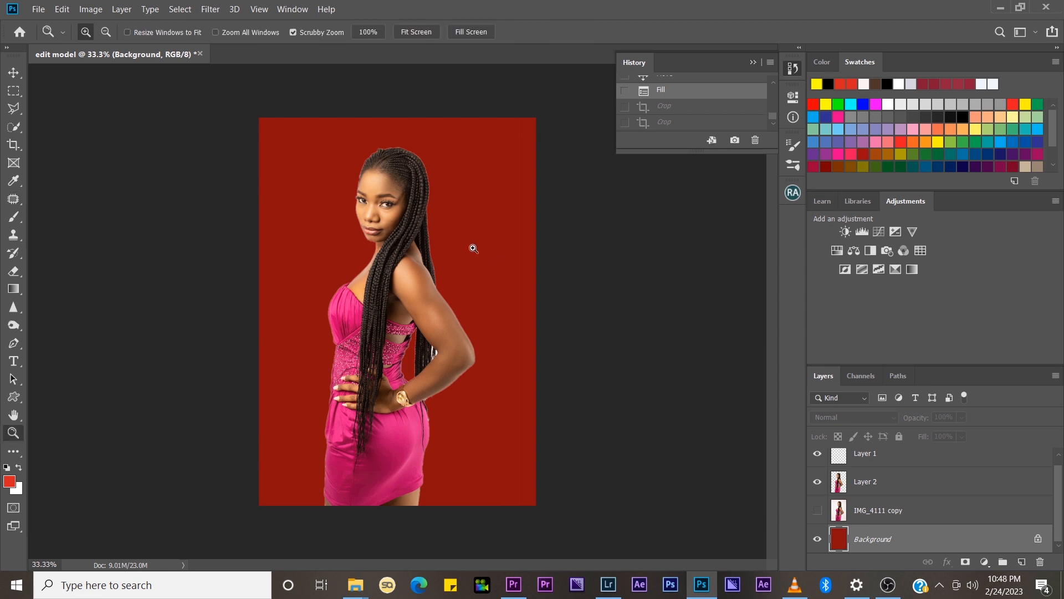
click(381, 168)
click(382, 169)
click(381, 169)
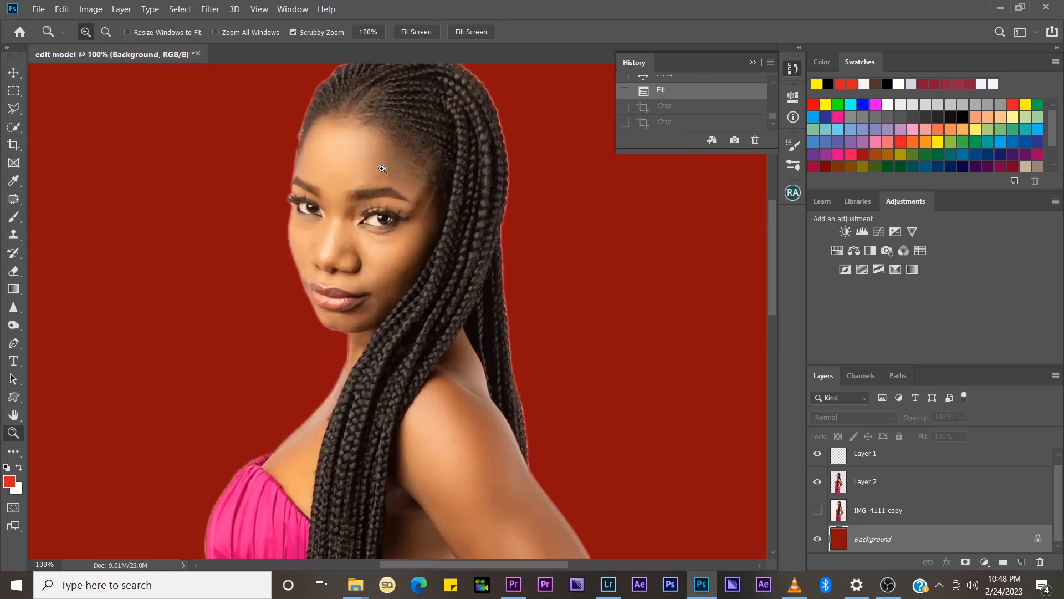
click(383, 169)
alt+click(382, 169)
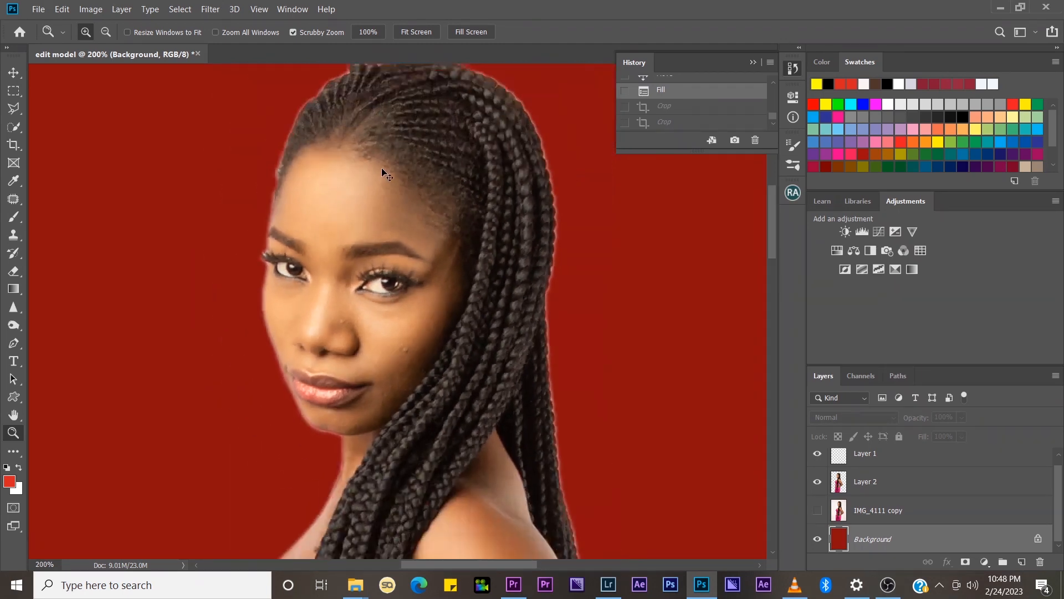
click(404, 291)
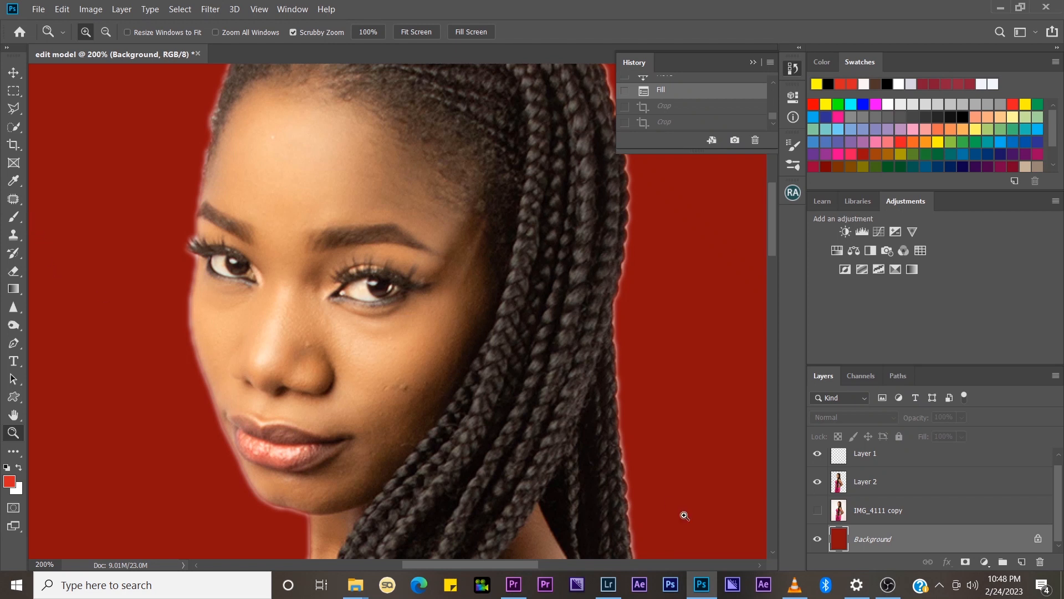
click(877, 491)
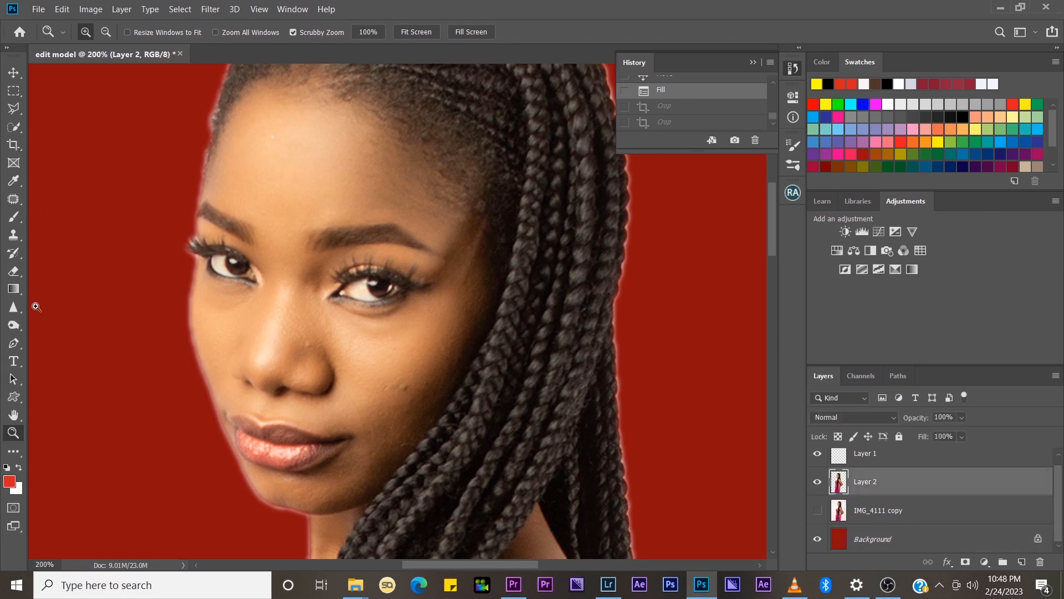
click(12, 203)
right_click(12, 207)
click(34, 202)
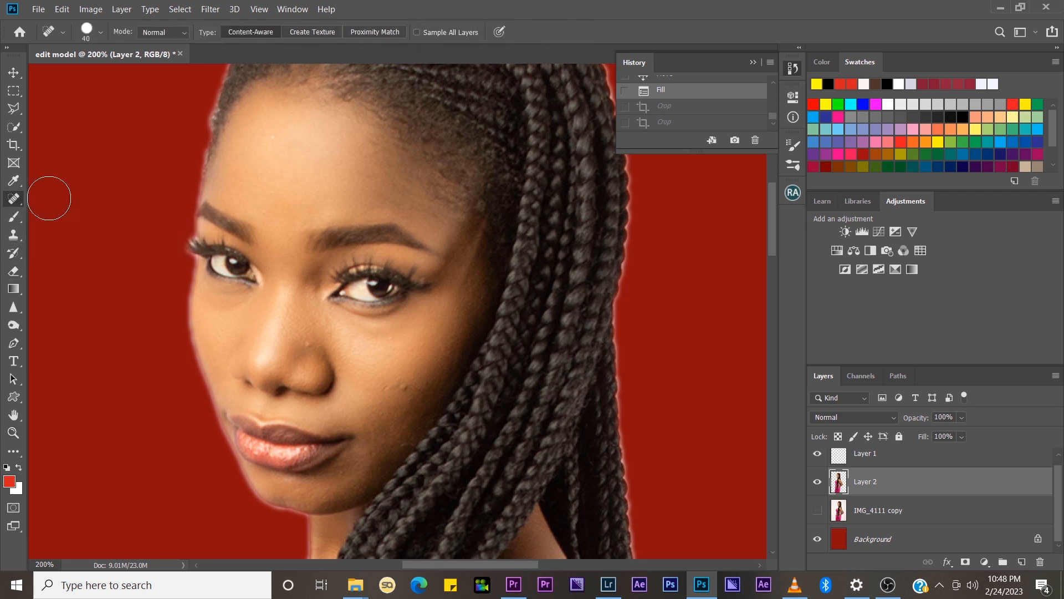
- Set the Spot Healing Brush size to 23 px and heal the spot on the forehead above the eyebrow
key(bracketleft)
key(bracketleft)
click(100, 33)
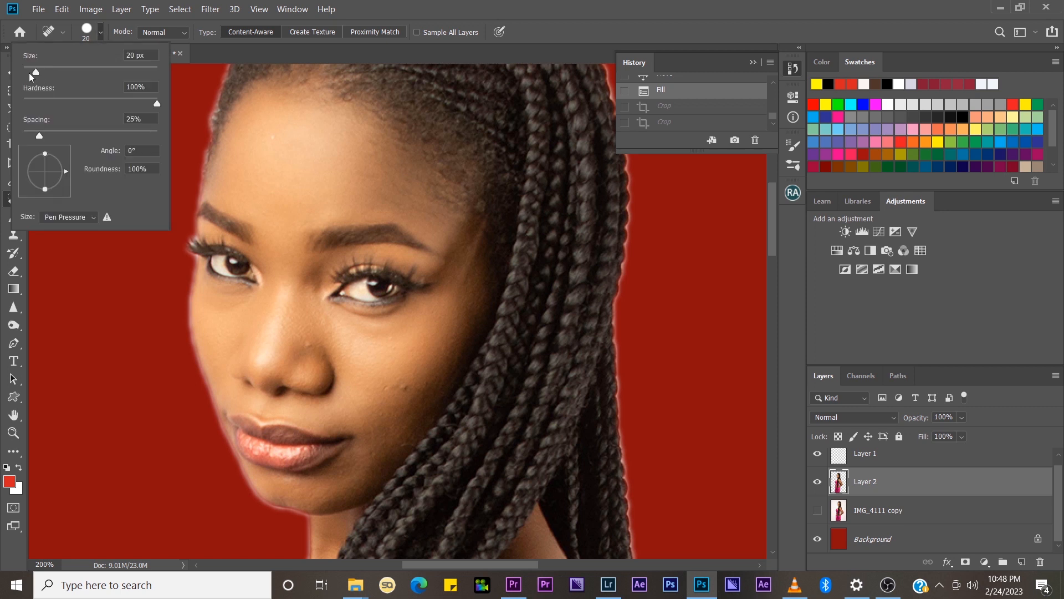
mouse_move(29, 72)
mouse_down()
mouse_move(62, 75)
mouse_move(39, 73)
mouse_up()
drag(38, 72, 41, 77)
click(326, 211)
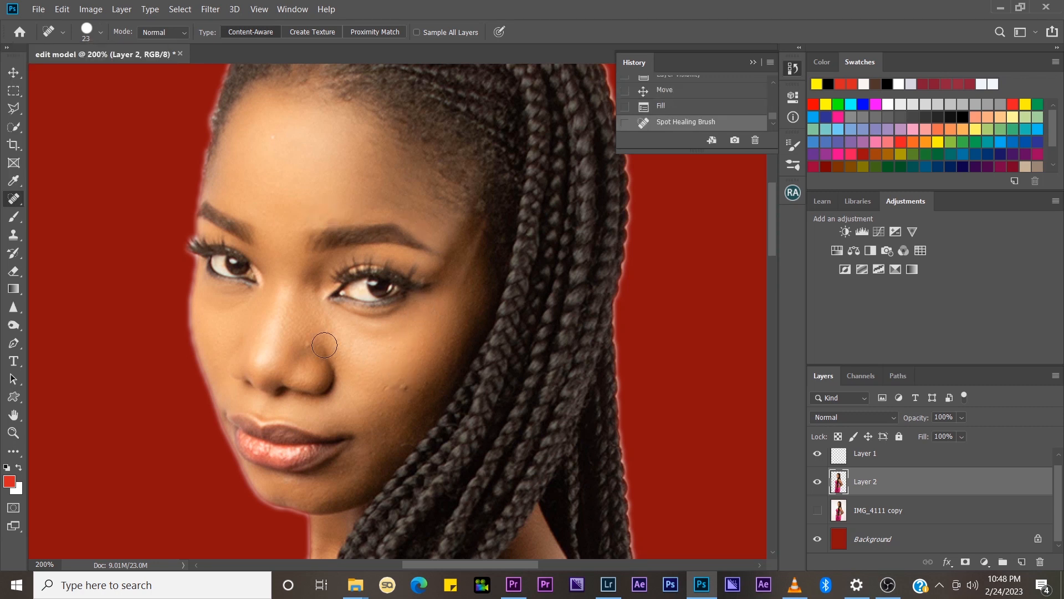
- Reduce the Spot Healing Brush to 15 px and heal the blemishes on the side of the nose and the cheek
key(bracketleft)
key(bracketleft)
key(bracketleft)
key(bracketright)
click(308, 346)
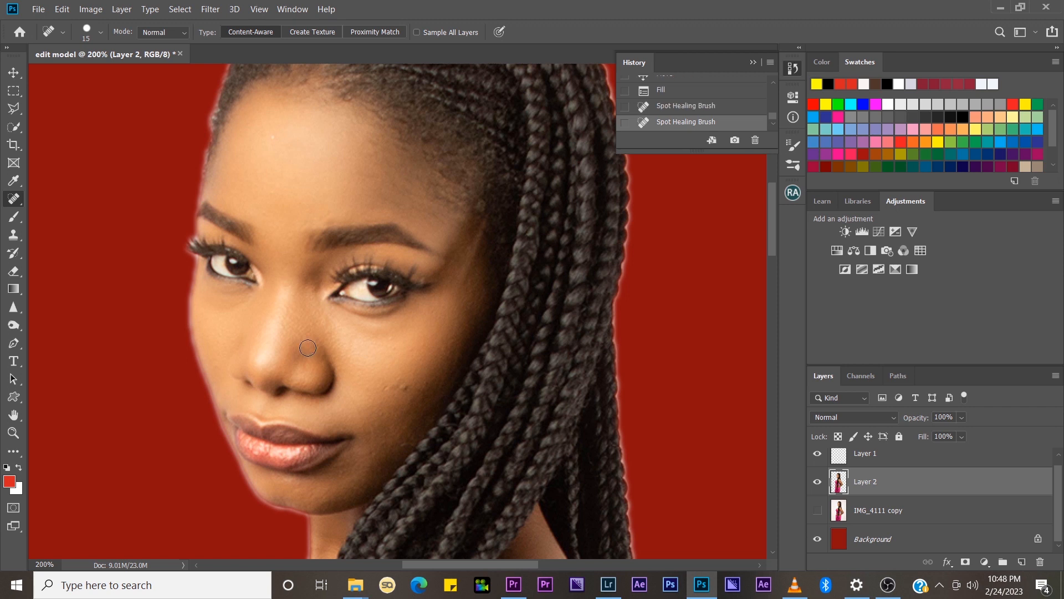
click(405, 385)
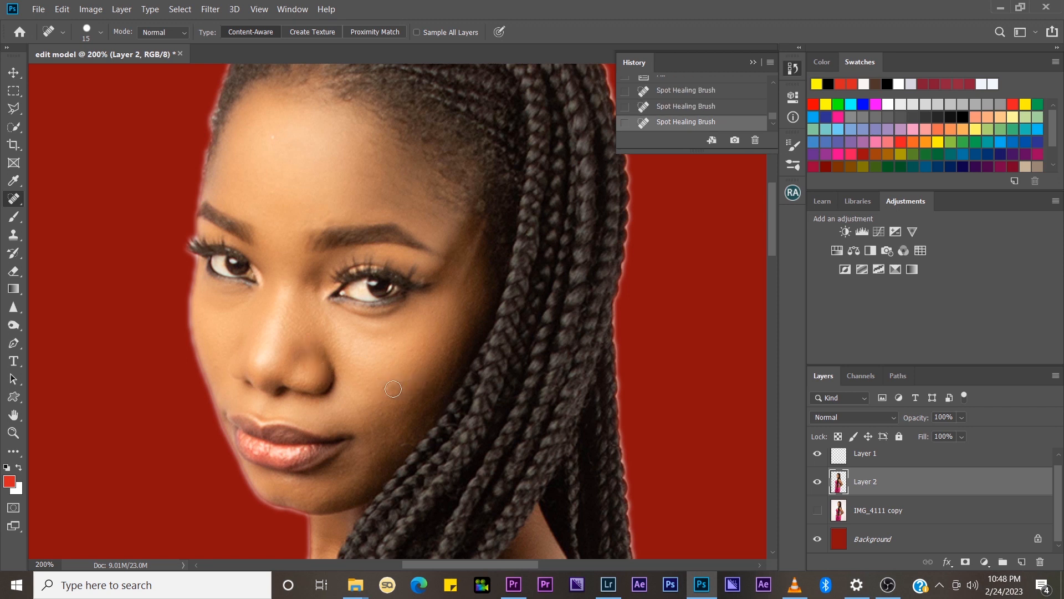
- Undo the Spot Healing Brush corrections on the cheek and the nose
click(391, 389)
key(ctrl+z)
key(ctrl+z)
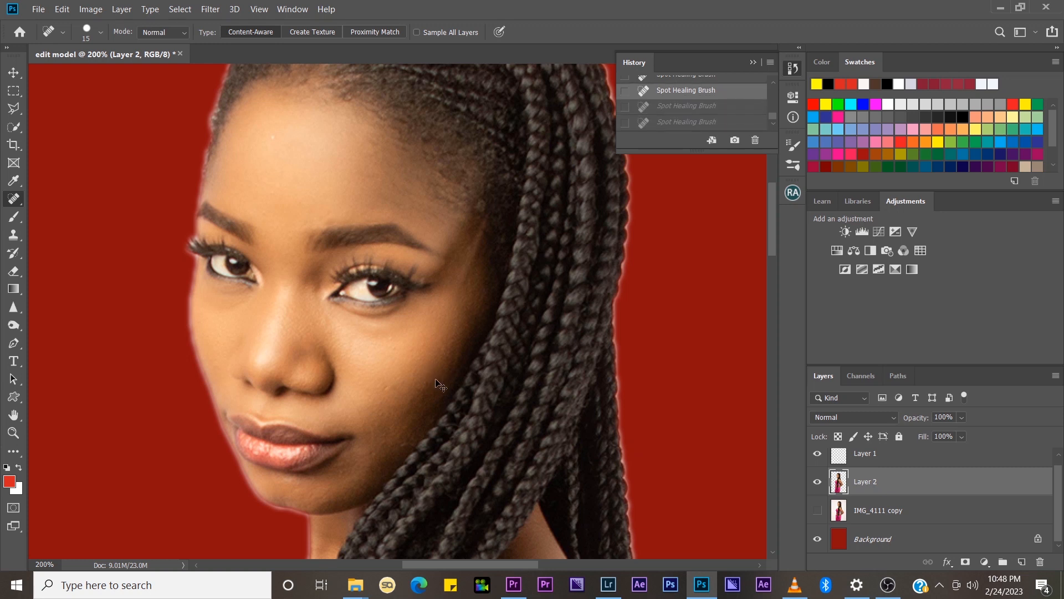
key(ctrl+z)
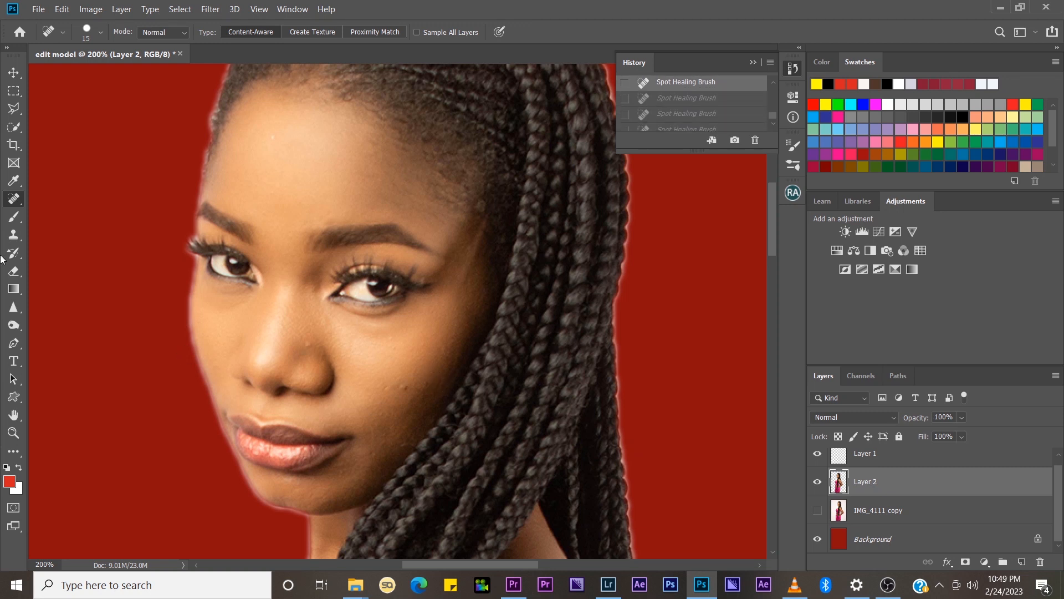
- Patch the blemishes on the cheek and the side of the nose with the Patch Tool, and deselect
right_click(14, 199)
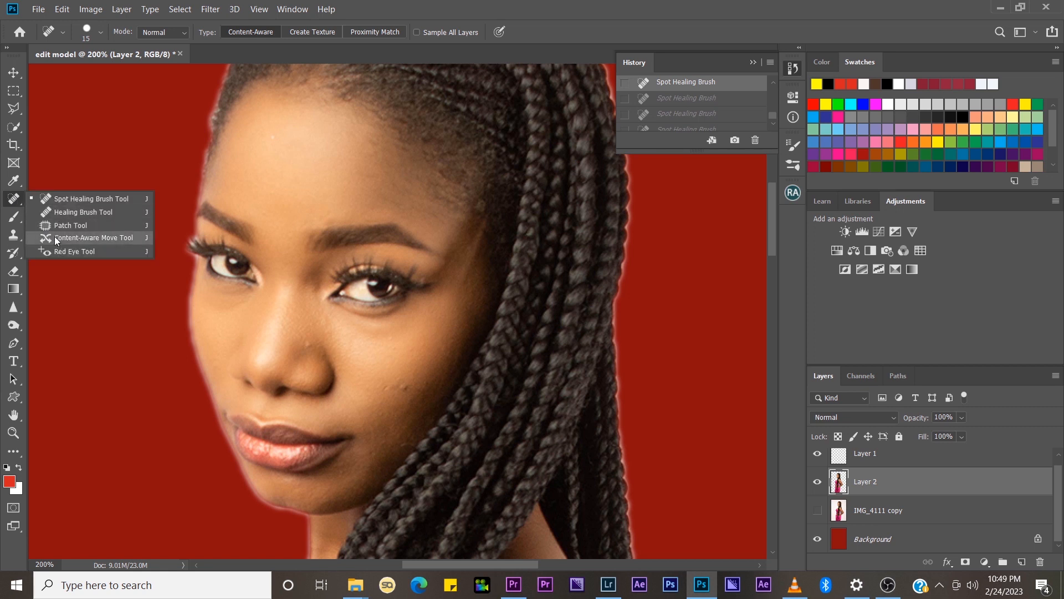
click(59, 226)
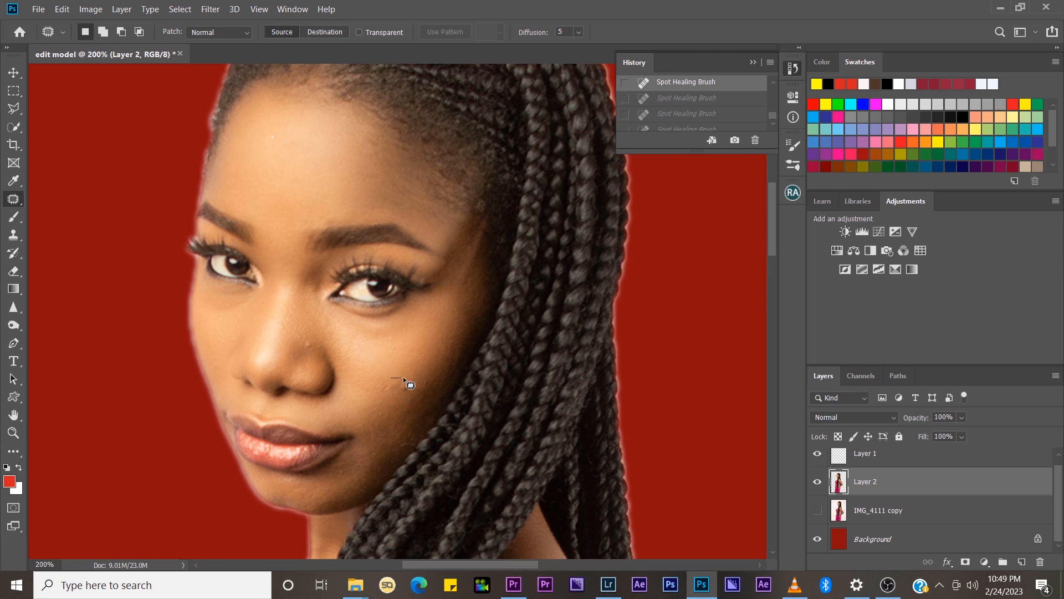
mouse_move(411, 391)
mouse_down()
mouse_move(383, 395)
mouse_move(406, 357)
mouse_up()
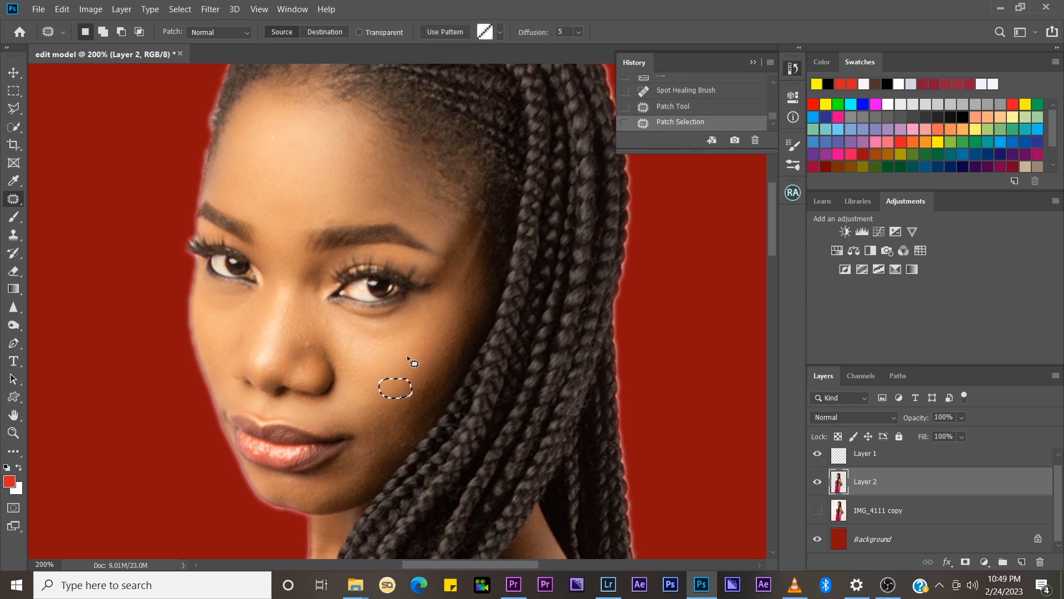
click(309, 335)
drag(299, 338, 299, 315)
click(323, 329)
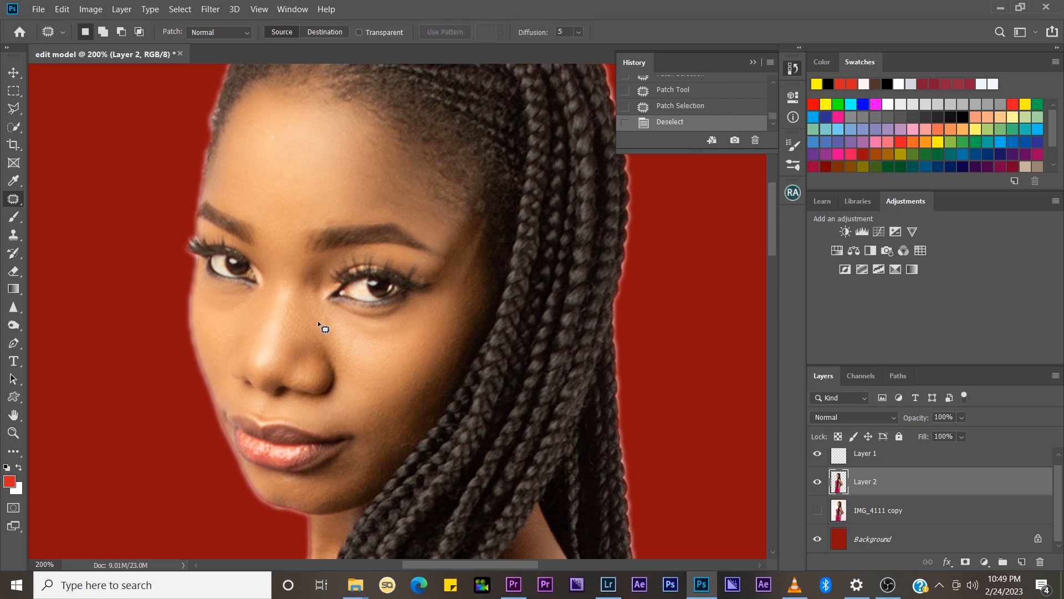
- Try clearing a small area outlined on the nose with the Content-Aware Move Tool, and undo the clearing
click(14, 199)
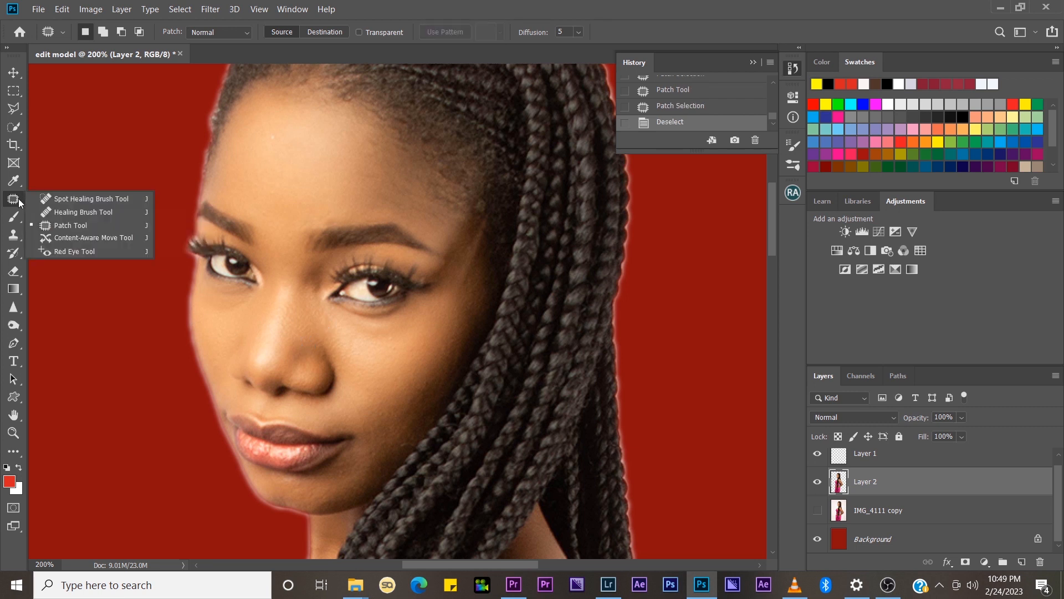
click(64, 235)
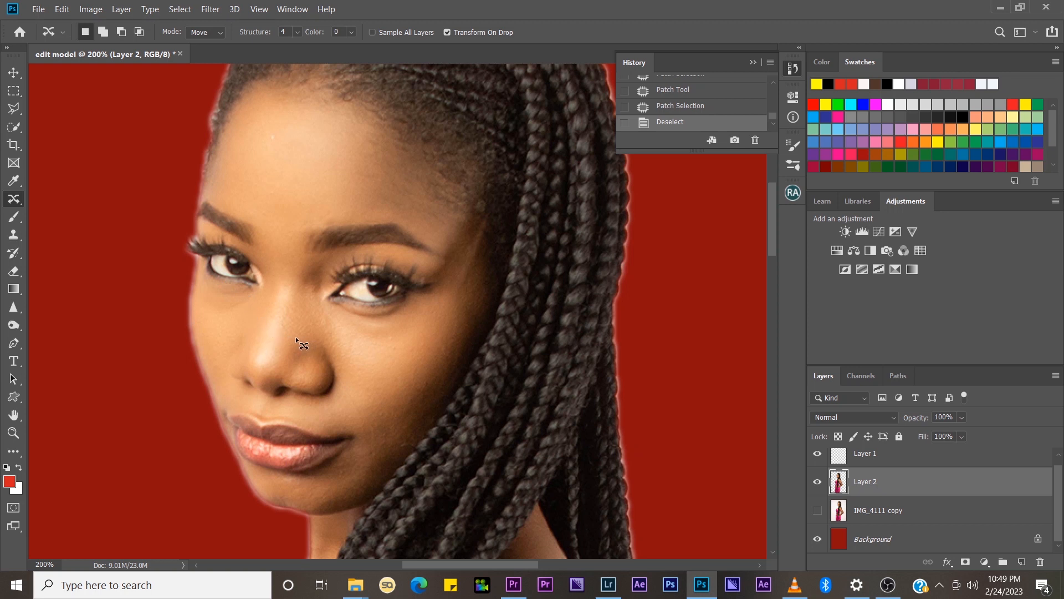
drag(277, 348, 275, 328)
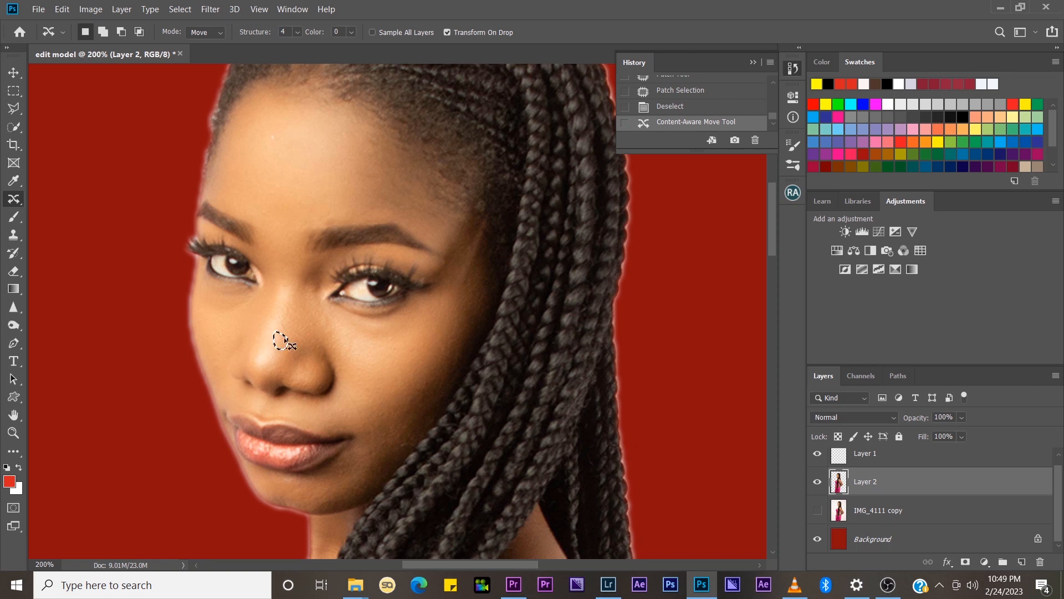
key(Delete)
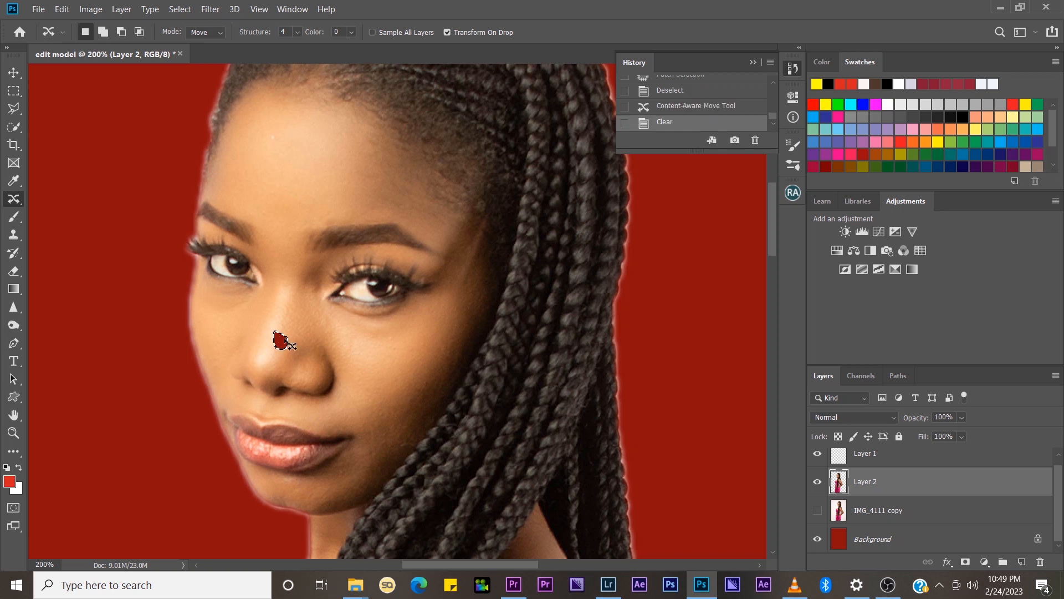
key(ctrl+z)
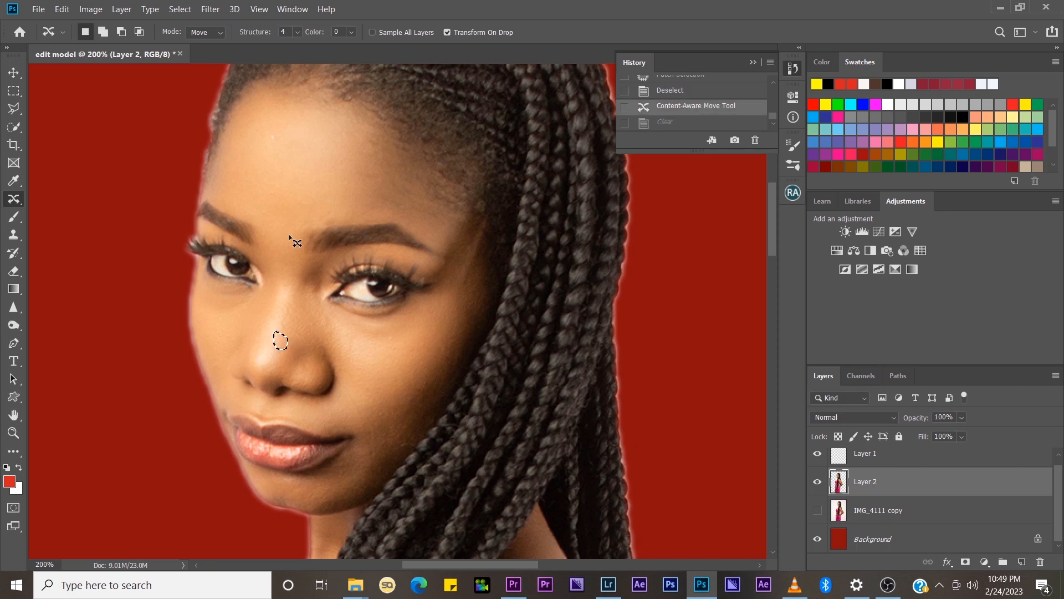
- Outline a small spot on the forehead with the Content-Aware Move Tool and fill it with Content-Aware contents
mouse_move(379, 365)
mouse_down()
mouse_move(375, 393)
mouse_move(391, 363)
mouse_up()
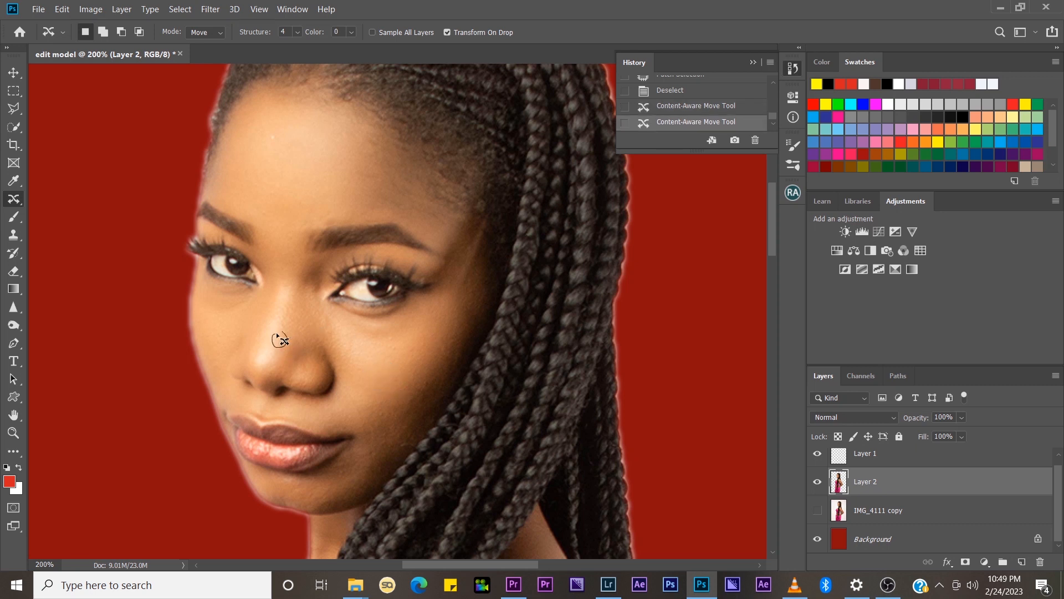
drag(277, 334, 277, 335)
mouse_move(277, 136)
mouse_down()
mouse_move(272, 147)
mouse_move(273, 133)
mouse_up()
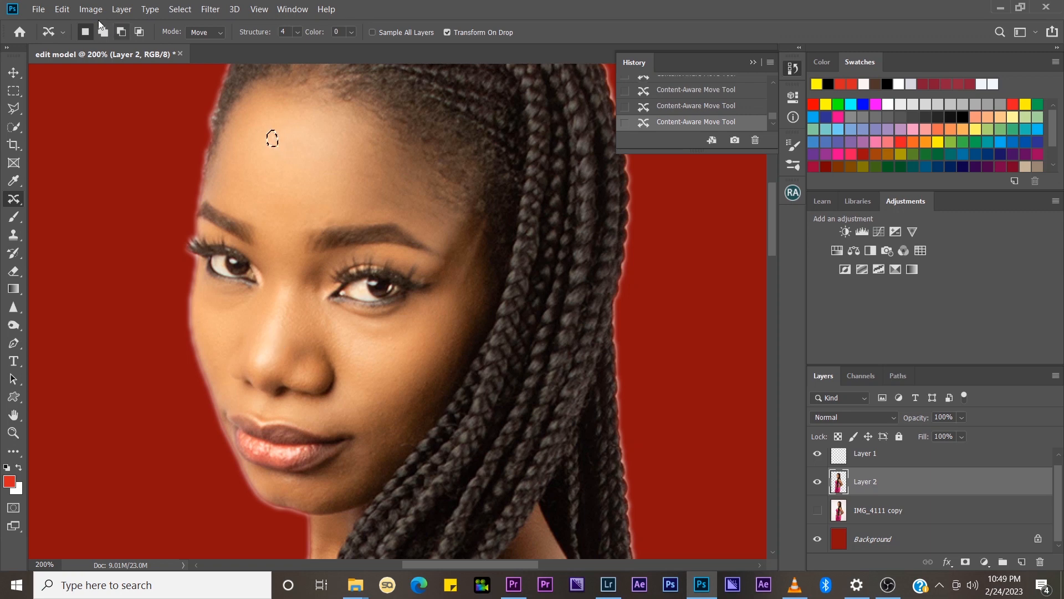
click(62, 9)
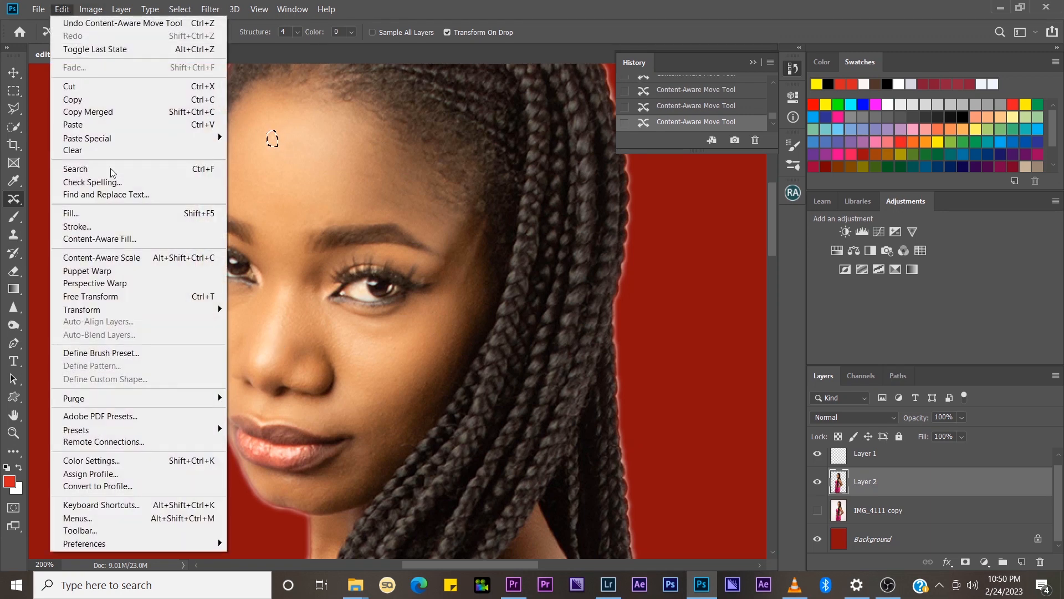
click(135, 212)
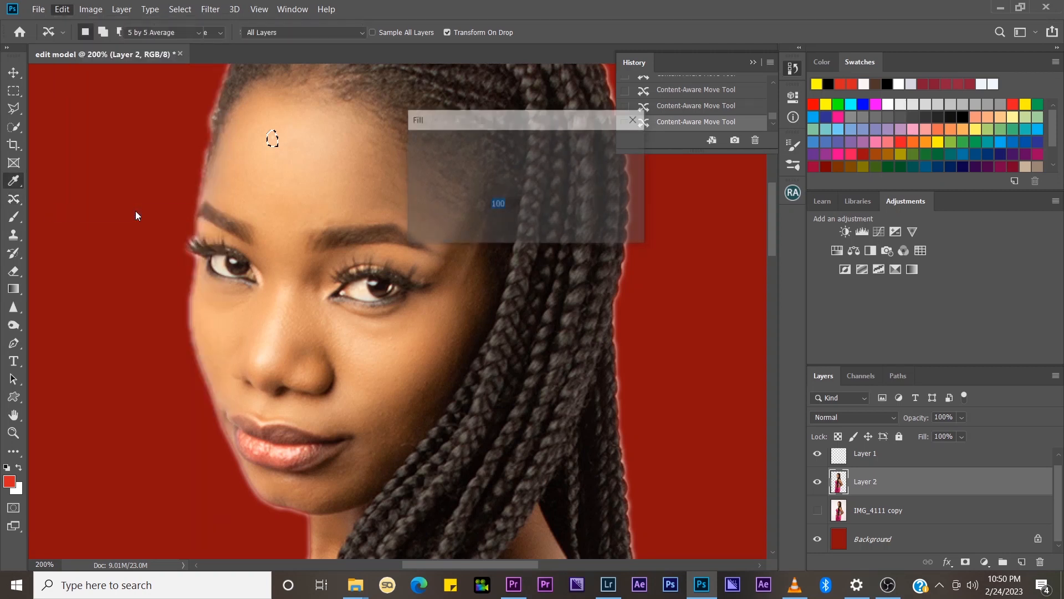
click(517, 145)
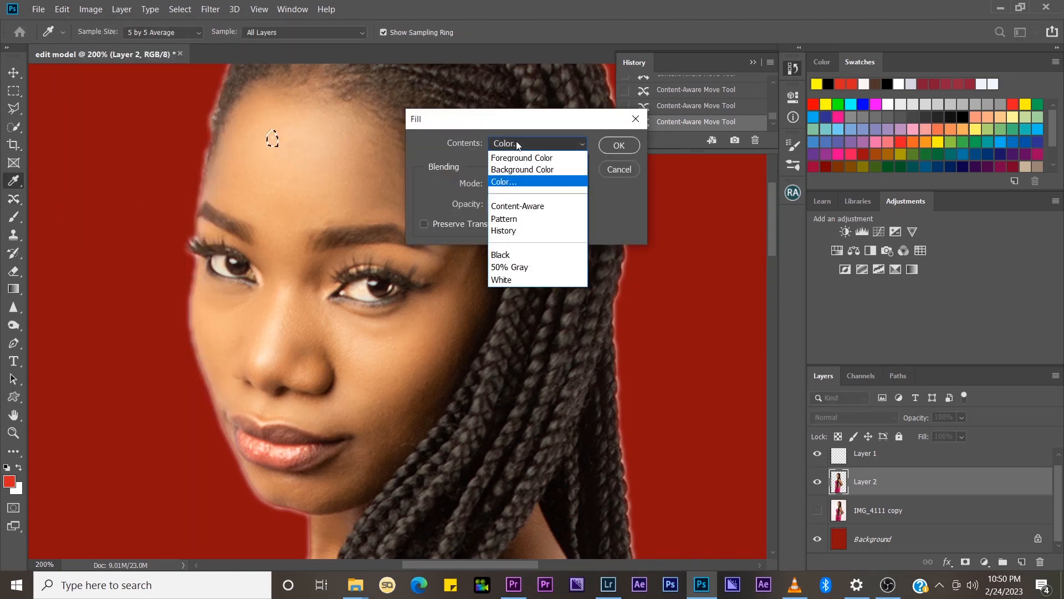
click(518, 206)
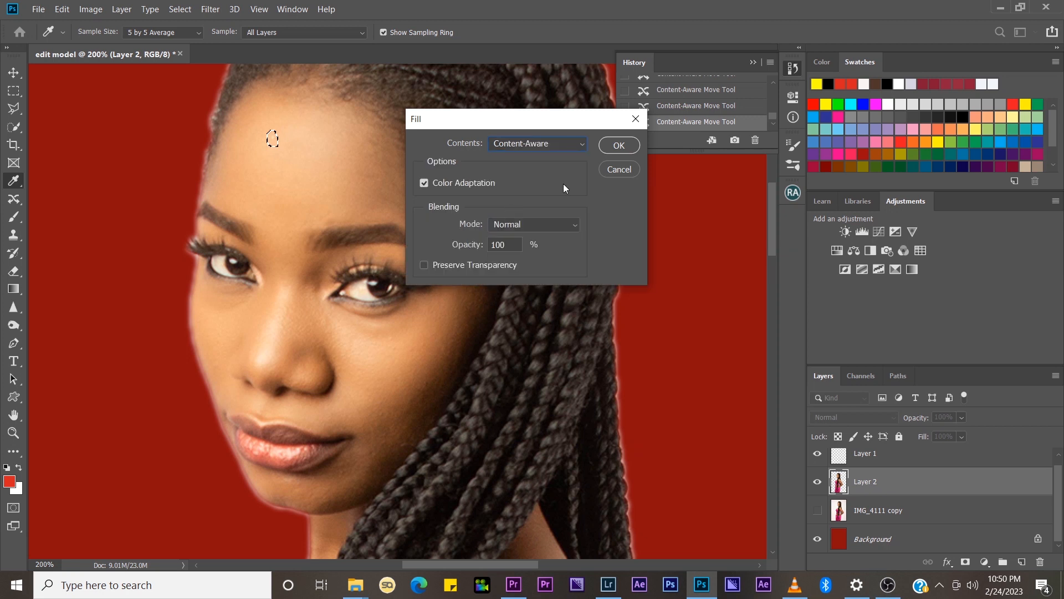
click(619, 145)
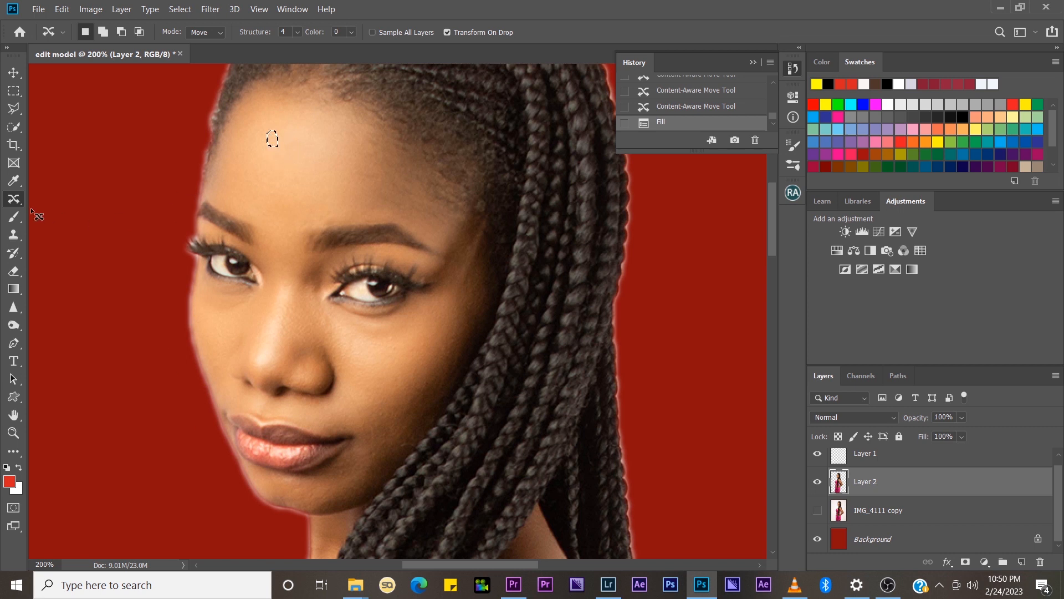
- Activate the Brush Tool and clear the selection on the forehead
click(14, 219)
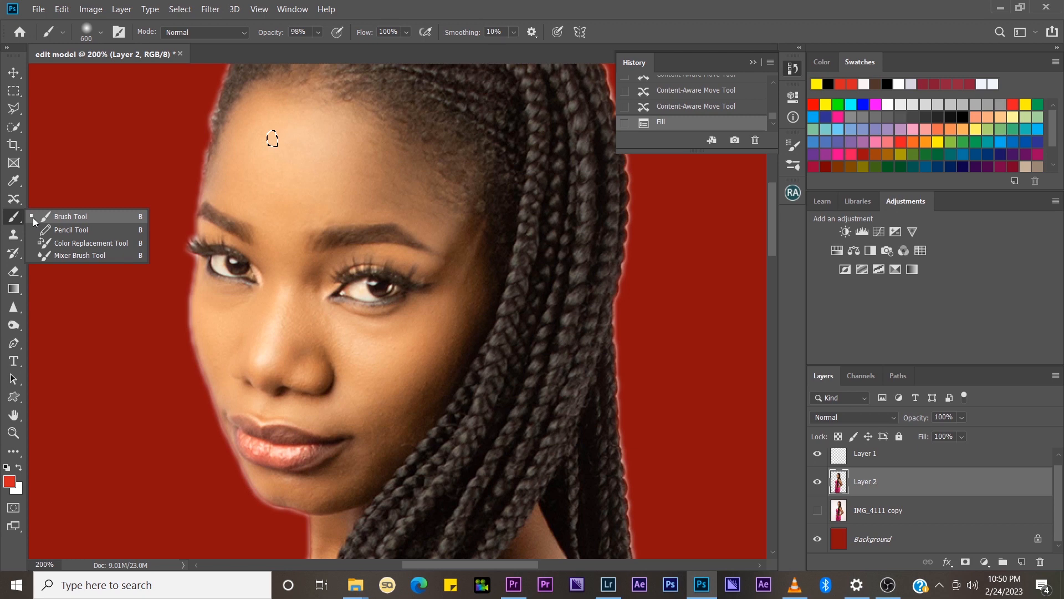
click(32, 217)
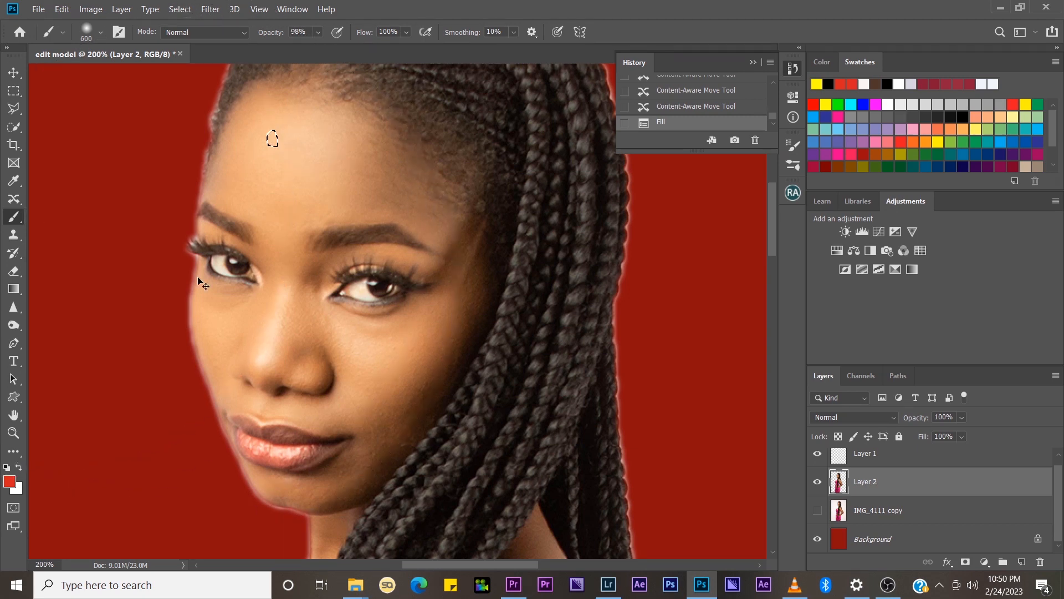
scroll(231, 277, down, 5)
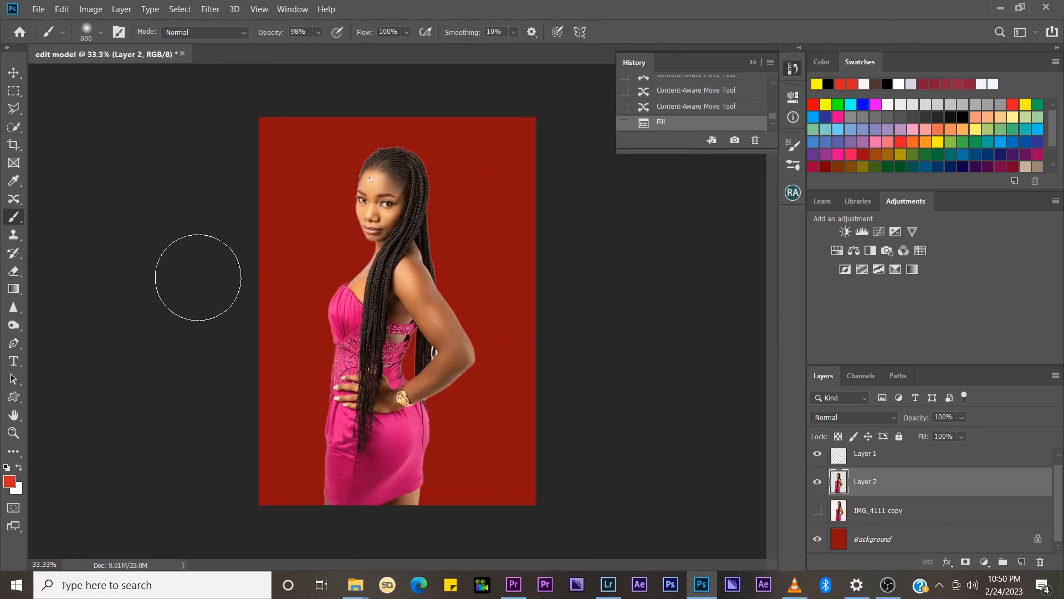
key(ctrl+d)
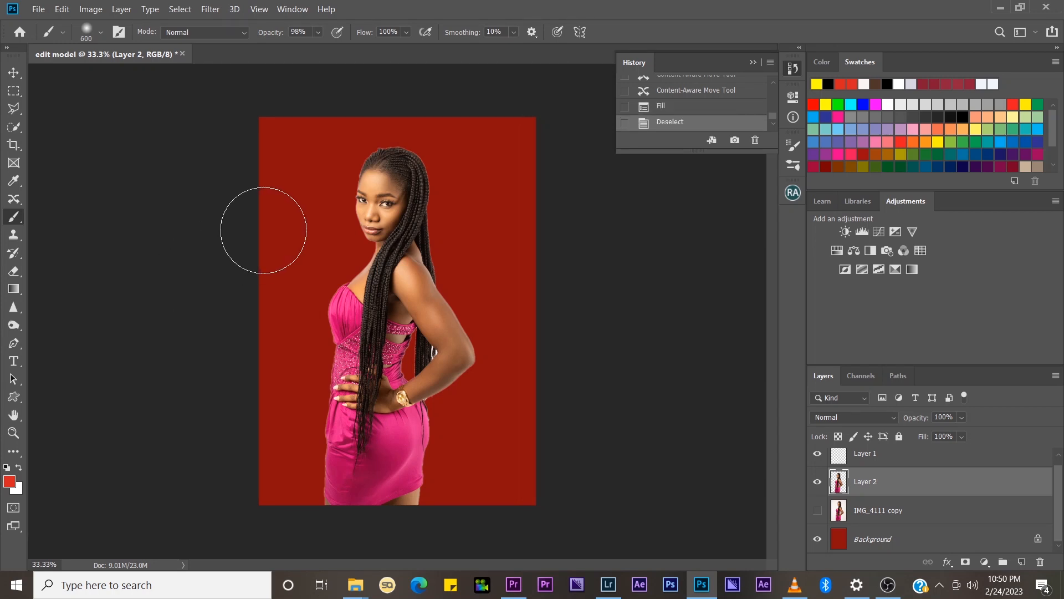
- Select the Background layer for the Brush Tool and reset the foreground and background colours to default black and white
click(893, 545)
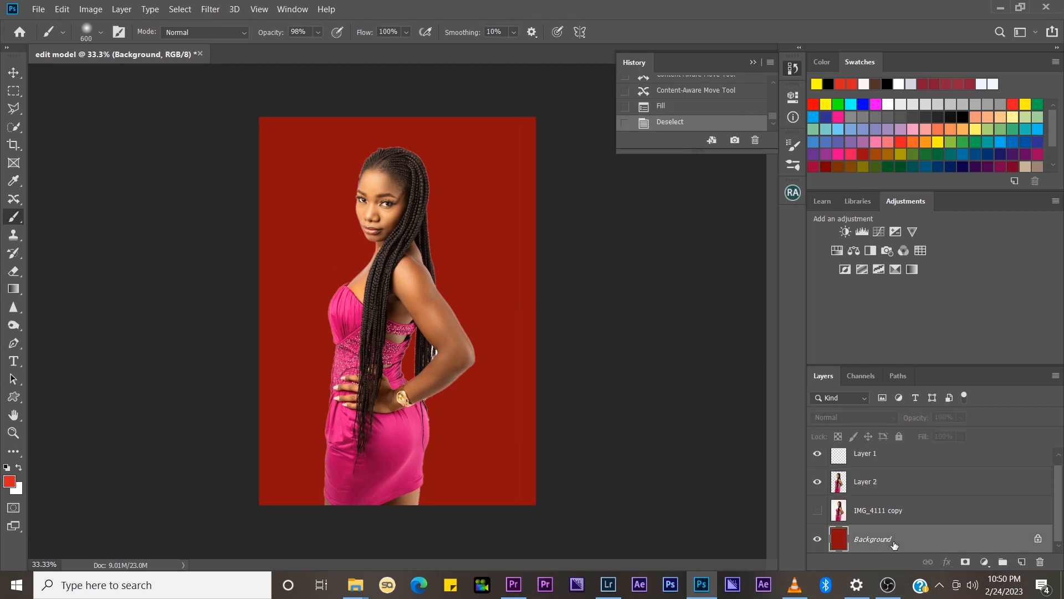
right_click(15, 219)
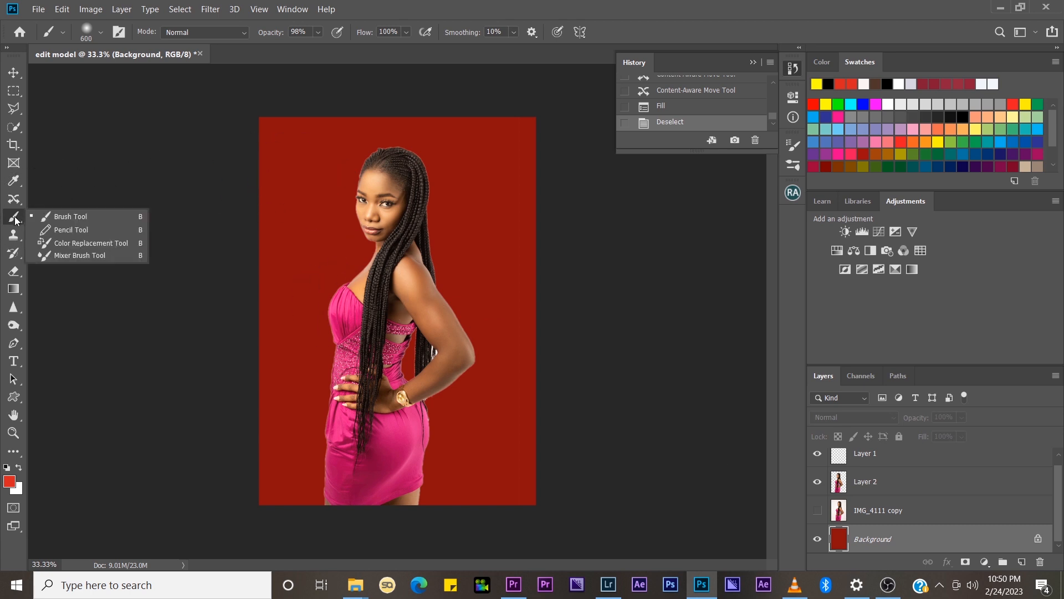
click(61, 217)
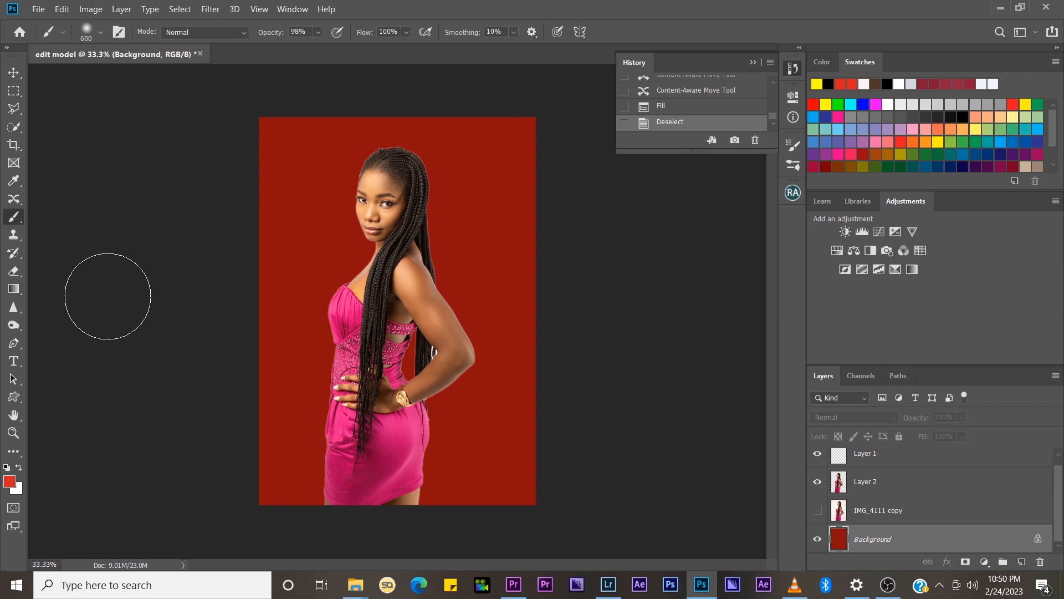
click(20, 468)
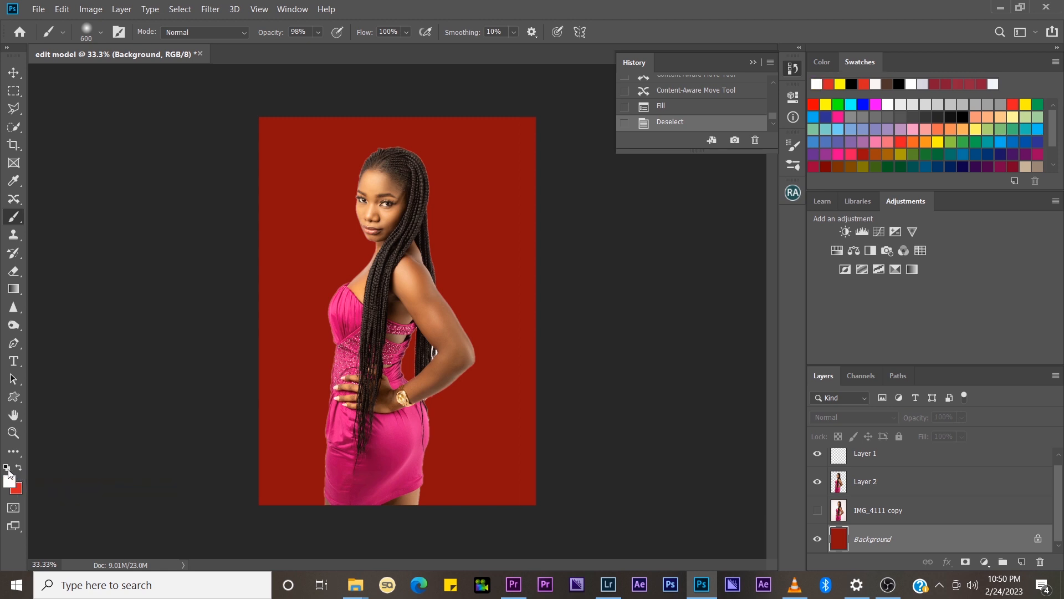
click(7, 469)
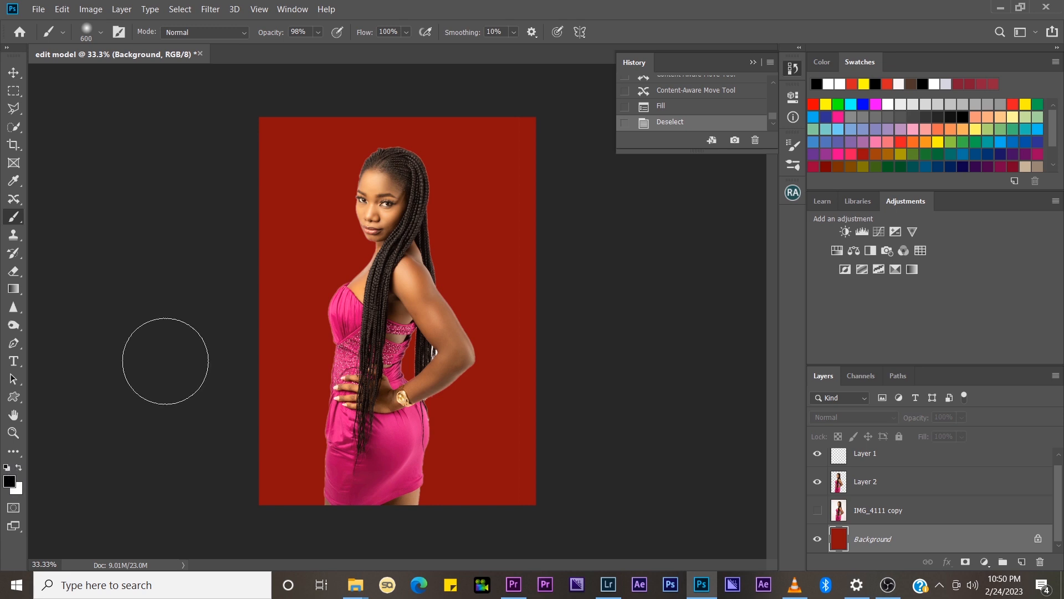
- Paint the entire red background black with the 600 px brush on the Background layer
mouse_move(311, 224)
mouse_down()
mouse_move(366, 240)
mouse_move(412, 284)
mouse_move(421, 317)
mouse_move(411, 347)
mouse_move(381, 349)
mouse_move(325, 285)
mouse_move(299, 215)
mouse_move(337, 168)
mouse_move(428, 177)
mouse_move(488, 259)
mouse_move(488, 290)
mouse_move(423, 302)
mouse_up()
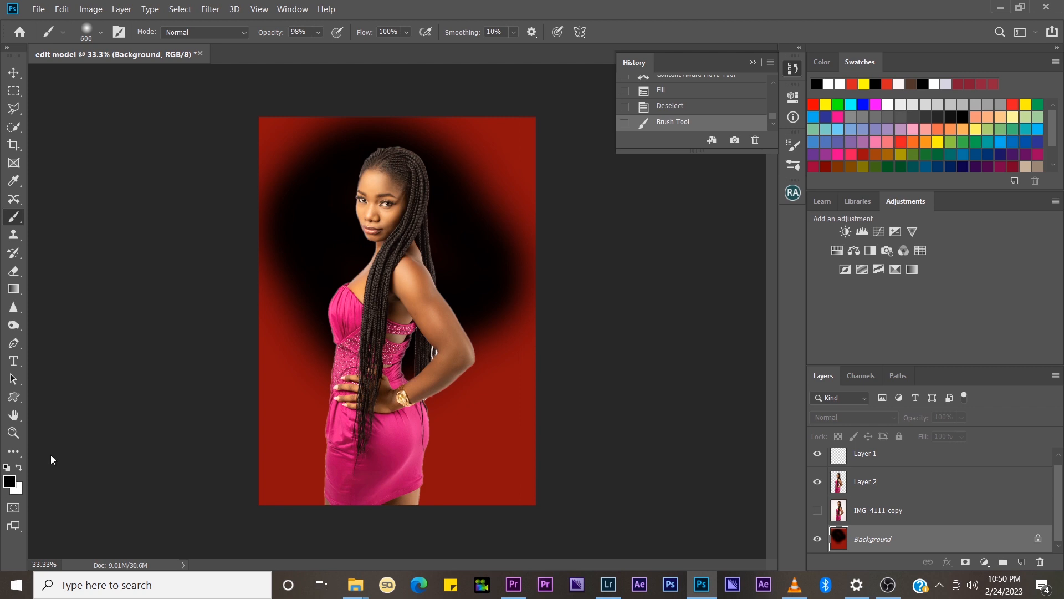
mouse_move(320, 185)
mouse_down()
mouse_move(300, 193)
mouse_move(291, 182)
mouse_move(312, 146)
mouse_move(446, 155)
mouse_move(496, 199)
mouse_move(518, 158)
mouse_move(510, 131)
mouse_move(304, 305)
mouse_up()
mouse_move(263, 454)
mouse_down()
mouse_move(467, 395)
mouse_move(488, 266)
mouse_move(515, 316)
mouse_up()
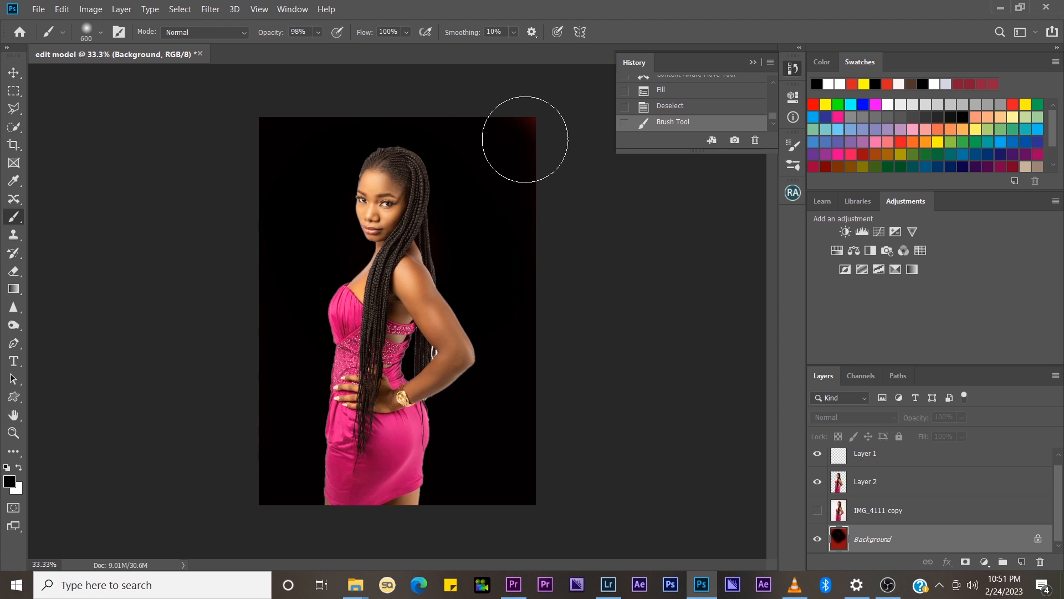
click(525, 138)
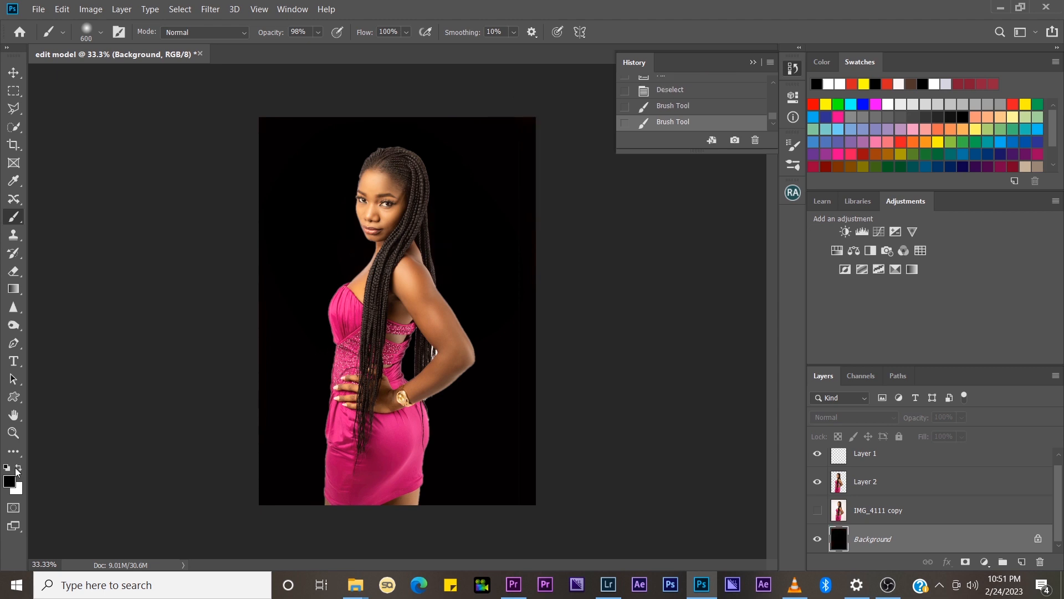
- Swap the foreground colour to white and paint the entire Background layer white
key(x)
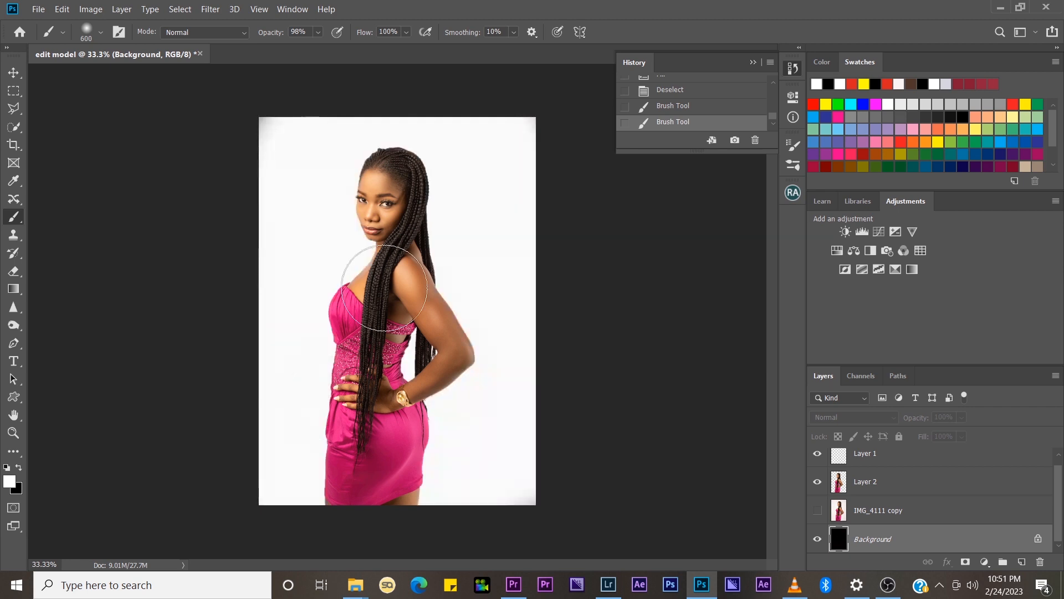
mouse_move(385, 288)
mouse_down()
mouse_move(318, 373)
mouse_move(306, 318)
mouse_move(404, 453)
mouse_up()
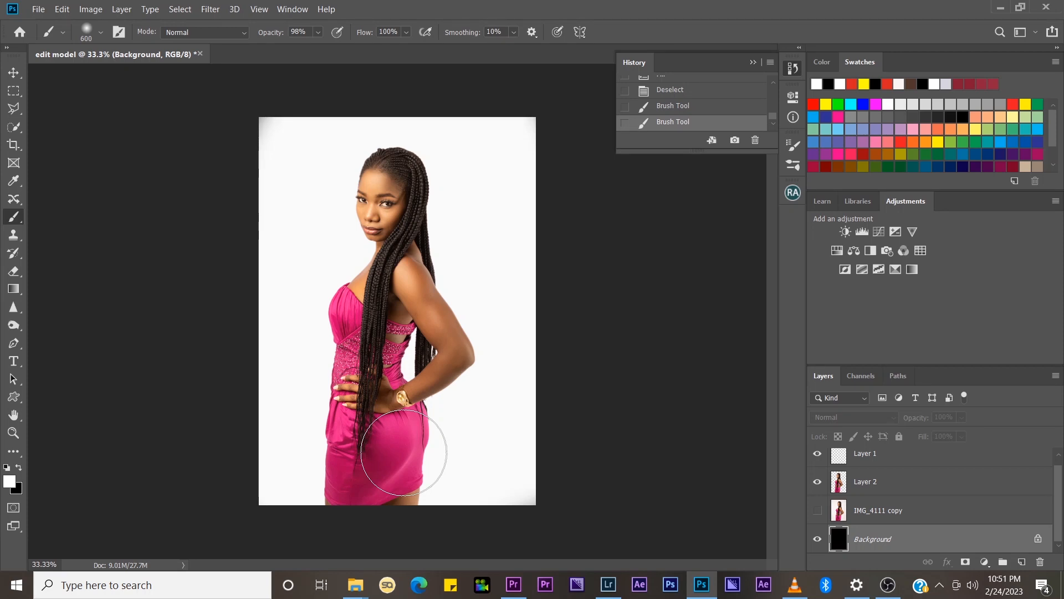
- Try painting white over the model's torso on Layer 2, and undo the strokes
click(865, 482)
click(382, 286)
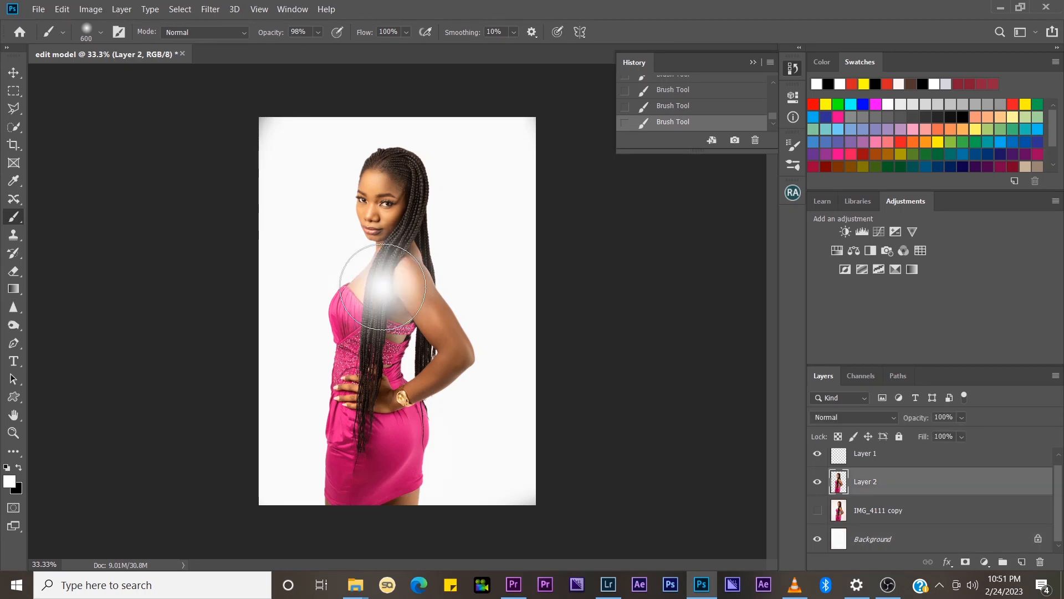
drag(382, 285, 376, 368)
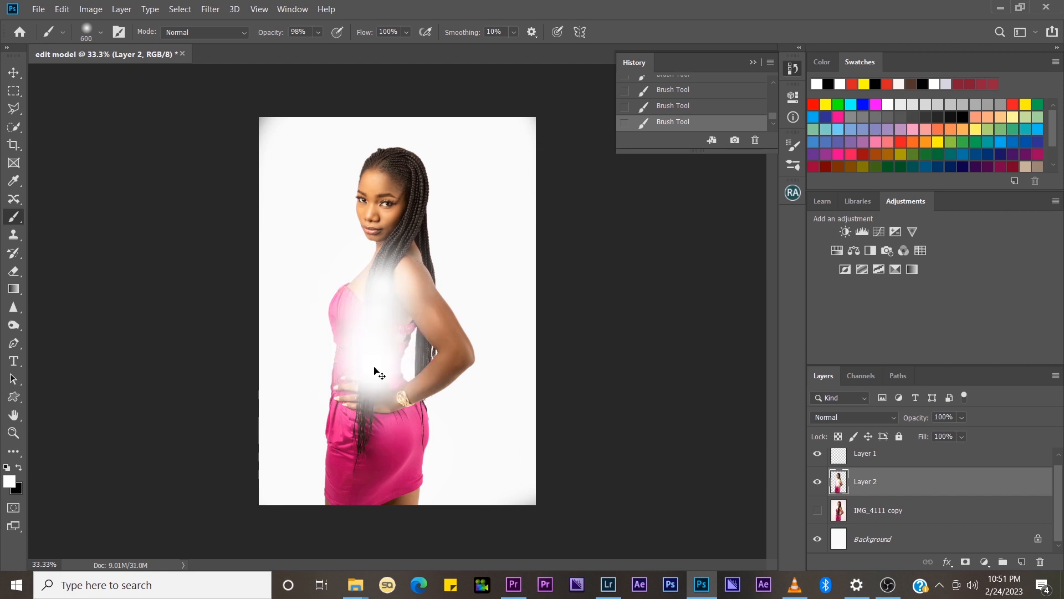
key(ctrl+z)
key(ctrl+z)
key(ctrl+z)
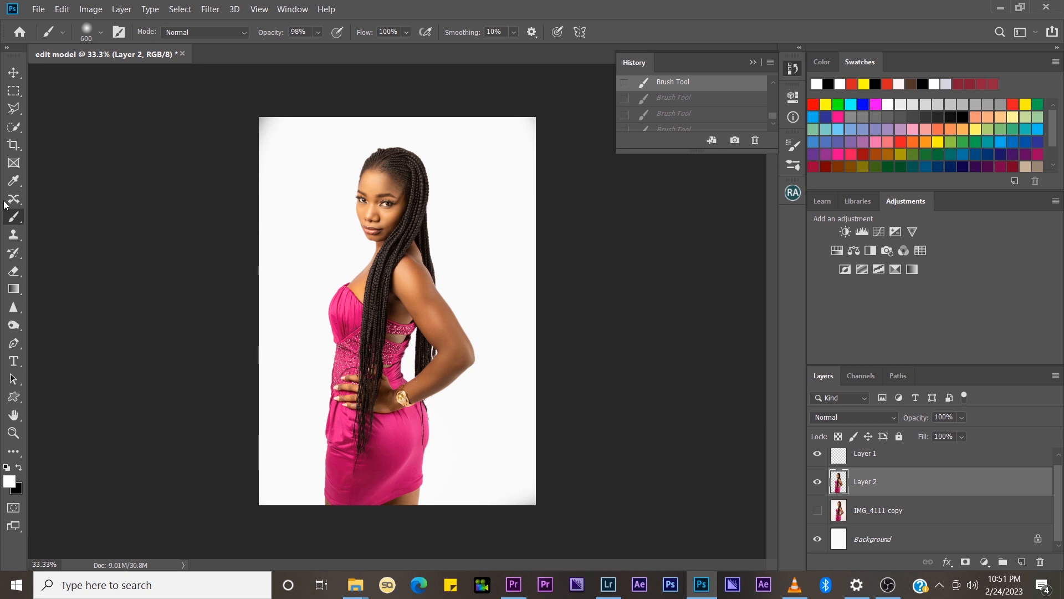
- Switch to the Mixer Brush Tool and bring the model's face on Layer 2 into close view
right_click(22, 226)
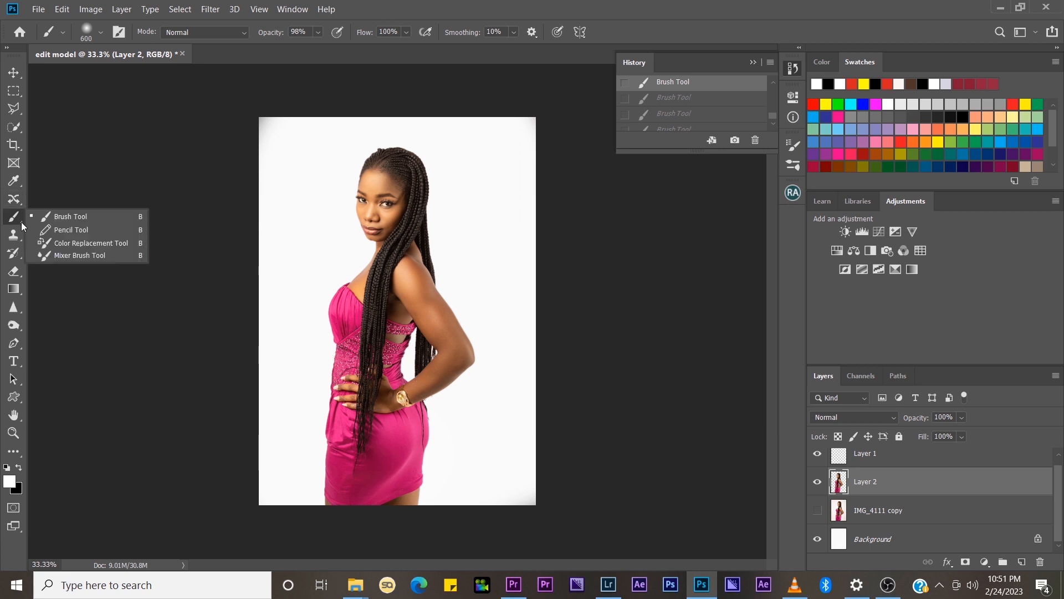
click(62, 256)
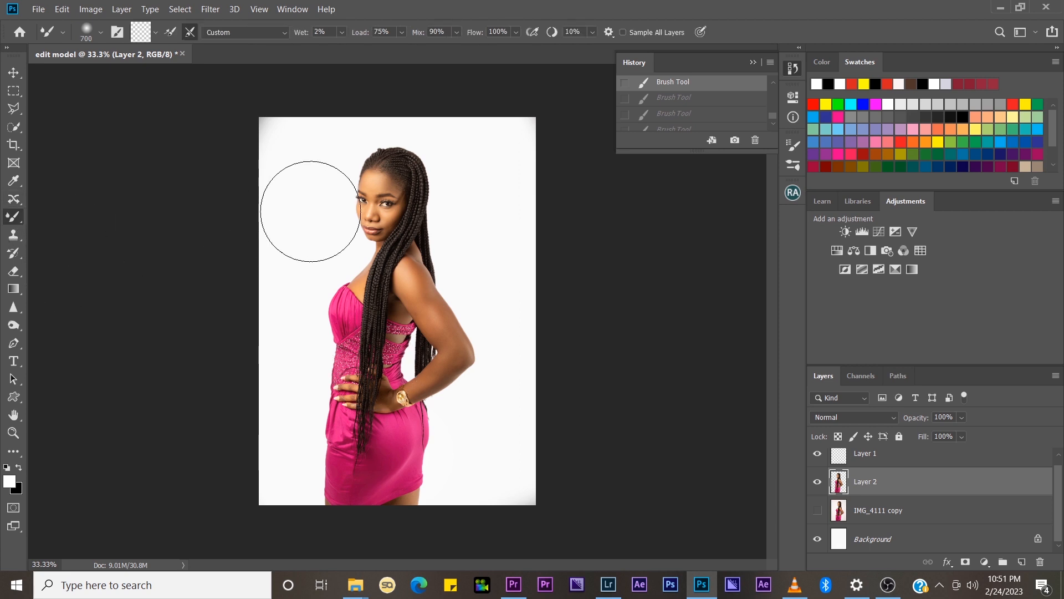
key(z)
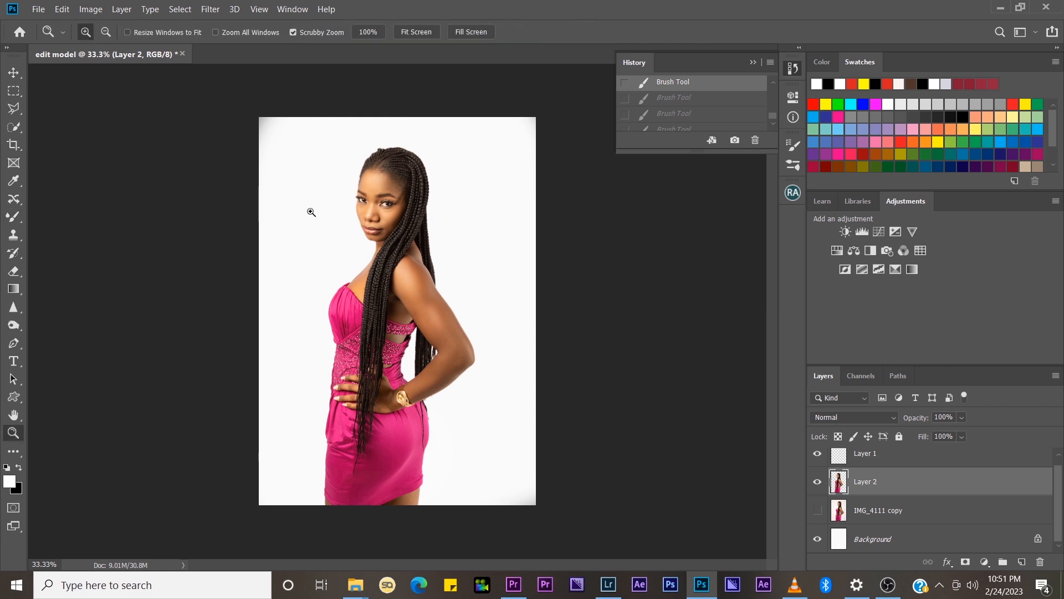
click(369, 179)
click(370, 181)
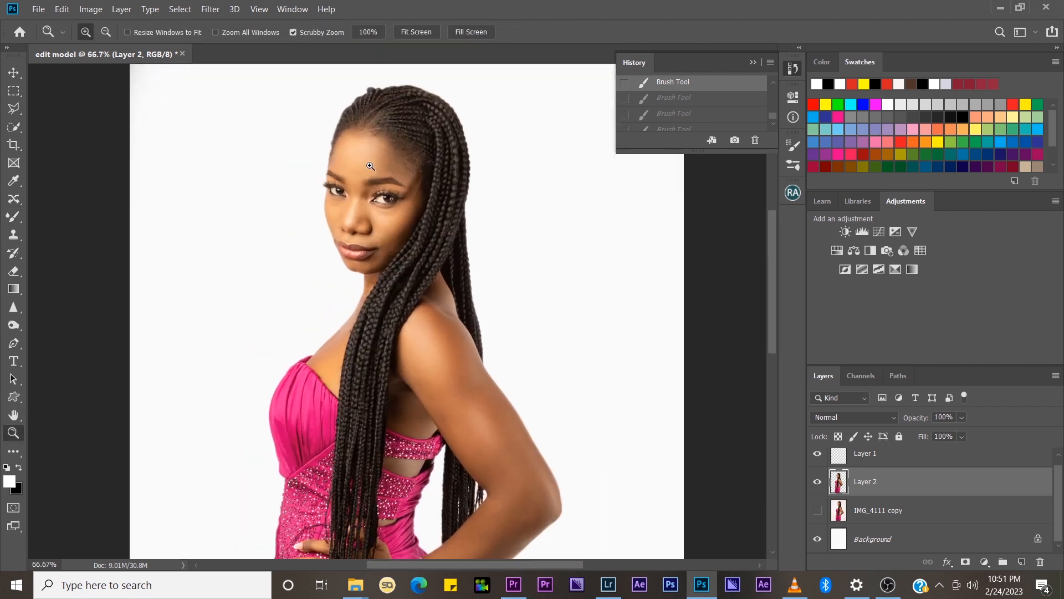
click(370, 166)
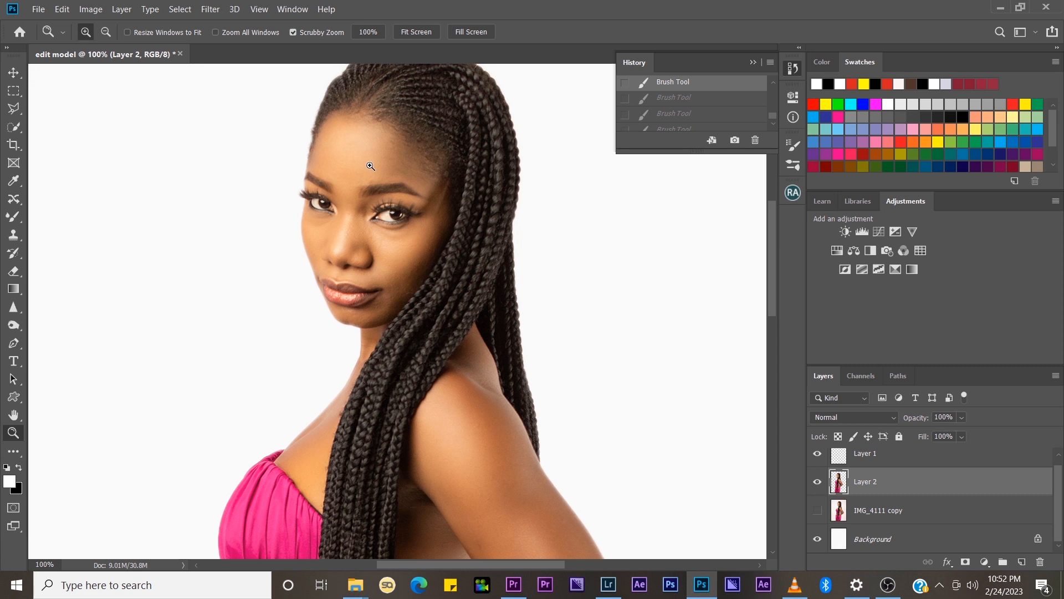
- Choose the Clone Stamp Tool, and swap Layer 2's visibility for the IMG_4111 copy layer, making that copy active
click(18, 240)
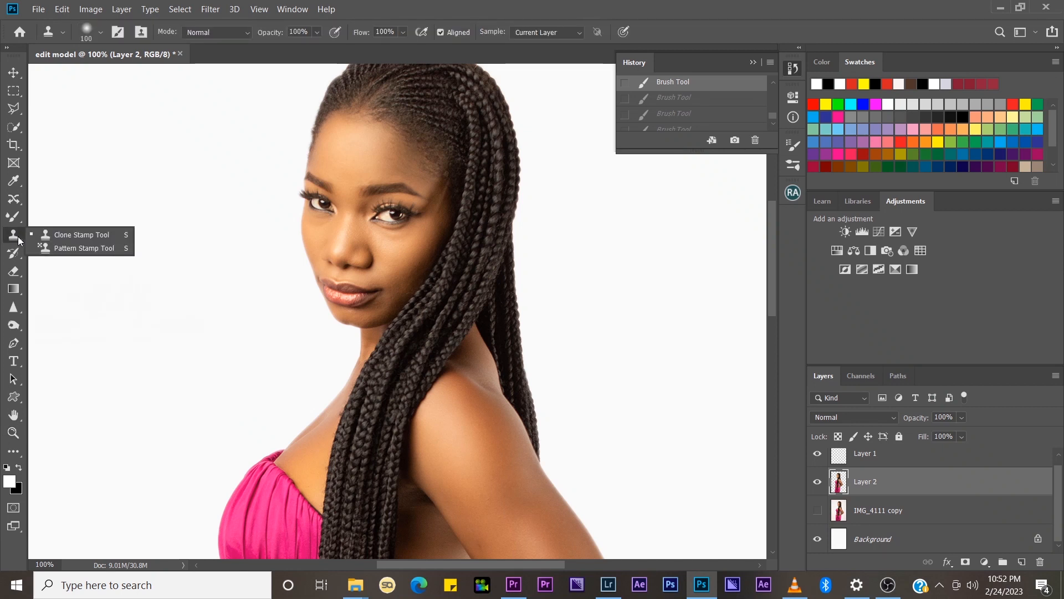
click(81, 239)
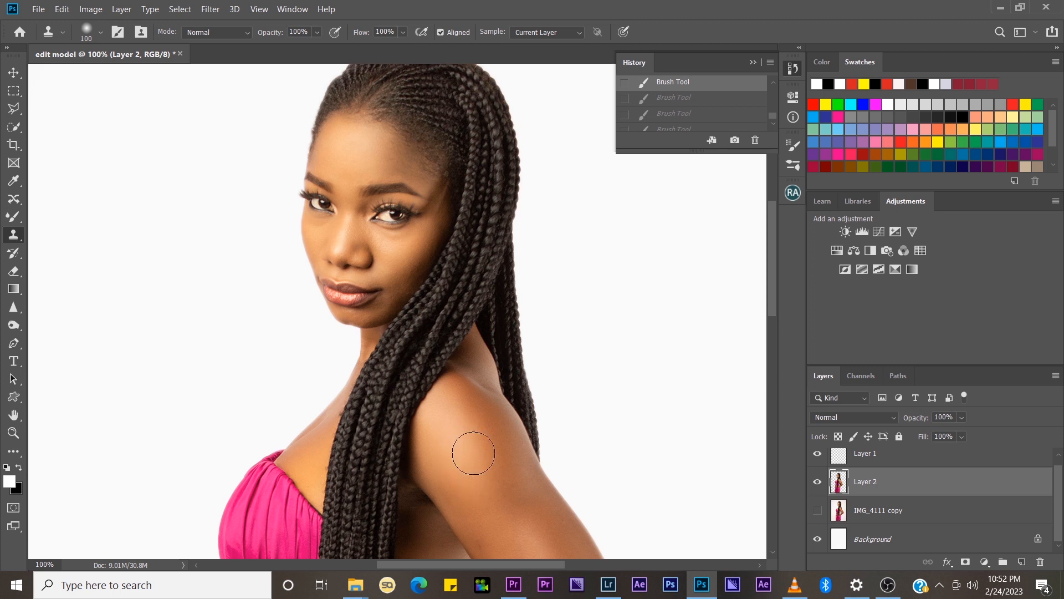
key(ctrl+minus)
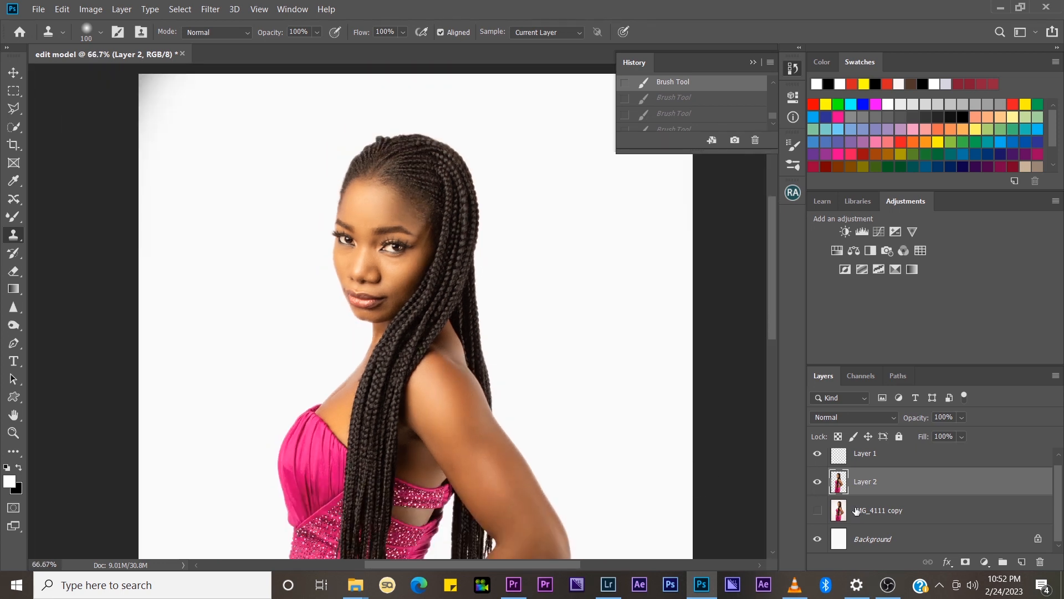
click(817, 483)
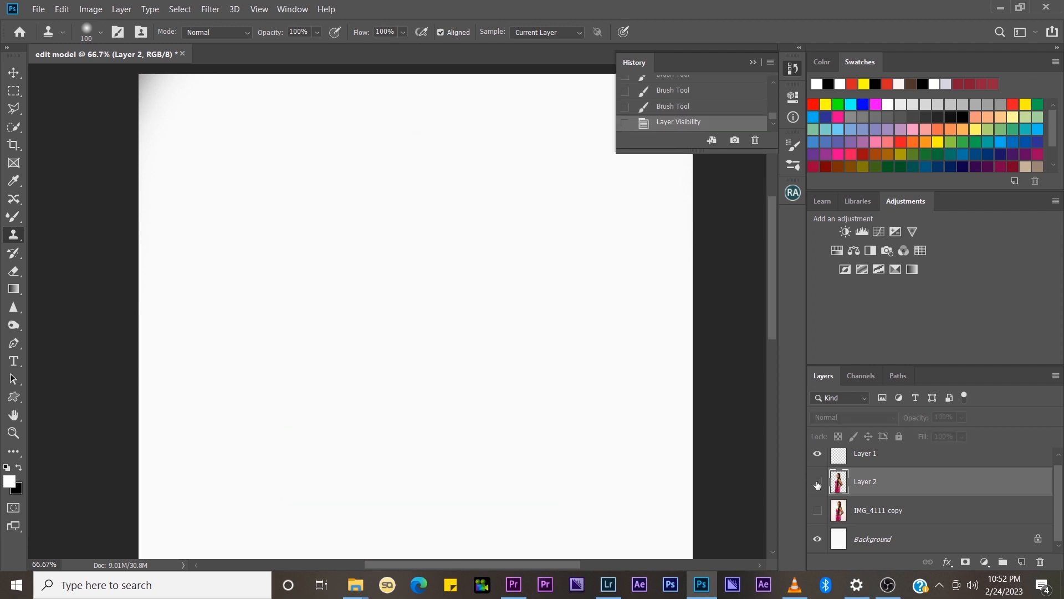
click(819, 510)
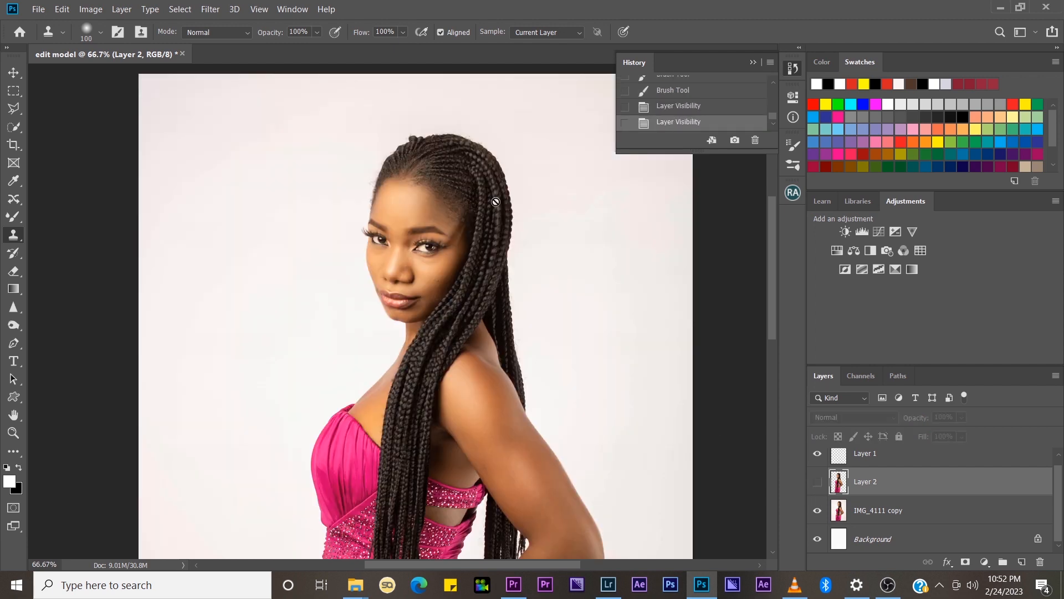
key(z)
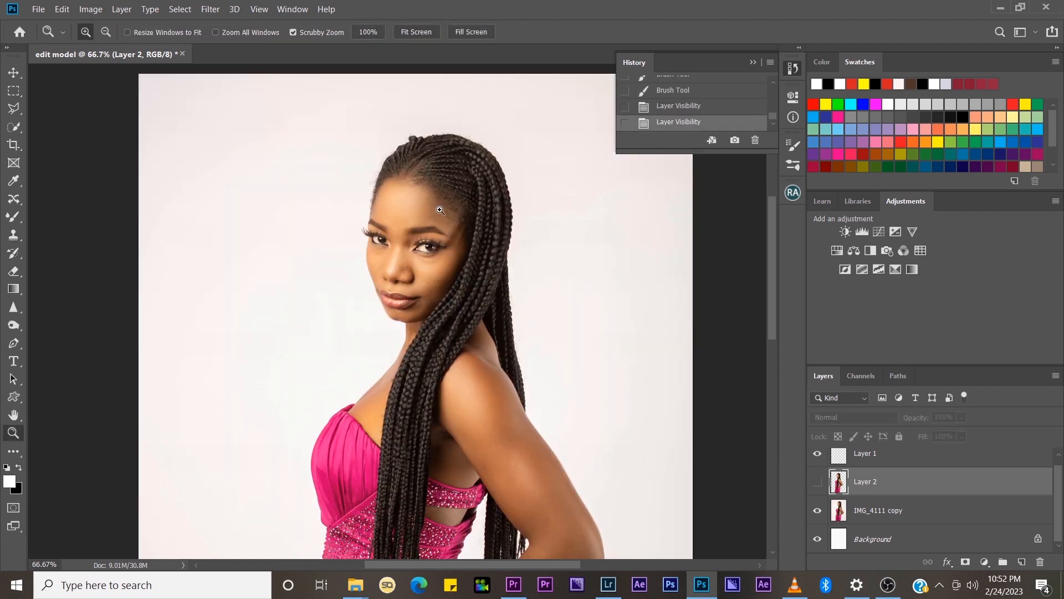
double_click(385, 165)
click(385, 165)
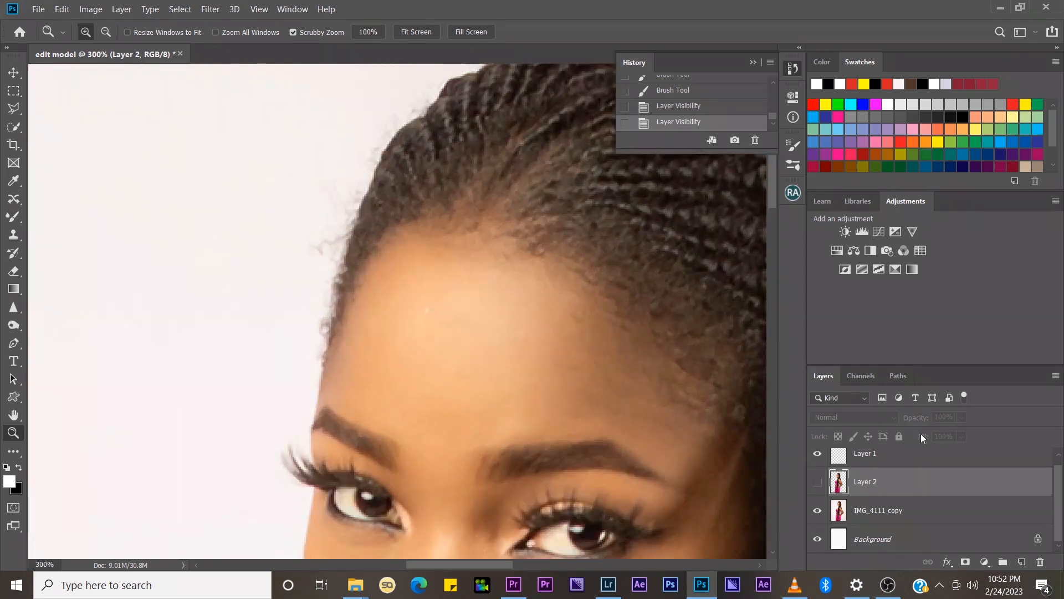
click(882, 513)
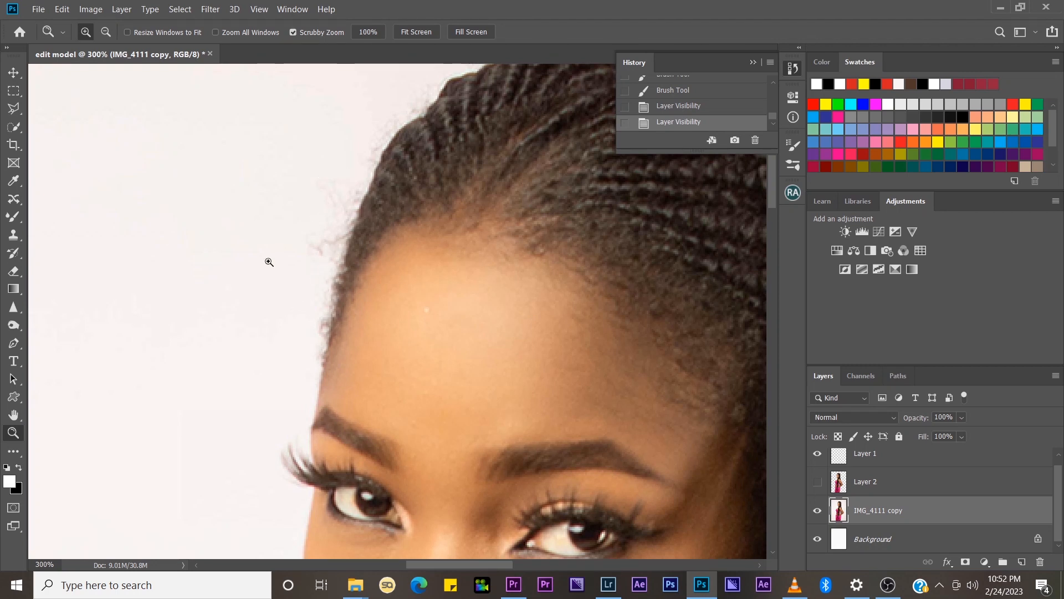
- Try cloning sampled background over the stray hairs beside the forehead with a 45 px Clone Stamp, and undo the stroke
key(s)
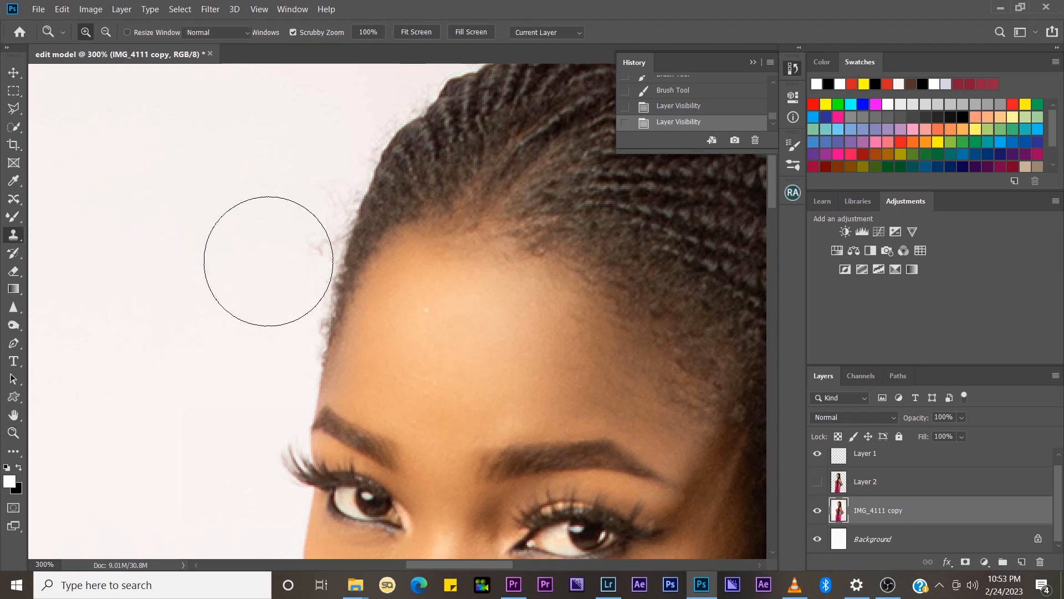
key(bracketleft)
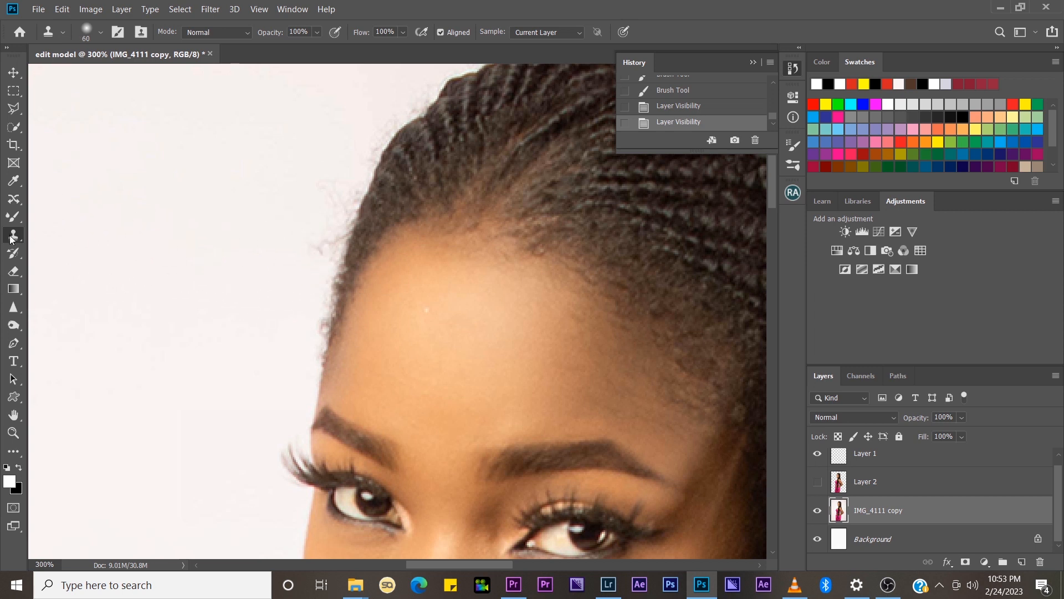
key(bracketleft)
key(bracketleft)
key(alt)
alt+click(221, 358)
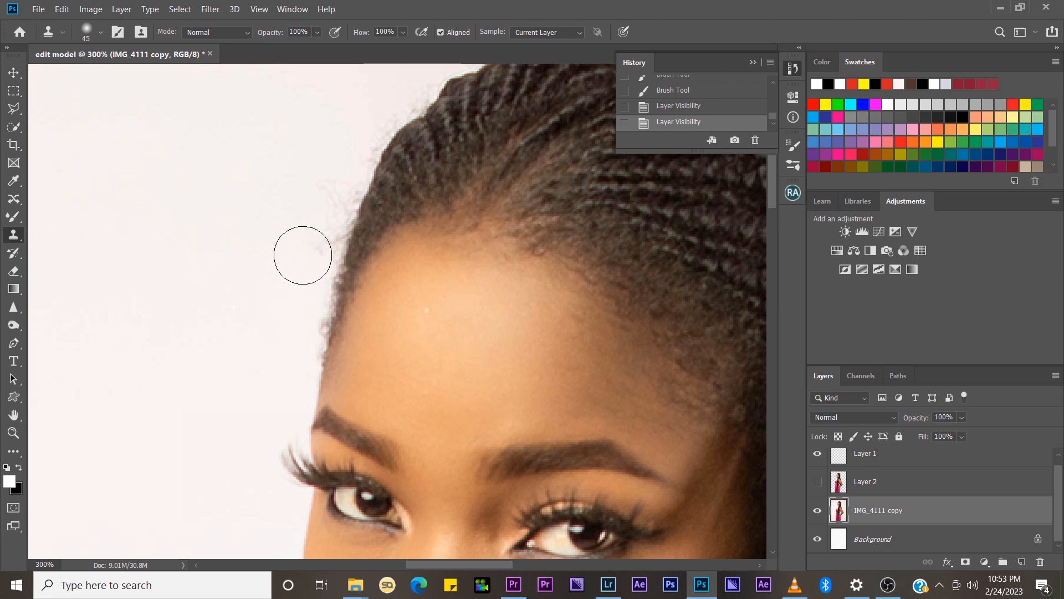
mouse_move(303, 255)
mouse_down()
mouse_move(299, 236)
mouse_move(306, 247)
mouse_move(313, 230)
mouse_up()
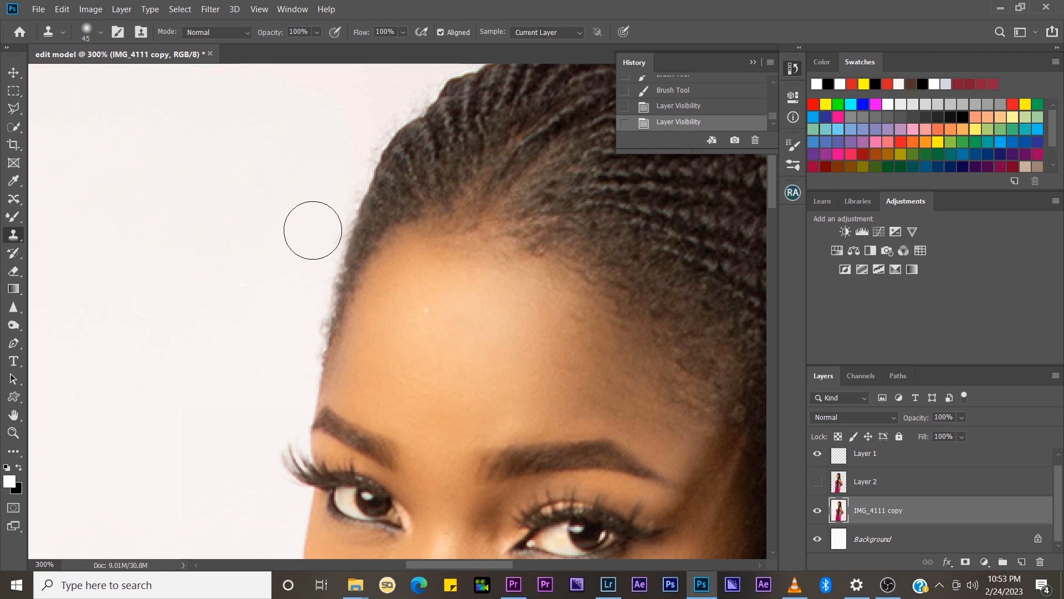
drag(312, 230, 301, 249)
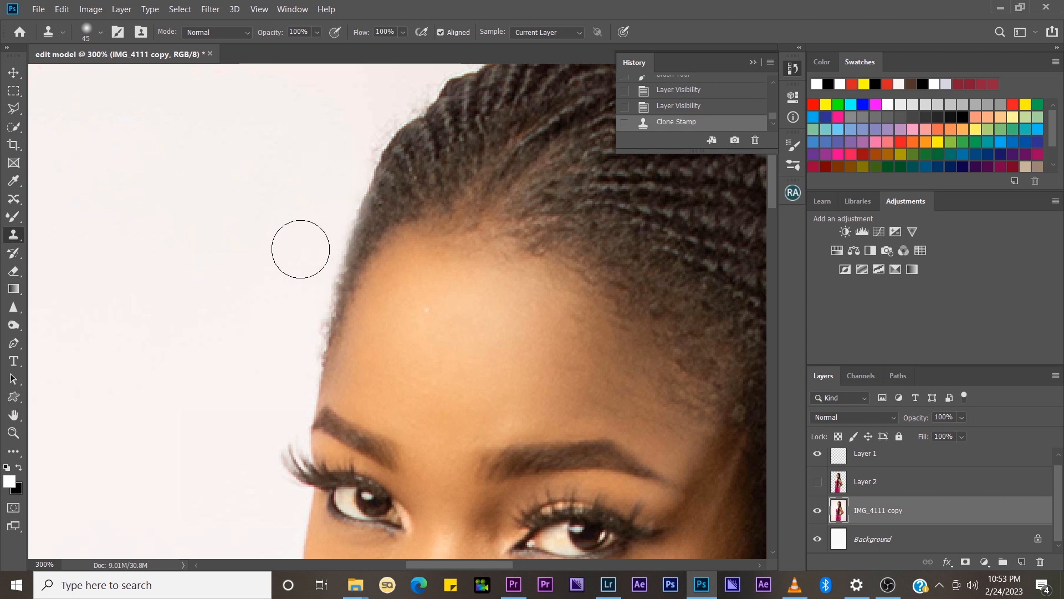
key(ctrl+z)
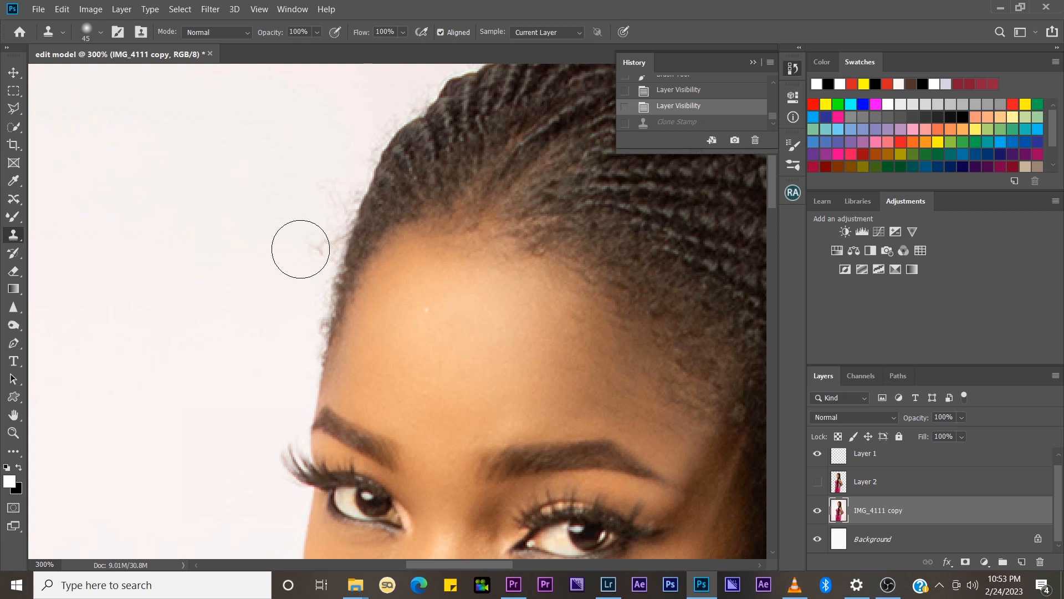
- Clone the sampled background over the stray hairs beside the forehead with the Clone Stamp reduced to 25 px
key(bracketleft)
key(bracketleft)
mouse_move(300, 286)
mouse_down()
mouse_move(327, 201)
mouse_move(313, 263)
mouse_up()
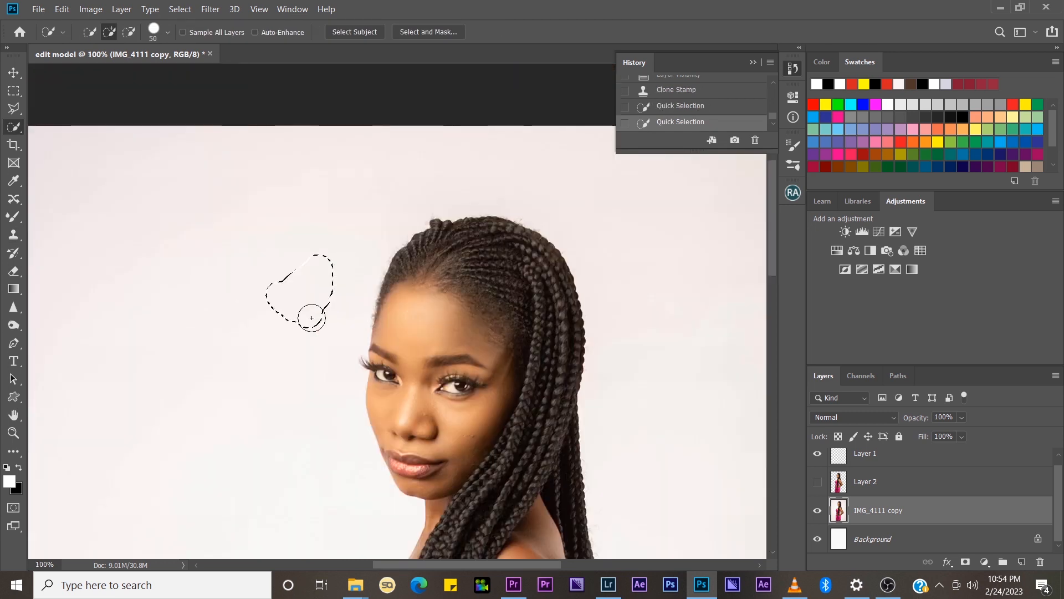
- Extend the quick selection with a larger brush over the whole background in front of the model, up to her hairline
key(bracketright)
key(bracketright)
key(bracketright)
key(bracketright)
key(bracketright)
mouse_move(311, 318)
mouse_down()
mouse_move(296, 368)
mouse_move(298, 427)
mouse_move(66, 416)
mouse_up()
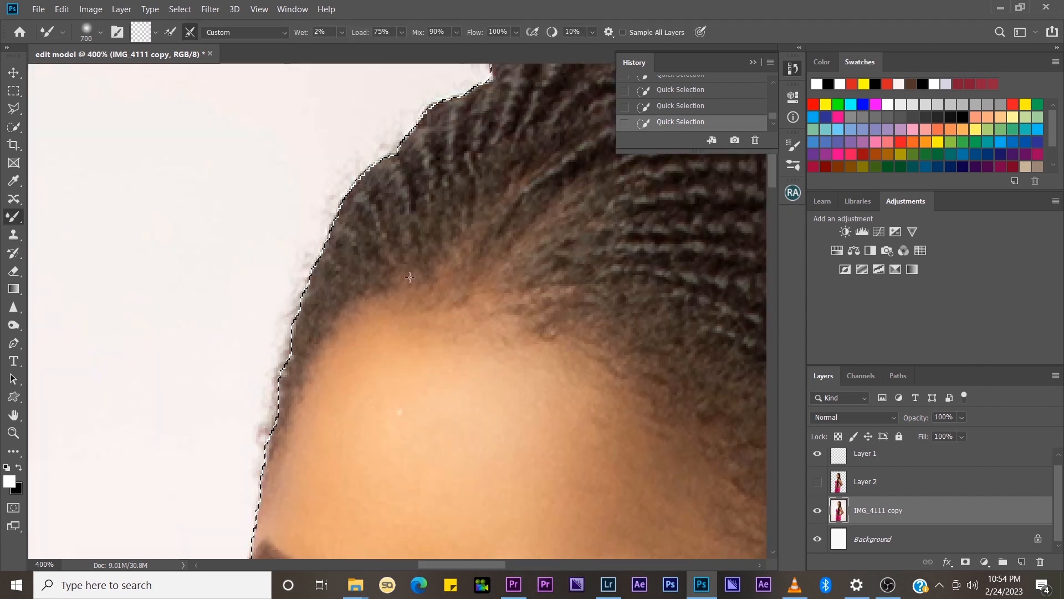
- Clone background over the stray hairs inside the selection with a 45 px Clone Stamp, and check the edge with the selection briefly removed
key(s)
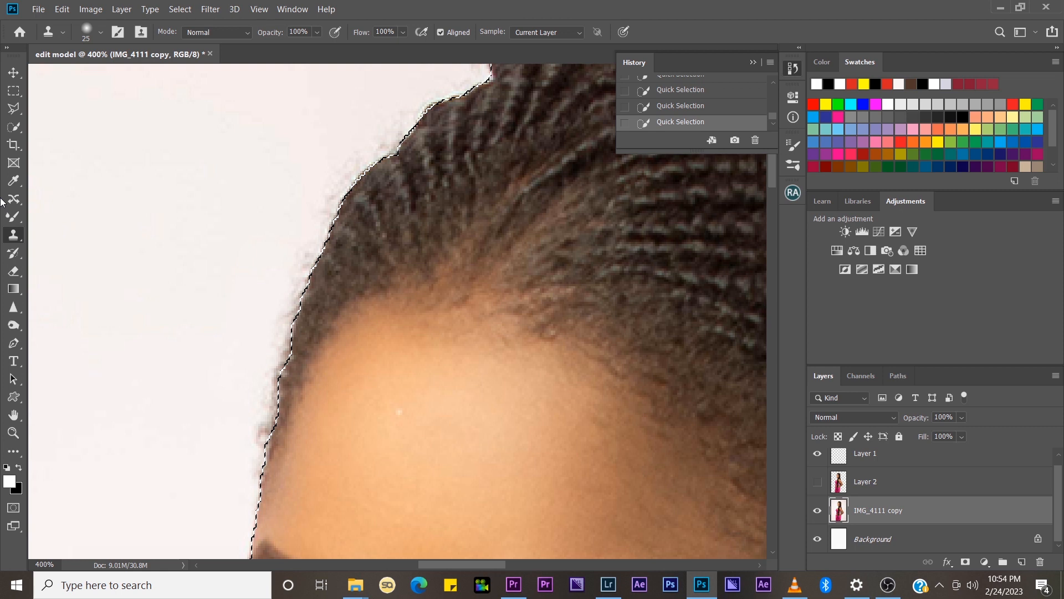
key(bracketright)
key(bracketright)
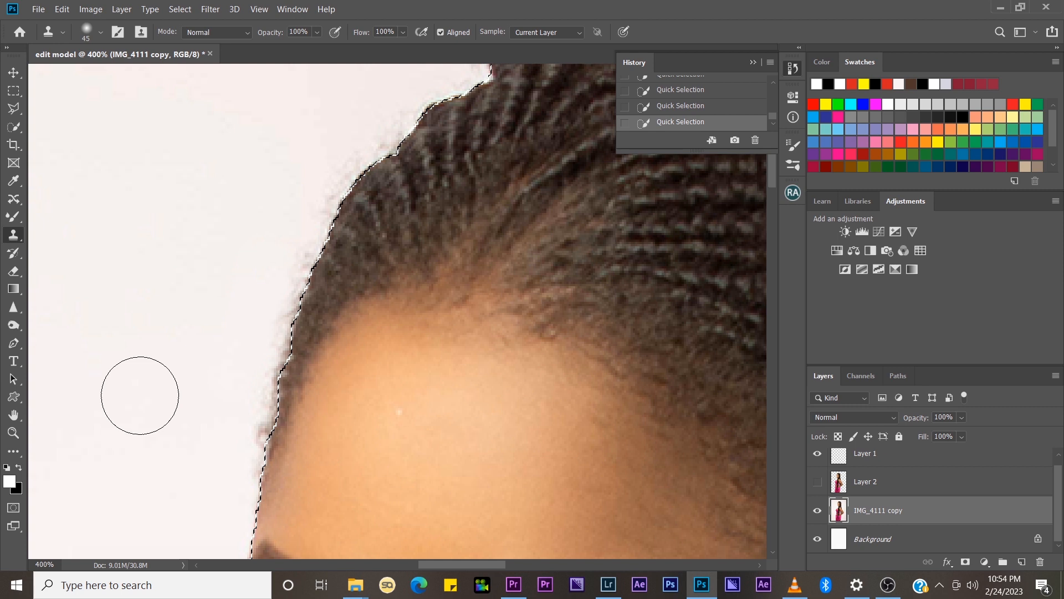
click(237, 434)
click(237, 435)
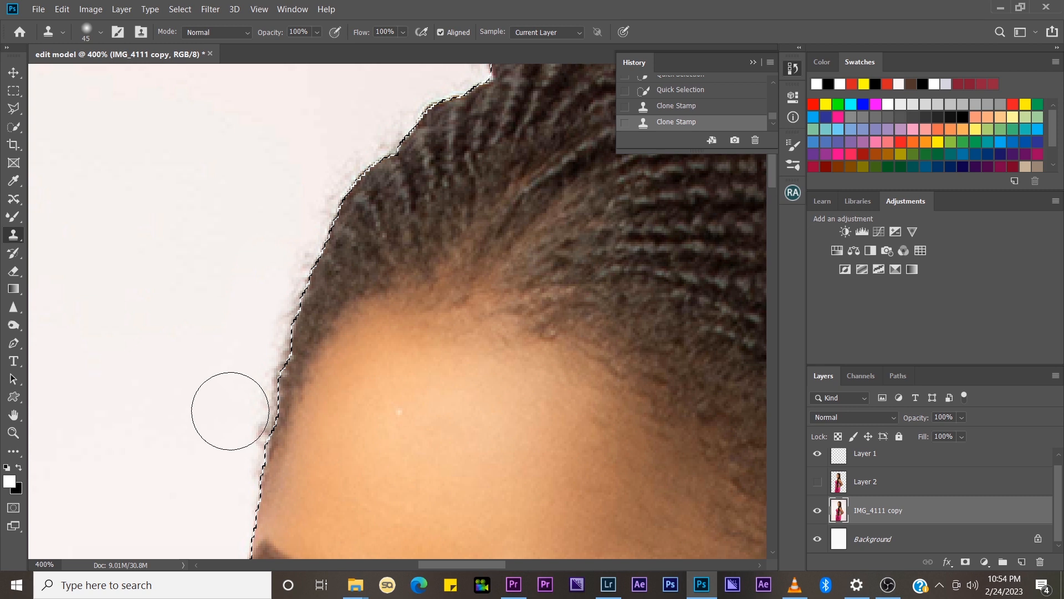
key(ctrl+d)
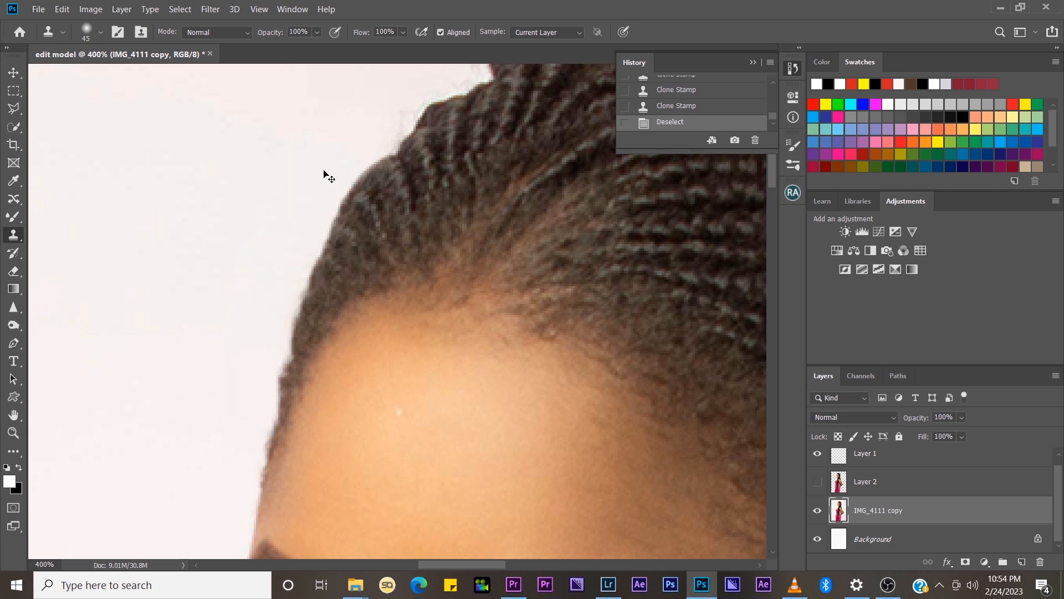
key(ctrl+z)
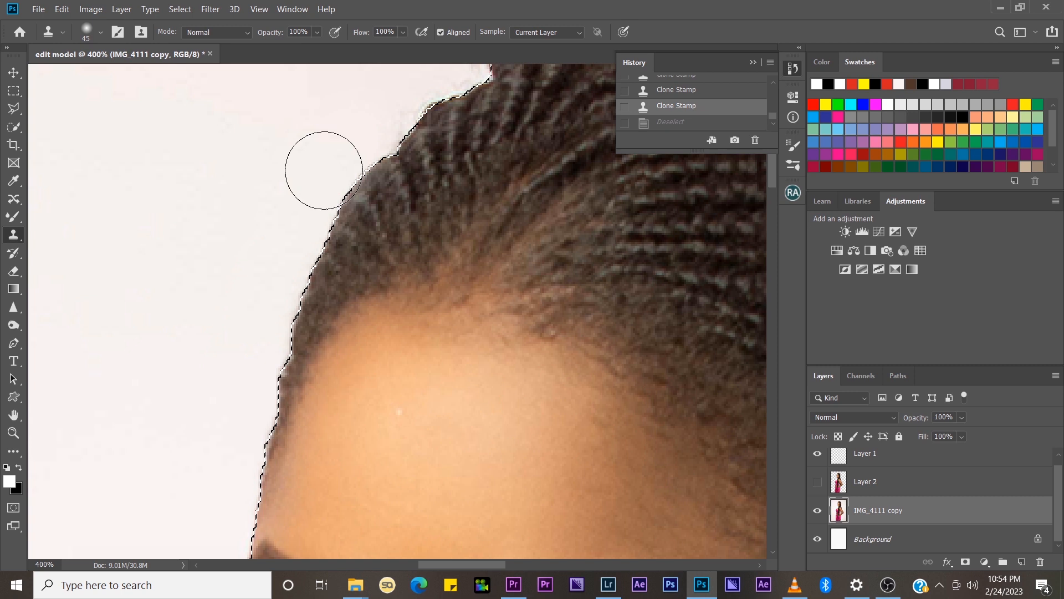
- Feather the background selection by 2 pixels
key(l)
right_click(234, 191)
click(266, 222)
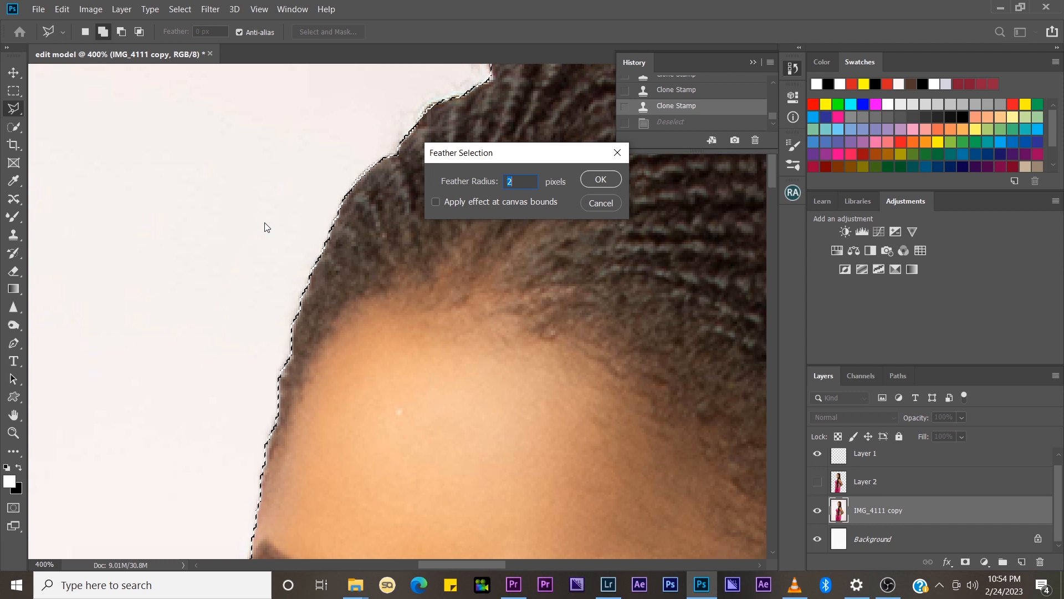
text(2)
key(Return)
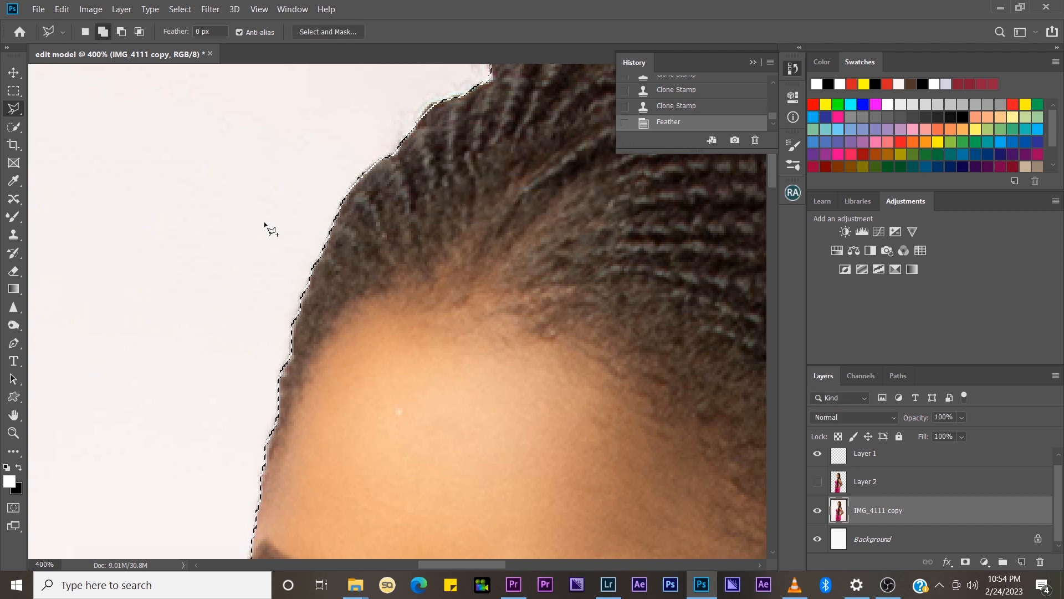
- Clone background along the model's hairline within the feathered selection using the 45 px Clone Stamp
key(b)
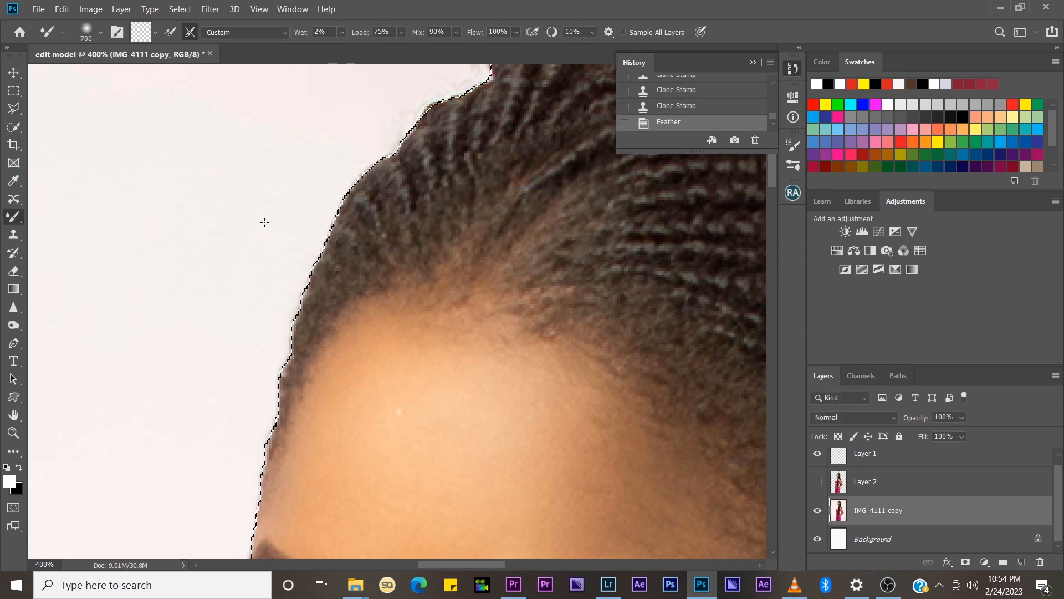
key(s)
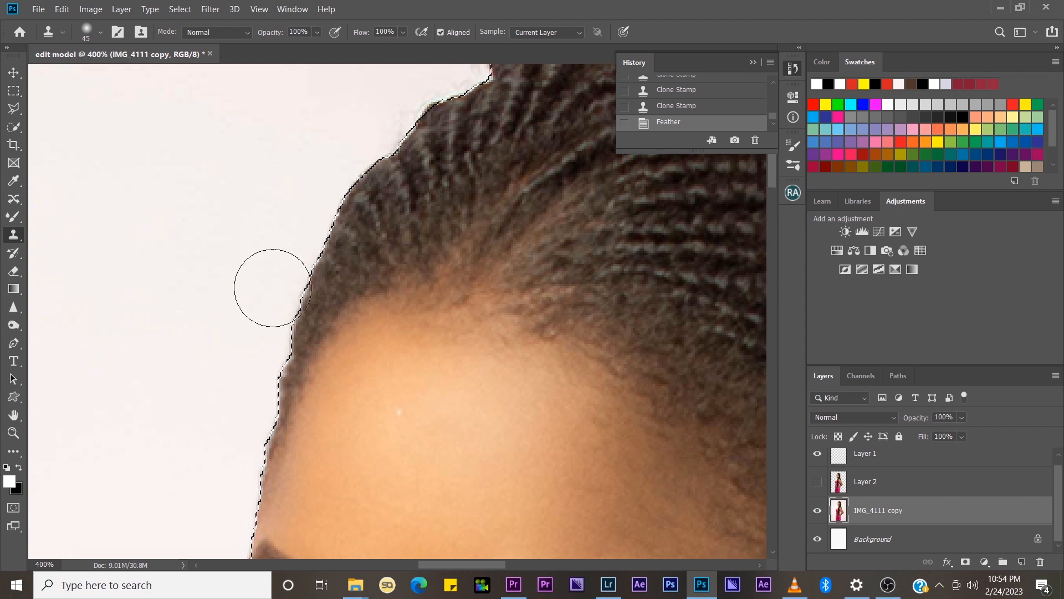
click(305, 238)
- Switch to the Gradient Tool and clear the background selection
key(ctrl+minus)
key(ctrl+minus)
key(ctrl+minus)
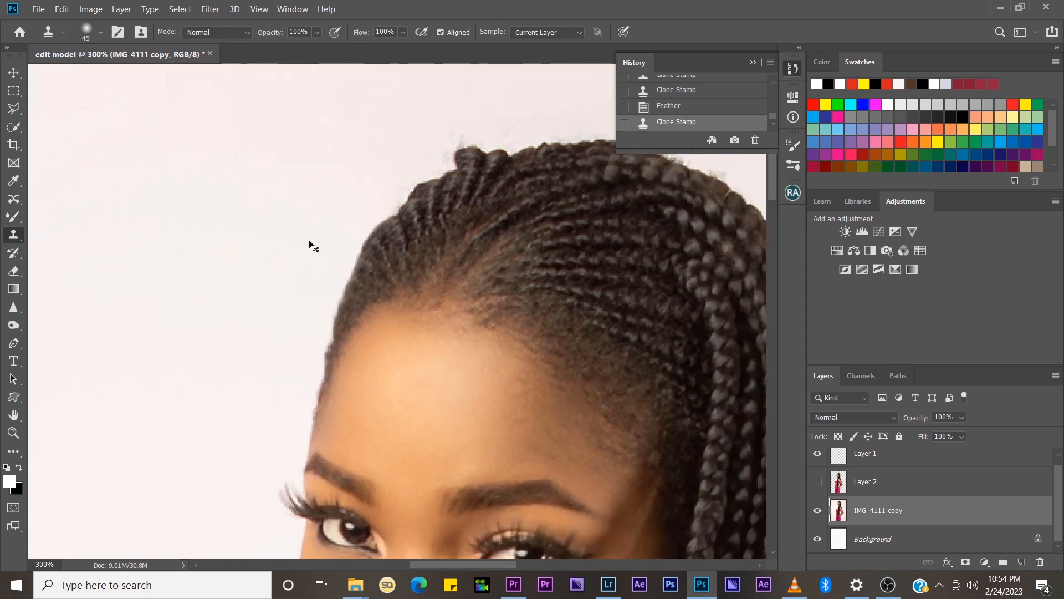
key(ctrl+minus)
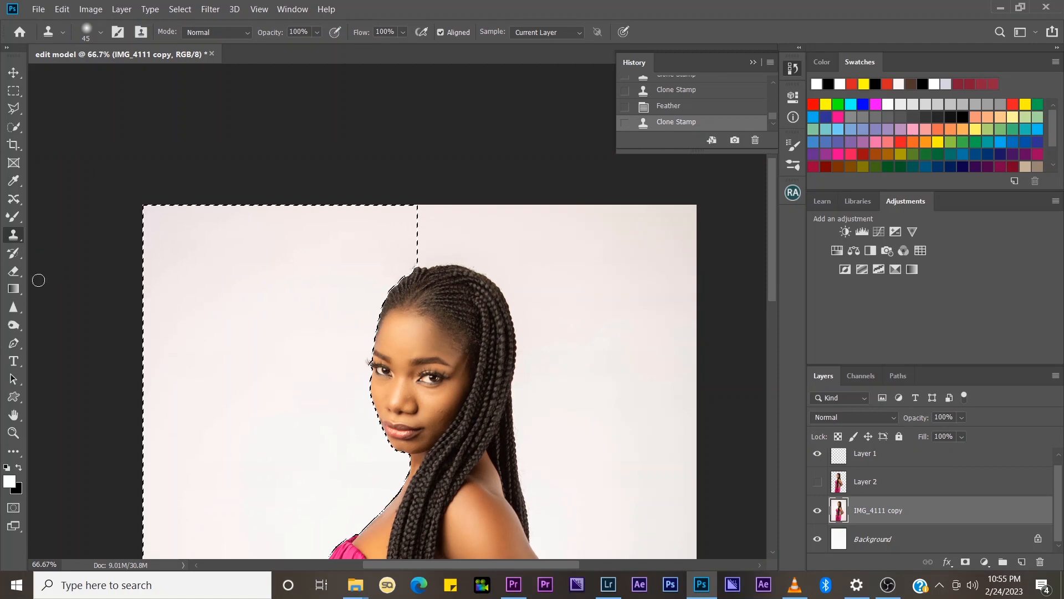
key(ctrl+minus)
key(ctrl+minus)
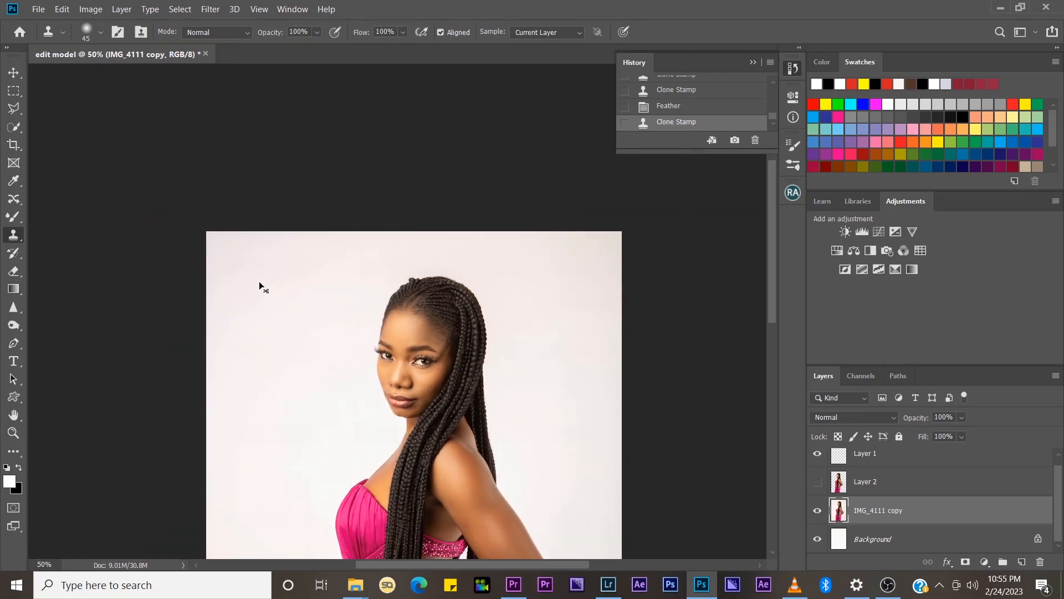
click(18, 289)
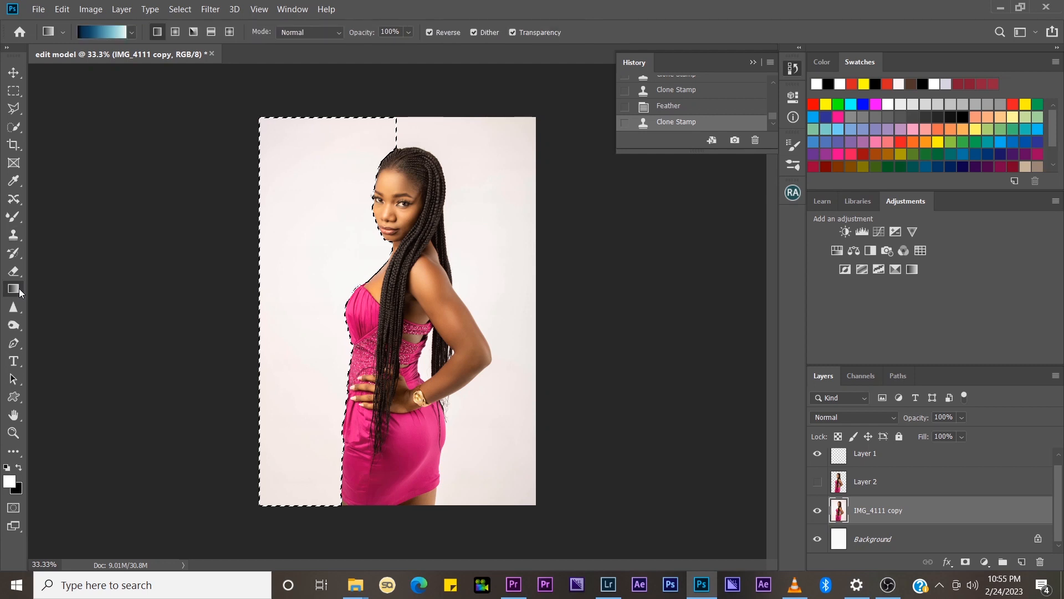
key(ctrl+d)
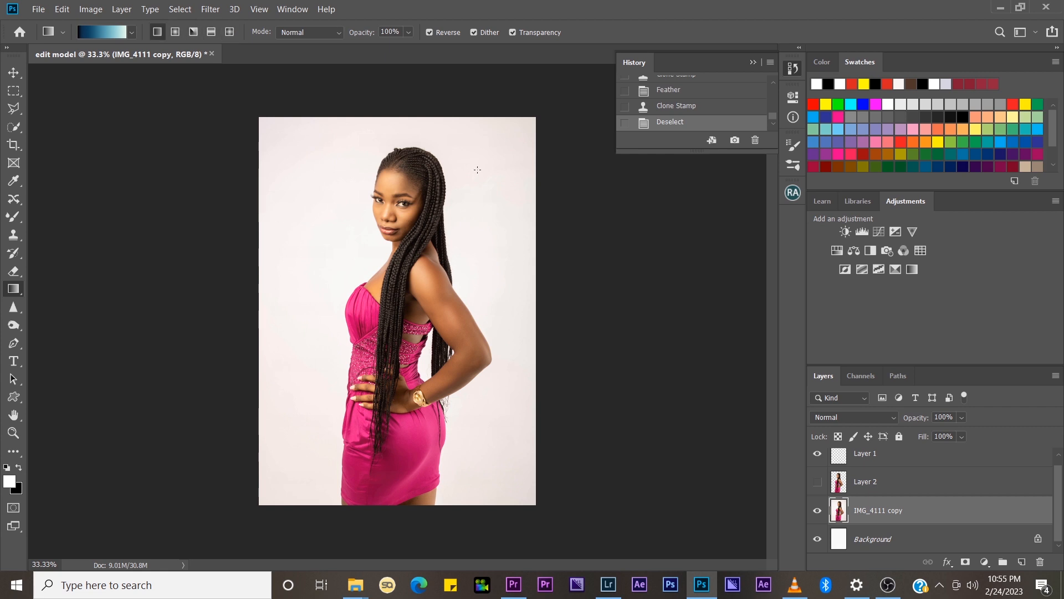
- Load the Blue 1 gradient preset for editing and recolour its 2% stop to teal 6ad0c8
click(103, 33)
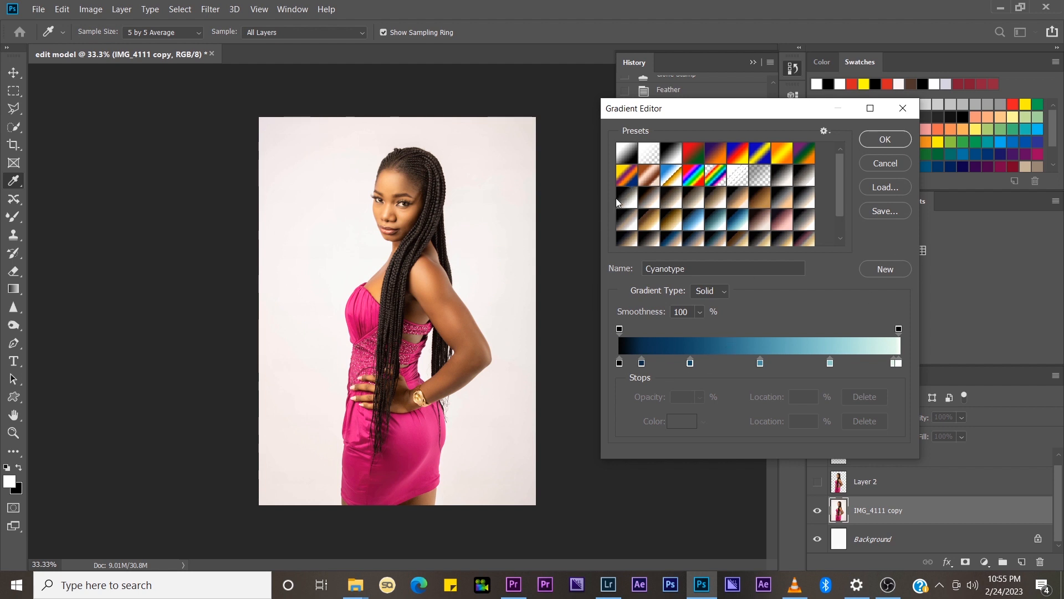
click(652, 221)
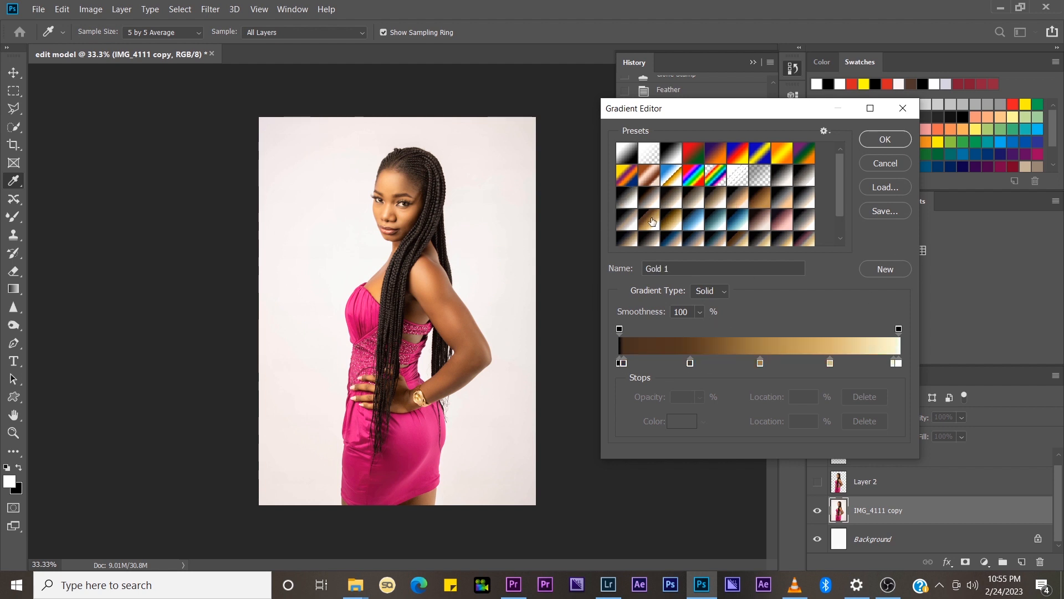
click(700, 220)
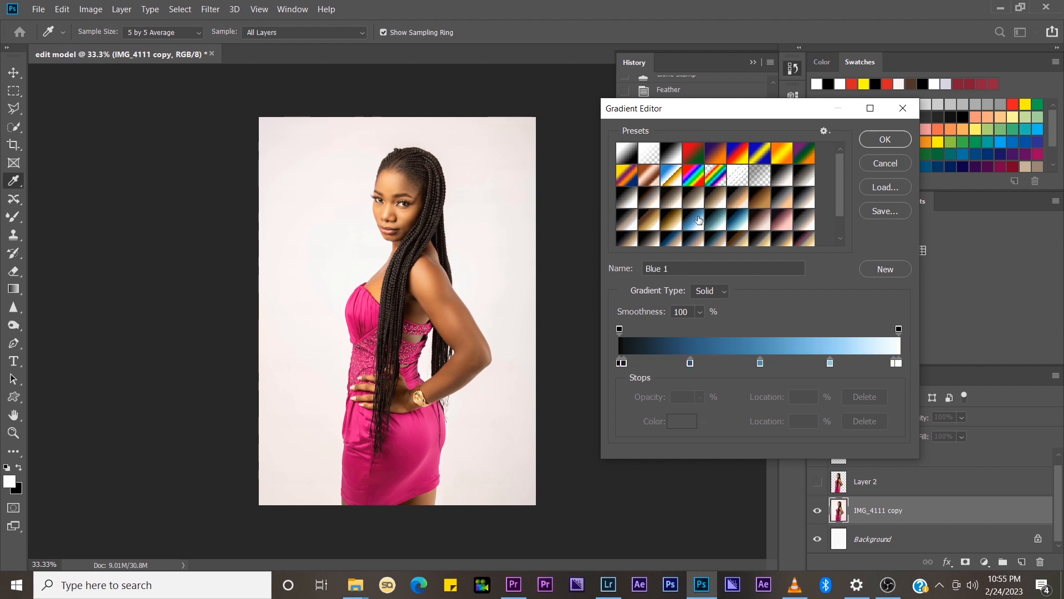
click(623, 364)
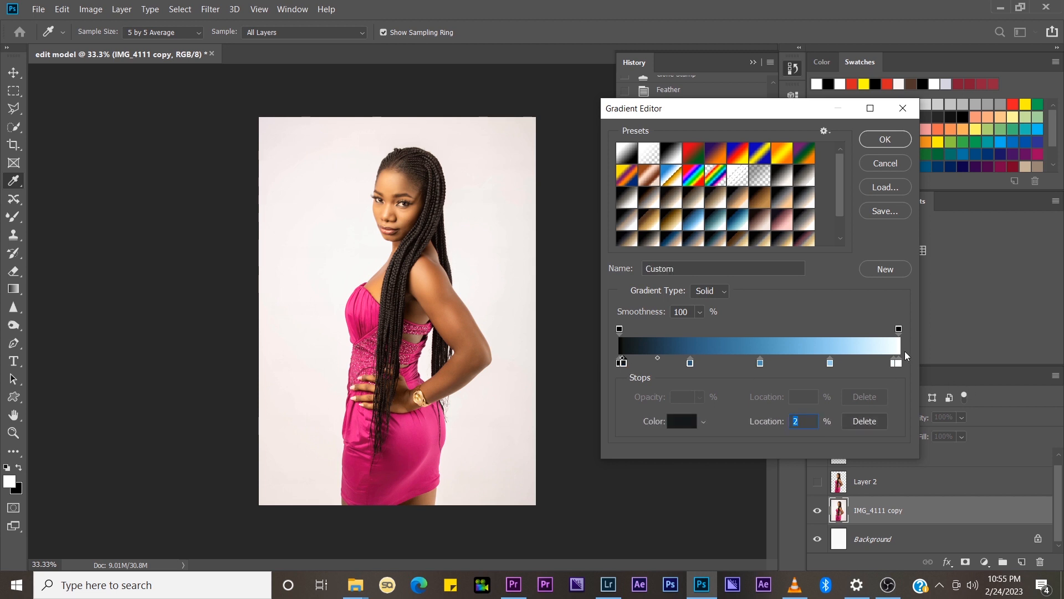
click(686, 422)
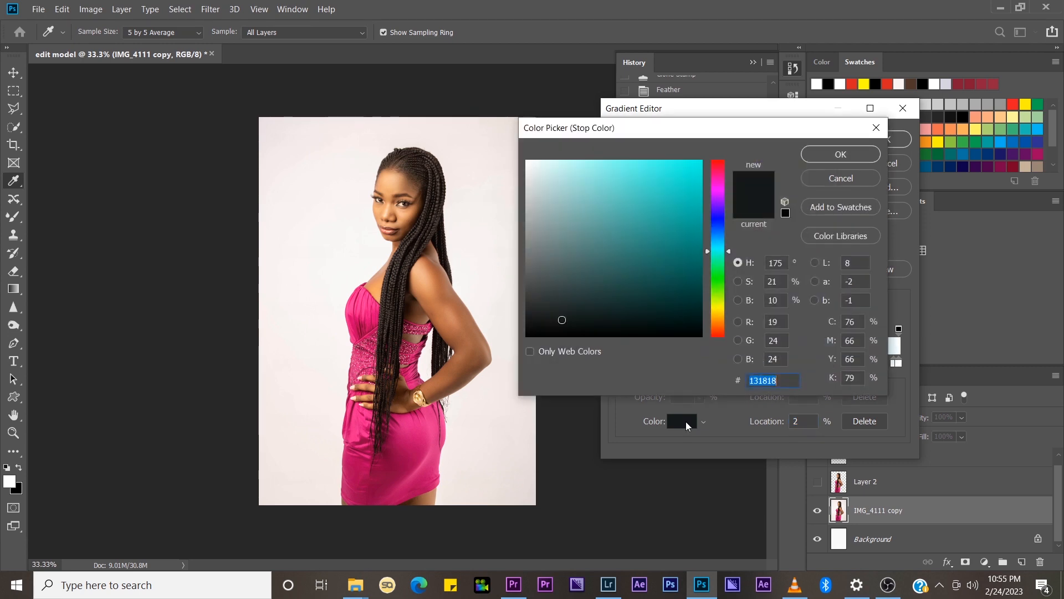
click(613, 193)
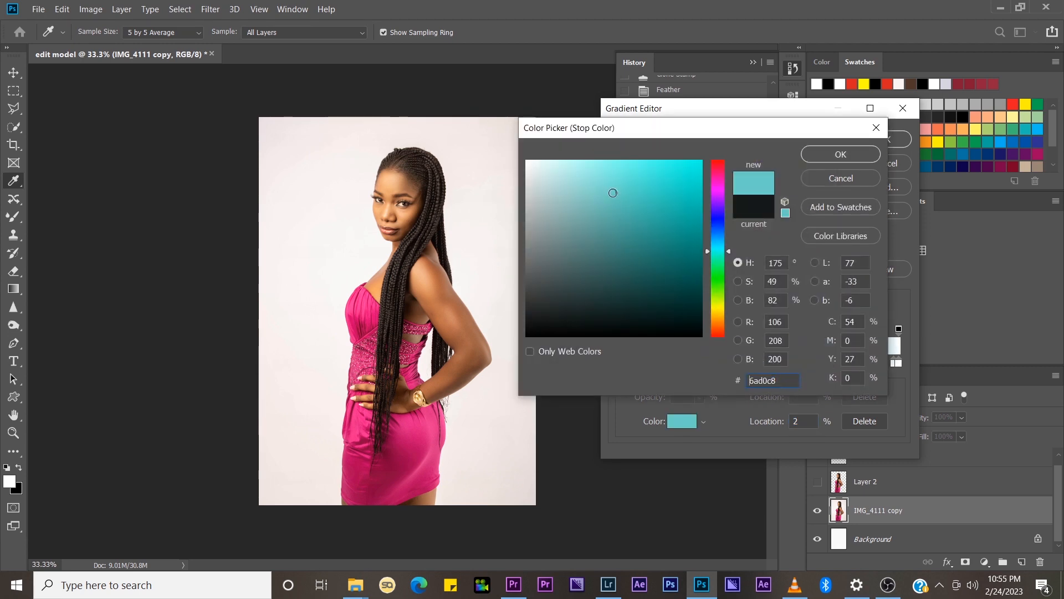
click(840, 154)
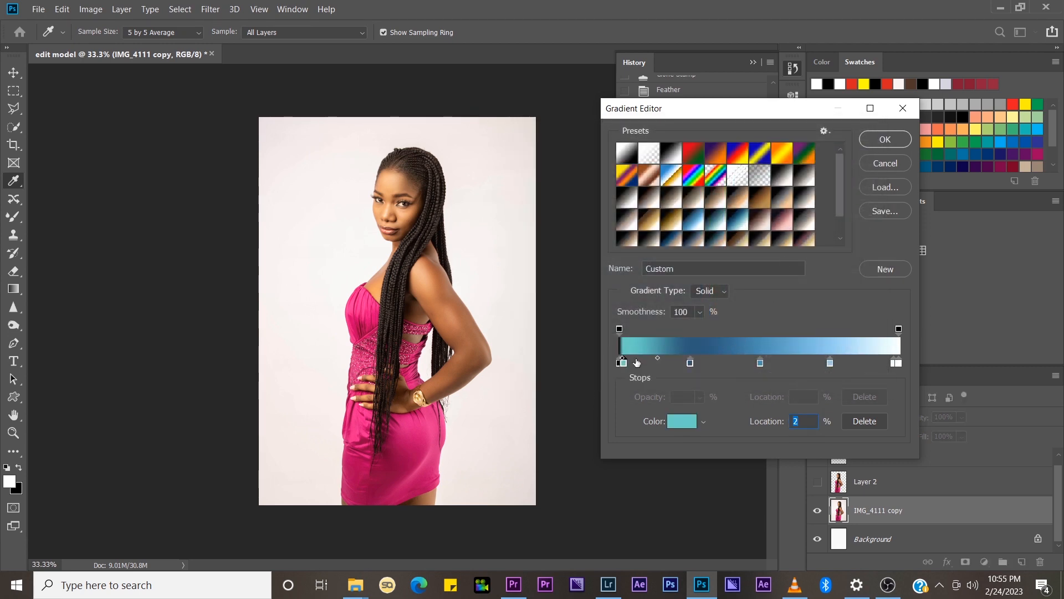
- Recolour the gradient's 25% stop to a near-black blue
click(691, 363)
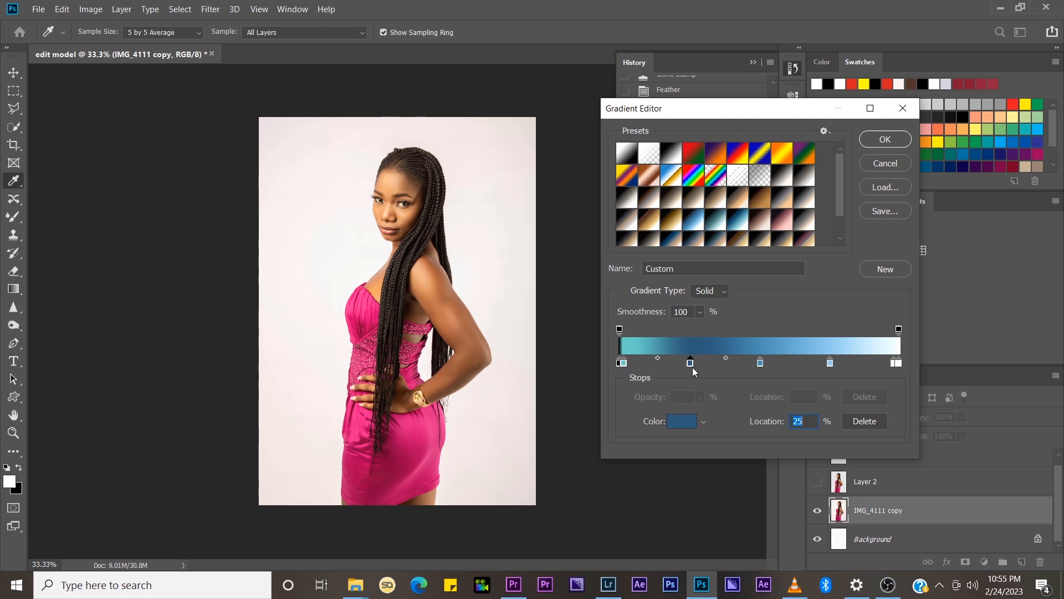
click(687, 420)
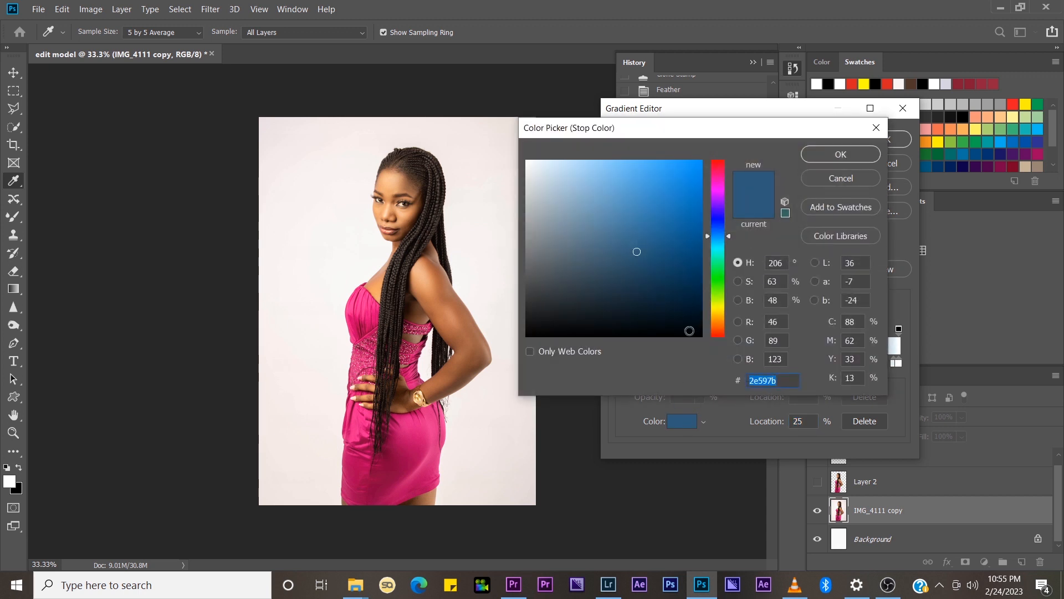
click(688, 329)
click(826, 154)
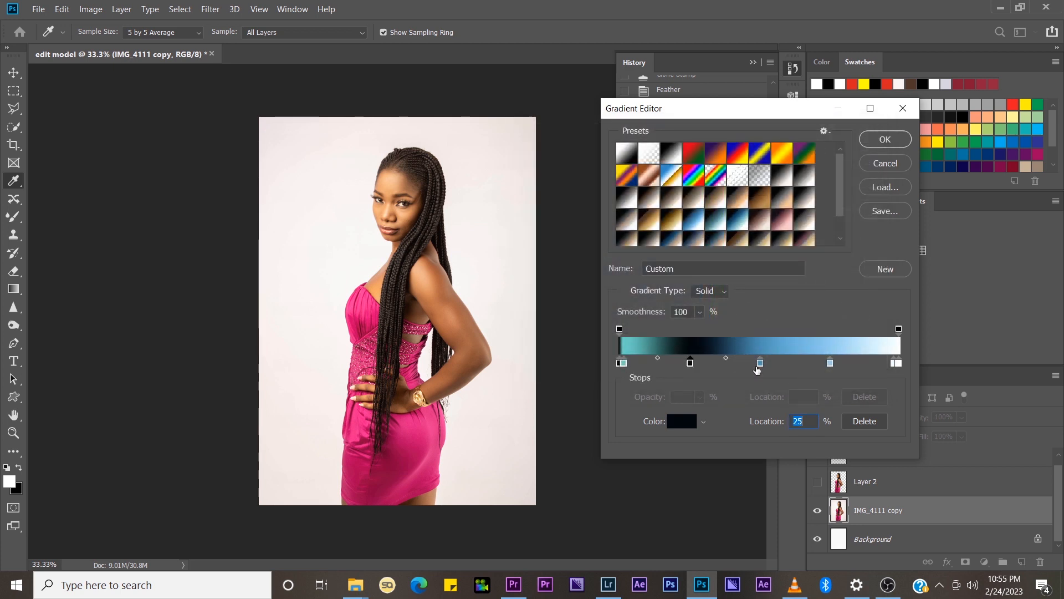
- Spread two black stops across the gradient's middle, shift the blue stops toward the light end with light blue at 86%, and accept the gradient
drag(765, 365, 858, 364)
drag(785, 364, 805, 364)
drag(690, 363, 863, 369)
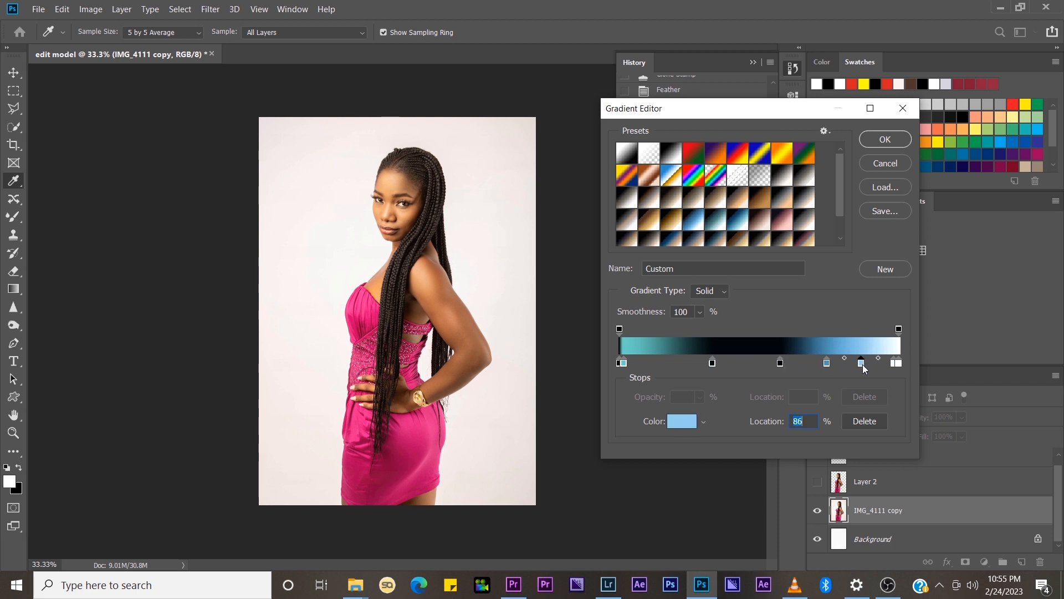
click(883, 144)
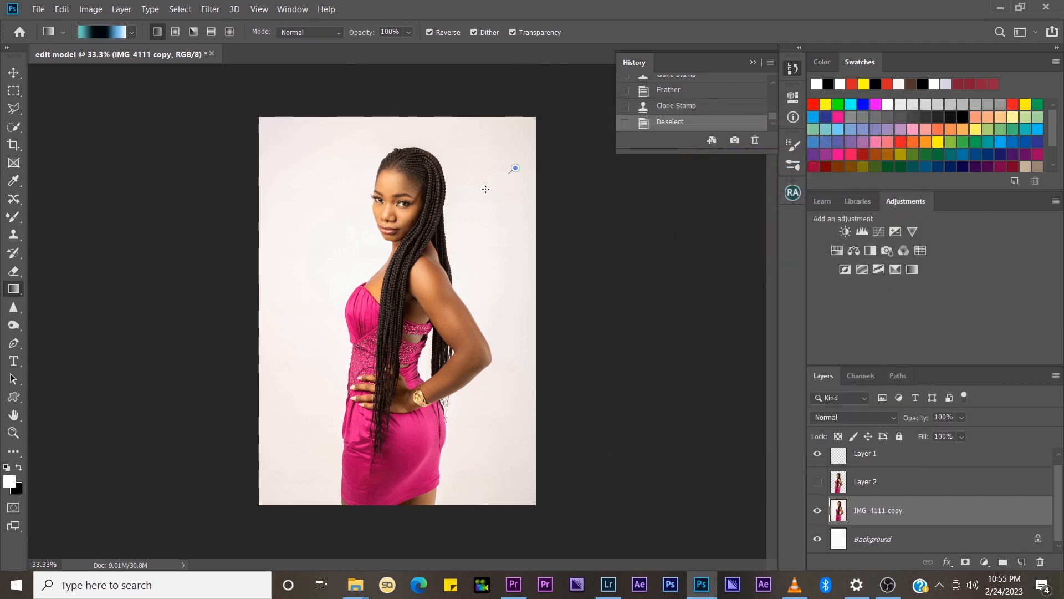
- Show Layer 2 in place of the IMG_4111 copy layer and draw a diagonal linear gradient on the Background layer
drag(516, 168, 352, 311)
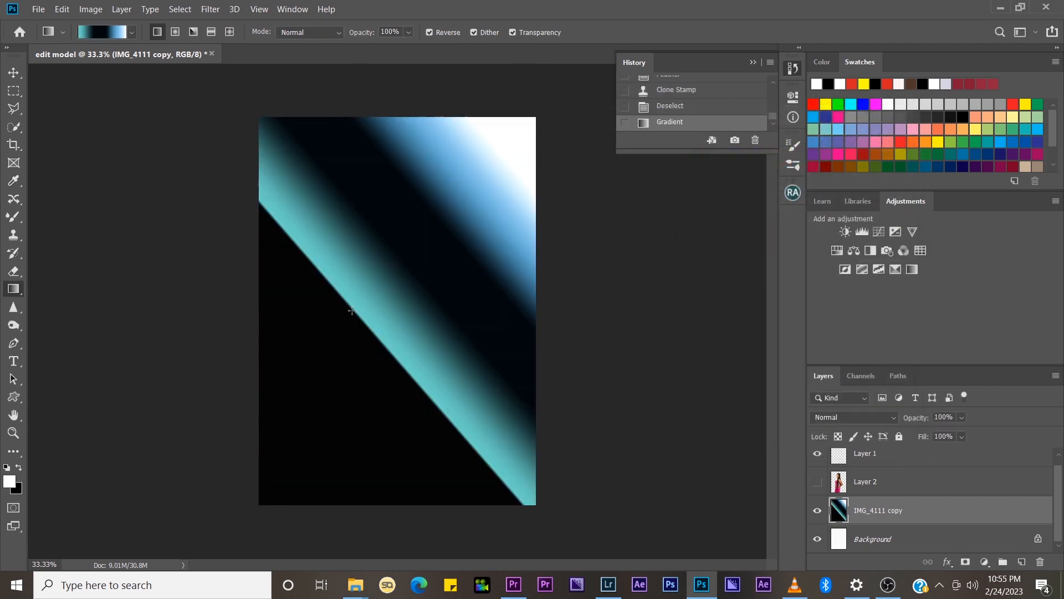
key(ctrl+z)
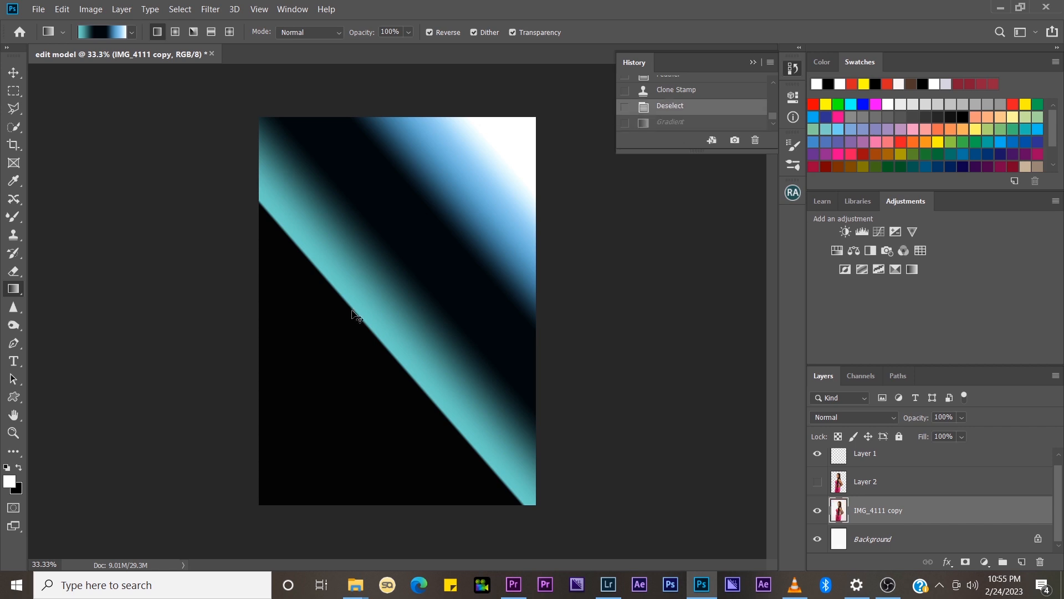
click(818, 481)
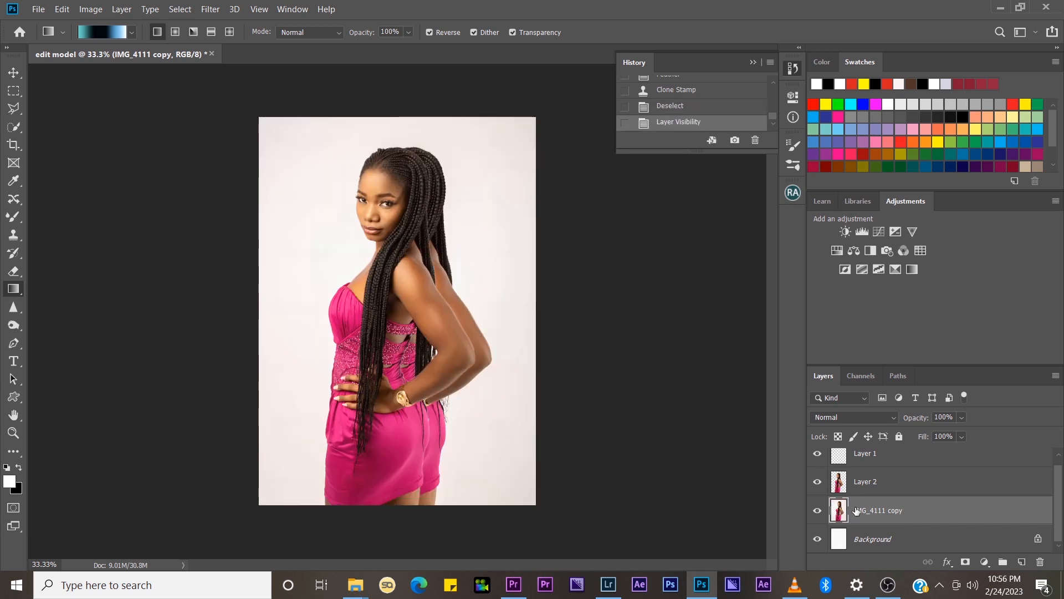
click(818, 511)
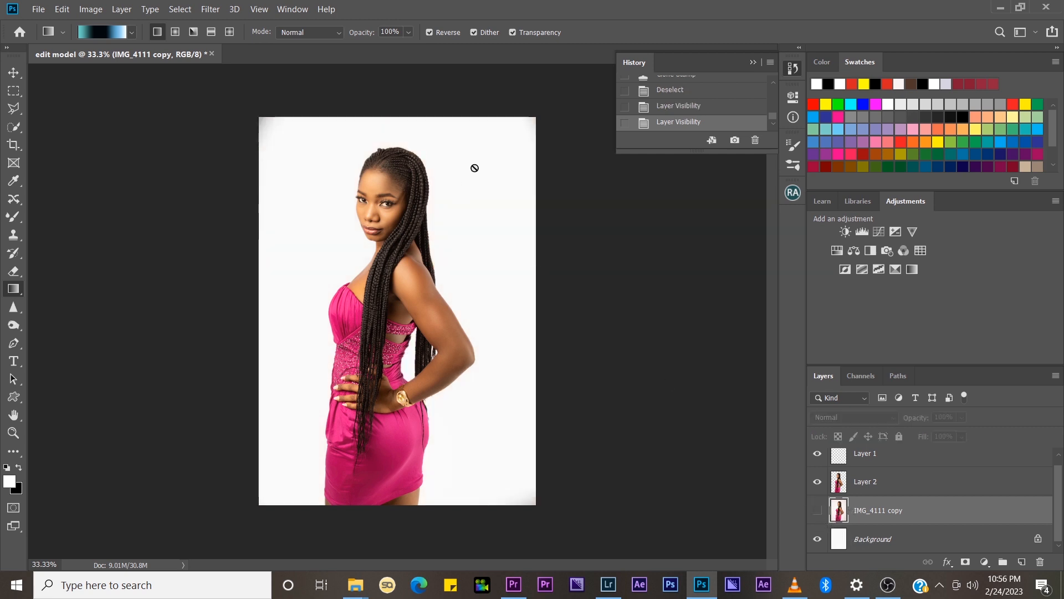
click(868, 542)
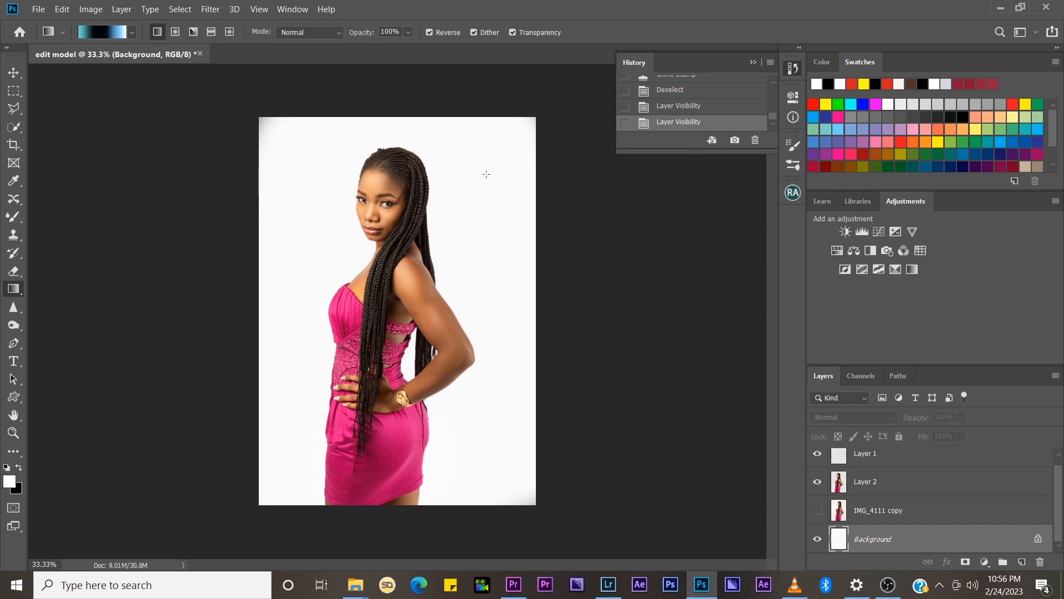
drag(486, 172, 386, 325)
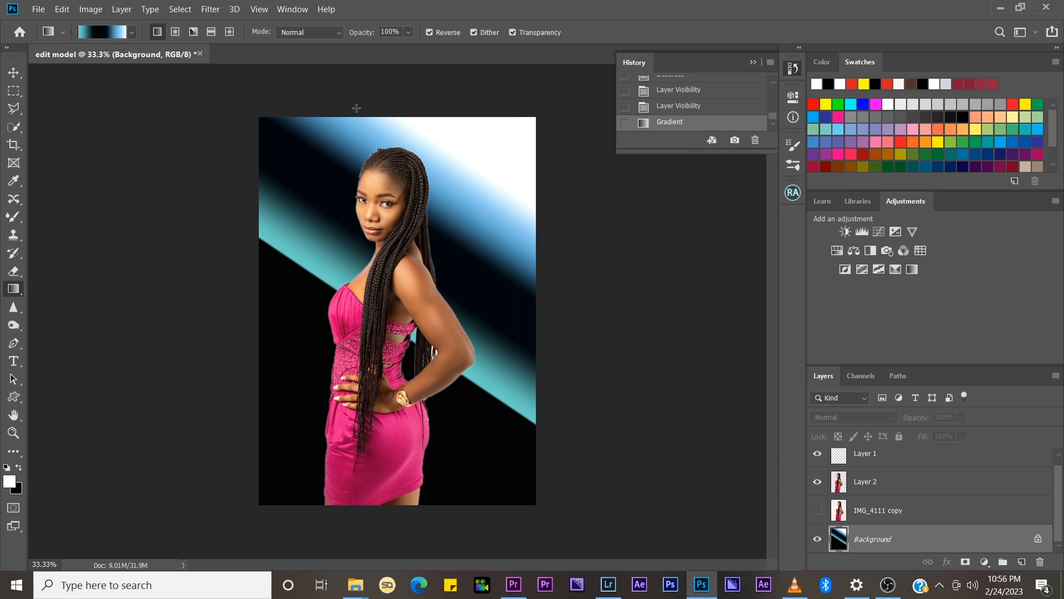
- Try the radial, angle and reflected gradient types on the Background layer behind the model
click(176, 34)
drag(432, 171, 344, 369)
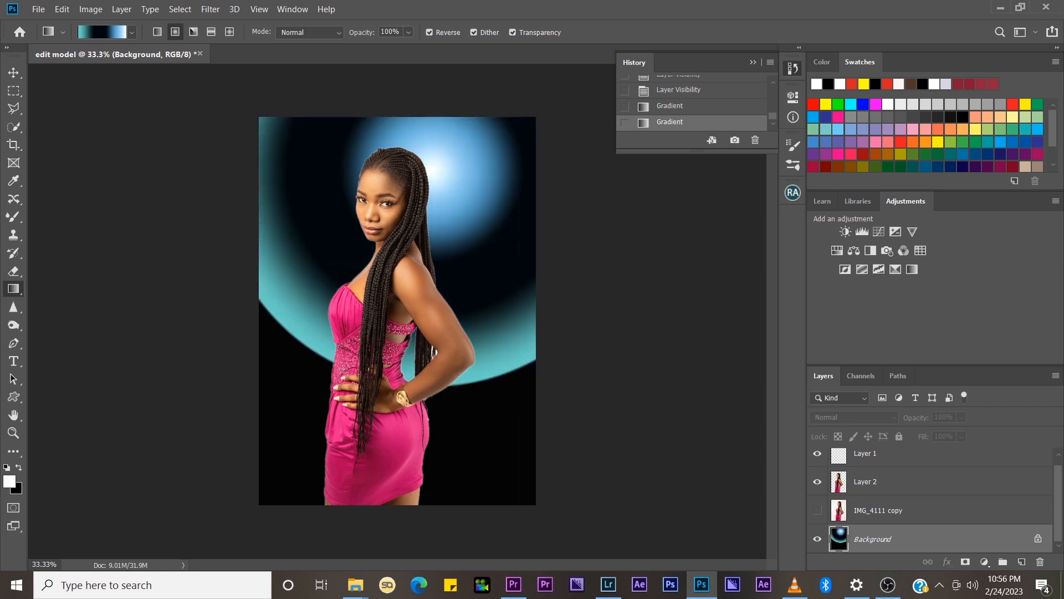
click(200, 33)
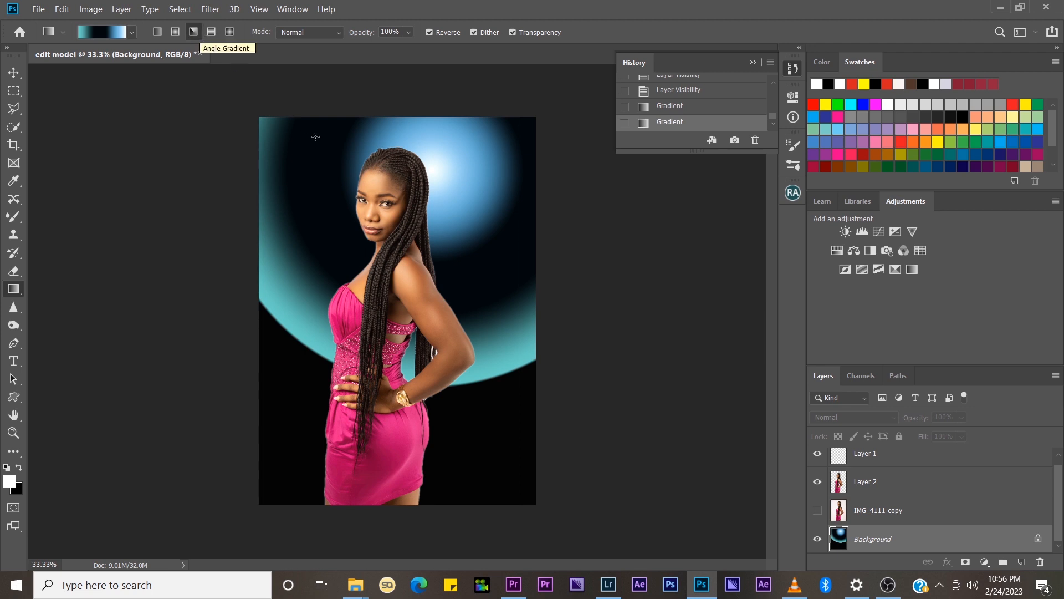
drag(312, 134, 490, 479)
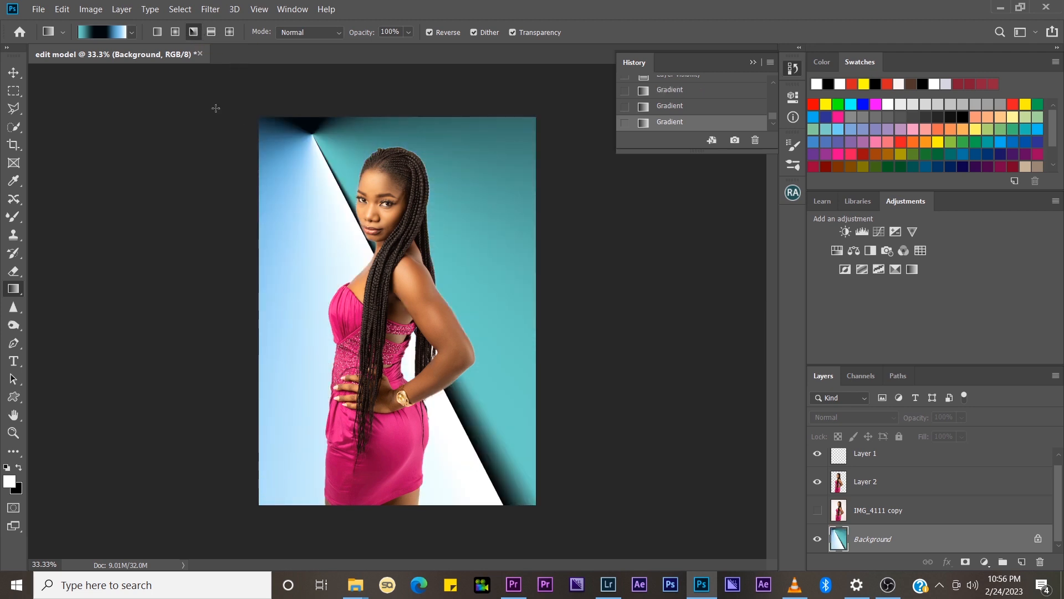
click(207, 35)
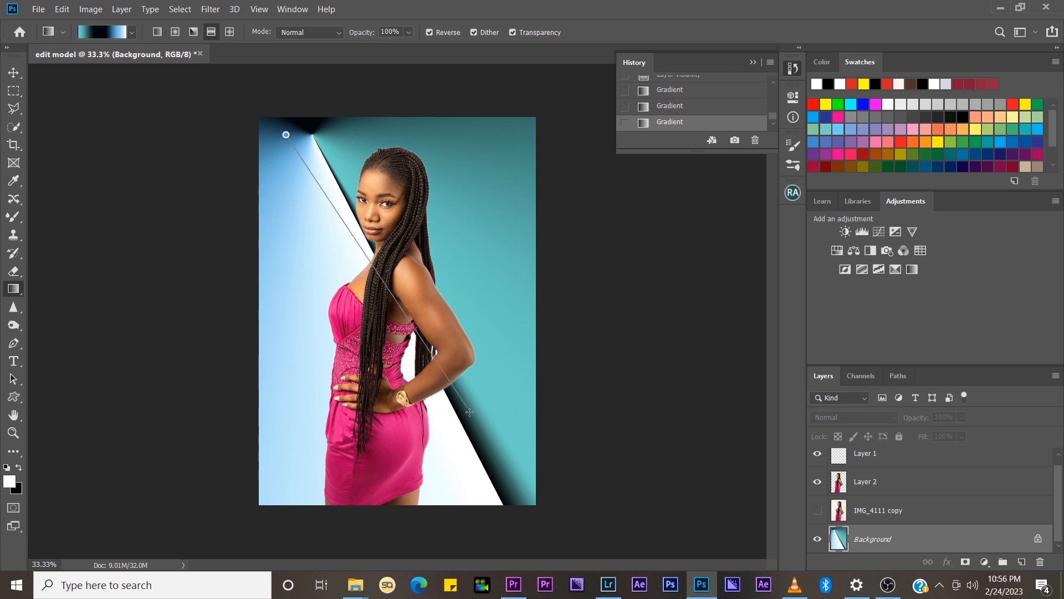
drag(286, 135, 430, 346)
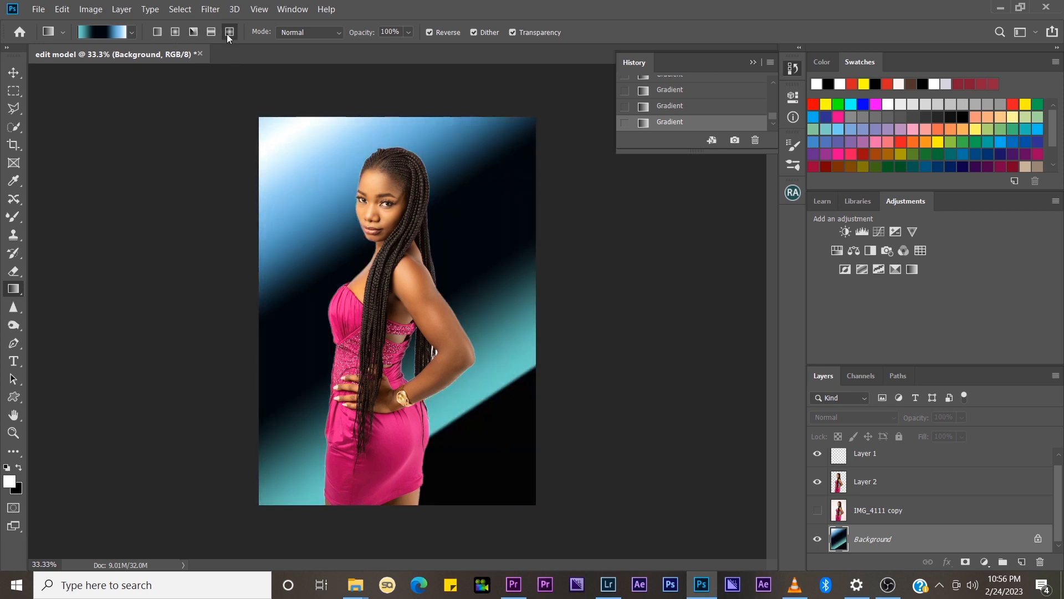
- Draw a diamond gradient centred beside the model's head on the Background layer, and place a duplicate of that layer directly above Layer 2
drag(461, 169, 358, 118)
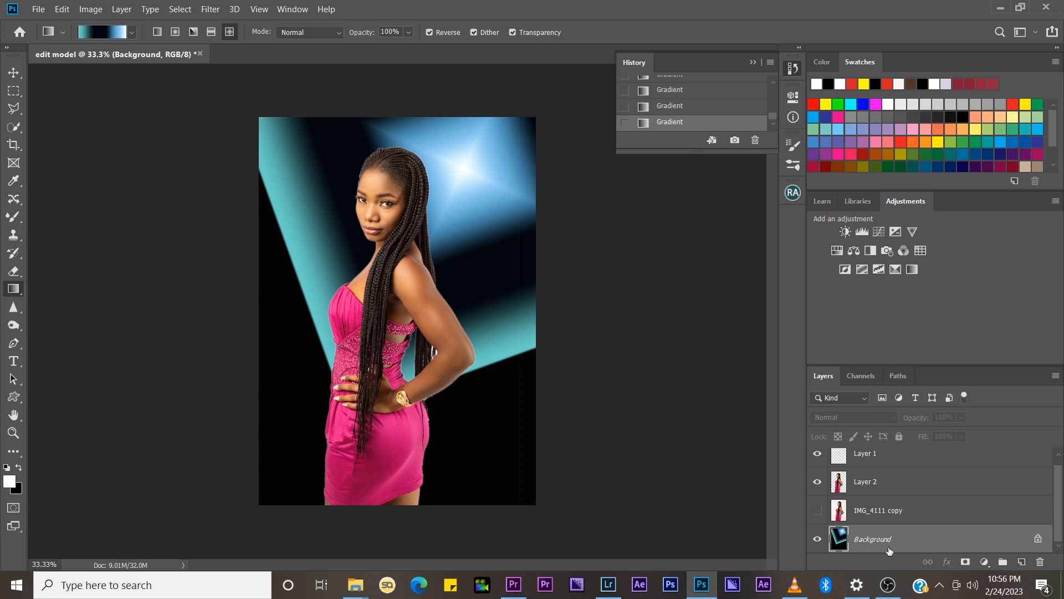
key(ctrl+j)
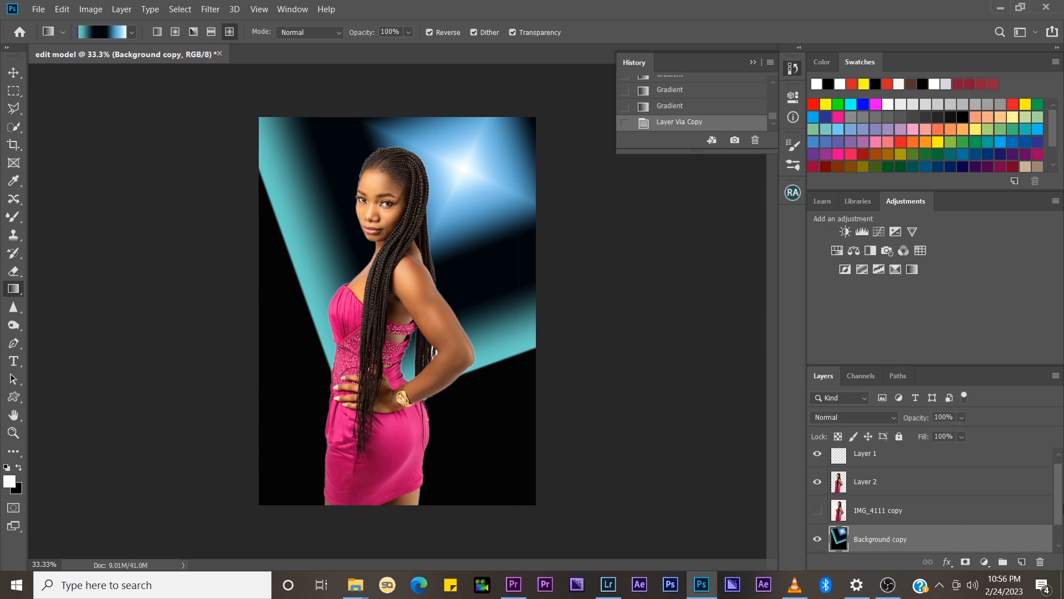
drag(1060, 502, 1063, 536)
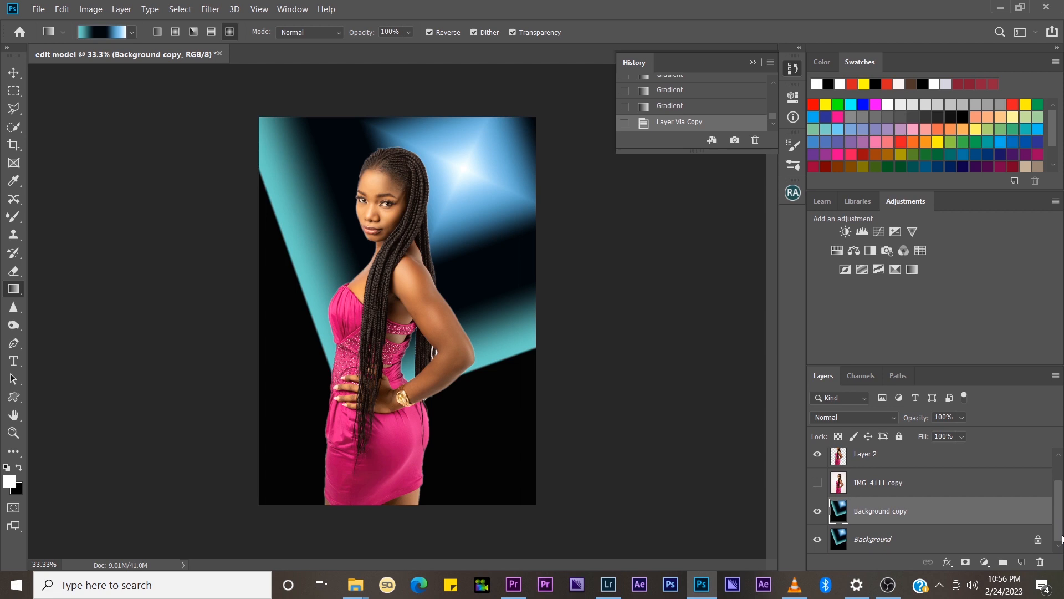
key(v)
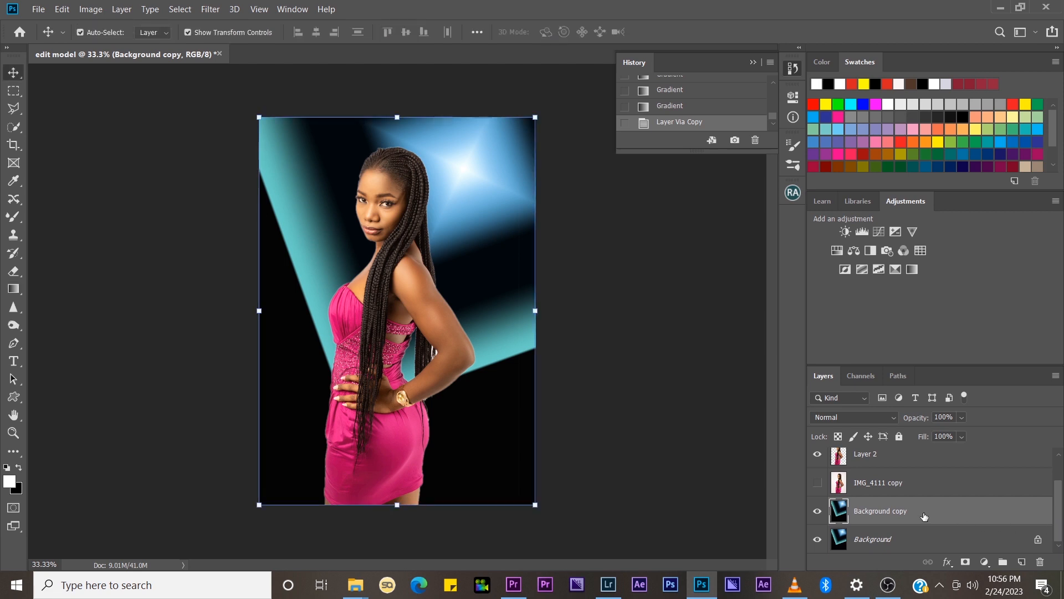
drag(924, 518, 913, 490)
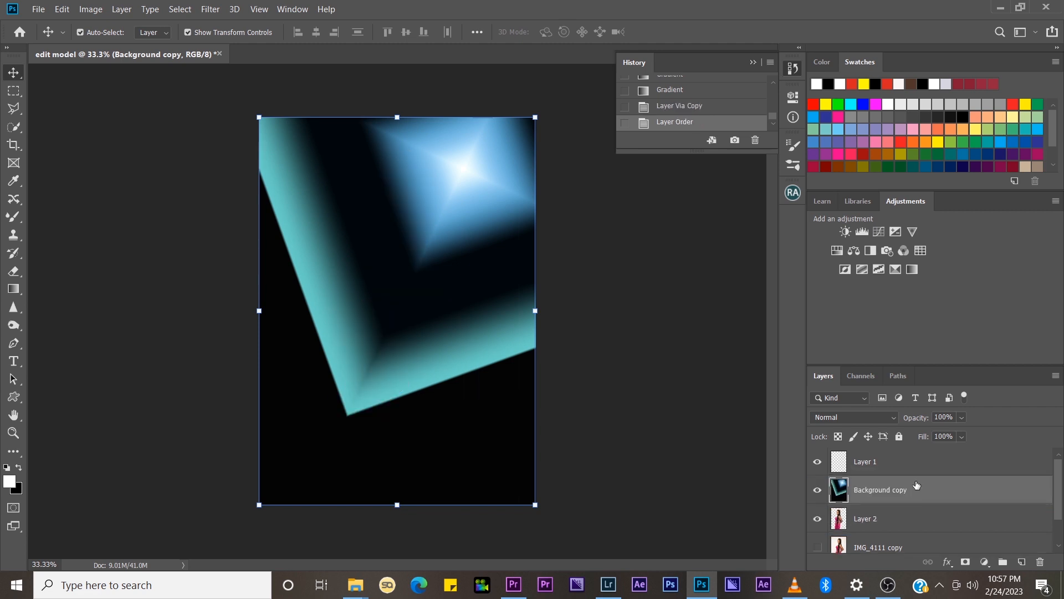
- Set the Background copy layer's blend mode to Linear Dodge (Add) after previewing other modes
click(840, 422)
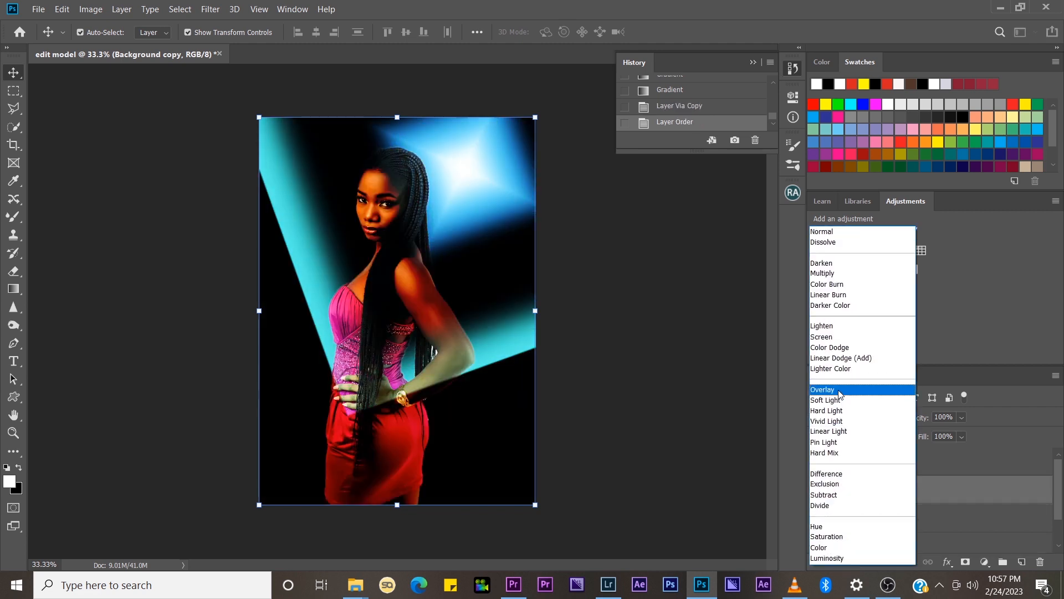
click(838, 359)
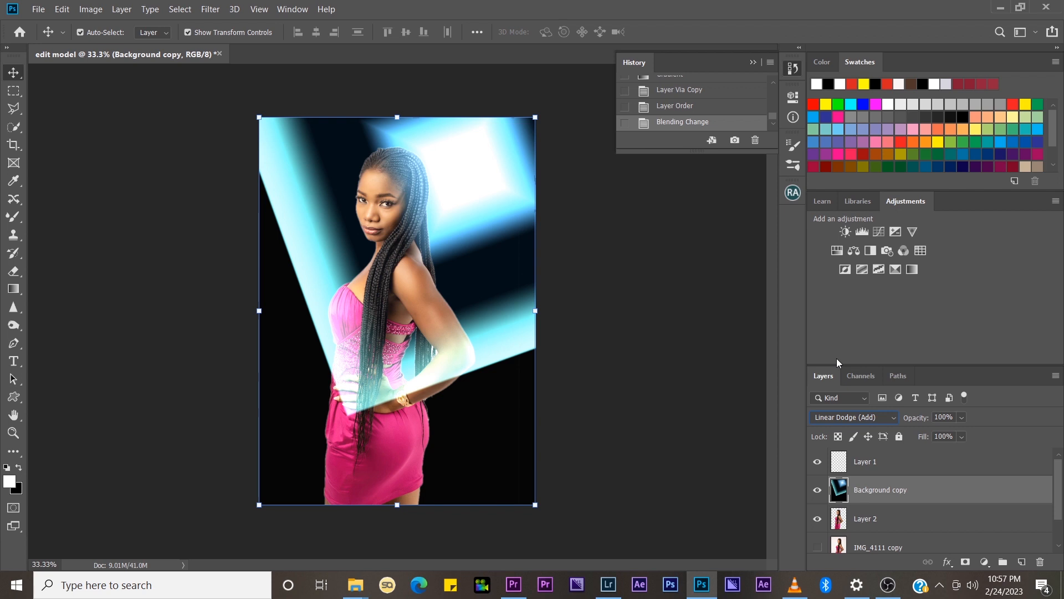
click(841, 415)
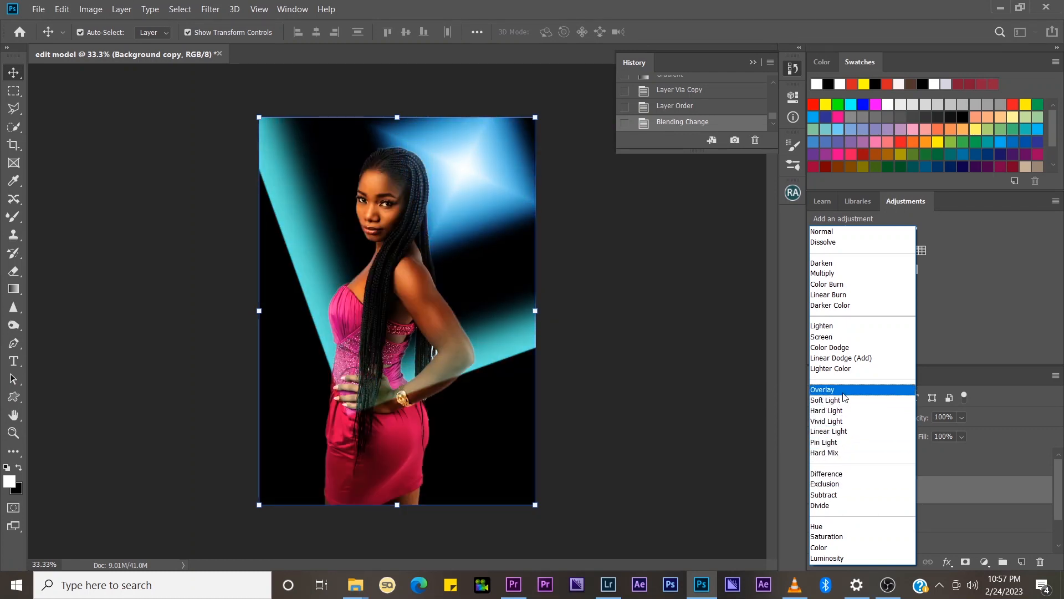
click(844, 360)
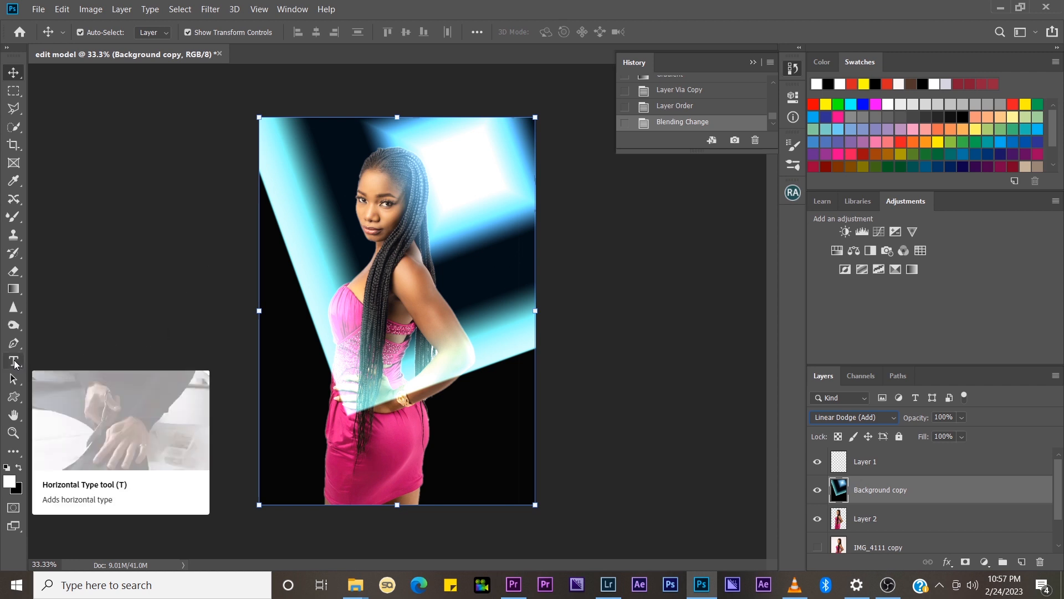
- Add a horizontal text reading "FASHION M0DEL" beside the model's head, replacing the placeholder text
click(14, 361)
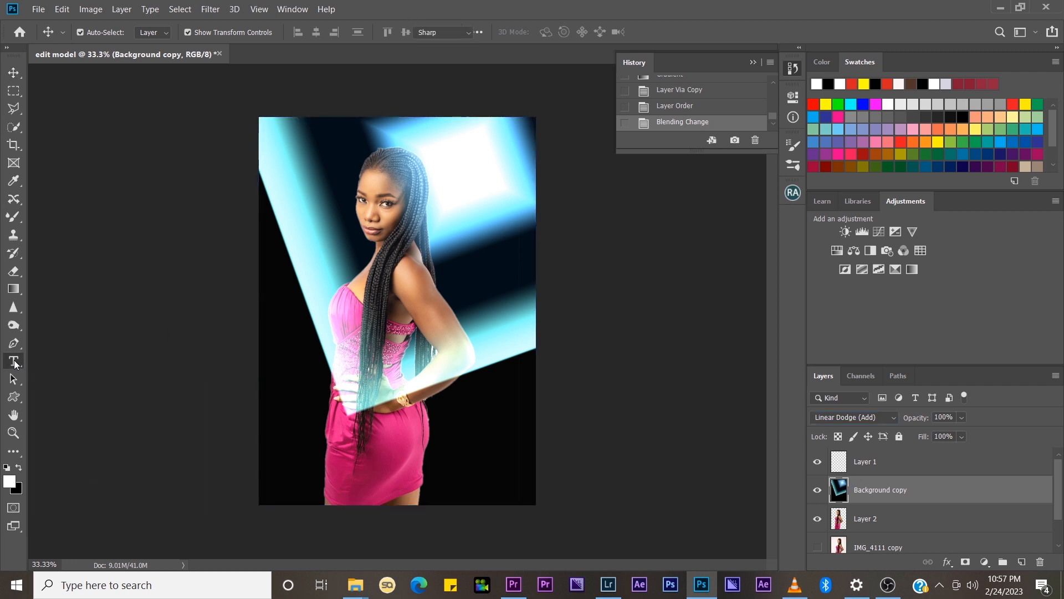
click(304, 189)
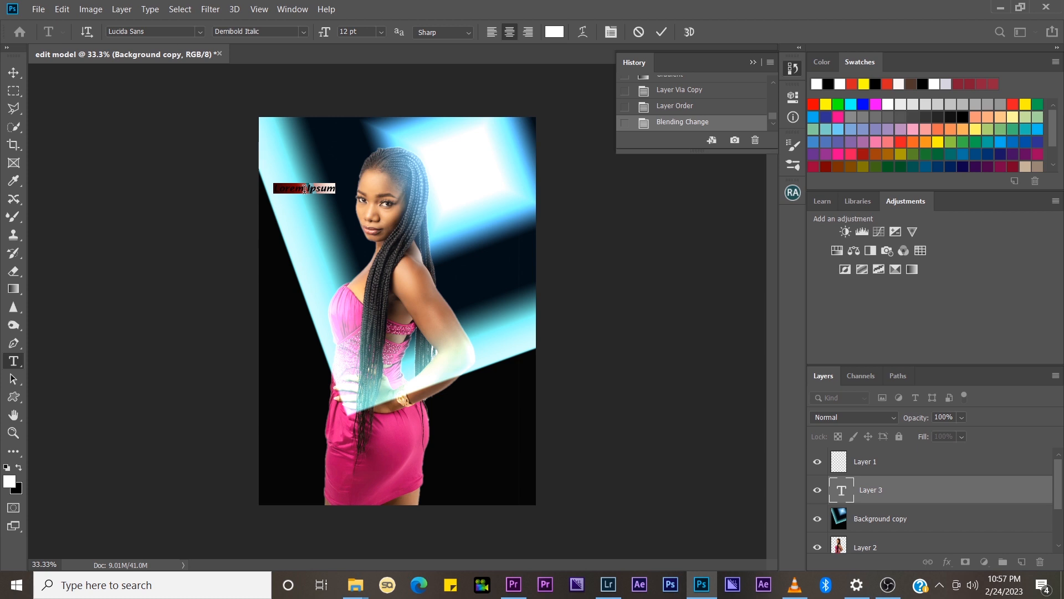
key(BackSpace)
text(FASHION MOODEL)
key(BackSpace)
- Format the whole FASHION M0DEL text in the AdLib BT font, Regular style, at 24 pt
key(ctrl)
key(ctrl+a)
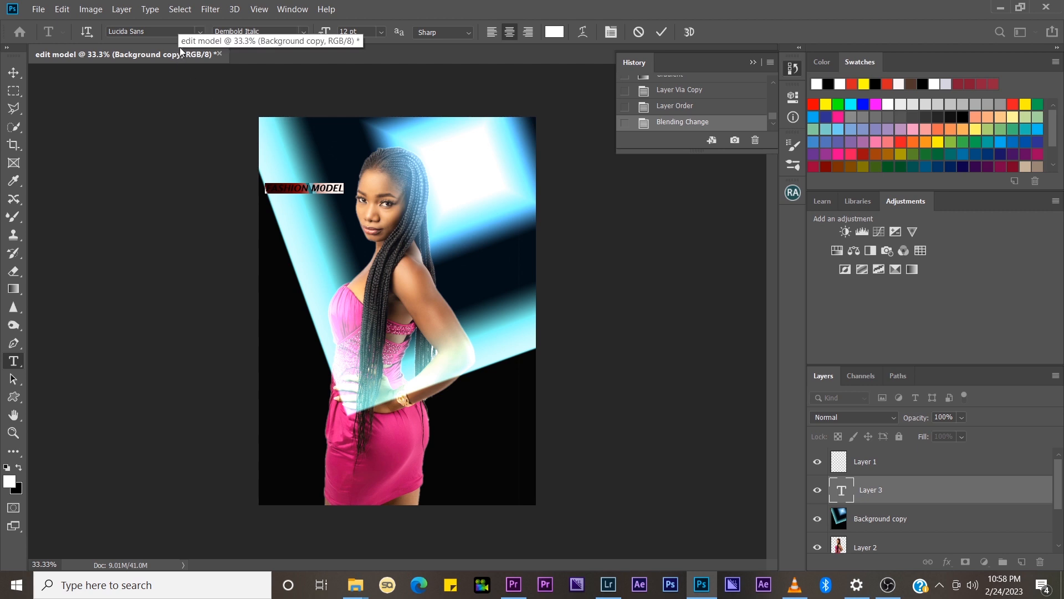
click(202, 33)
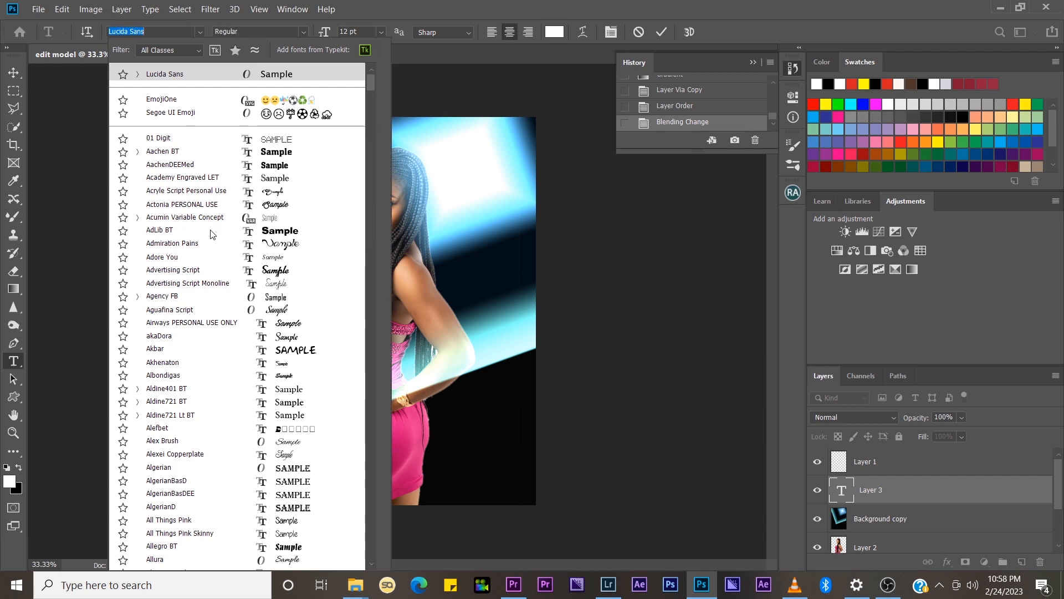
click(212, 230)
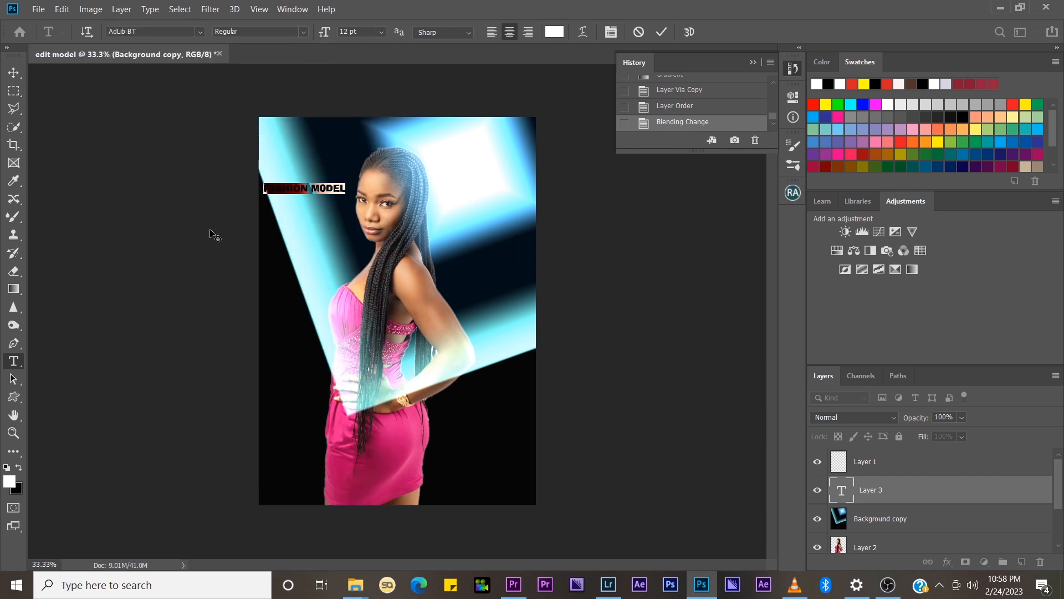
click(305, 34)
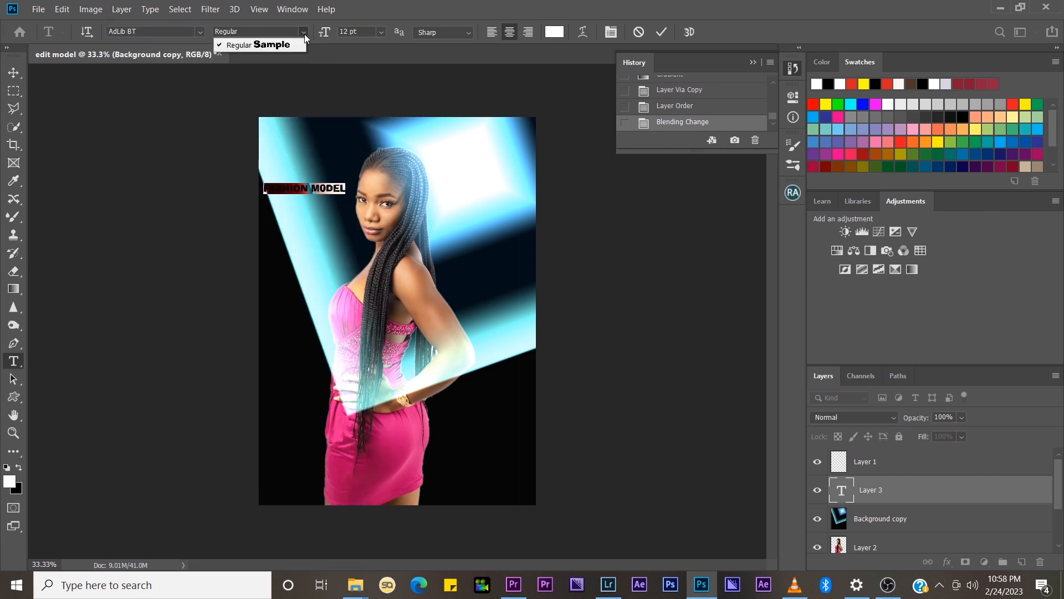
click(304, 35)
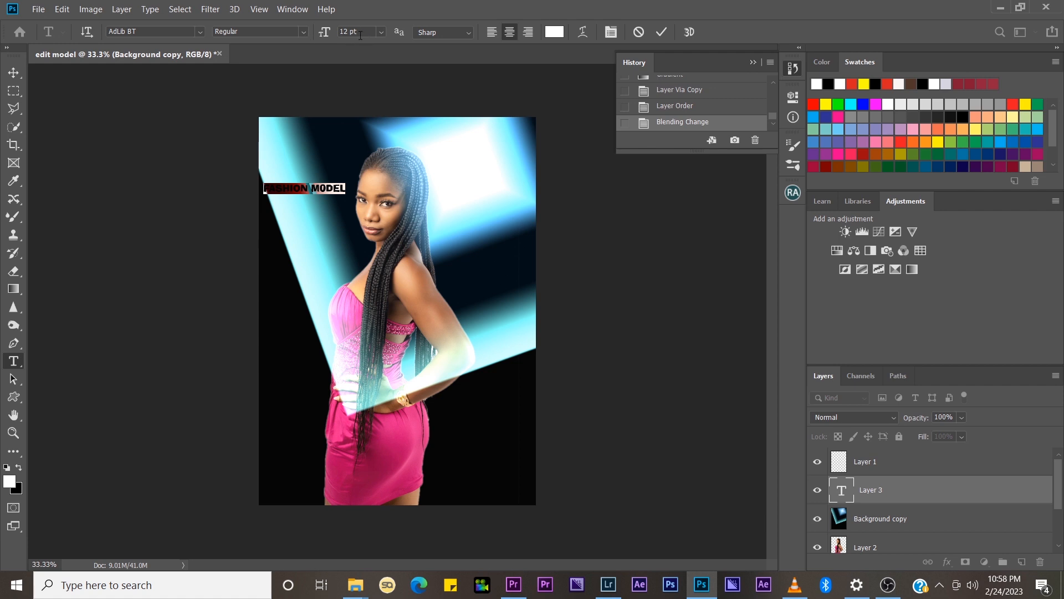
click(384, 33)
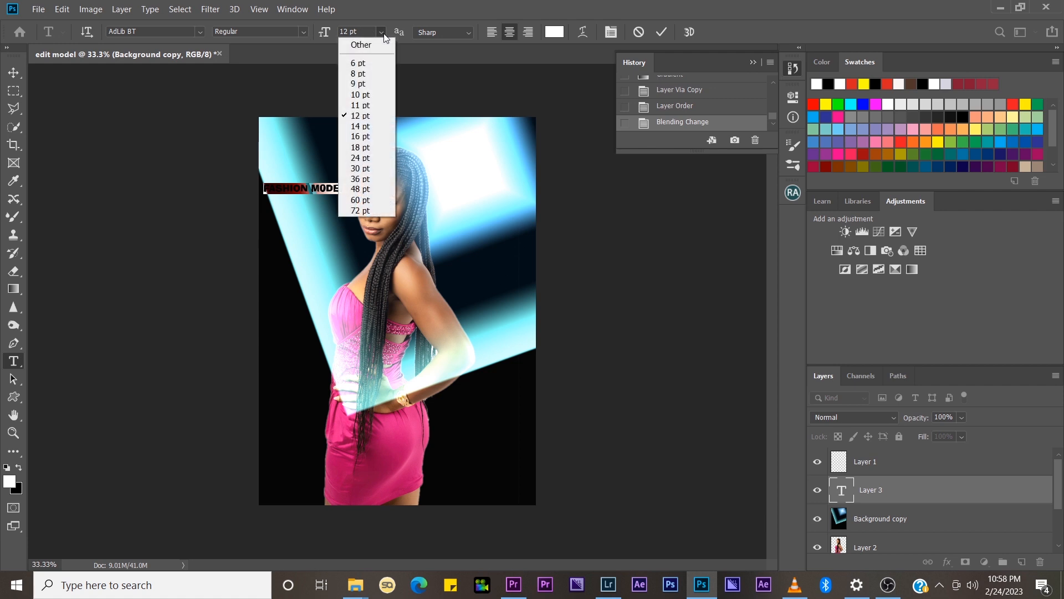
click(366, 156)
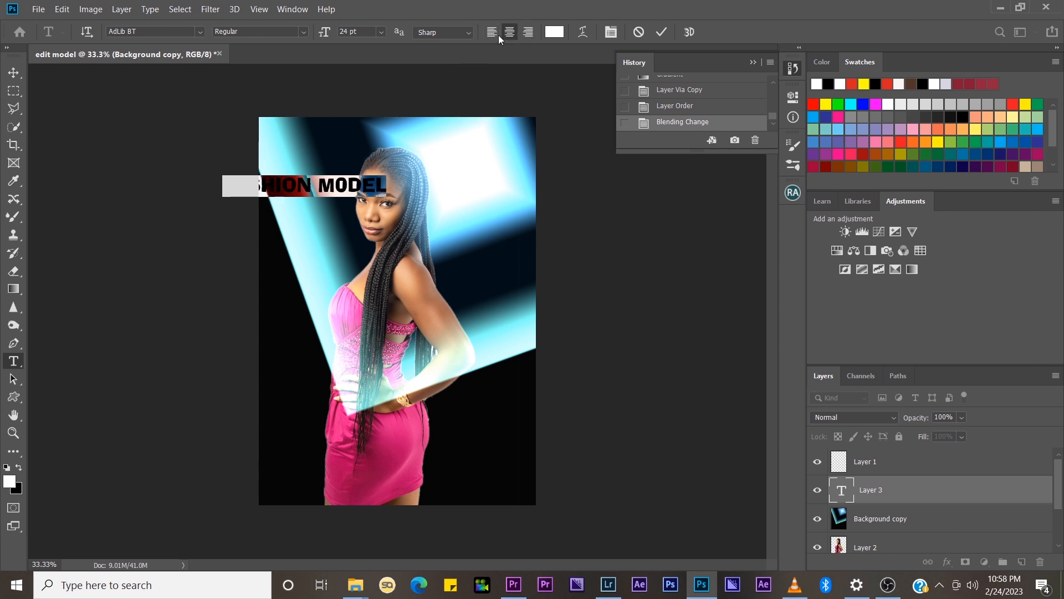
- Set the text colour to yellow-green #dbf126, commit the text and move it across the model's lower face and the gradient beside her
click(554, 33)
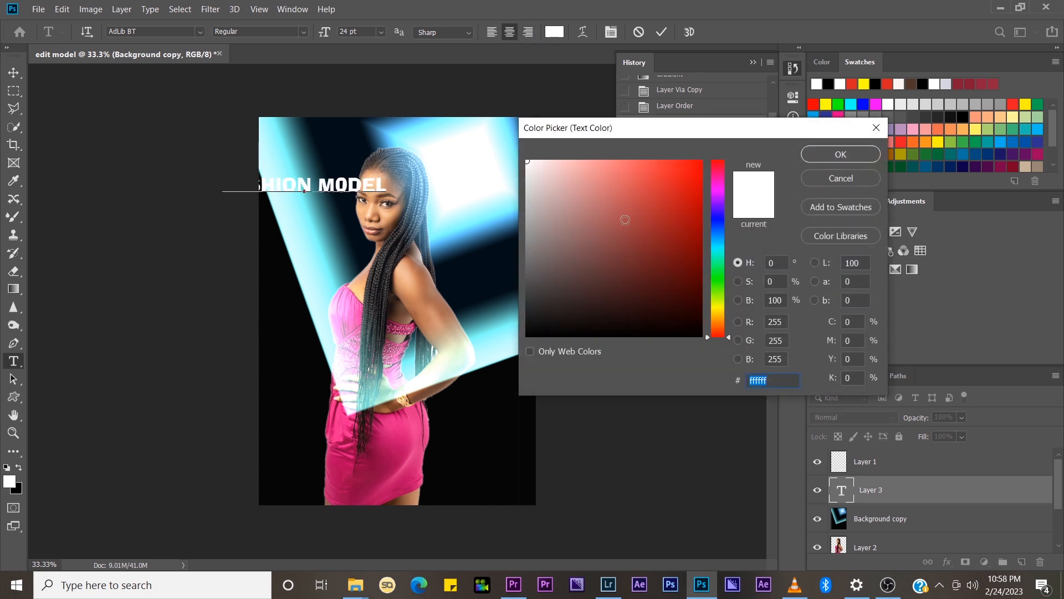
click(718, 304)
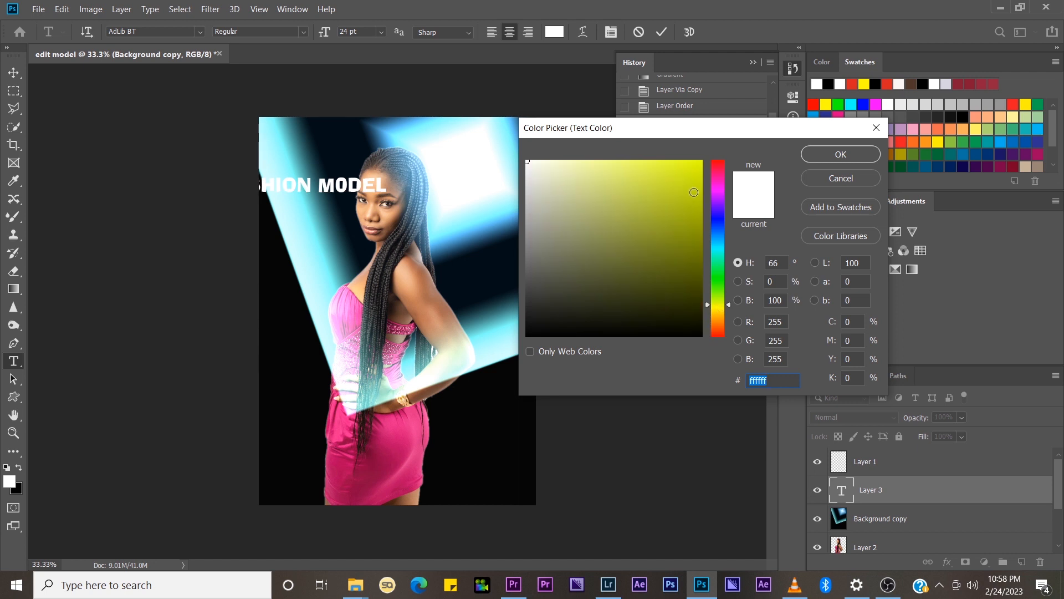
click(693, 187)
drag(693, 187, 676, 169)
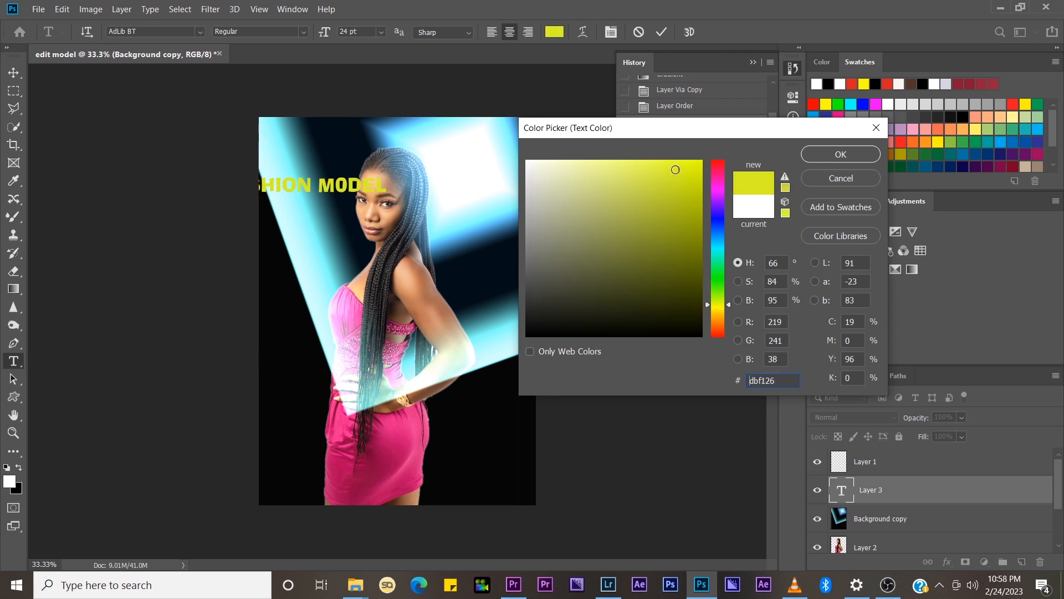
click(818, 154)
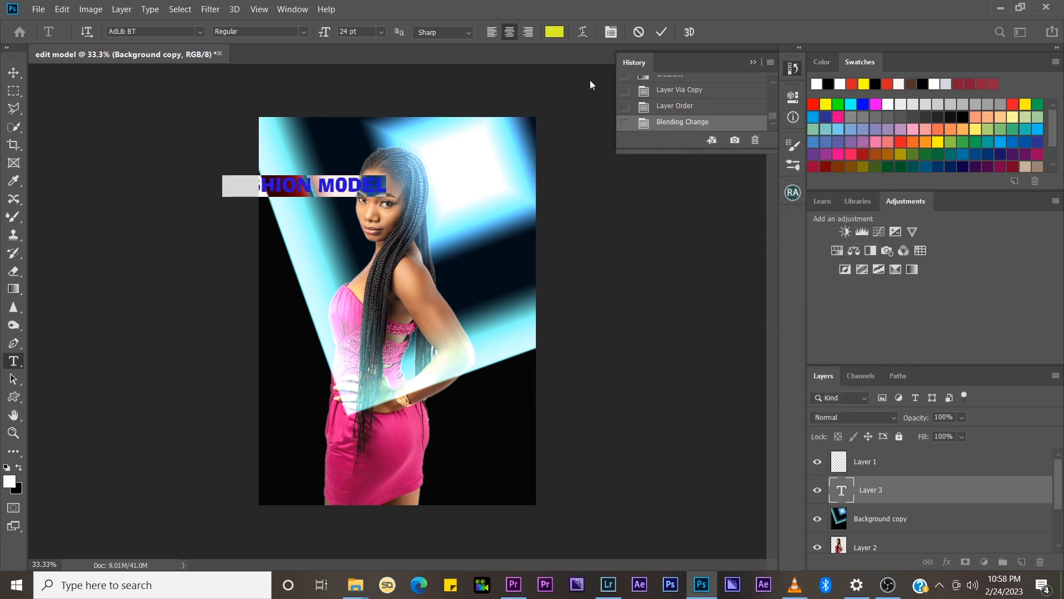
click(660, 32)
click(13, 72)
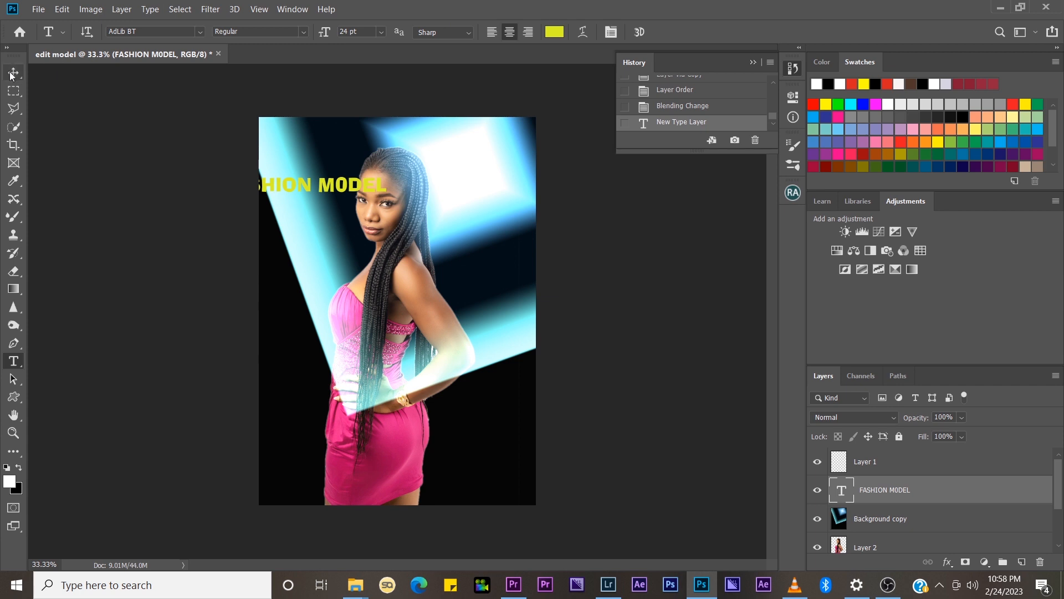
drag(351, 188, 469, 224)
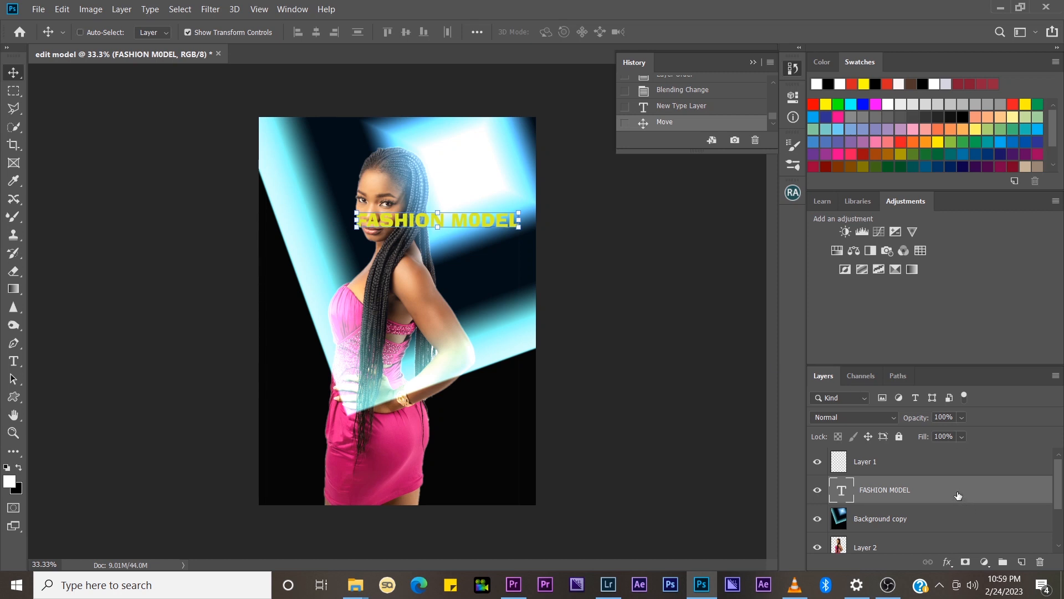
- Duplicate the FASHION M0DEL text layer twice and move the copies above and below the original text
key(ctrl+j)
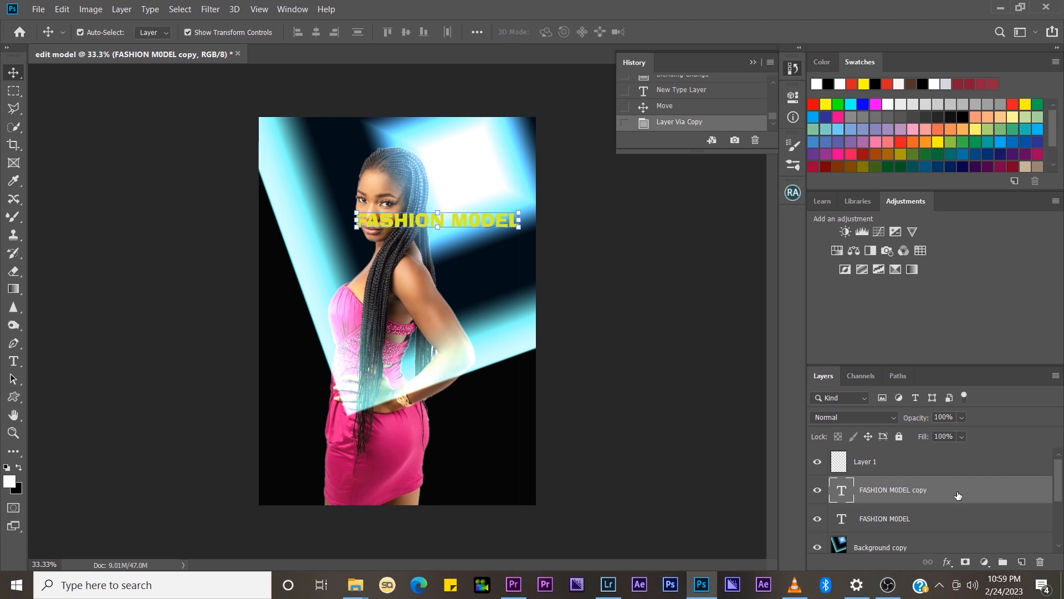
right_click(958, 495)
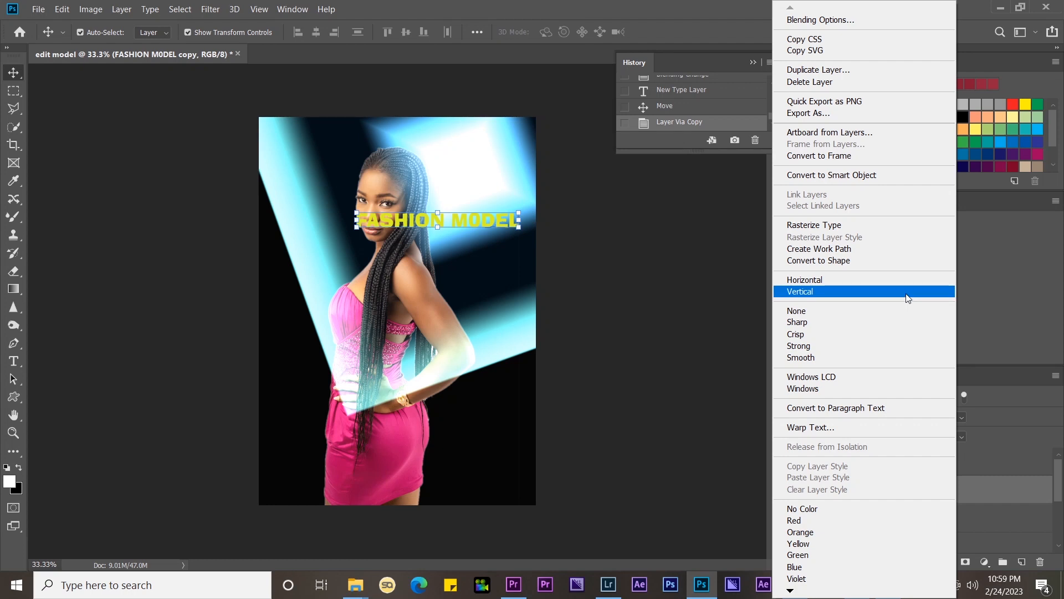
click(836, 71)
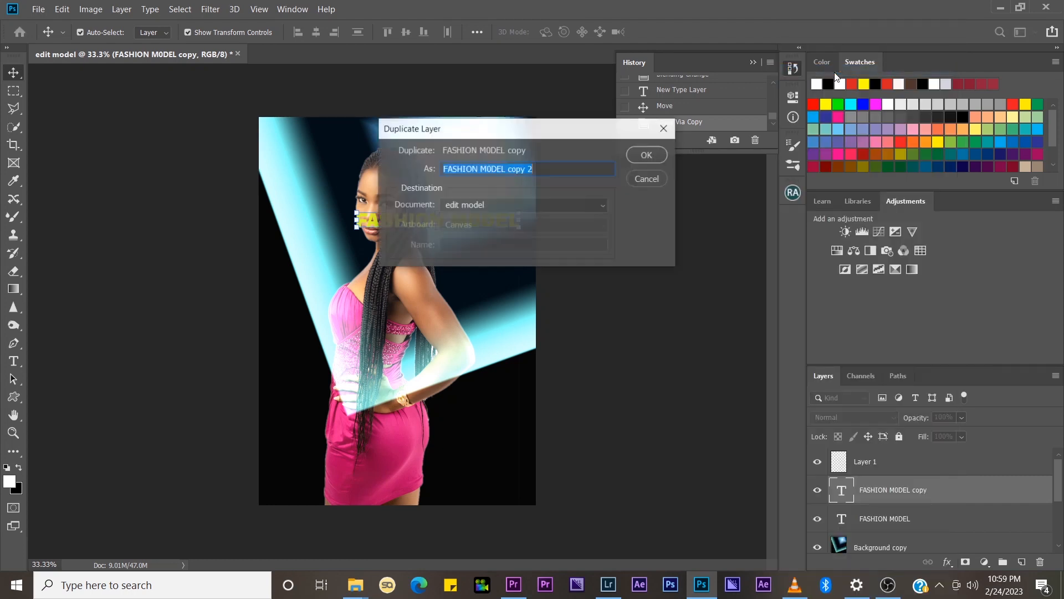
click(639, 157)
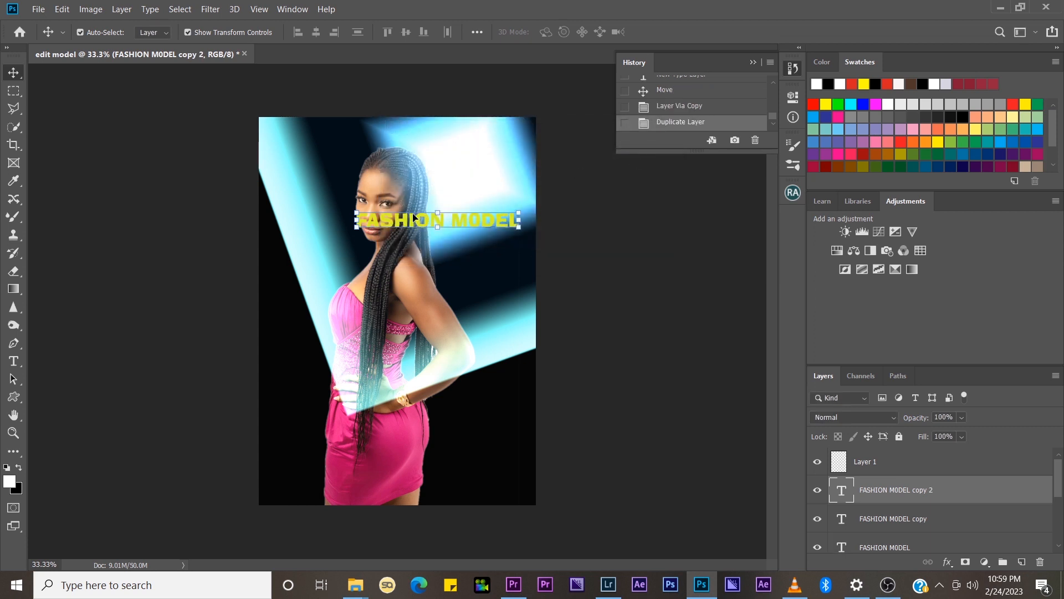
drag(449, 223, 494, 182)
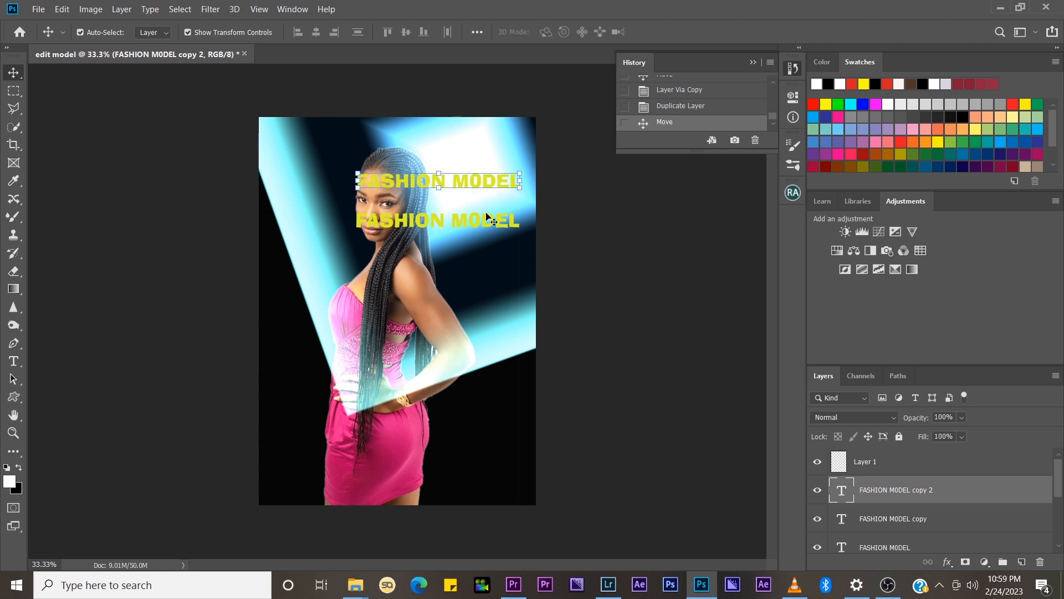
click(487, 223)
drag(486, 232, 487, 255)
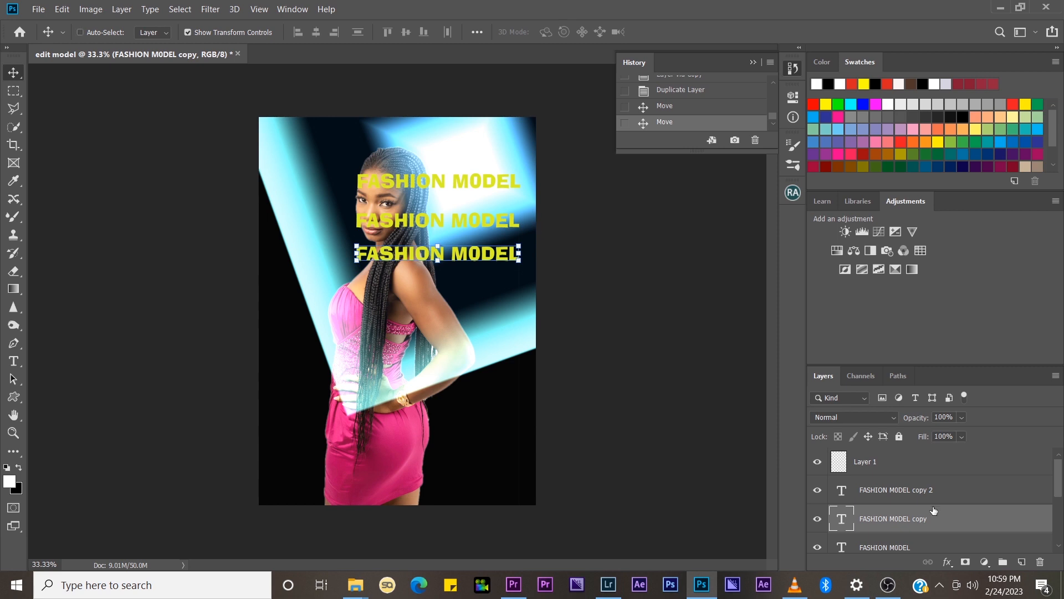
- Undo moving and duplicating the text copies until only the original FASHION M0DEL layer is left
key(ctrl+z)
key(ctrl+z)
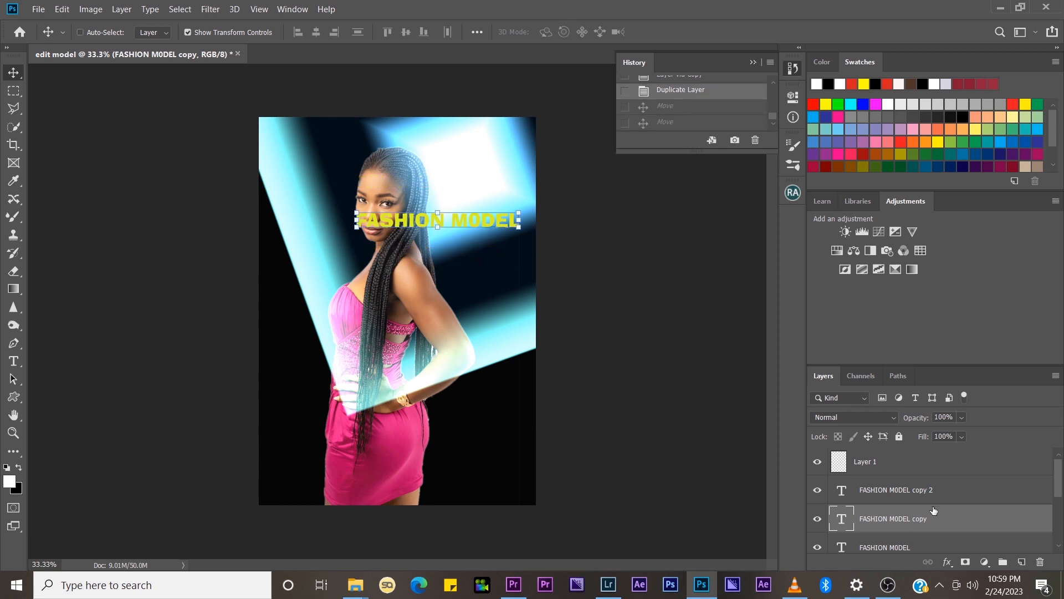
key(ctrl+z)
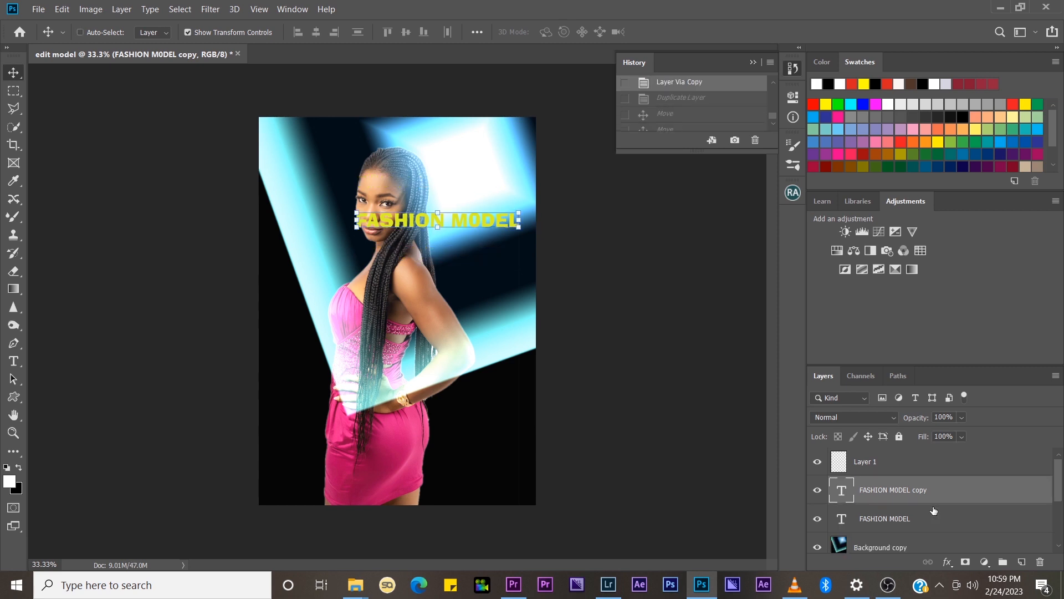
key(ctrl+z)
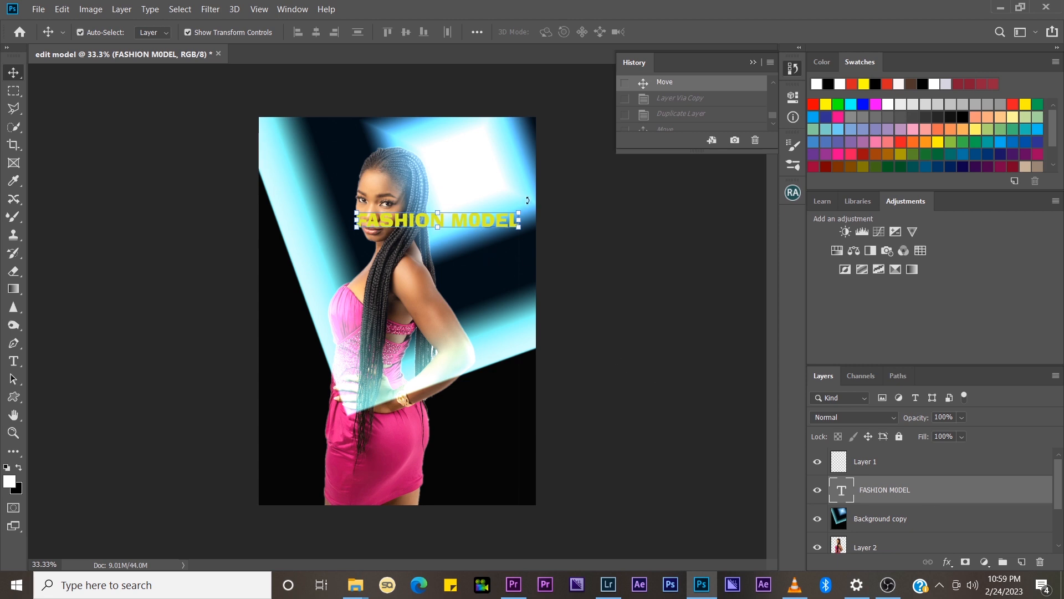
- Try rotating the FASHION M0DEL text to about -22° and about 149°, and undo the rotations
drag(527, 203, 521, 220)
drag(345, 156, 326, 234)
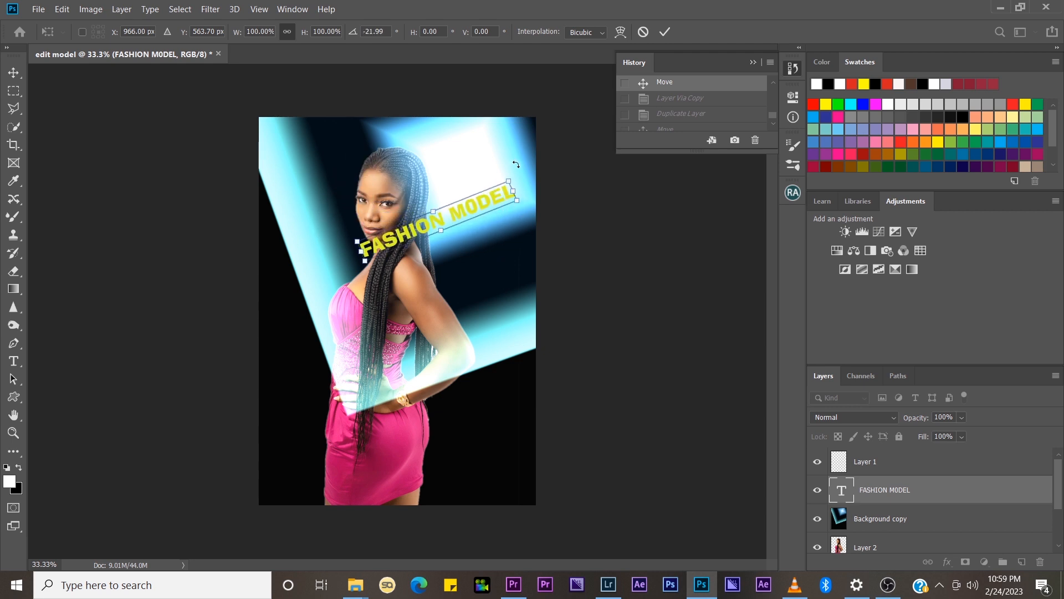
drag(505, 149, 397, 259)
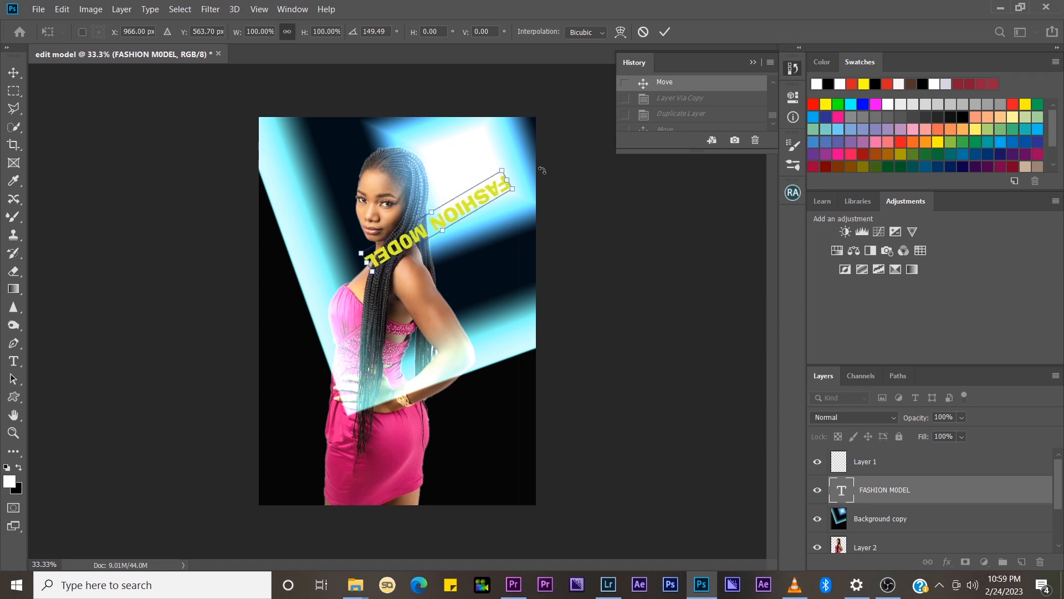
key(ctrl+z)
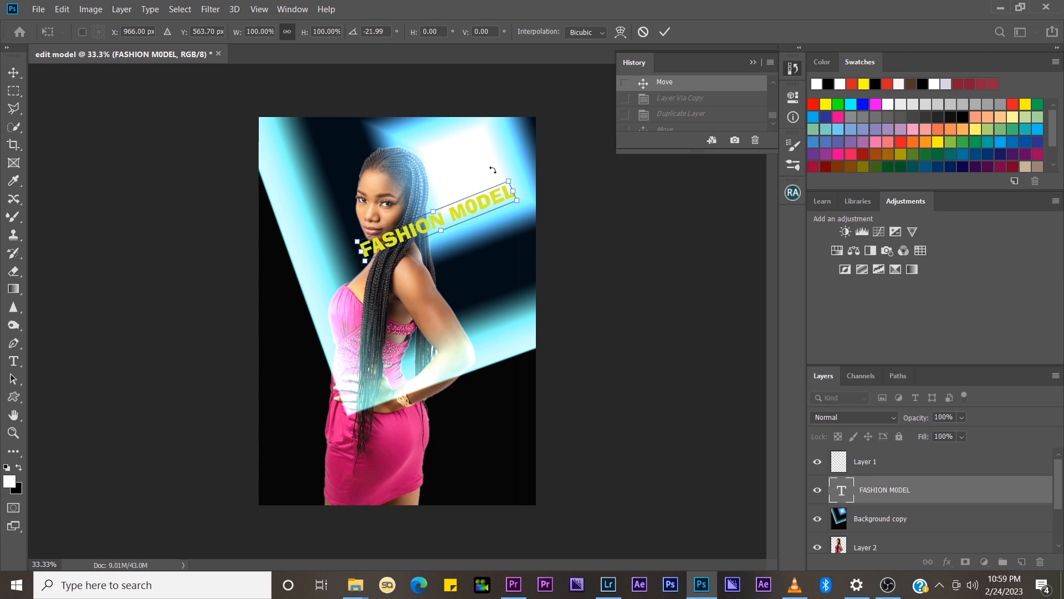
key(Return)
key(ctrl+z)
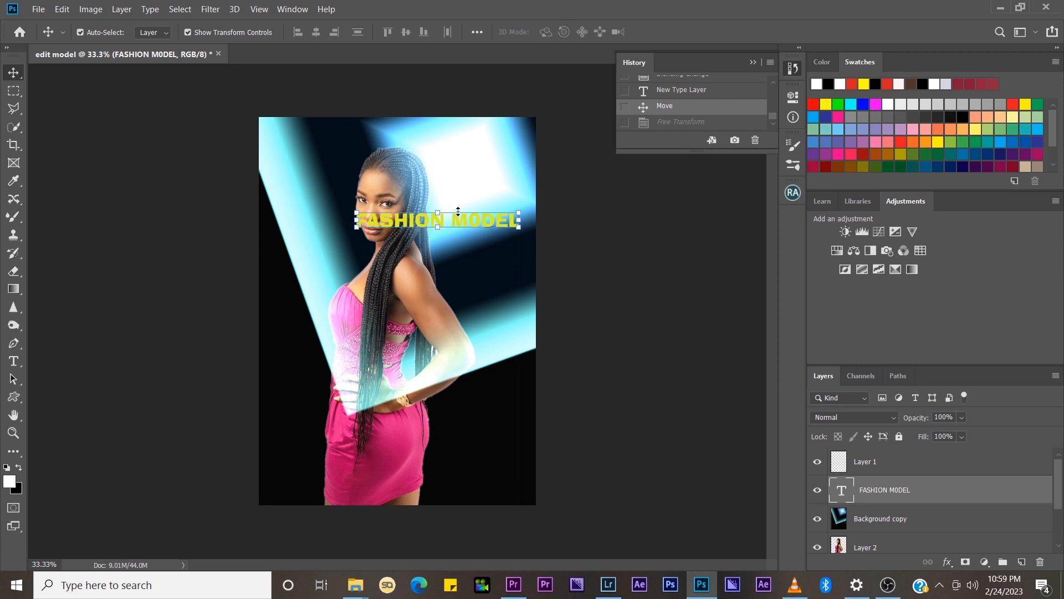
- Scale the FASHION M0DEL text to 129% and place it above the model's head as a headline
key(ctrl+t)
drag(437, 213, 429, 139)
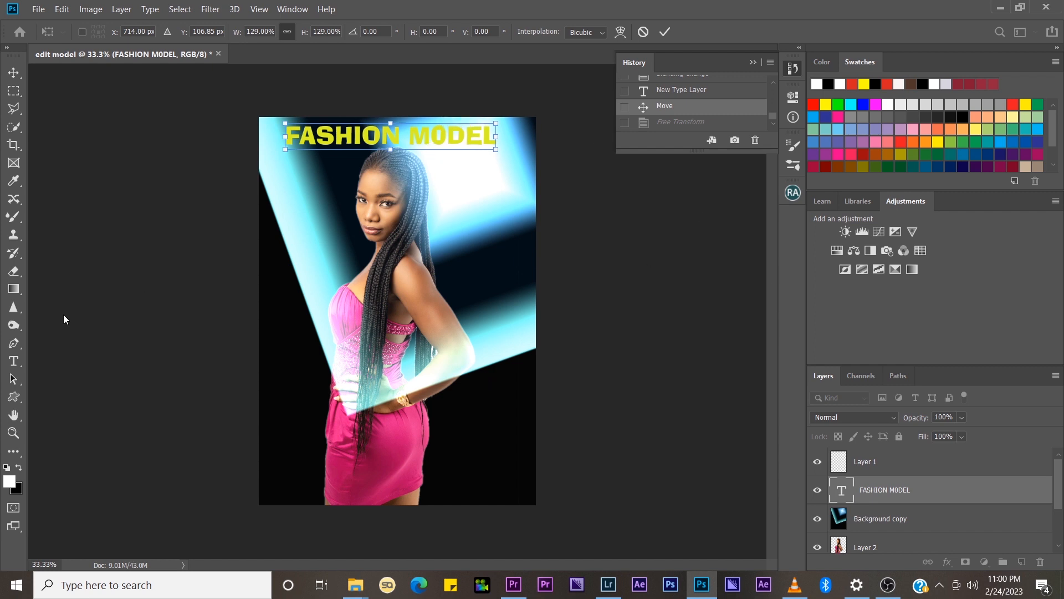
click(16, 400)
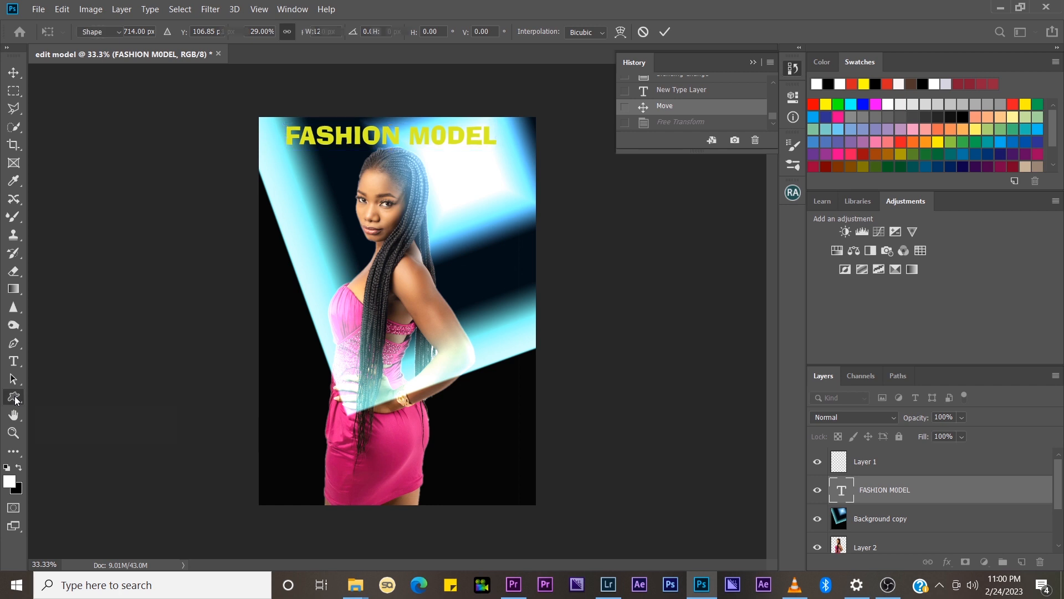
- Draw a rectangle shape of about 382 by 347 px on the white glow beside the model's head
right_click(15, 400)
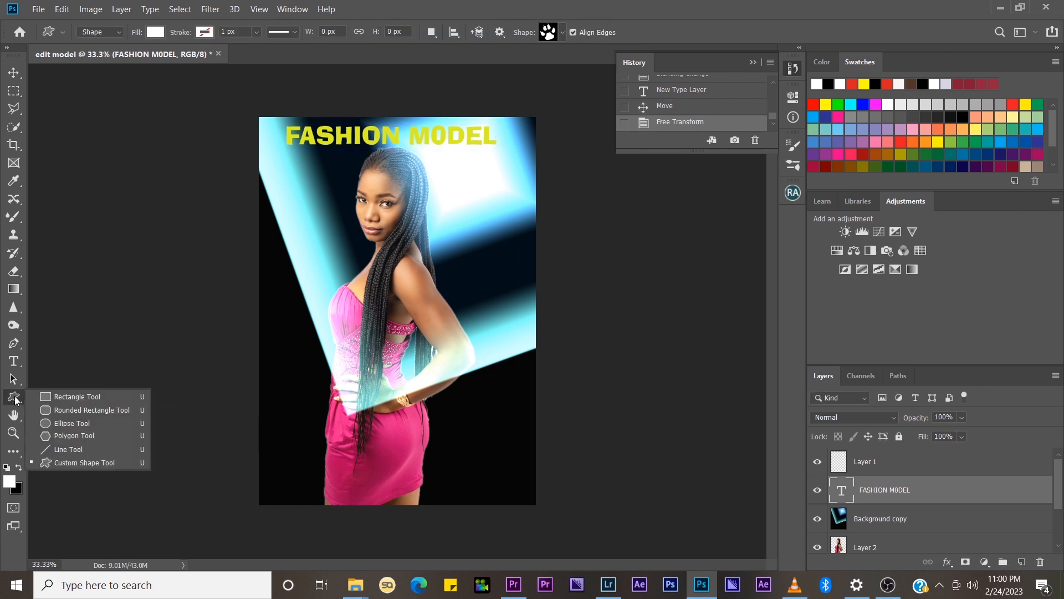
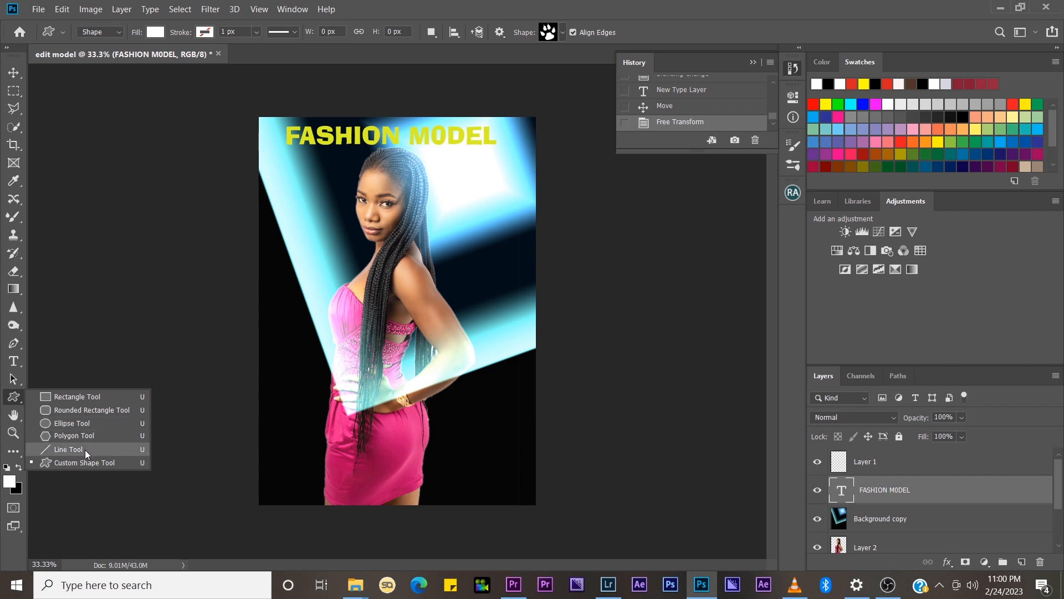
click(70, 396)
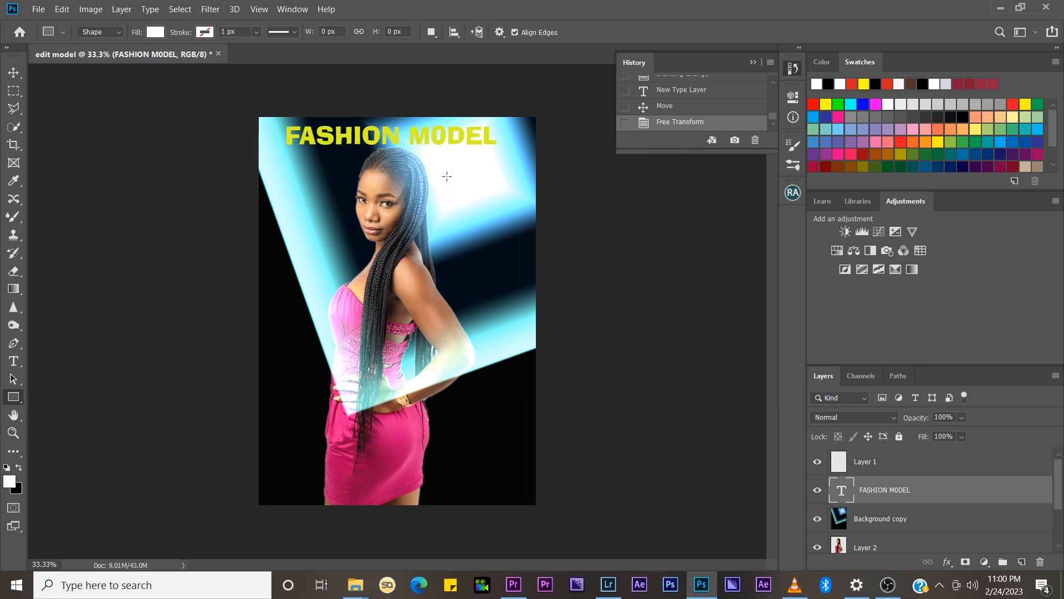
drag(447, 176, 518, 240)
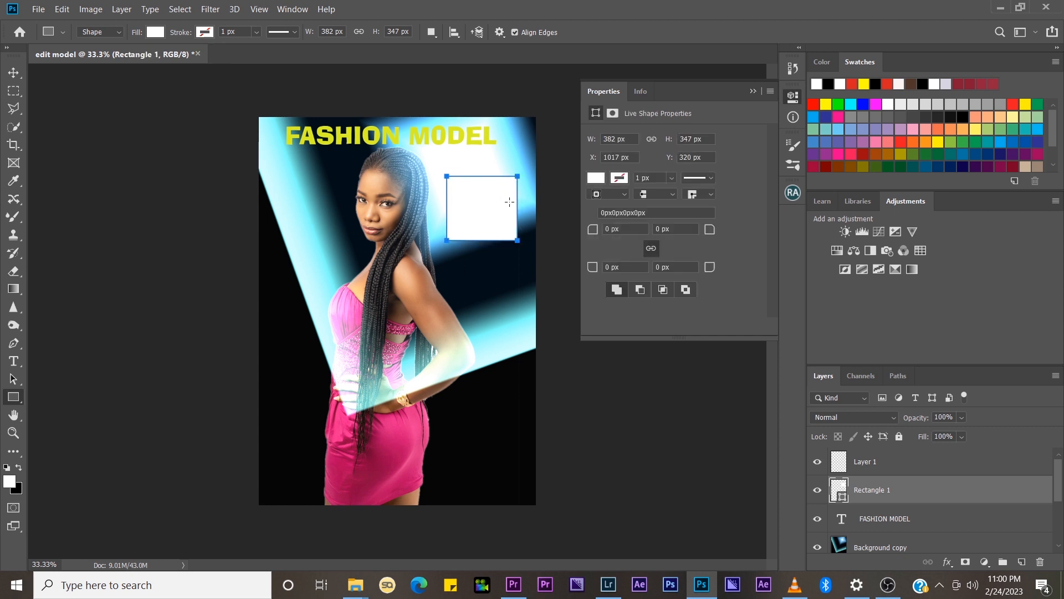
- Try magenta, blue, dark gray and green fills on the rectangle and settle on yellow
click(597, 179)
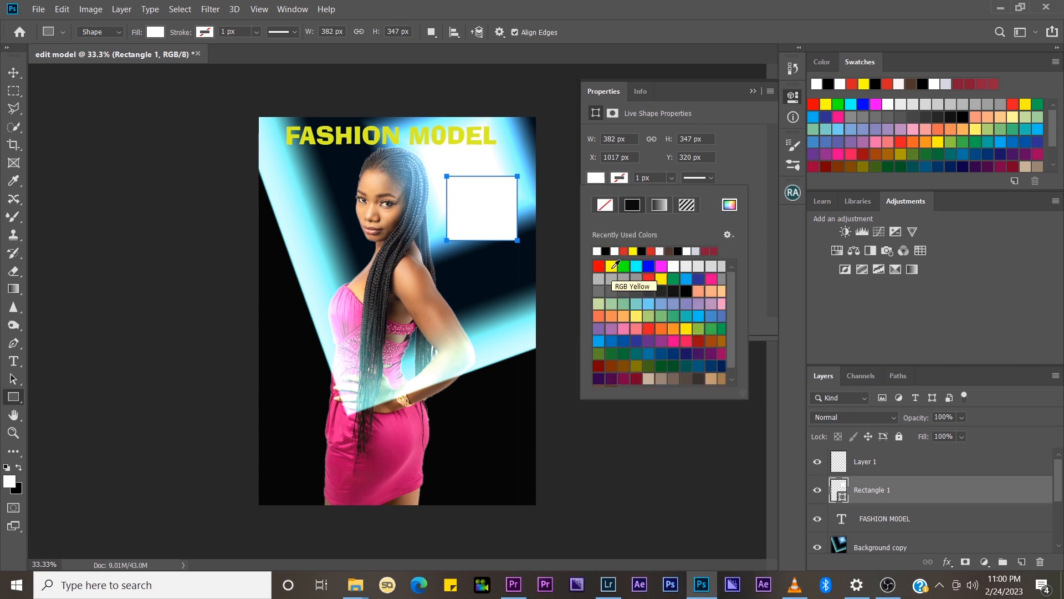
click(612, 267)
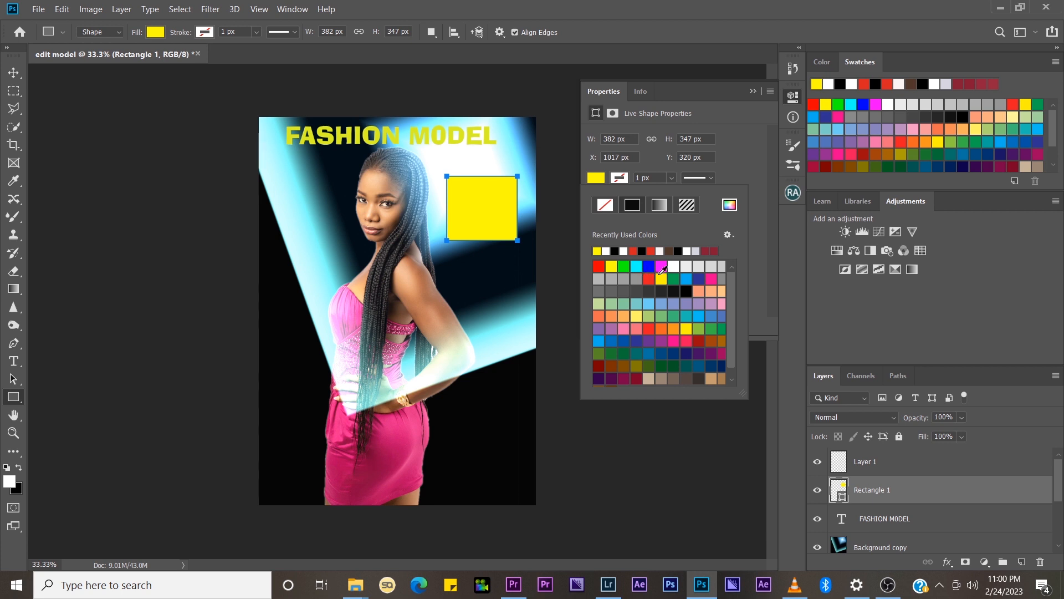
click(661, 267)
click(649, 267)
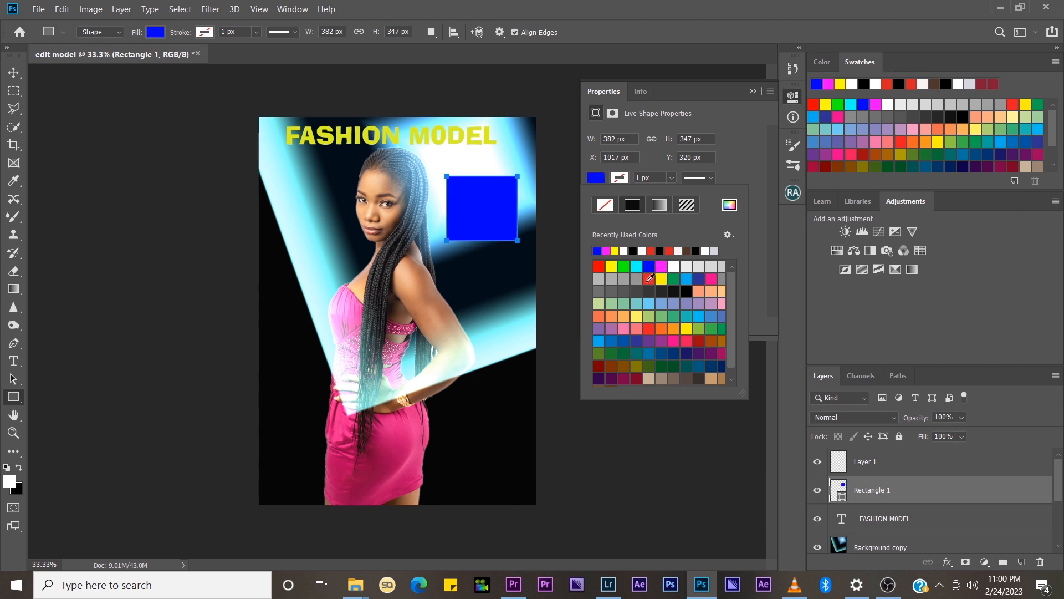
click(638, 291)
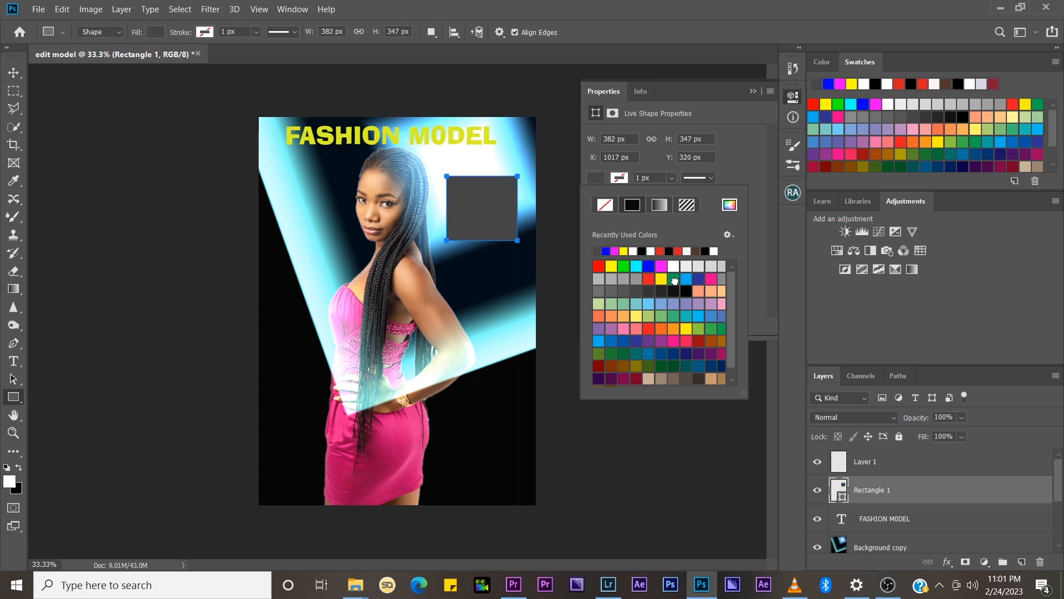
click(674, 280)
click(663, 279)
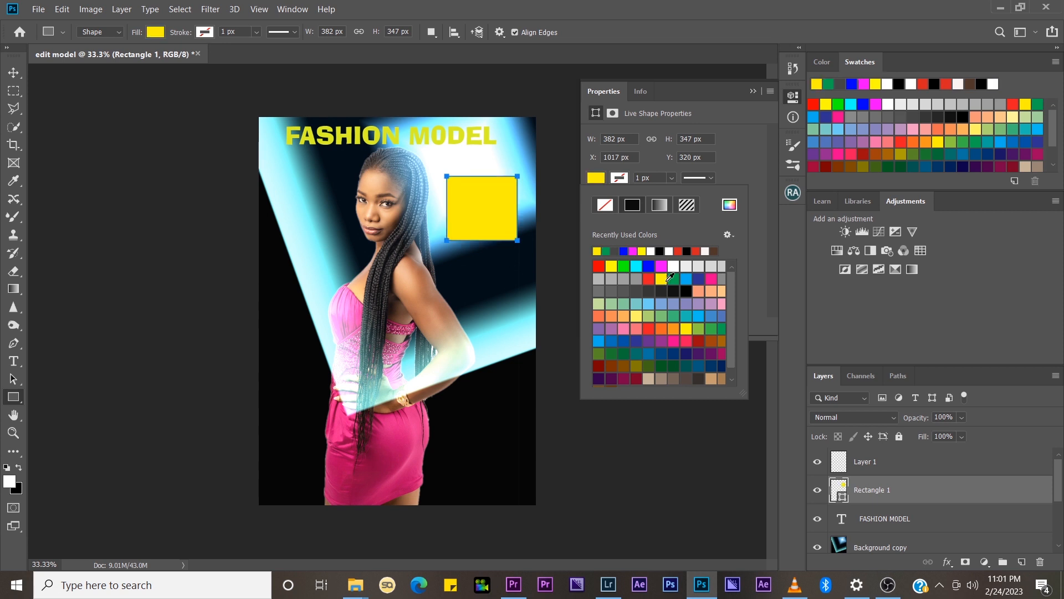
click(700, 111)
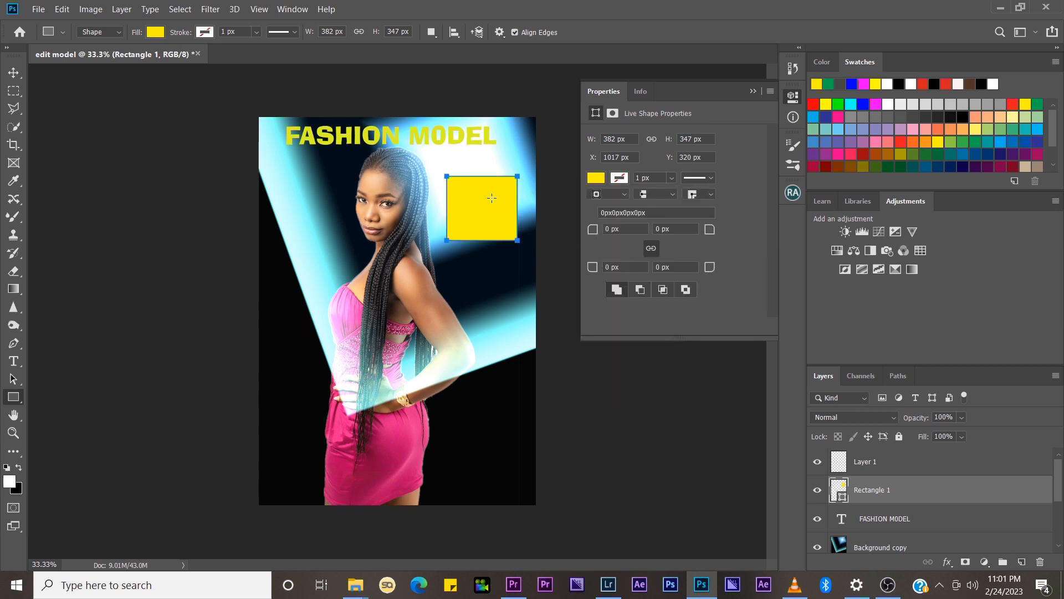
- Move the yellow rectangle down over the model's elbow and set its blend mode to Soft Light
key(v)
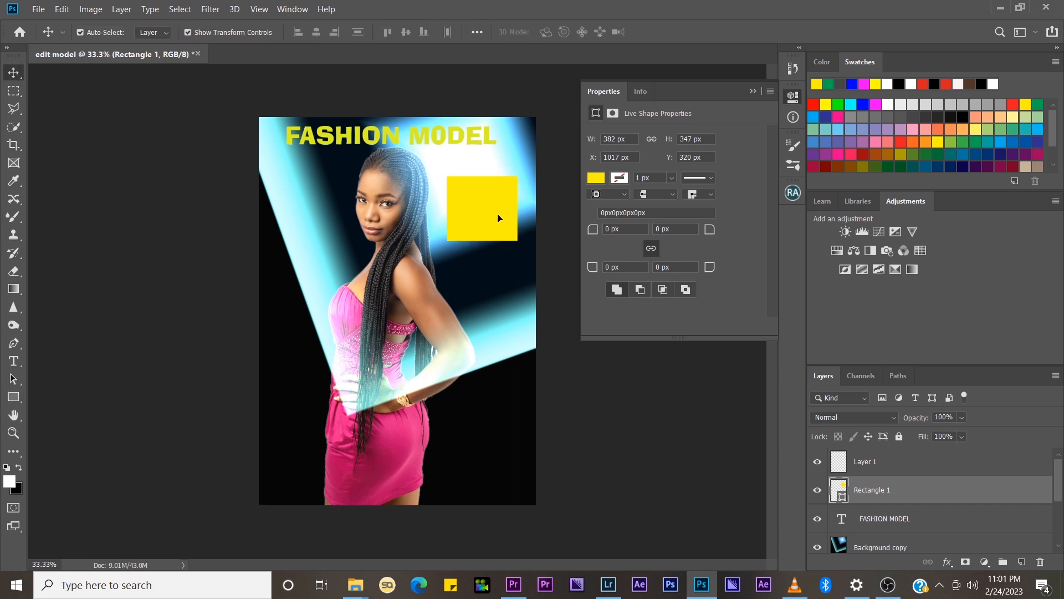
drag(502, 217, 488, 362)
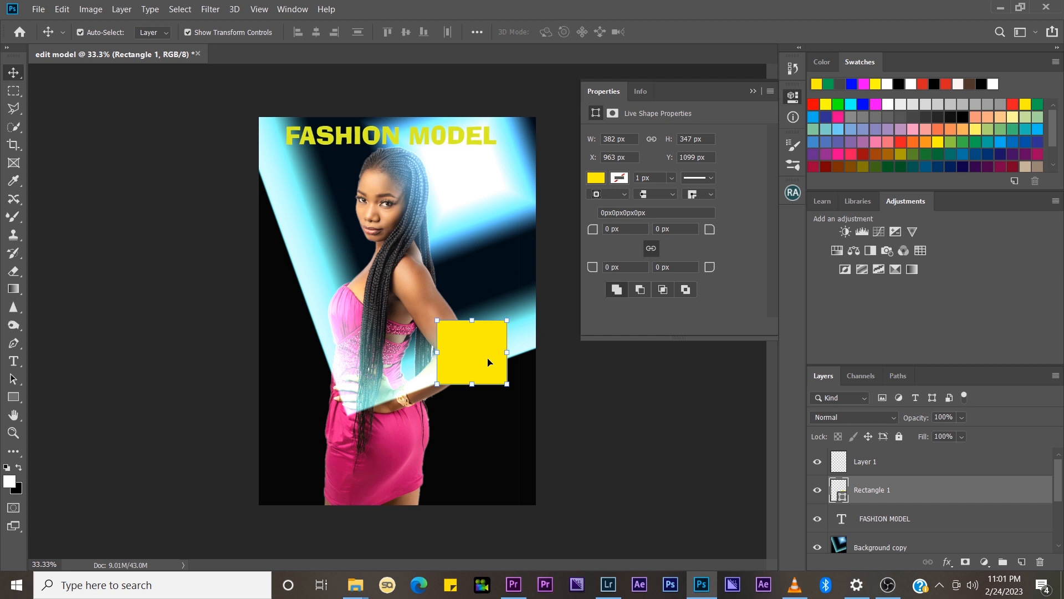
click(871, 420)
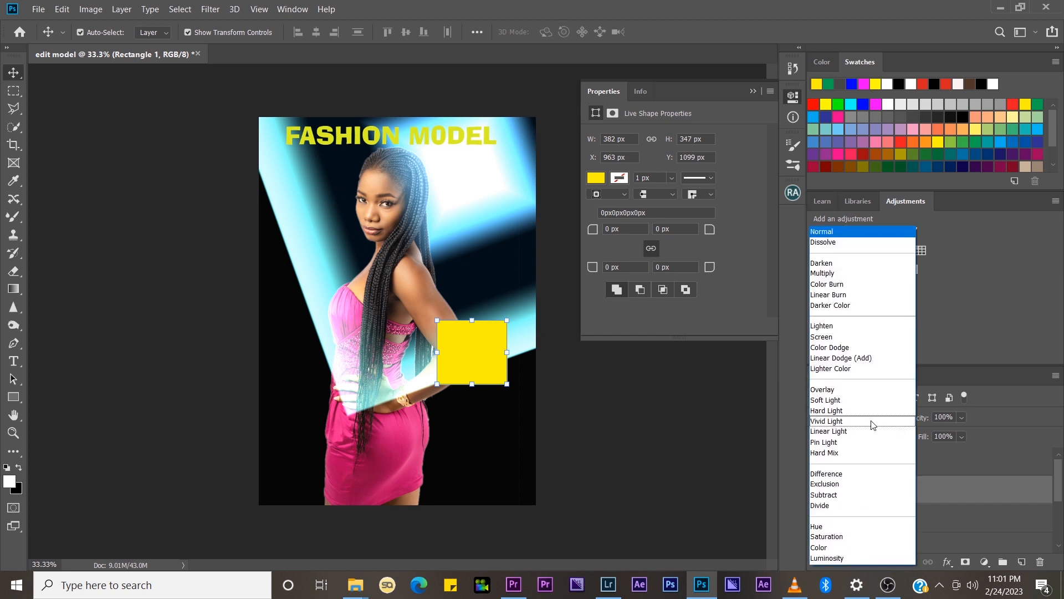
click(853, 400)
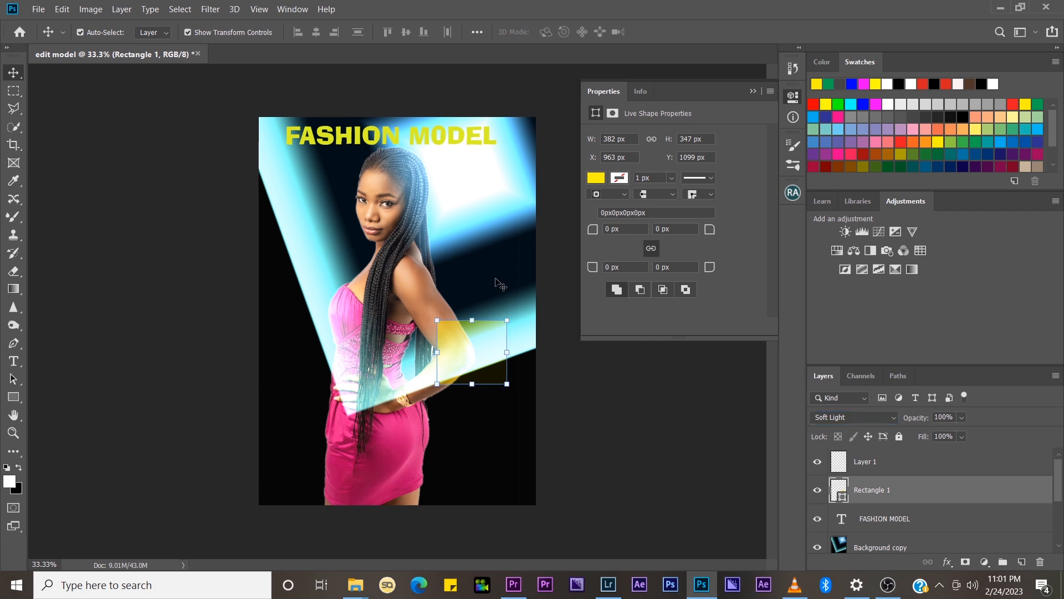
- Duplicate the rectangle layer as Rectangle 1 copy, then try moving the copy upward and undo the move
right_click(905, 494)
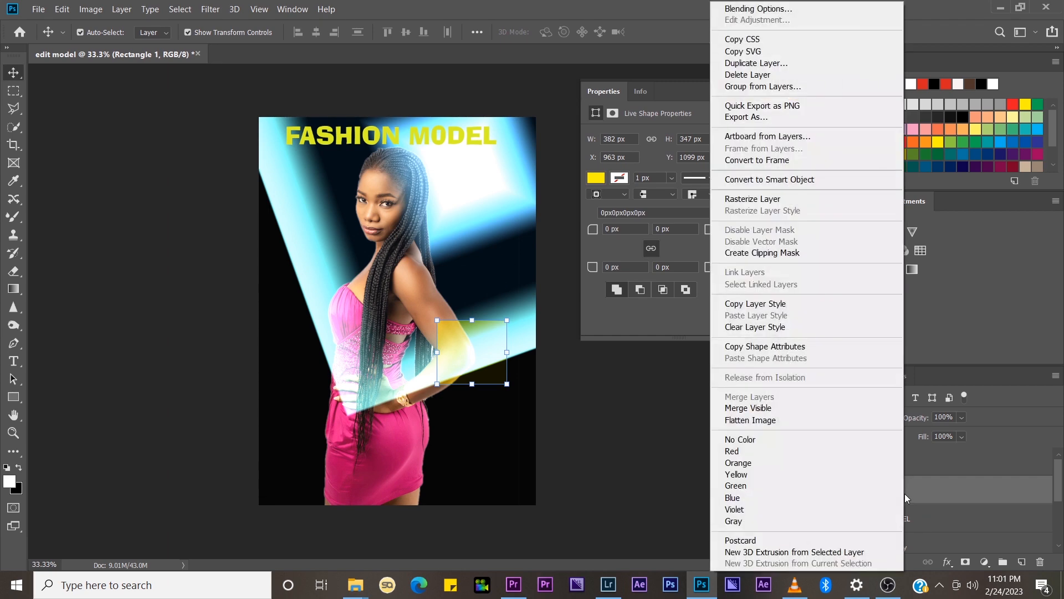
click(774, 63)
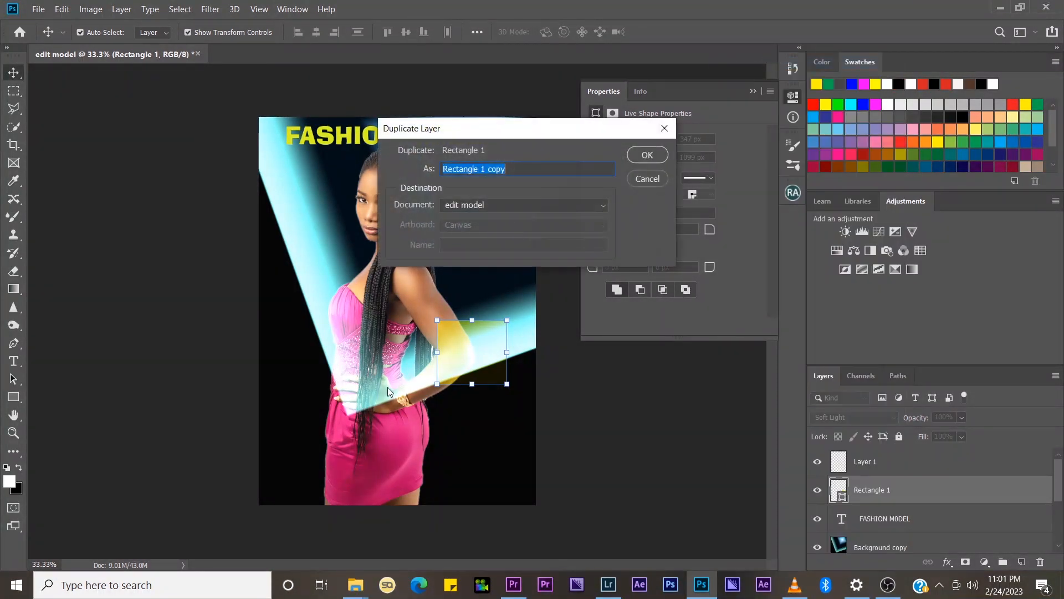
click(649, 154)
drag(480, 344, 491, 297)
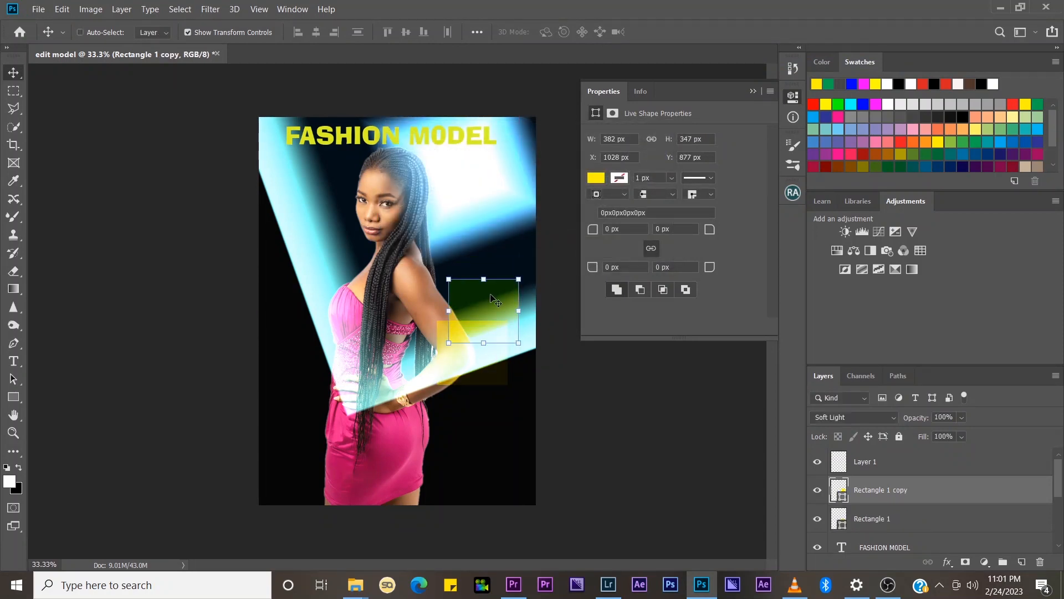
key(ctrl+z)
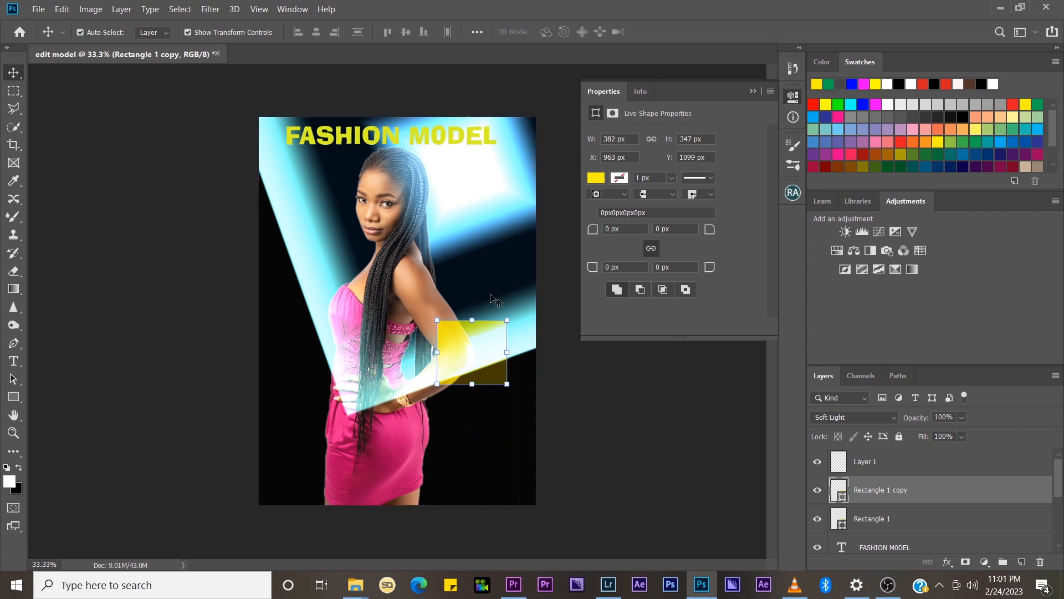
click(753, 91)
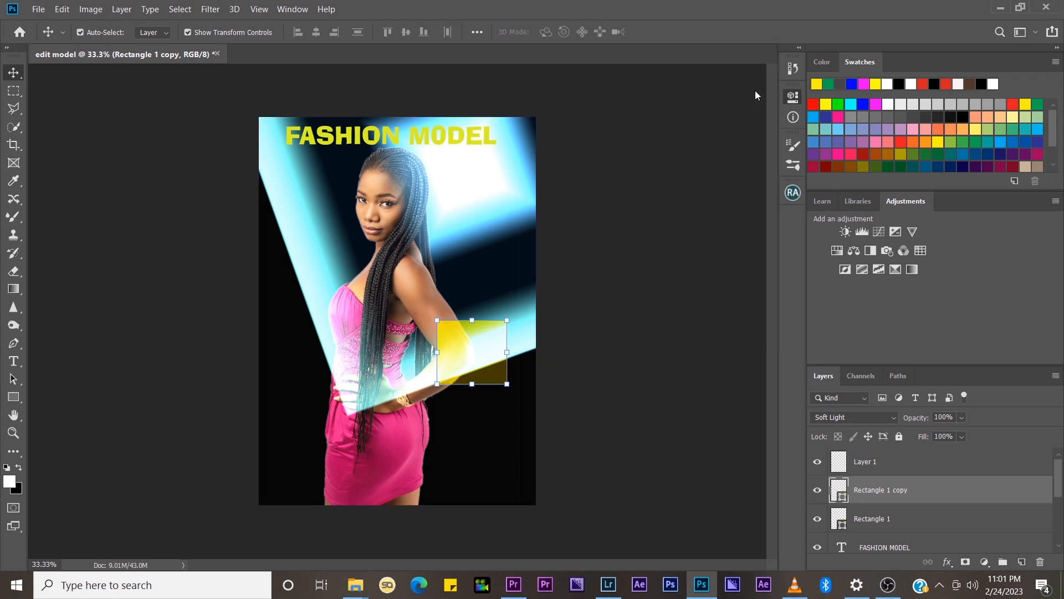
- Draw two yellow light bulb custom shapes of about 181 by 301 px on the bright background beside the model's head
click(14, 401)
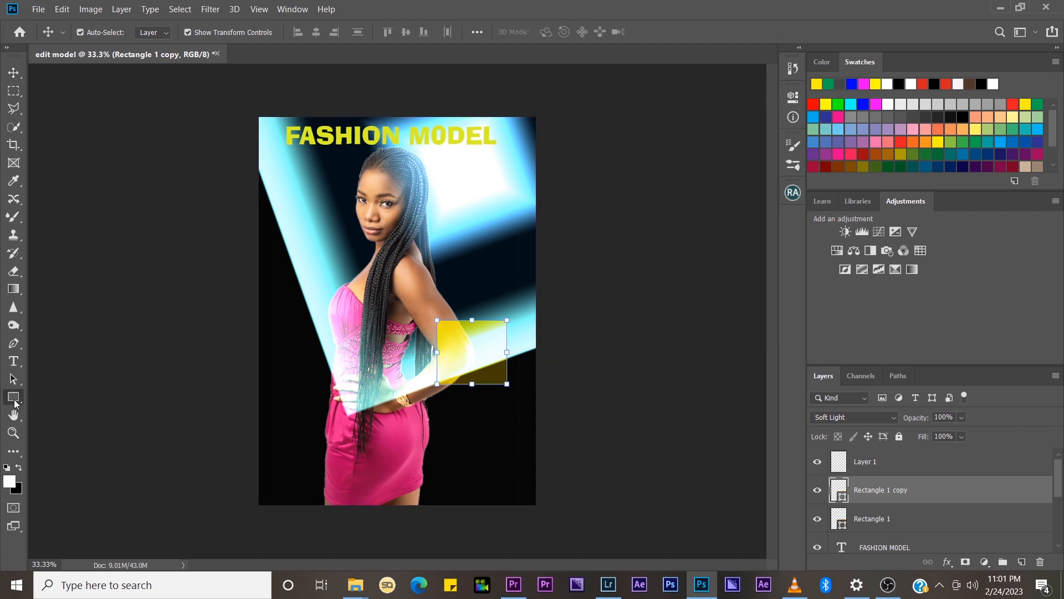
right_click(15, 401)
click(61, 471)
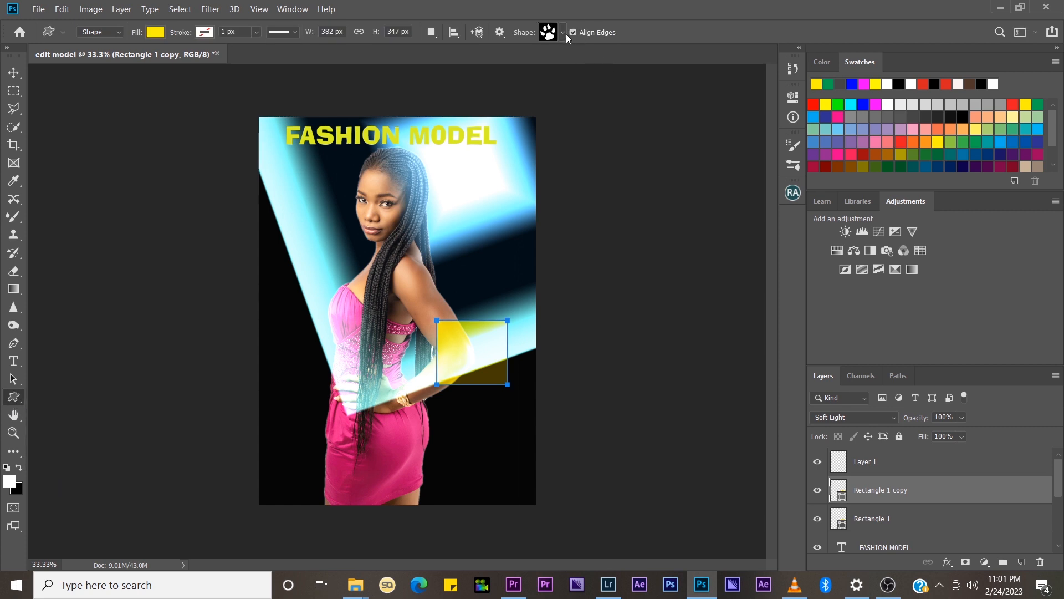
click(563, 32)
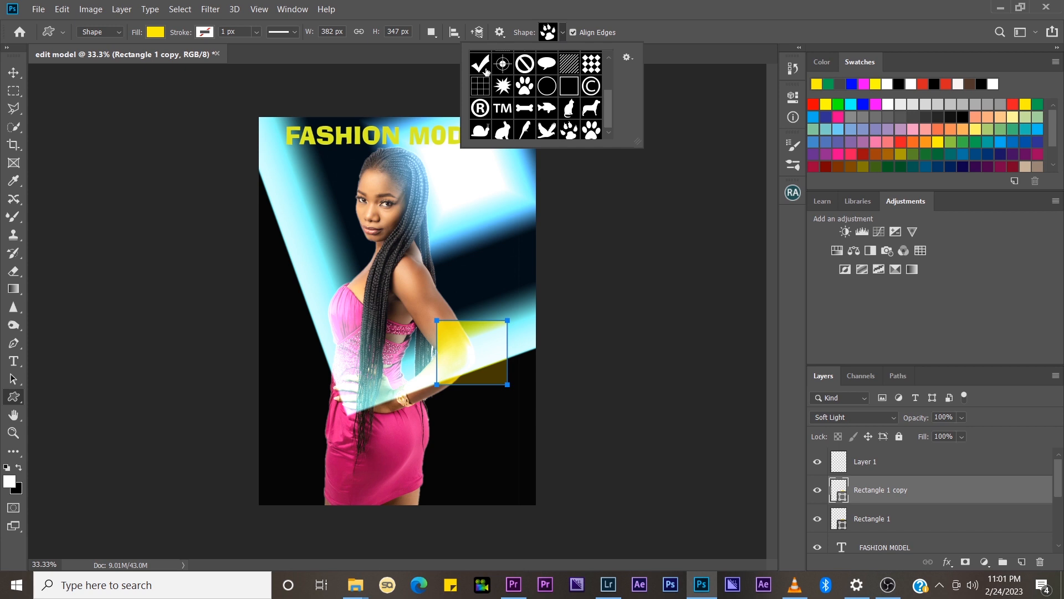
right_click(608, 99)
click(609, 90)
right_click(609, 88)
click(604, 104)
scroll(606, 91, up, 3)
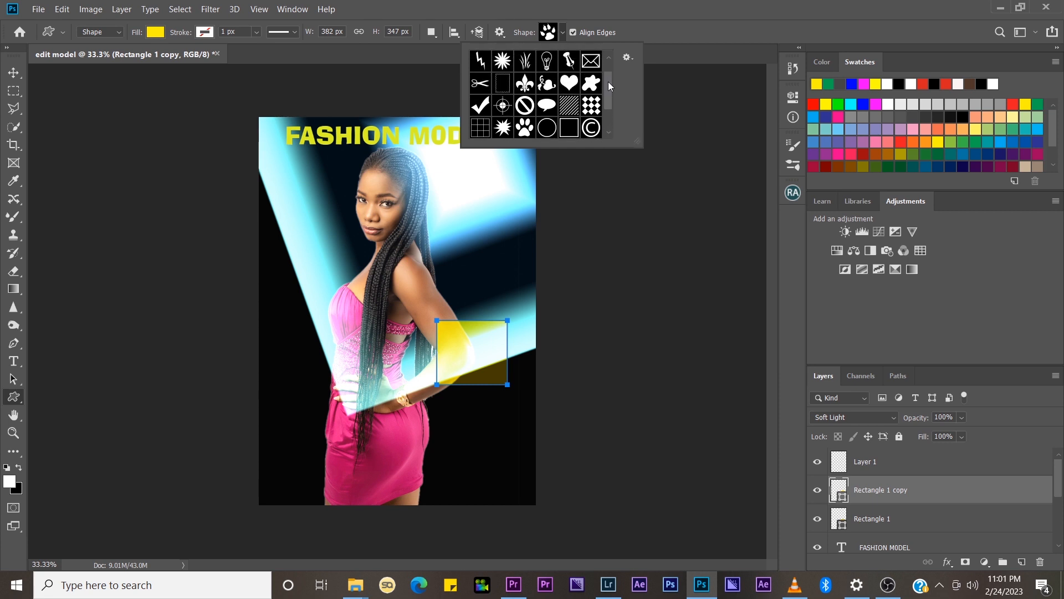
scroll(608, 83, up, 1)
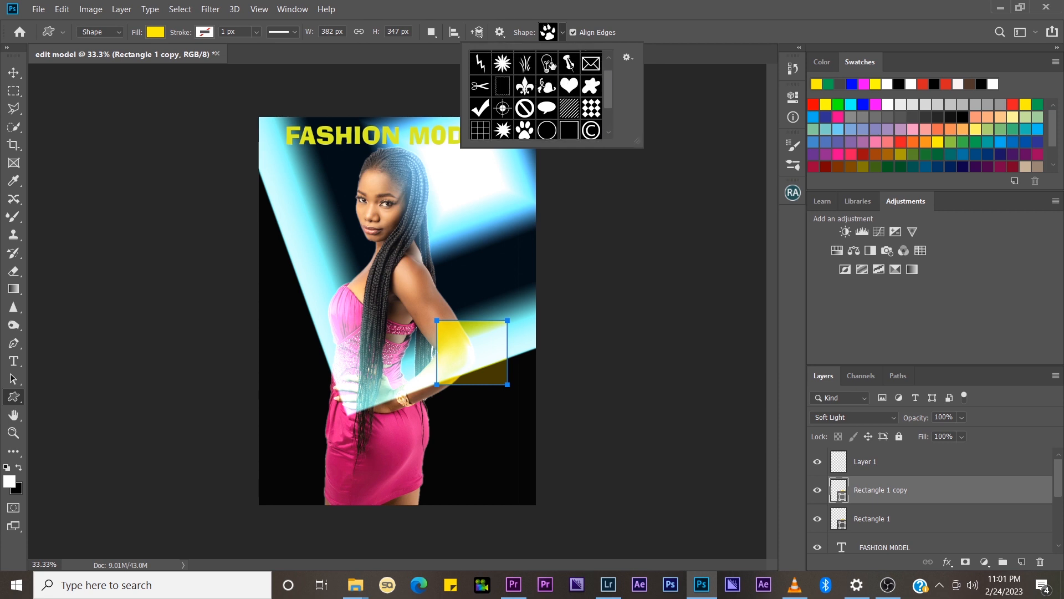
click(550, 67)
drag(460, 194, 492, 247)
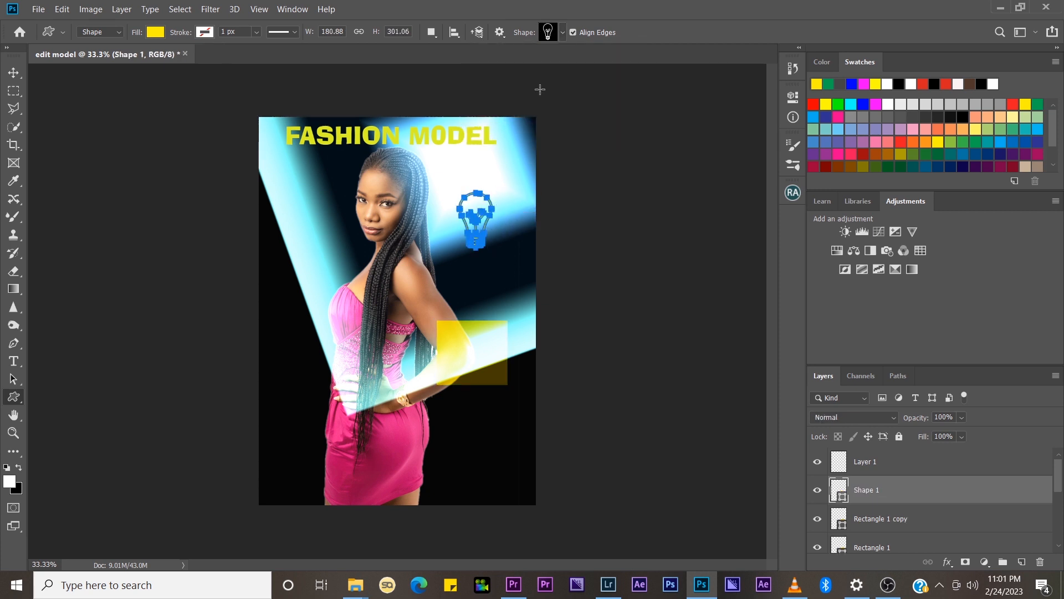
click(498, 143)
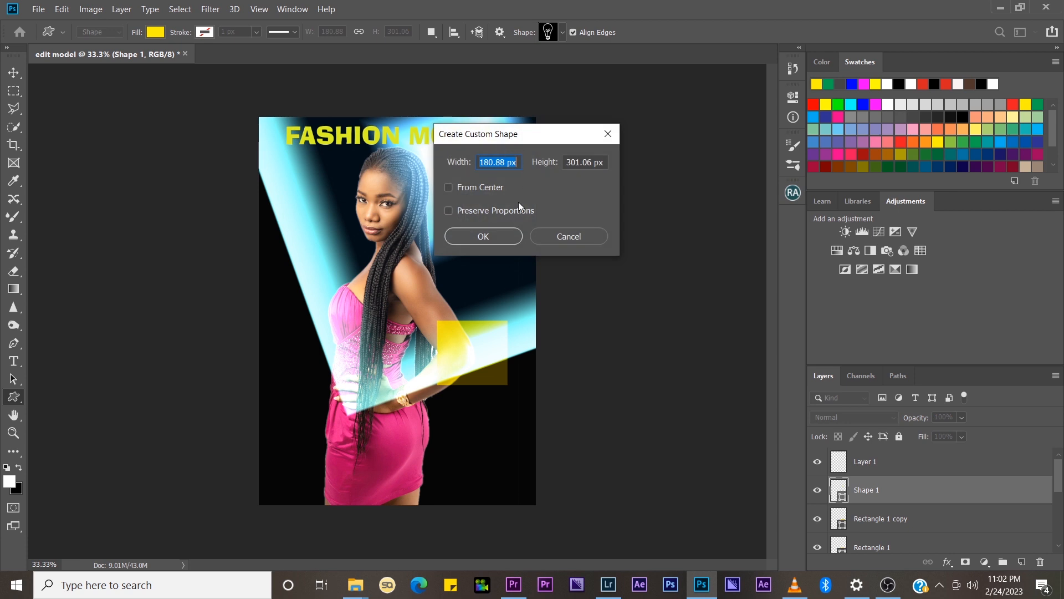
click(497, 239)
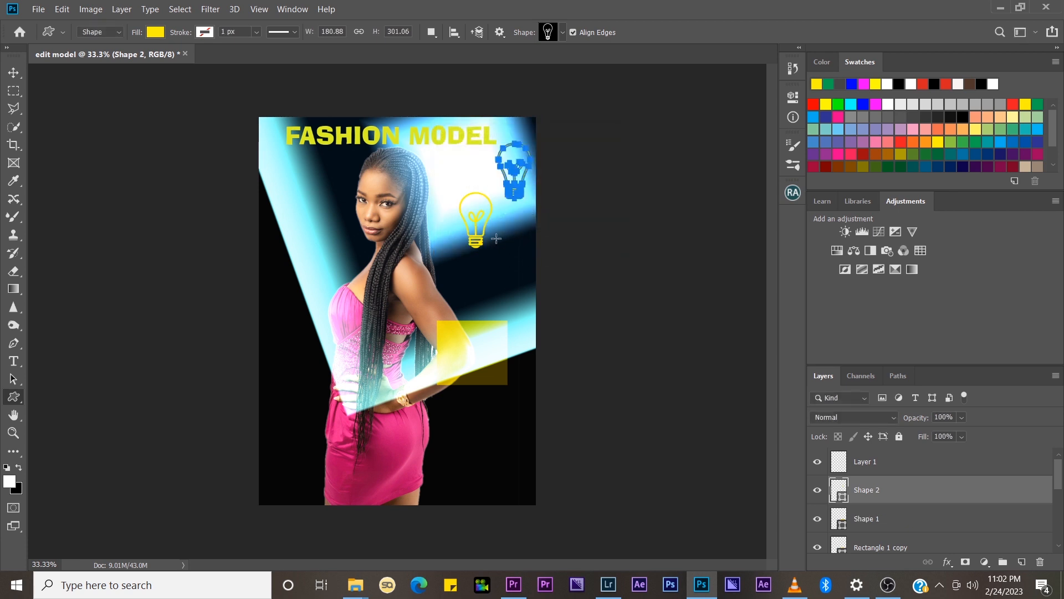
- Append the Film shape set to the custom shape presets
click(563, 33)
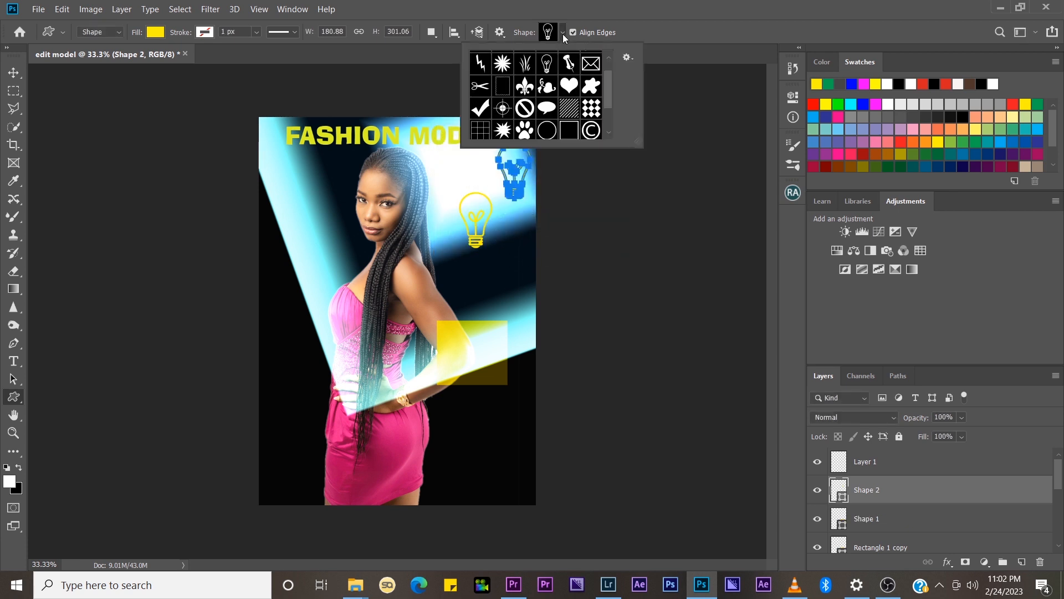
click(625, 59)
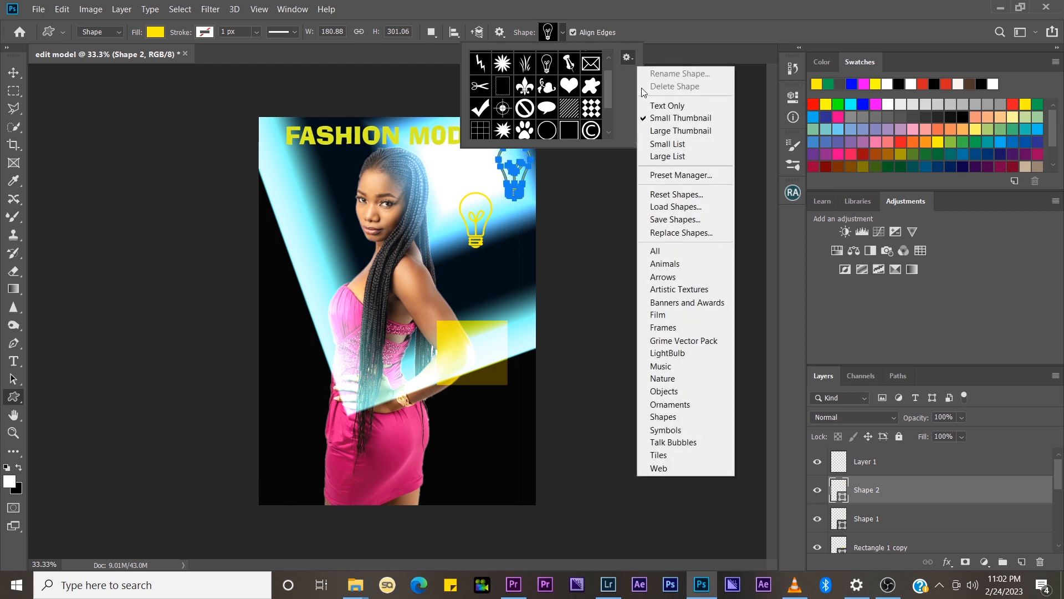
click(676, 315)
click(632, 229)
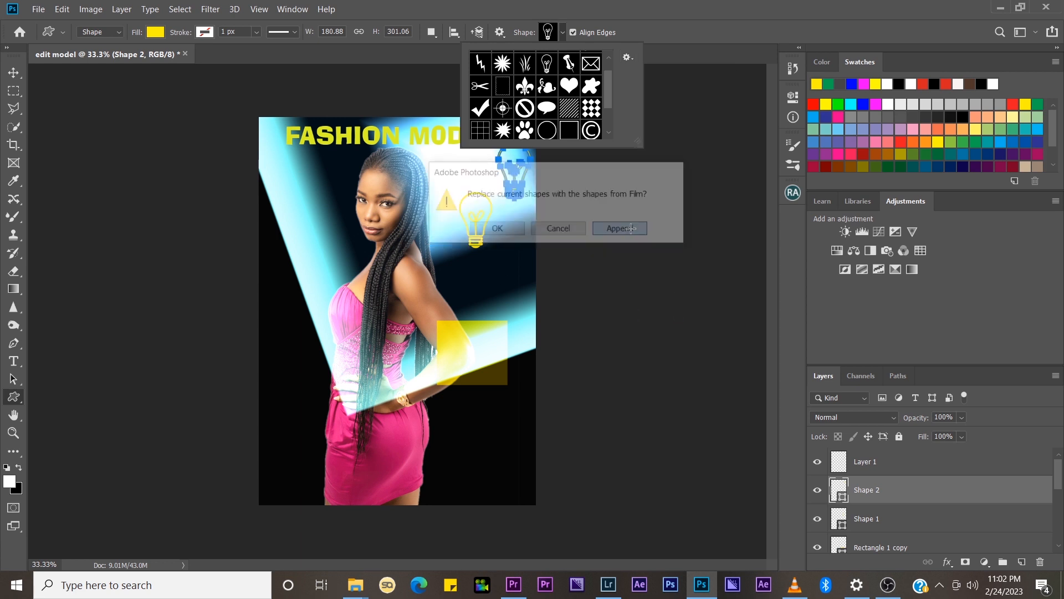
- Draw a yellow TM custom shape of about 199 by 202 px beside the model's face, opposite the light bulbs
scroll(611, 92, down, 3)
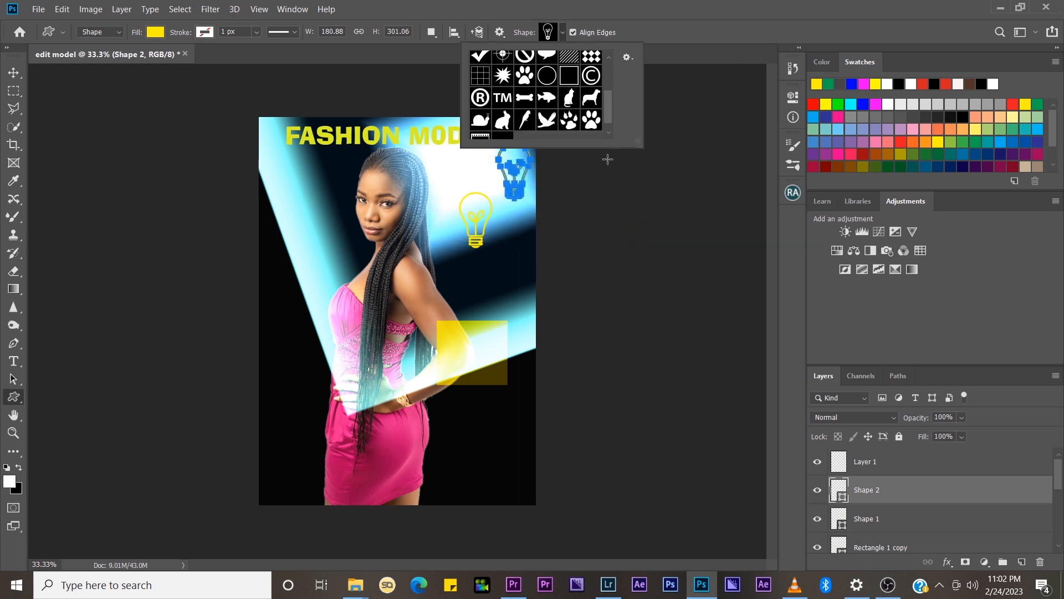
click(508, 100)
click(275, 176)
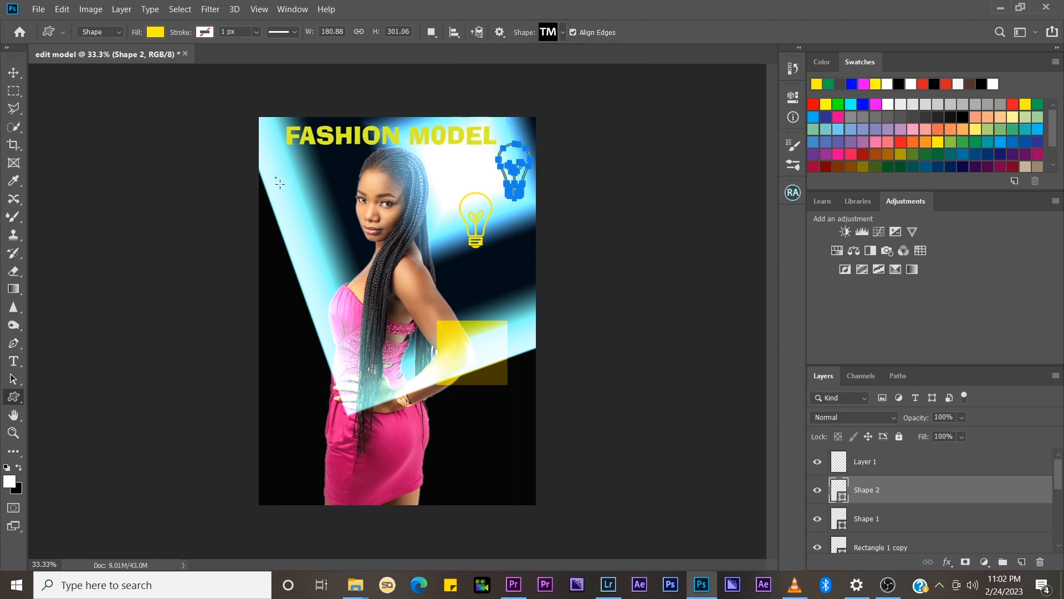
drag(275, 176, 312, 214)
- Add a second TM shape of 199 by 202 px next to the model's chin and delete it
click(325, 224)
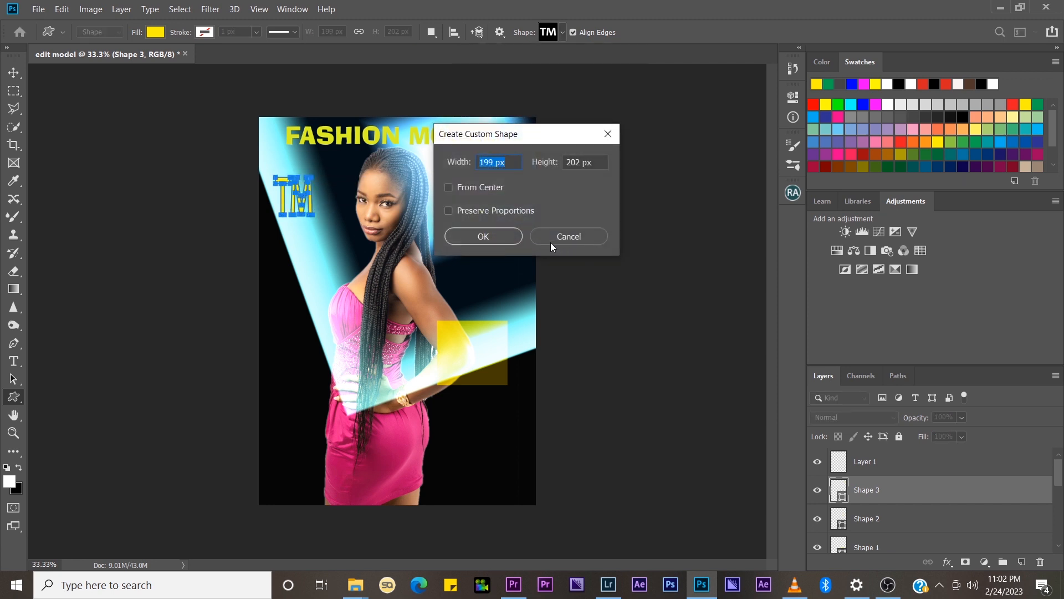
click(505, 238)
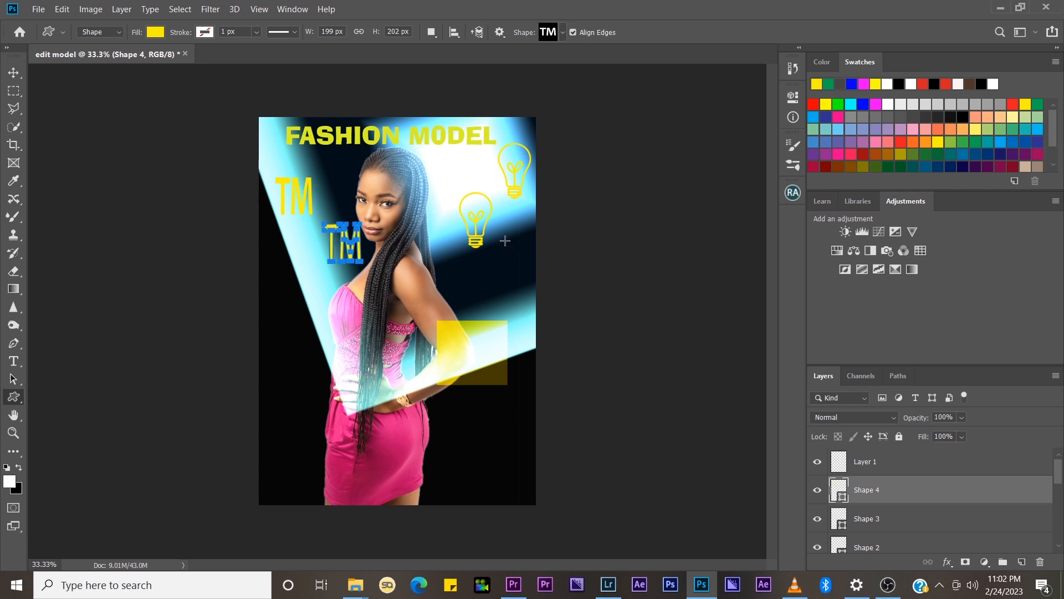
key(Delete)
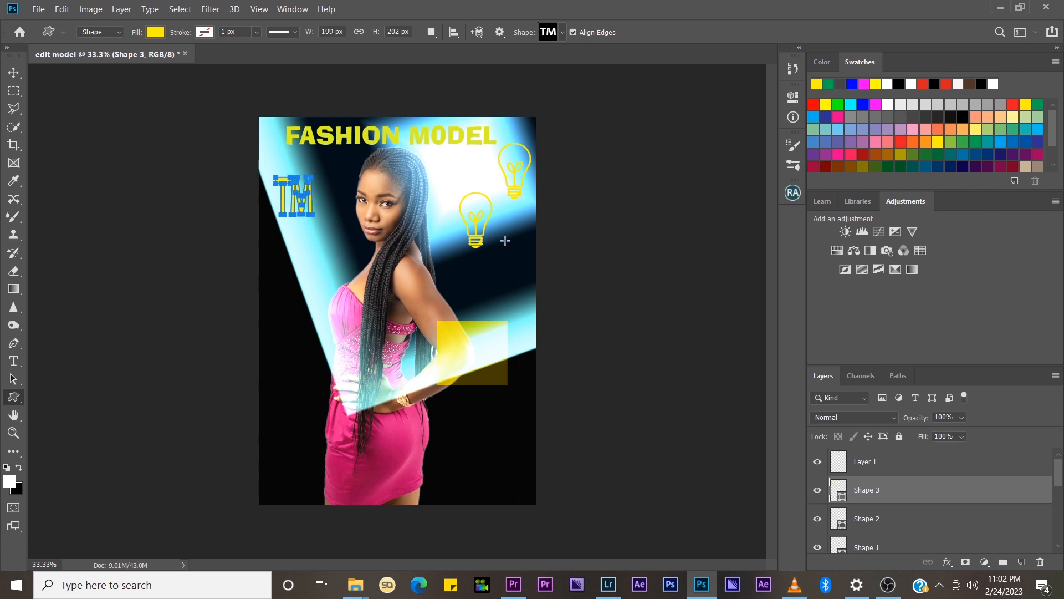
- Move the upper light bulb closer to the model's head and the lower one down beside her shoulder
key(v)
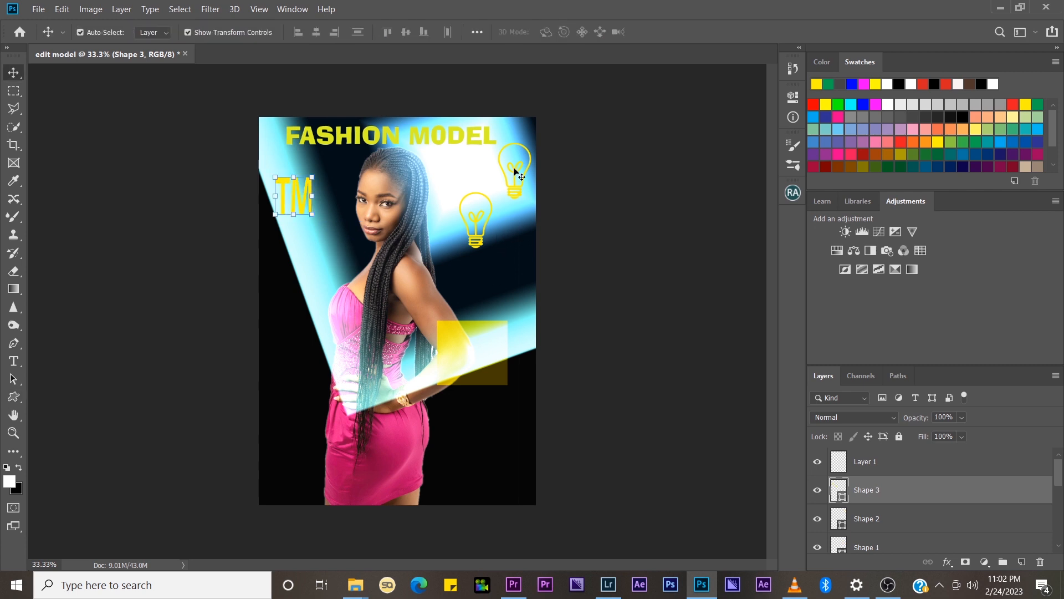
drag(513, 173, 499, 170)
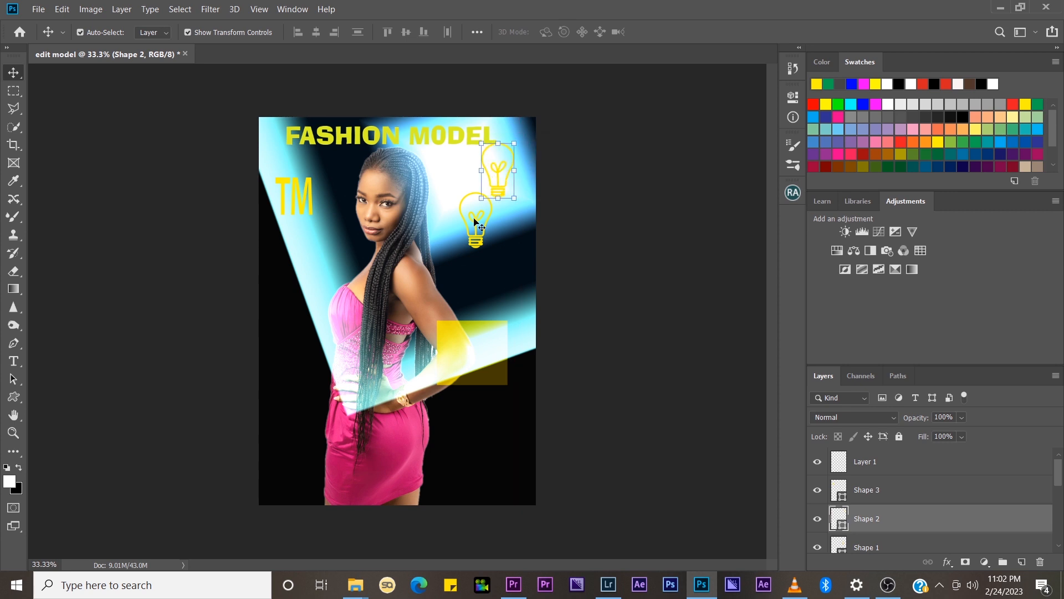
drag(475, 222, 472, 248)
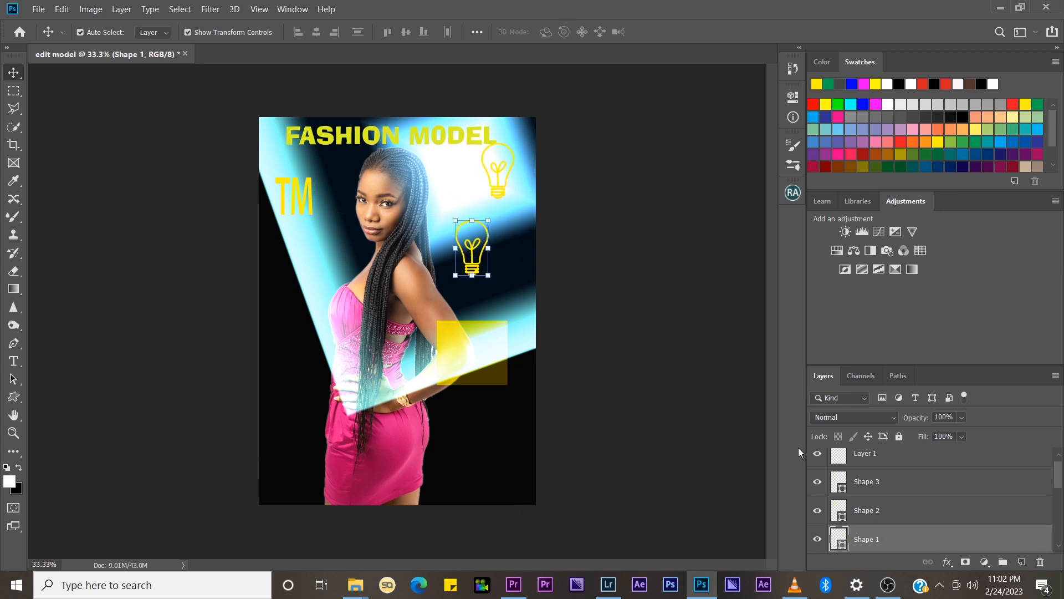
- Examine the model's face, title text and custom shapes at 100% magnification with the Hand tool
click(17, 420)
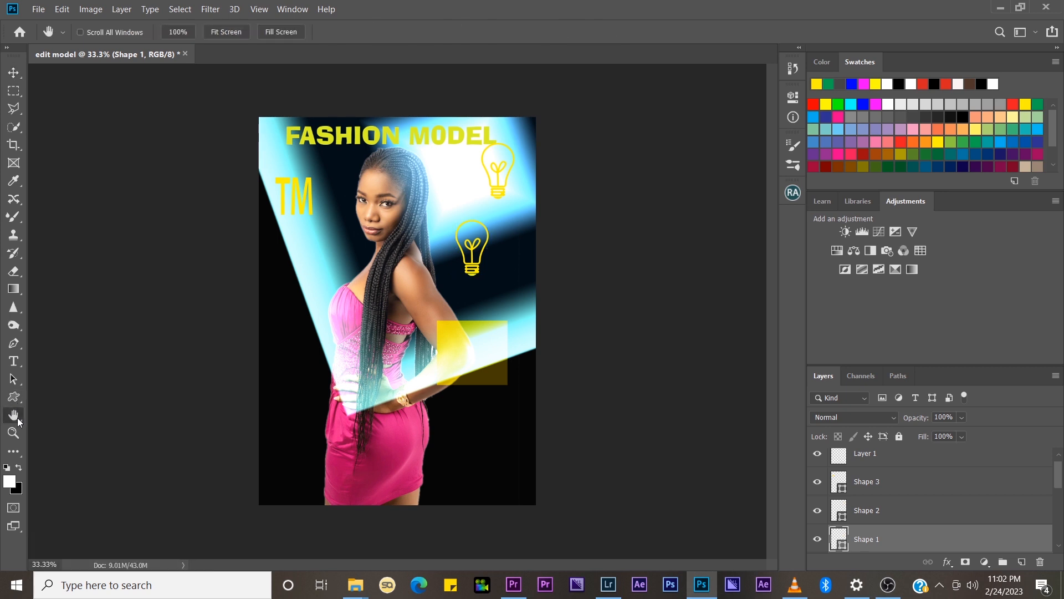
scroll(419, 304, up, 3)
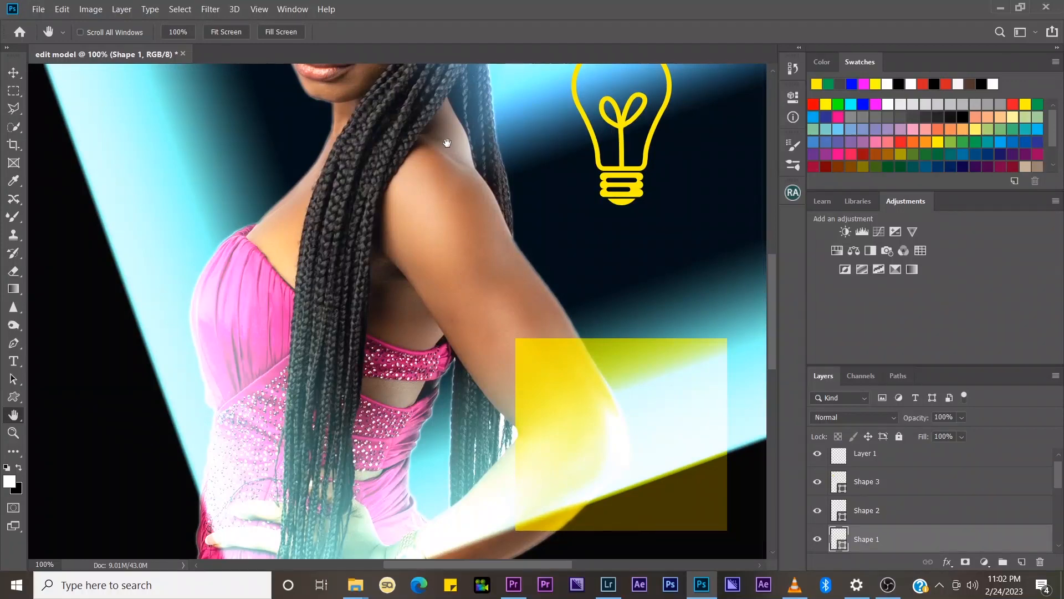
drag(447, 143, 532, 396)
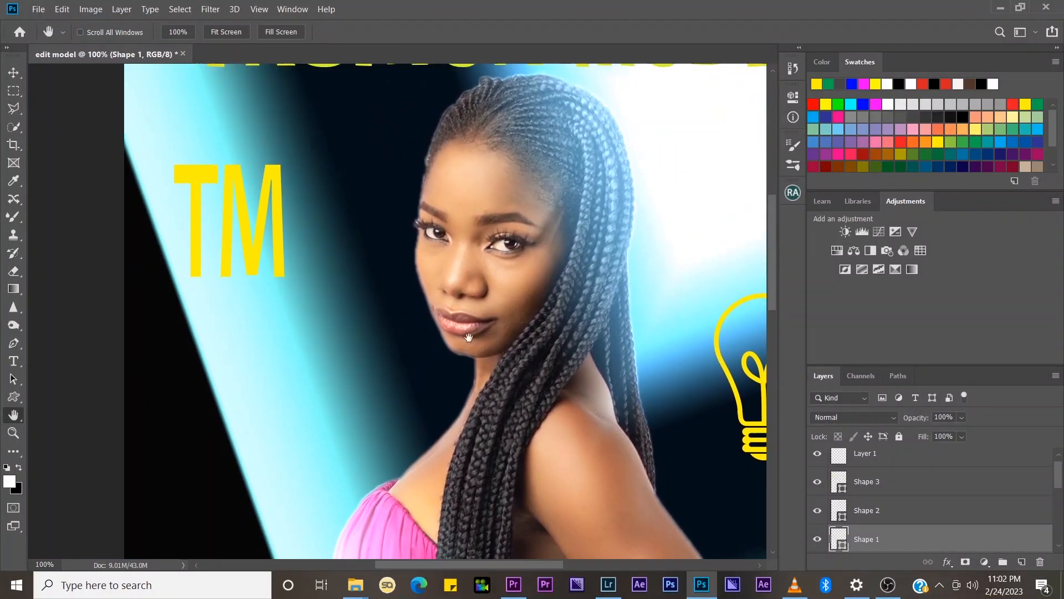
drag(464, 238, 287, 352)
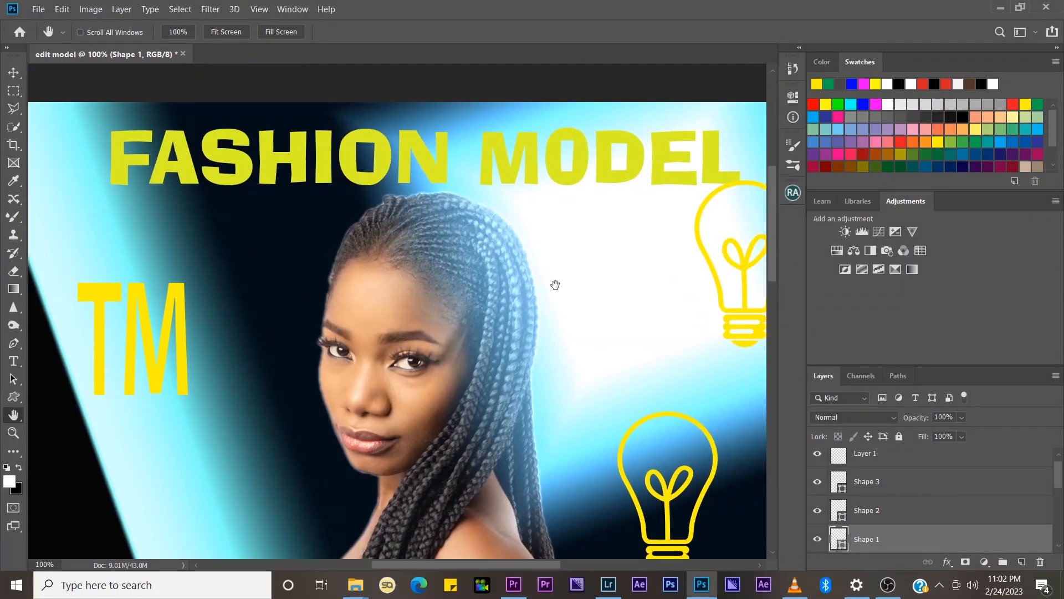
drag(554, 285, 382, 252)
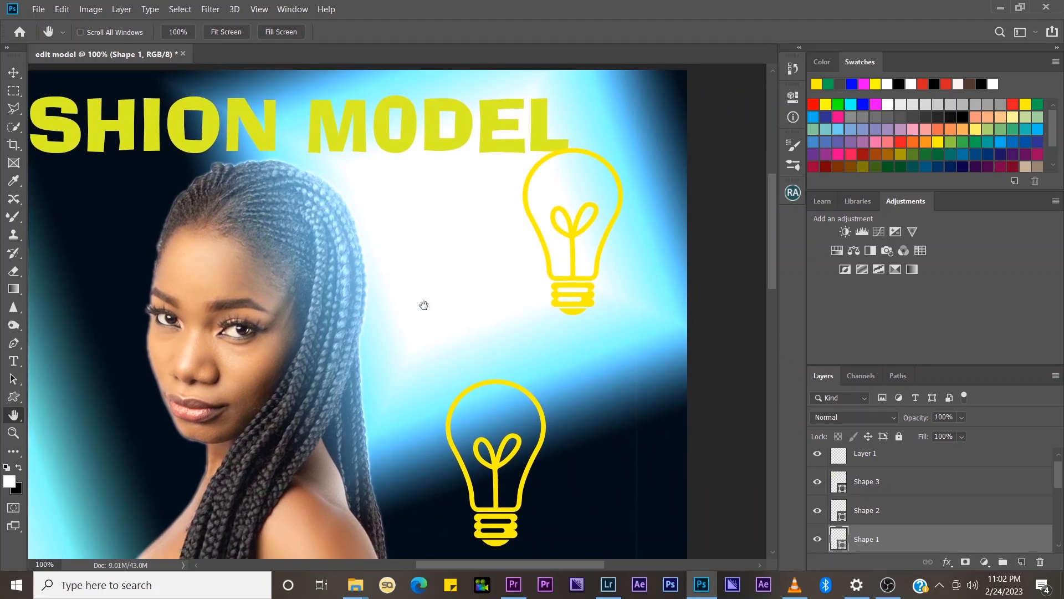
drag(424, 315, 565, 238)
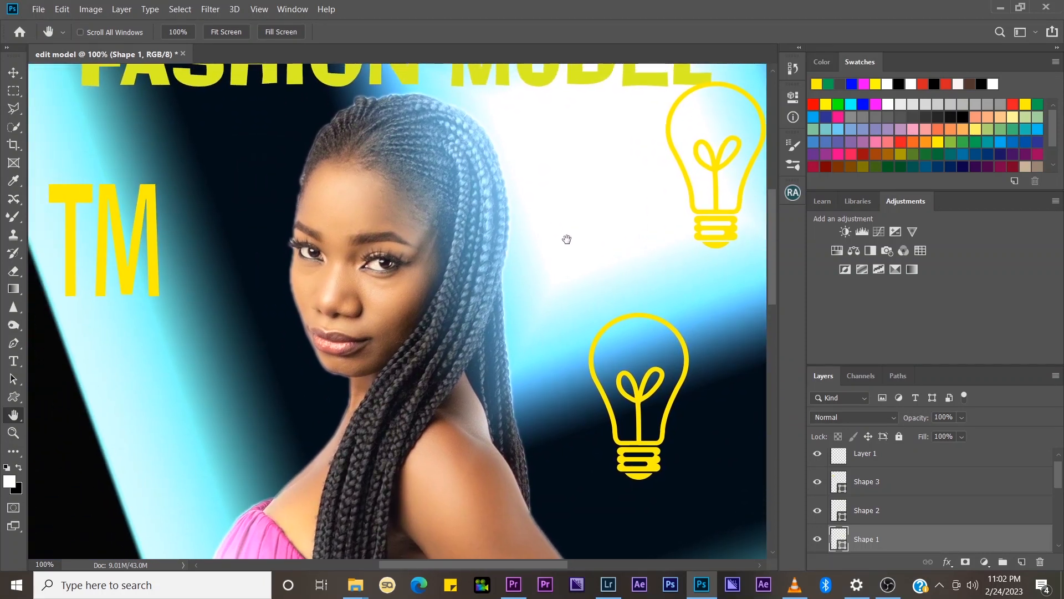
- Inspect the model's face at 300% with the Zoom tool, and finish by fitting the whole image on screen
click(12, 433)
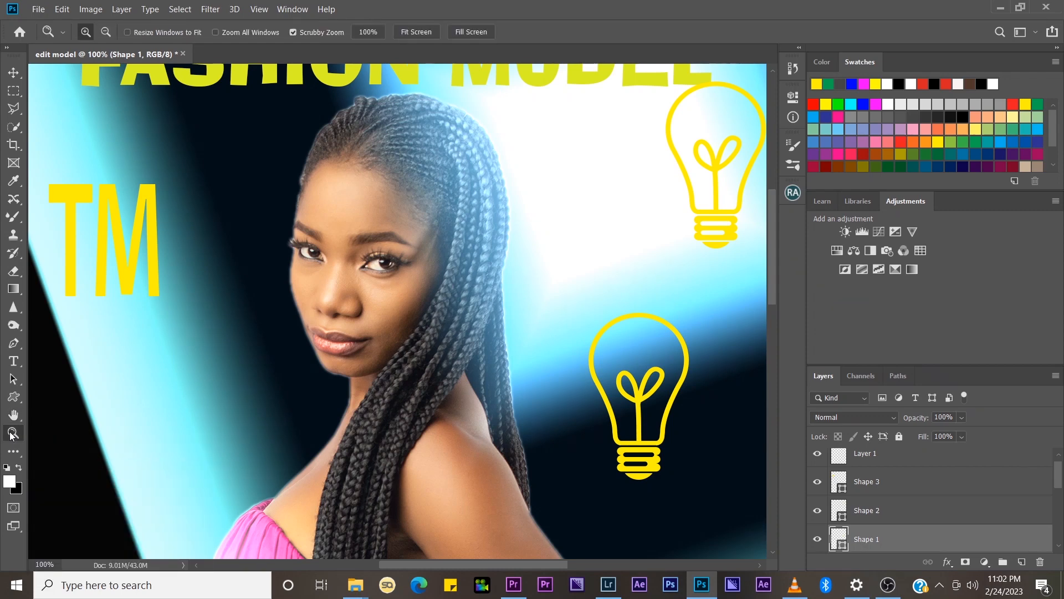
click(377, 245)
click(376, 244)
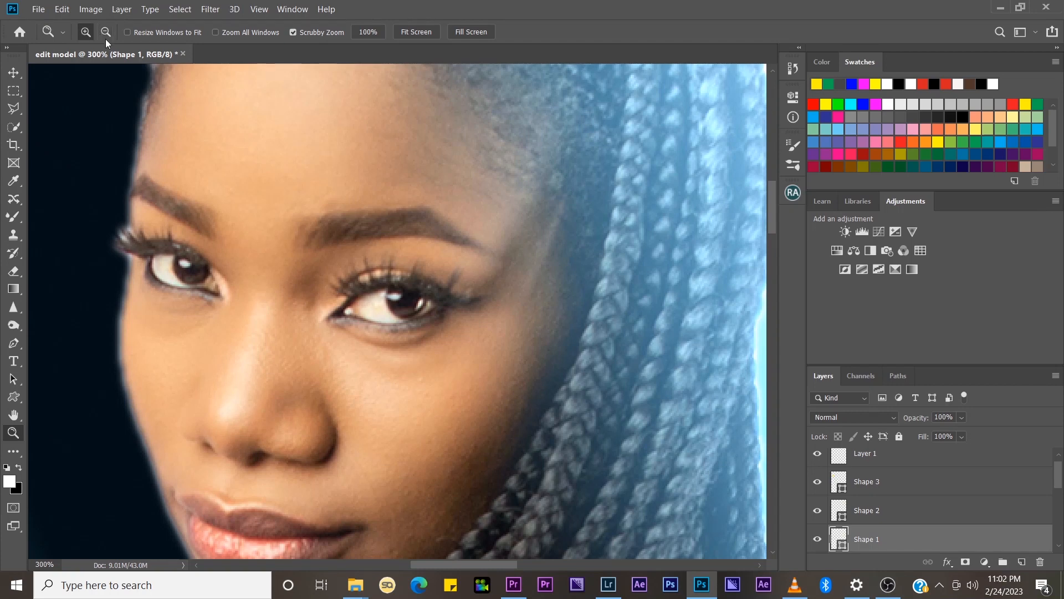
click(281, 142)
click(281, 142)
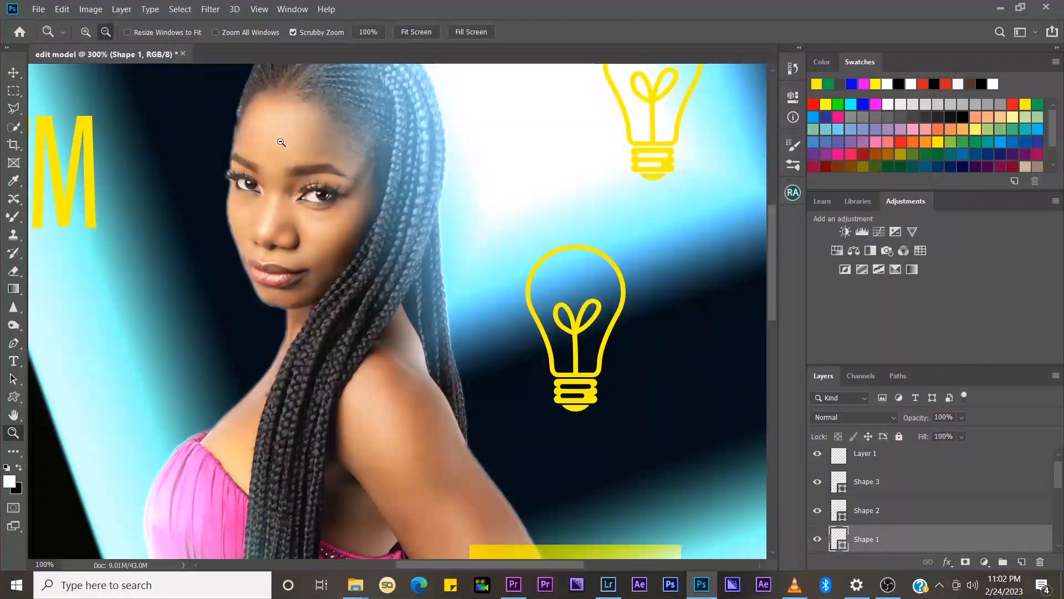
click(281, 142)
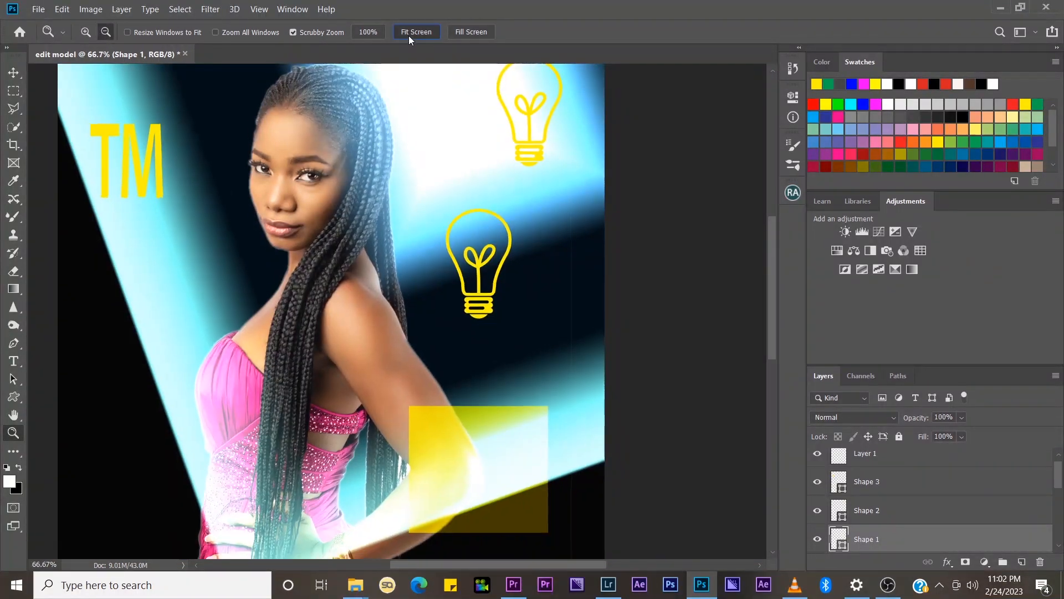
click(416, 32)
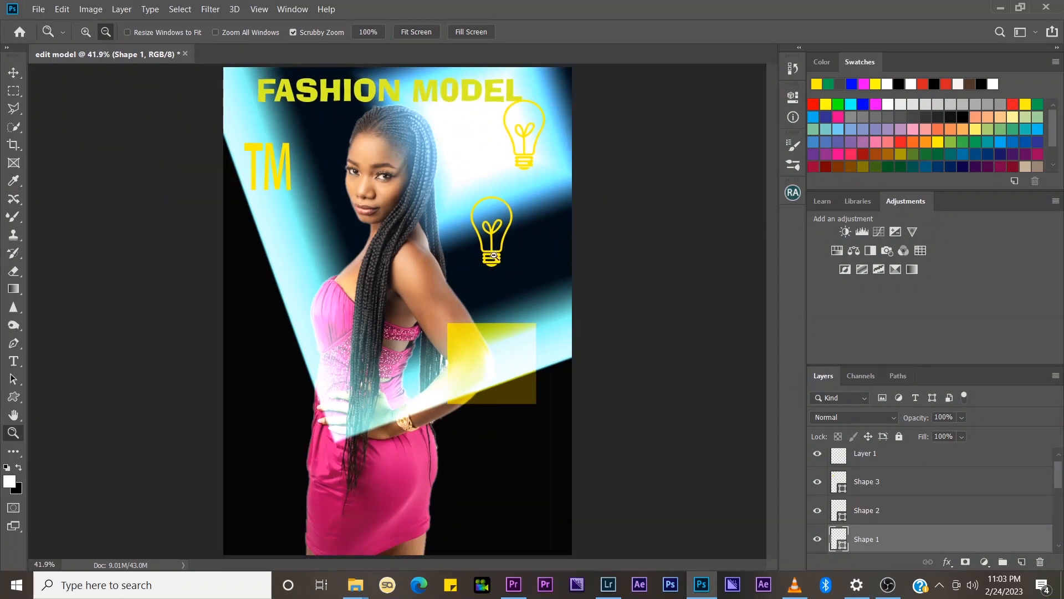
- Select the model cutout layer, Layer 2, and bring up the image adjustments available for it
click(92, 9)
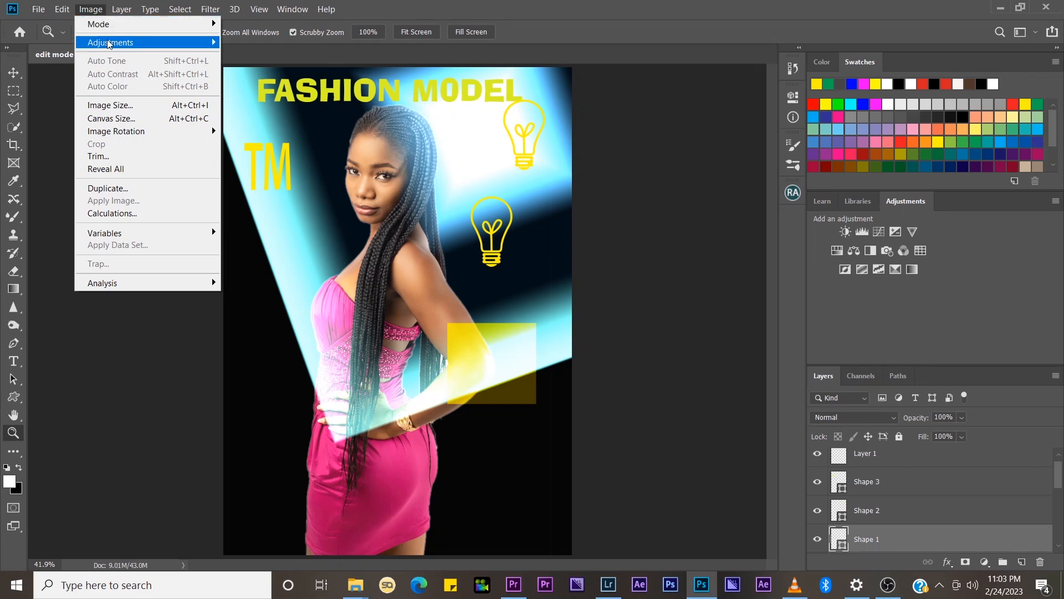
mouse_move(109, 44)
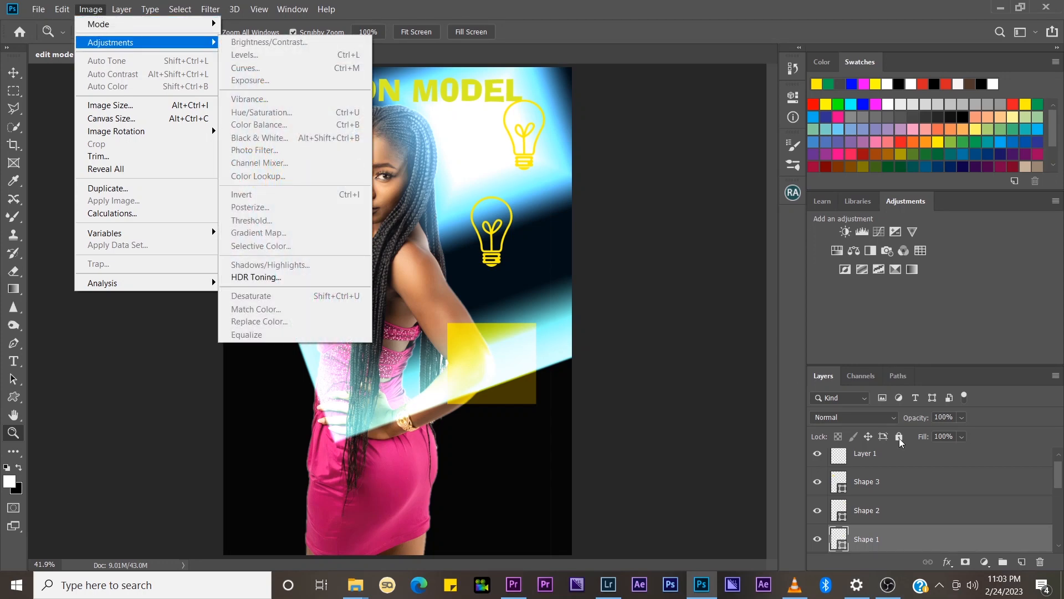
drag(1061, 485, 1061, 538)
click(933, 498)
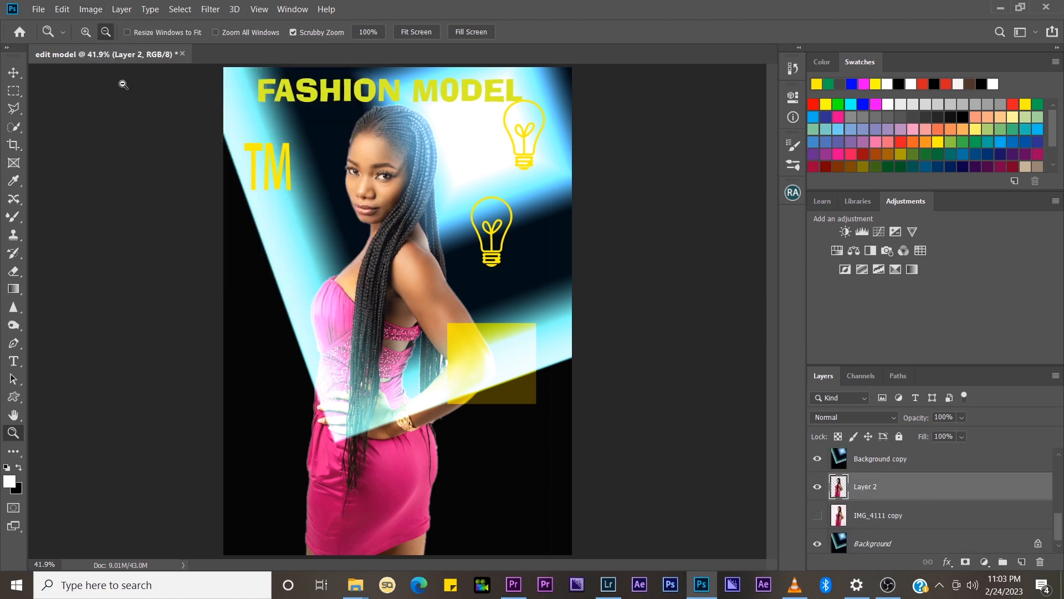
click(88, 9)
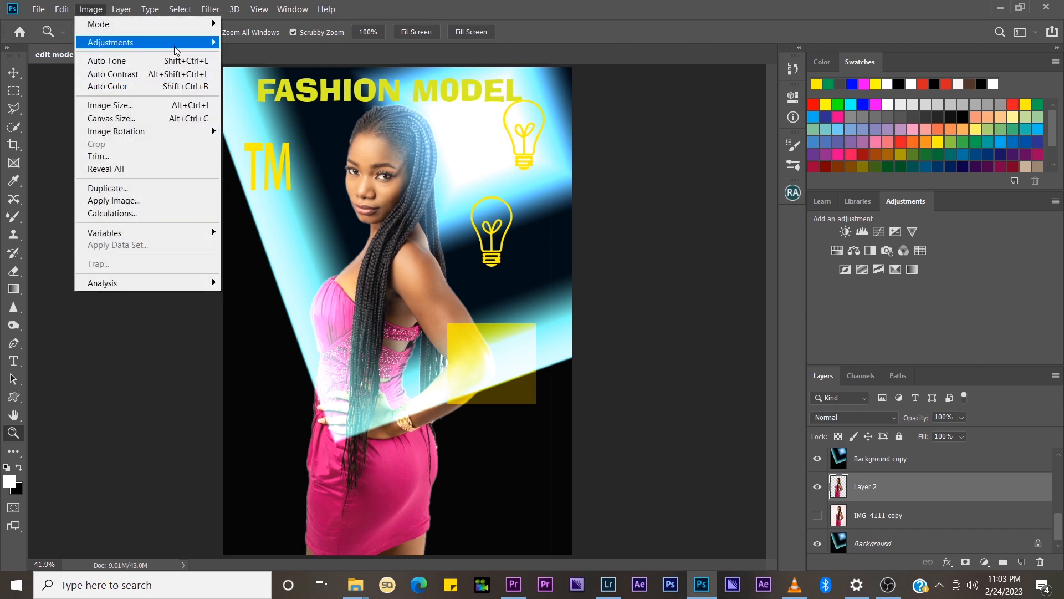
mouse_move(178, 43)
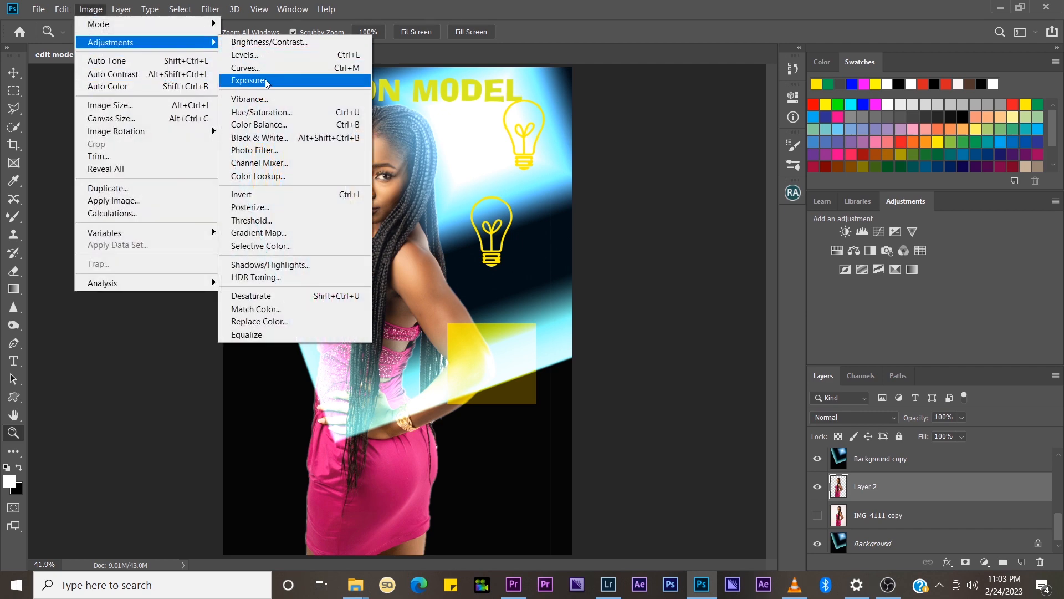